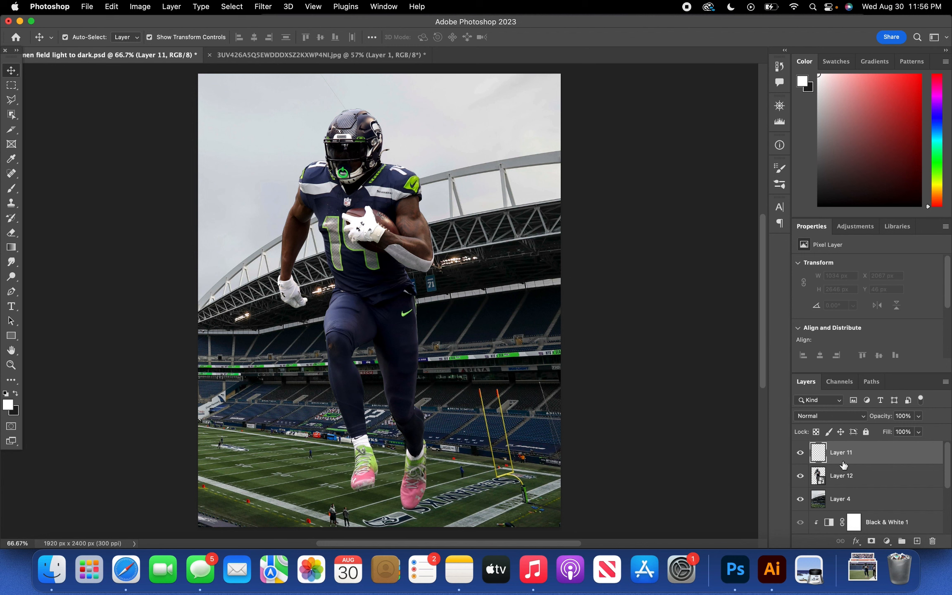
# - Compare the composite with and without the player and examine the layer stack and the original daytime stadium photo
pyautogui.click(800, 476)
pyautogui.click(800, 475)
pyautogui.click(841, 497)
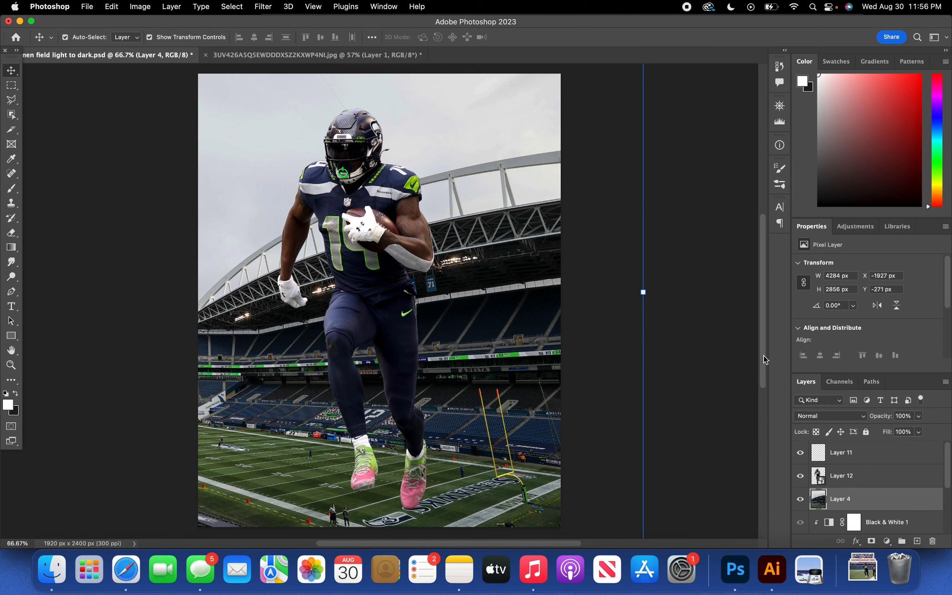
pyautogui.scroll(-5, 844, 482)
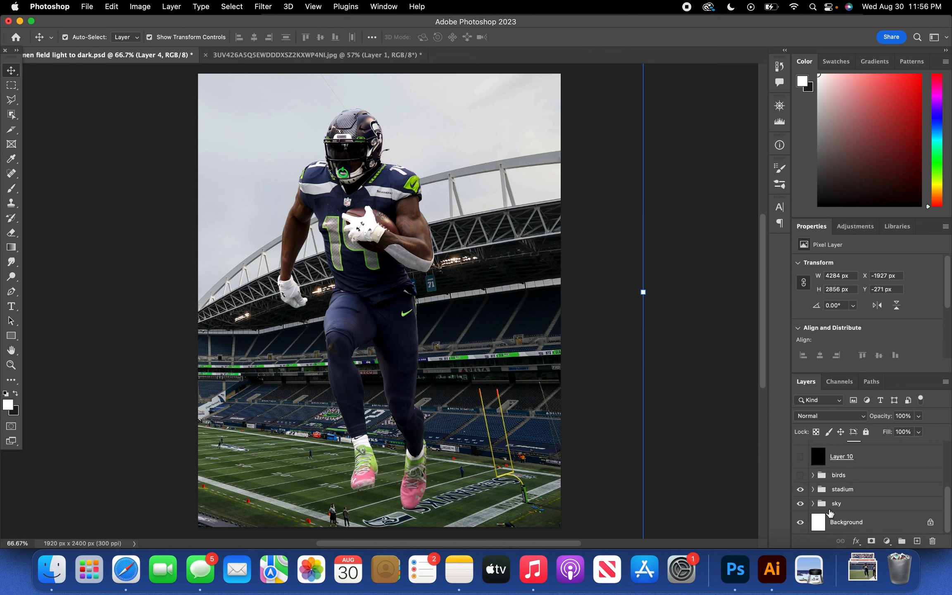
pyautogui.moveTo(843, 507); pyautogui.dragTo(846, 475)
pyautogui.scroll(5, 845, 498)
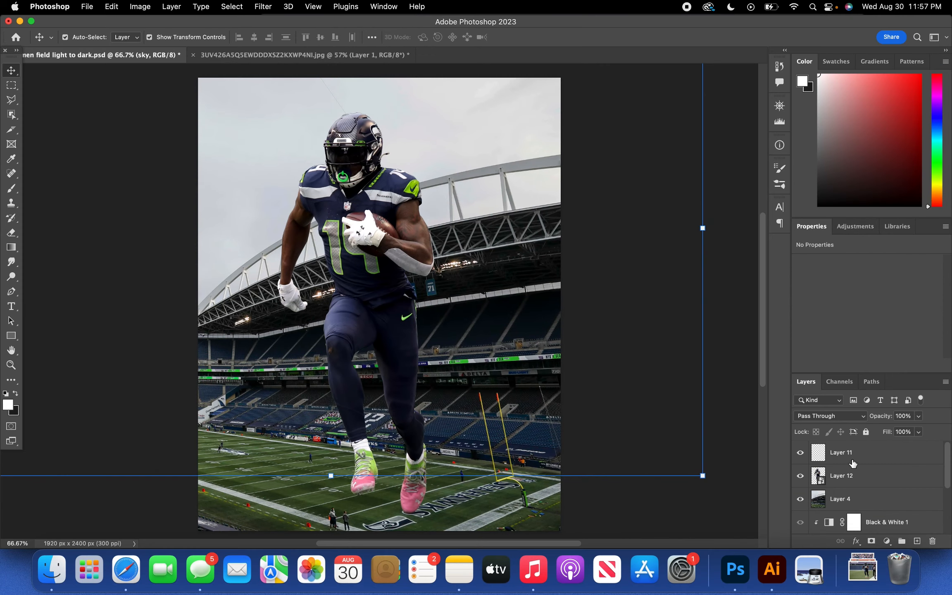
pyautogui.click(853, 462)
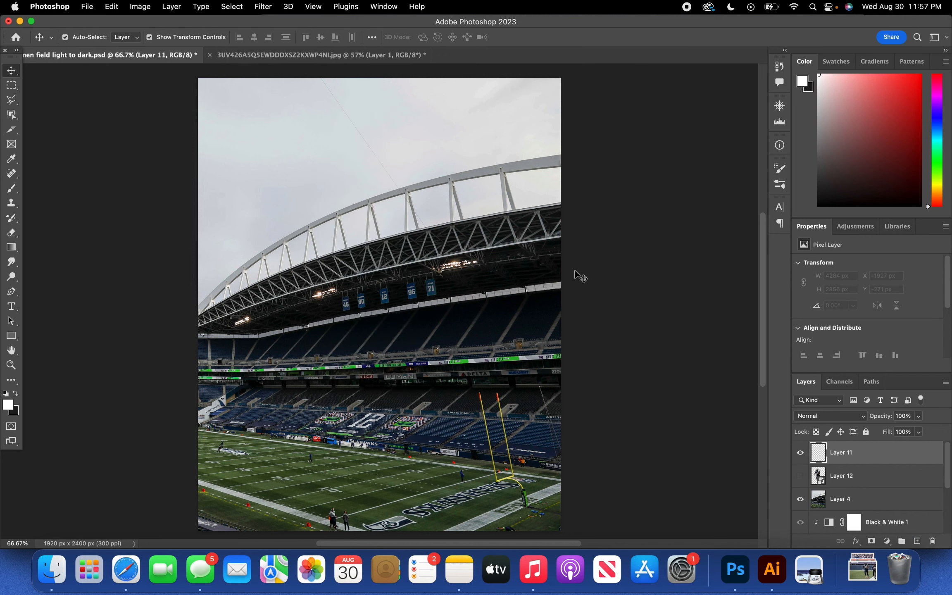
pyautogui.moveTo(430, 362); pyautogui.dragTo(430, 296)
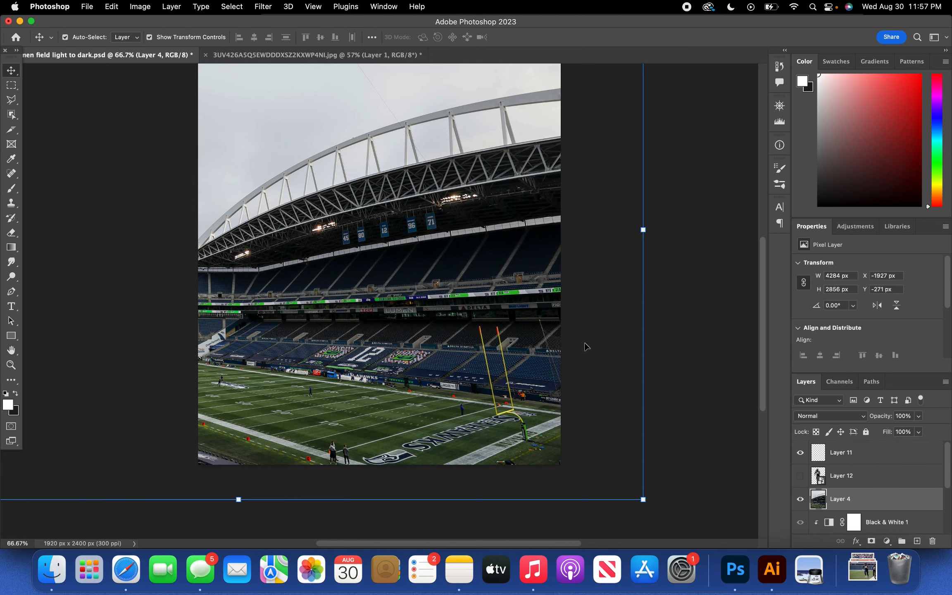
pyautogui.scroll(4, 473, 279)
pyautogui.scroll(-2, 472, 280)
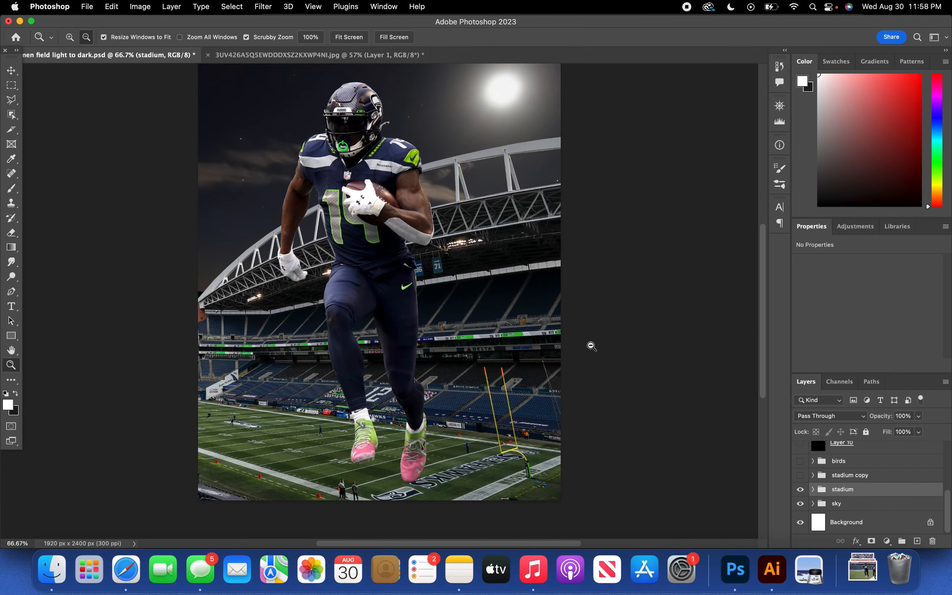
# - Select the football player layer with the Move tool and hide it, leaving the stadium and night sky
pyautogui.click(12, 71)
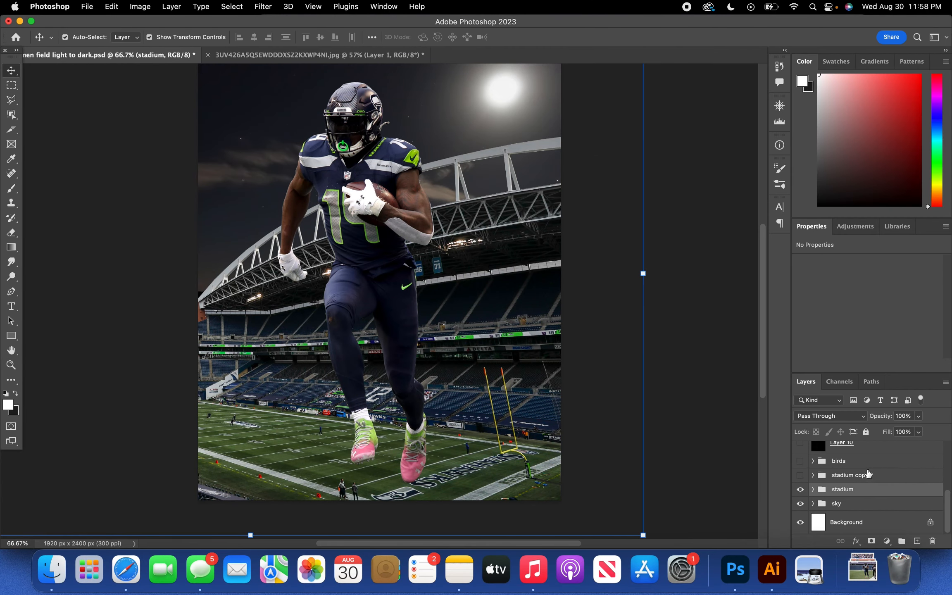
pyautogui.scroll(3, 872, 479)
pyautogui.scroll(2, 844, 482)
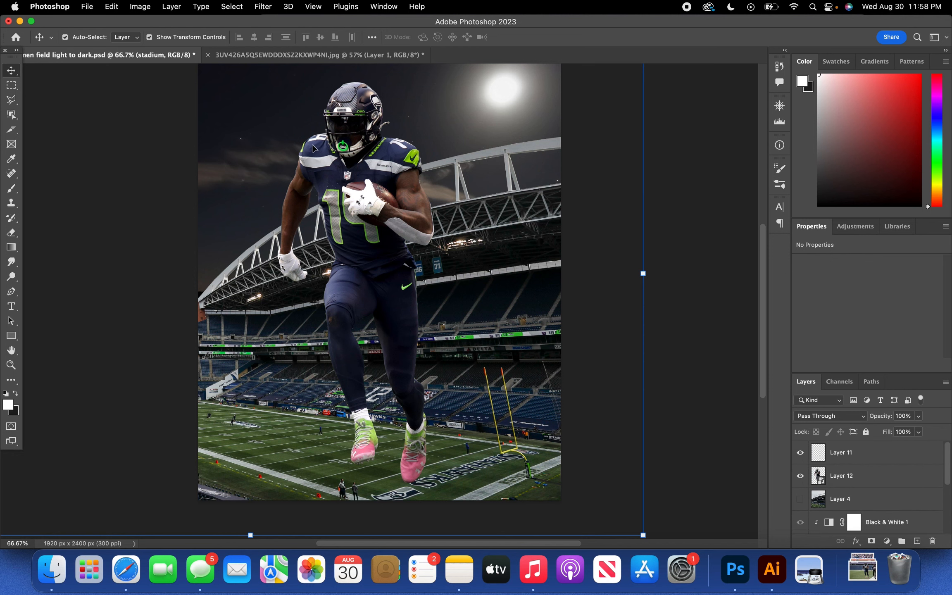
pyautogui.click(391, 208)
pyautogui.hscroll(1, 431, 232)
pyautogui.scroll(2, 300, 202)
pyautogui.hscroll(-2, 300, 203)
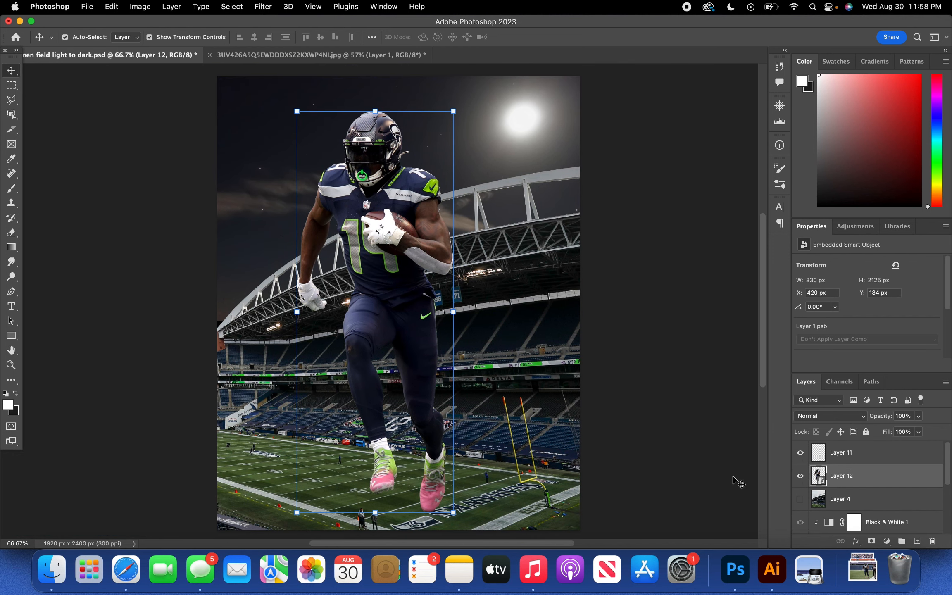
pyautogui.click(800, 476)
pyautogui.scroll(-2, 470, 442)
pyautogui.scroll(3, 471, 442)
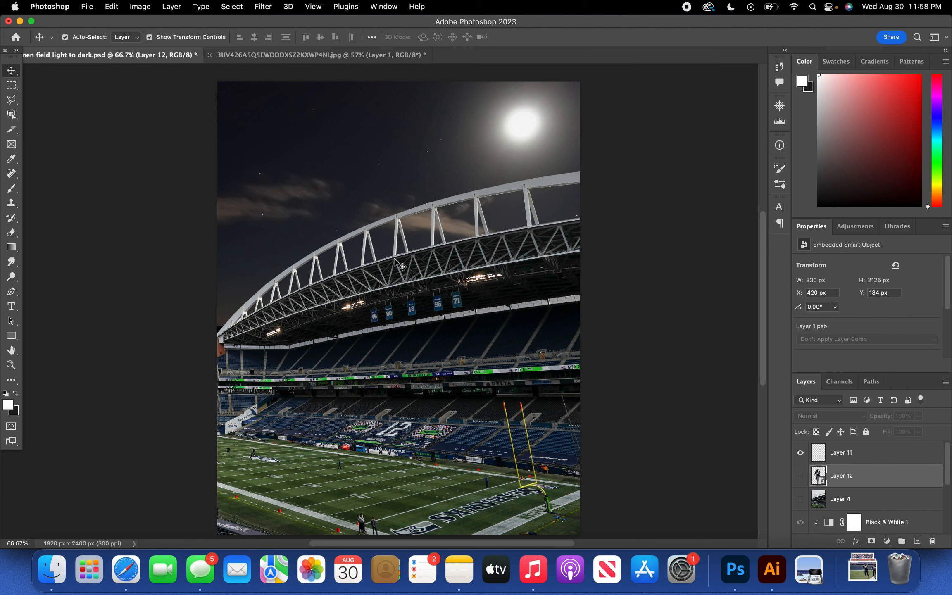
# - Scale the night sky photo up slightly behind the stadium and collapse the sky group
pyautogui.scroll(-5, 863, 490)
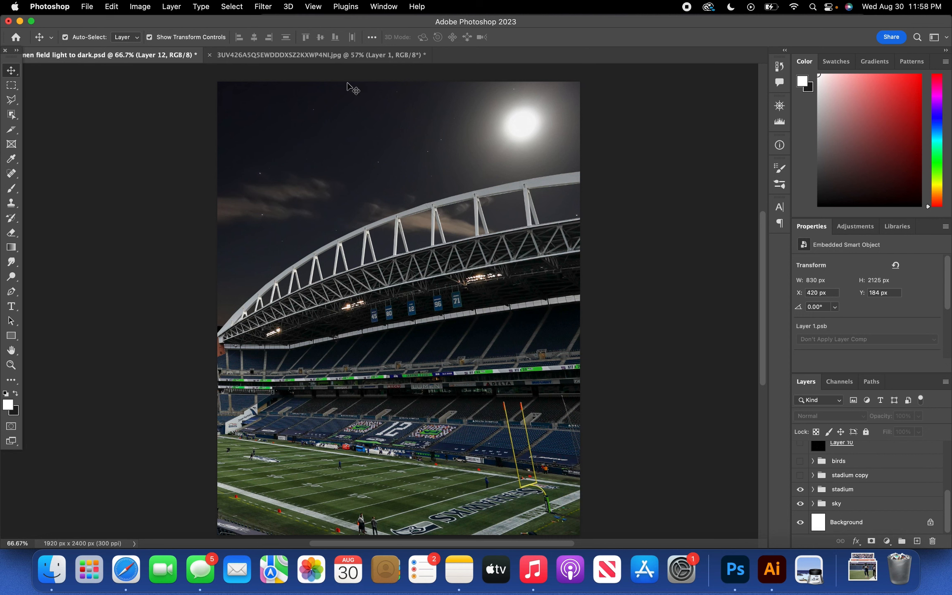
pyautogui.click(323, 148)
pyautogui.scroll(-3, 330, 261)
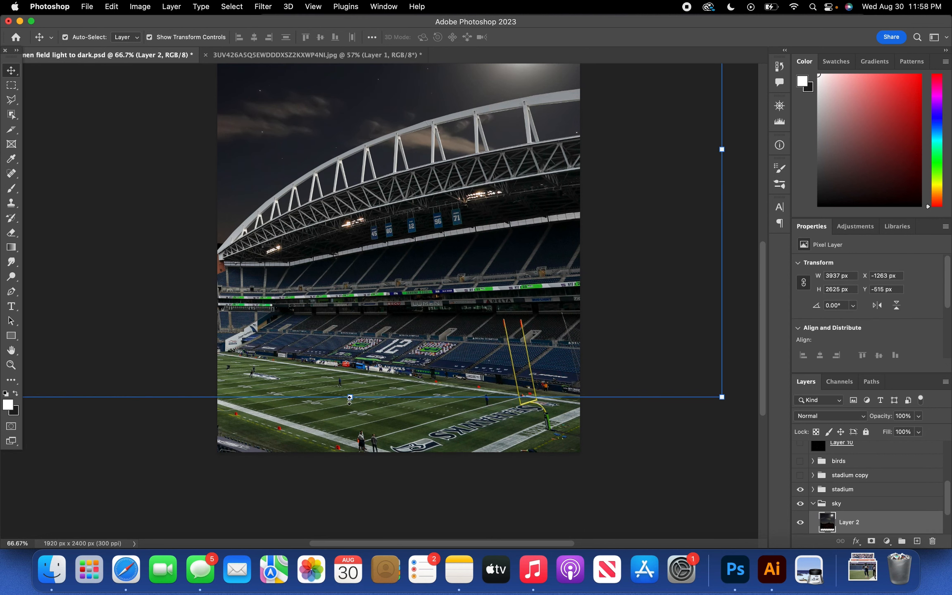
pyautogui.moveTo(350, 400); pyautogui.dragTo(350, 411)
pyautogui.click(890, 517)
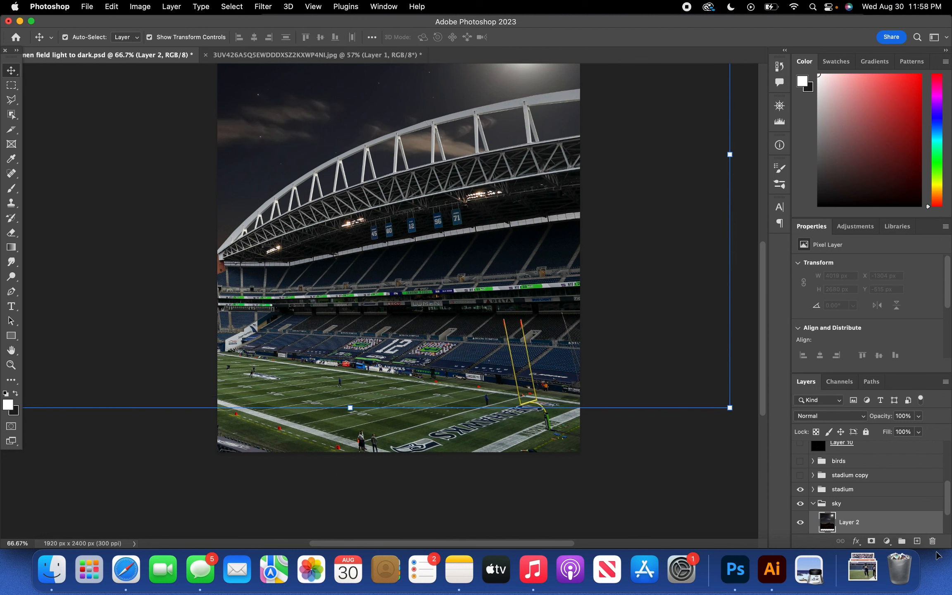
pyautogui.click(812, 504)
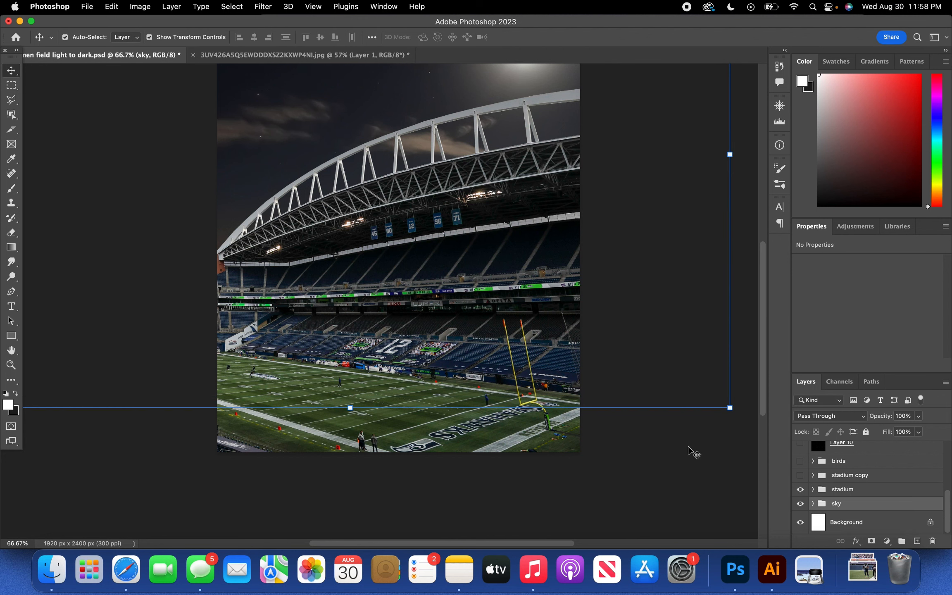
# - Compare the stadium with and without the finished dark version in the stadium copy group, leaving that group hidden
pyautogui.scroll(3, 451, 327)
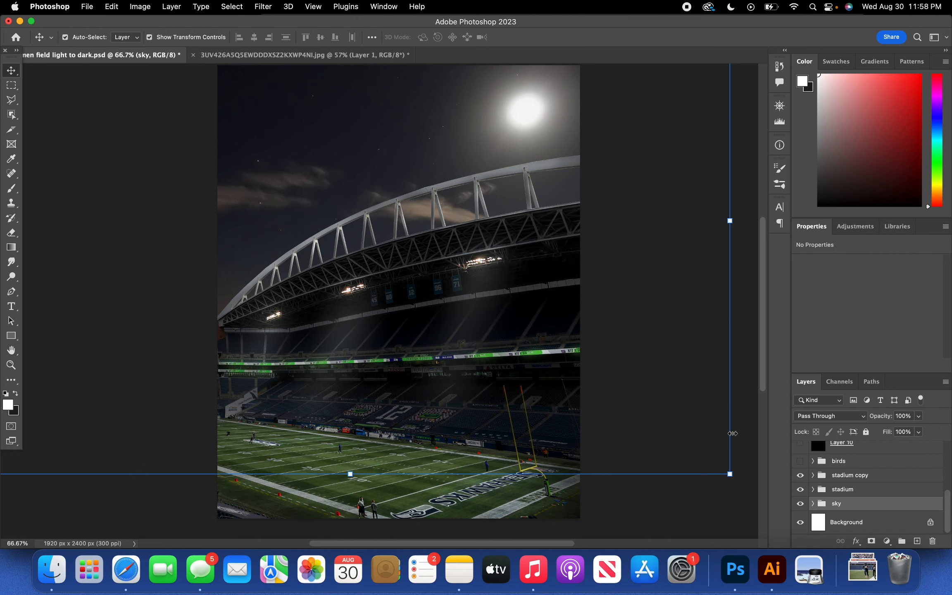
pyautogui.click(734, 506)
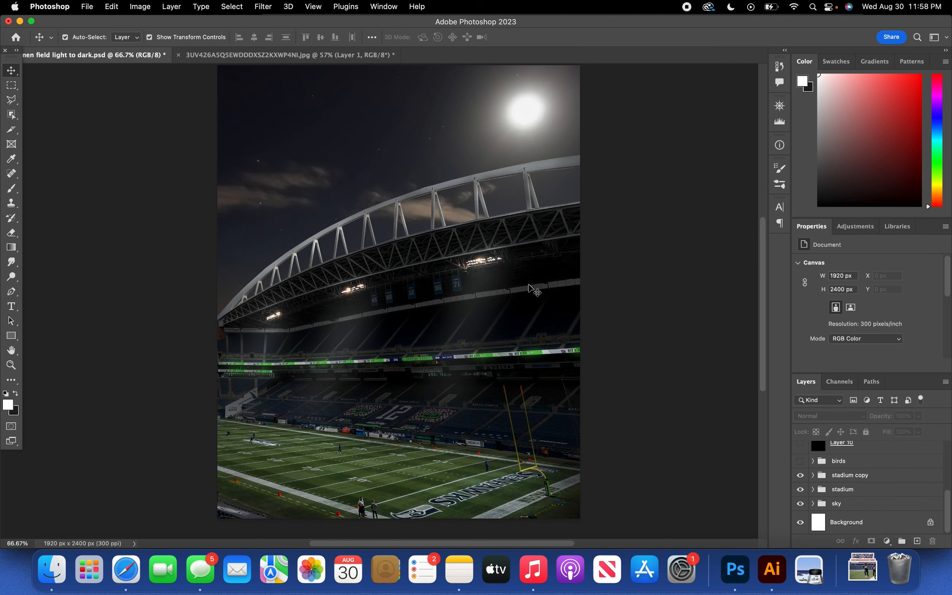
pyautogui.click(800, 476)
pyautogui.scroll(1, 591, 402)
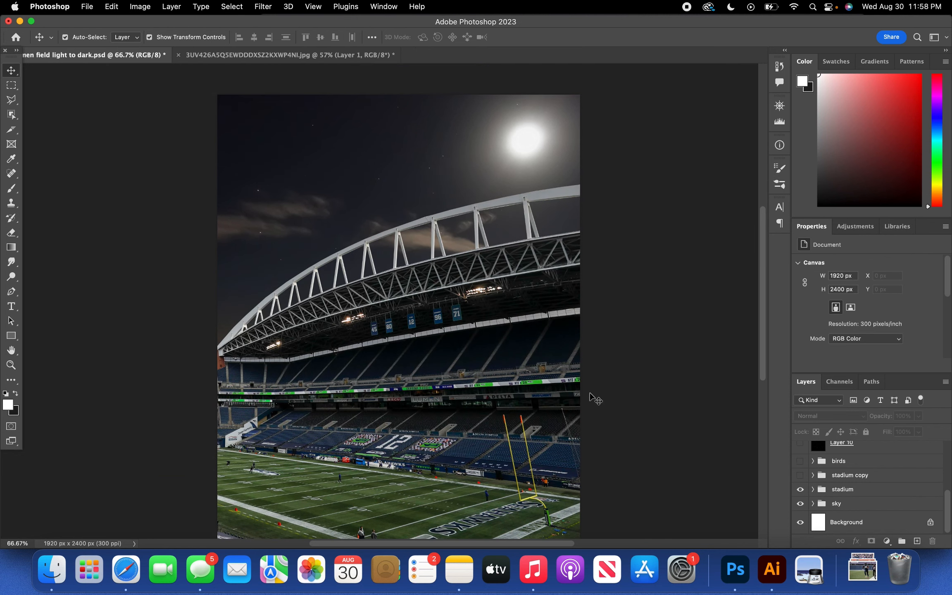
pyautogui.scroll(-1, 594, 399)
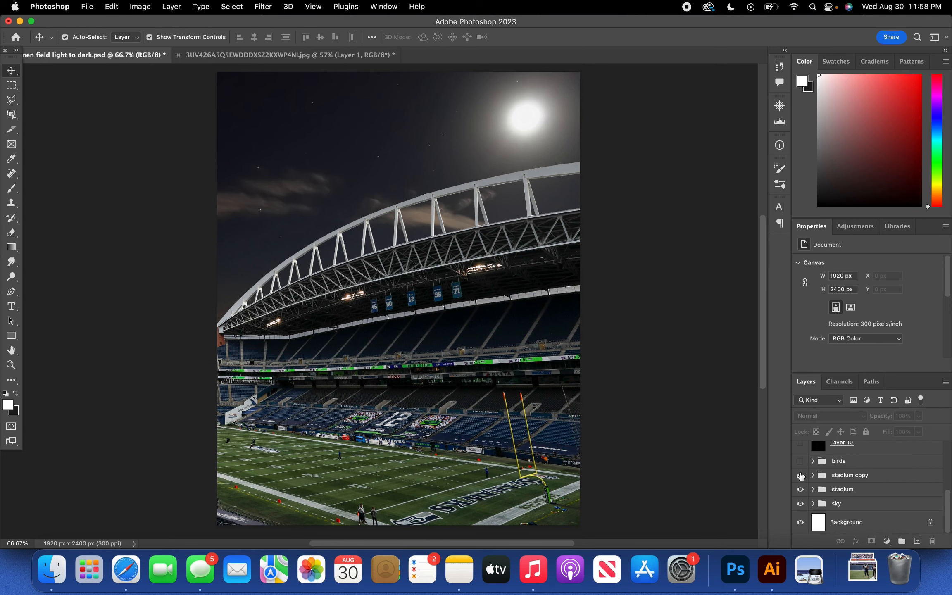
pyautogui.click(800, 475)
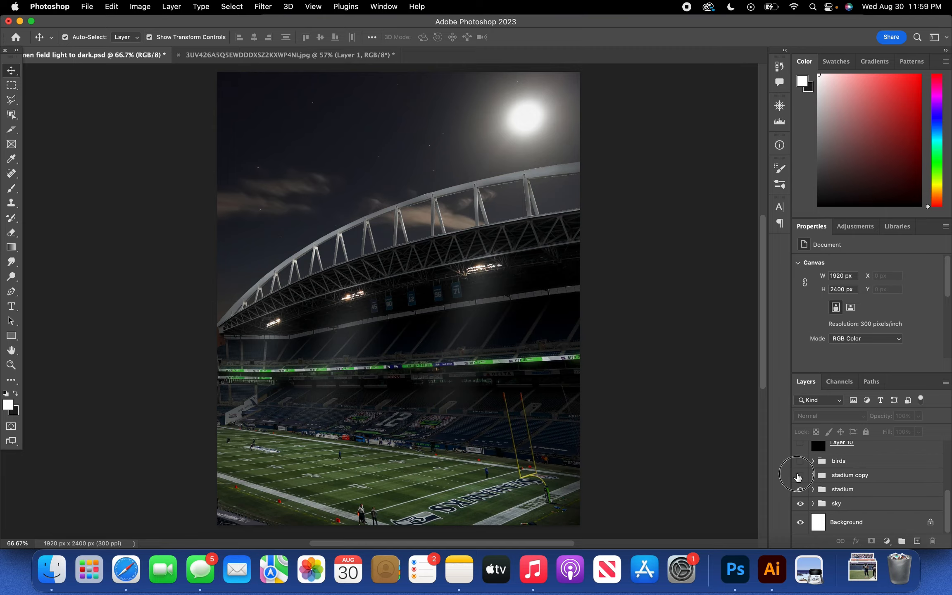
pyautogui.click(800, 476)
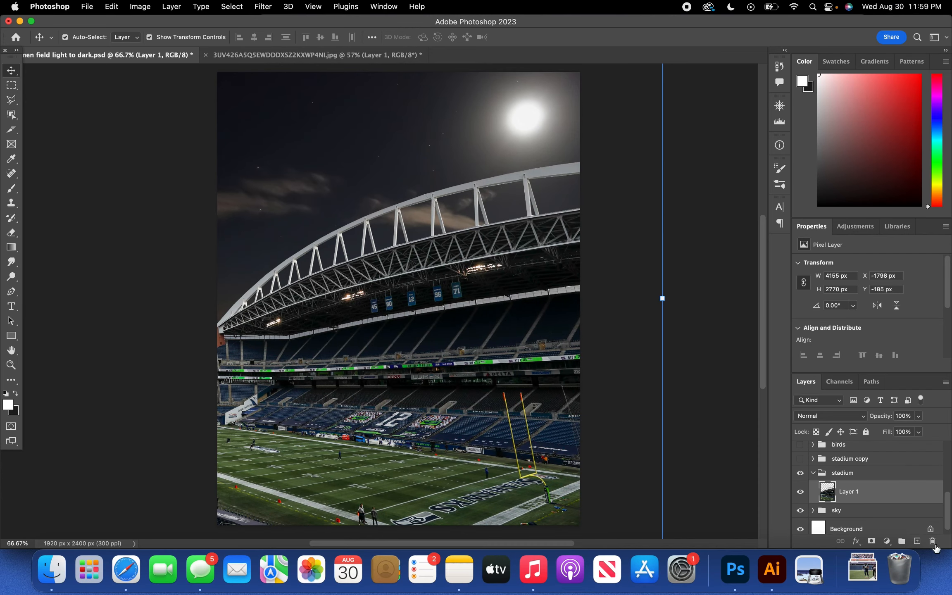
# - Add a Curves adjustment clipped to the stadium's Layer 1 and darken it, lowering the midtone point to input 132, output 86
pyautogui.click(886, 541)
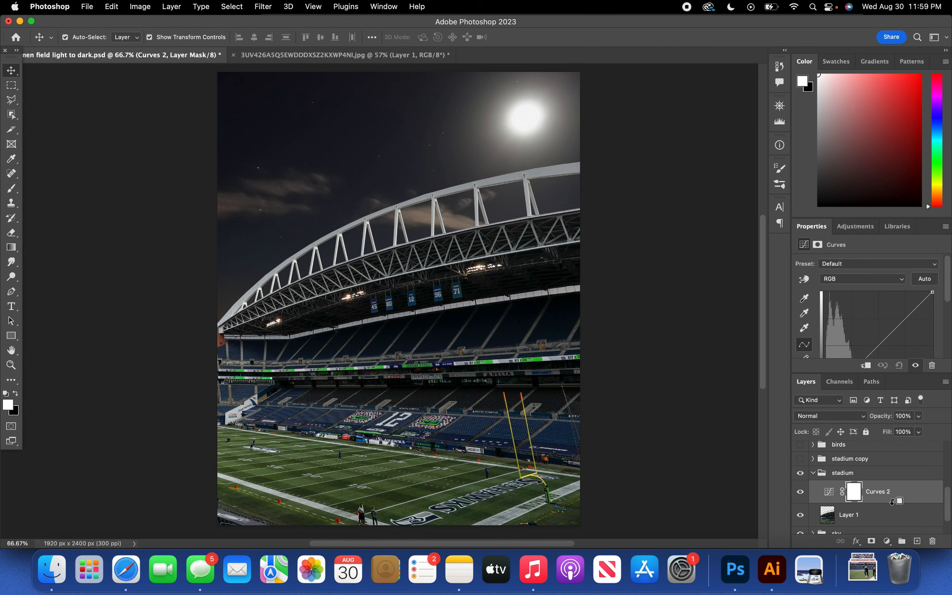
pyautogui.keyDown('alt'); pyautogui.click(893, 502); pyautogui.keyUp('alt')
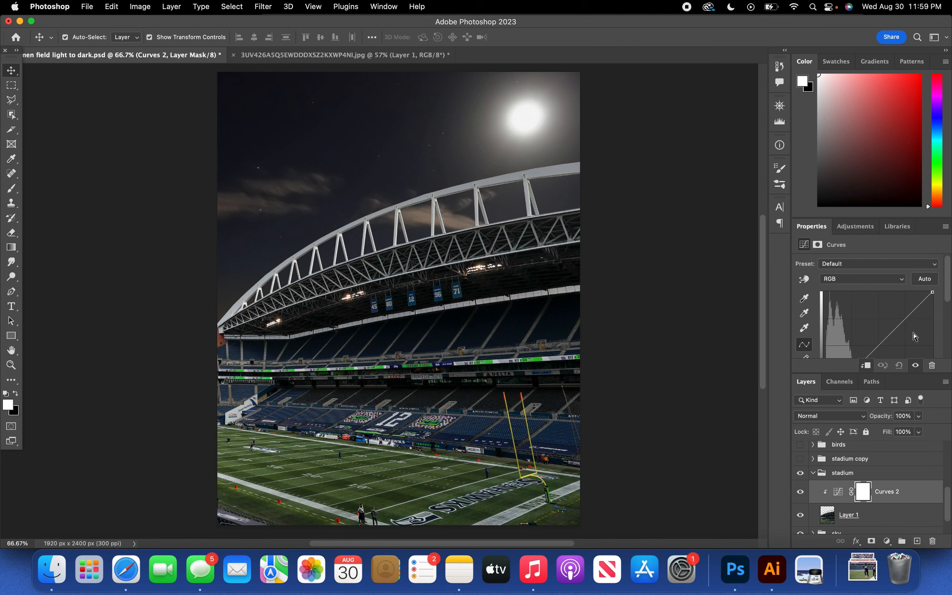
pyautogui.scroll(-2, 901, 332)
pyautogui.moveTo(921, 281); pyautogui.dragTo(920, 285)
pyautogui.scroll(-2, 859, 317)
pyautogui.scroll(-1, 859, 317)
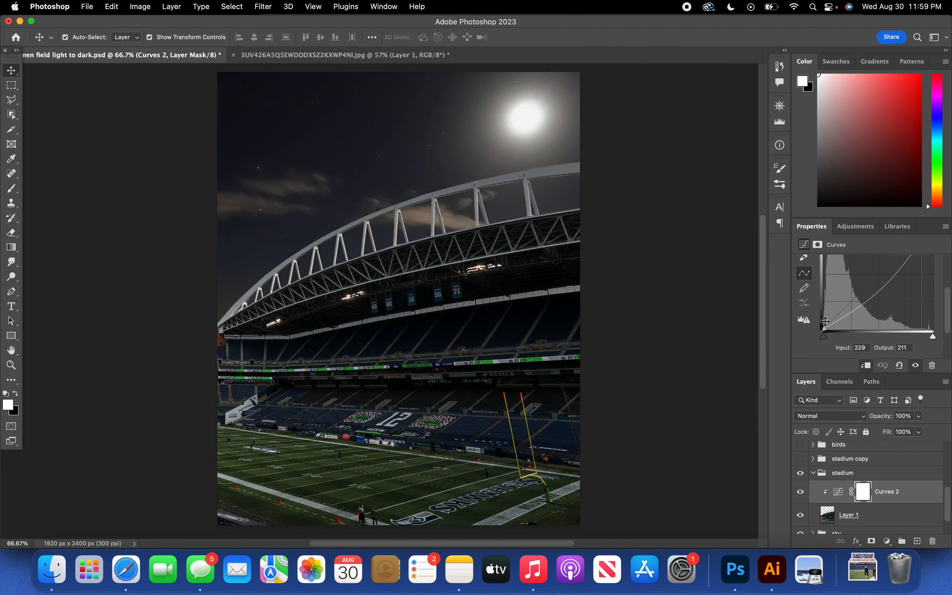
pyautogui.moveTo(844, 317); pyautogui.dragTo(839, 319)
pyautogui.moveTo(882, 281); pyautogui.dragTo(880, 292)
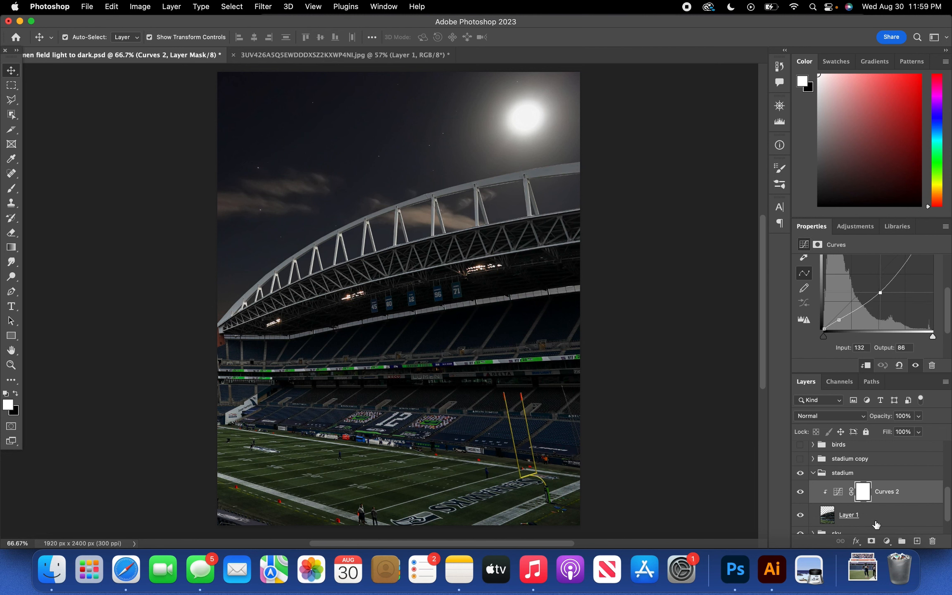
# - Set up the Brush tool with a soft round tip at a size of 492 px
pyautogui.press('b')
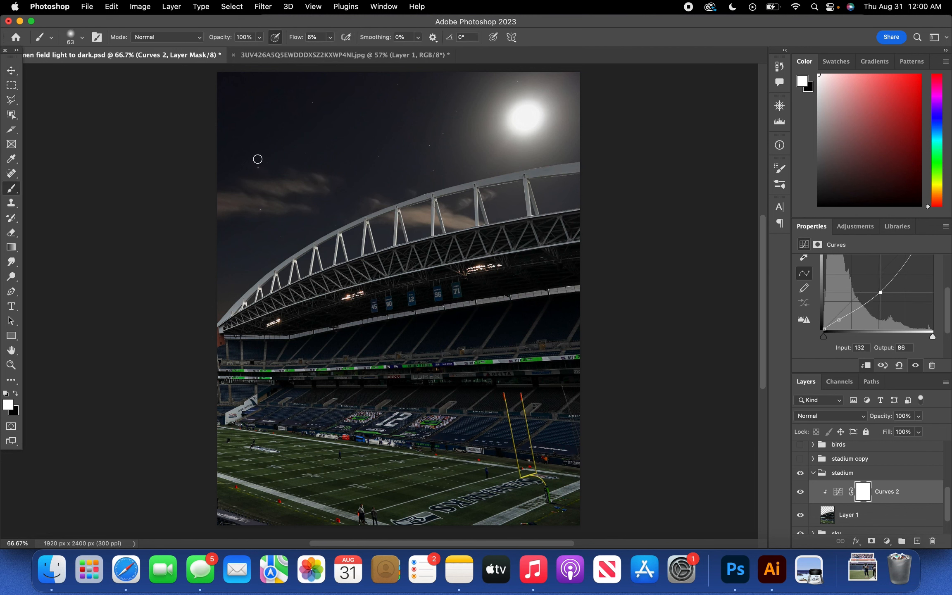
pyautogui.click(81, 37)
pyautogui.moveTo(129, 74); pyautogui.dragTo(128, 77)
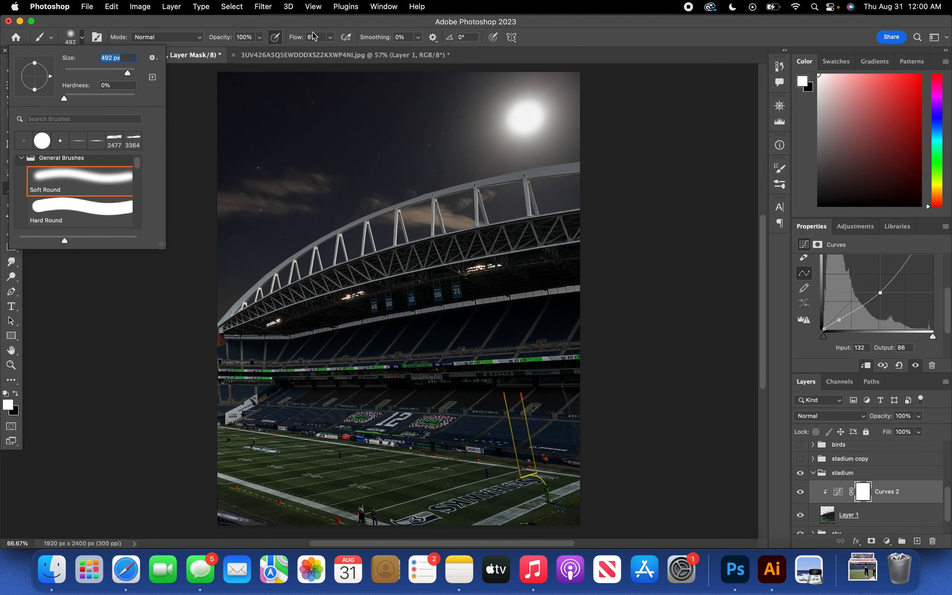
pyautogui.press('Return')
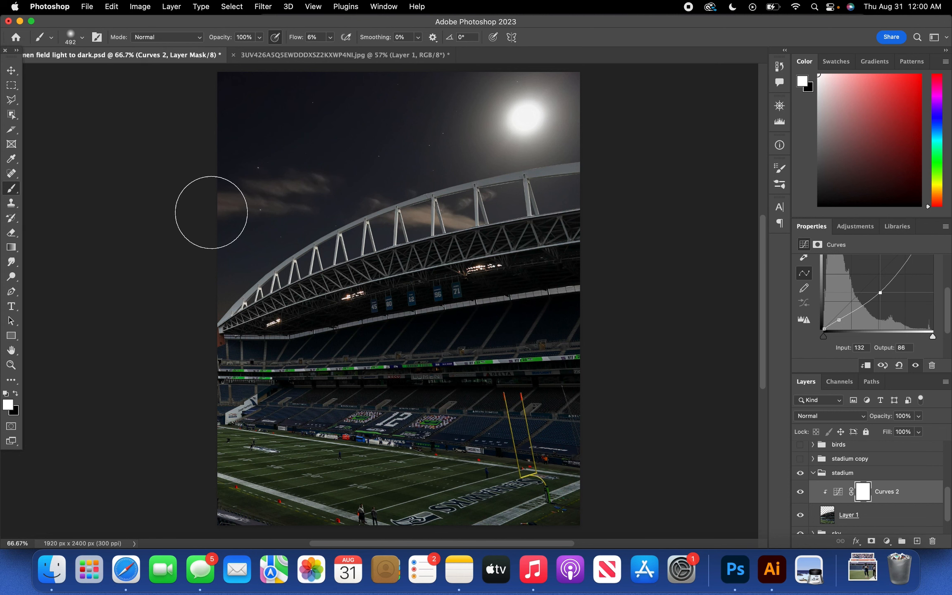
# - Paint black over the football field on the Curves mask to bring back brightness on the grass
pyautogui.scroll(-3, 269, 326)
pyautogui.press('x')
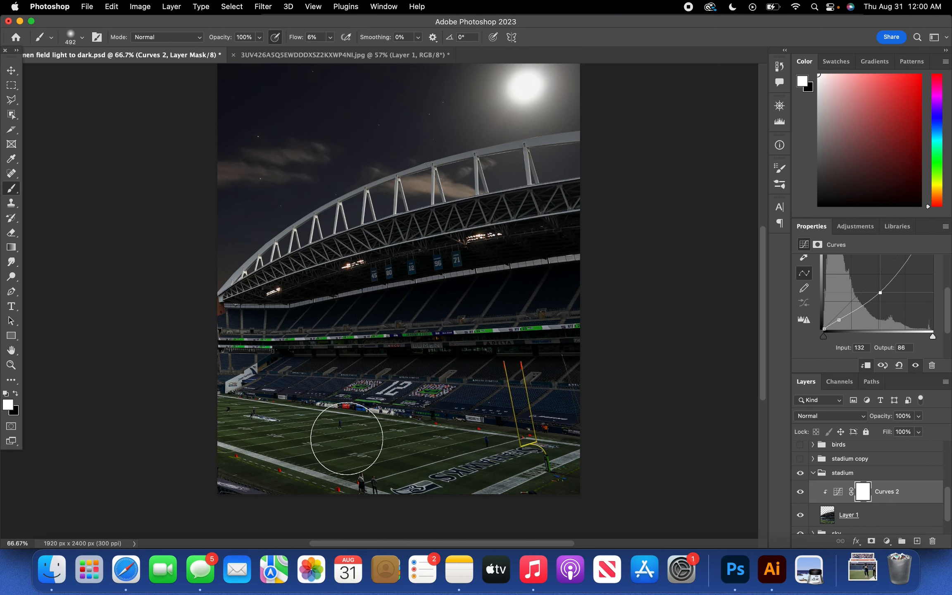
pyautogui.moveTo(349, 449)
pyautogui.mouseDown()
pyautogui.moveTo(418, 446)
pyautogui.moveTo(440, 457)
pyautogui.moveTo(312, 446)
pyautogui.moveTo(280, 433)
pyautogui.moveTo(478, 459)
pyautogui.moveTo(342, 459)
pyautogui.moveTo(550, 473)
pyautogui.moveTo(251, 421)
pyautogui.moveTo(456, 446)
pyautogui.mouseUp()
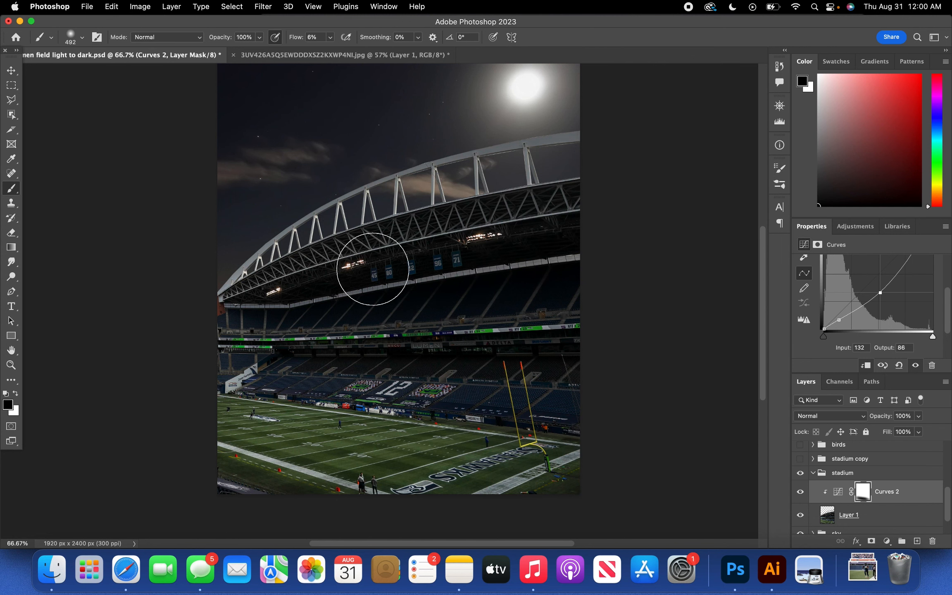
pyautogui.scroll(3, 413, 248)
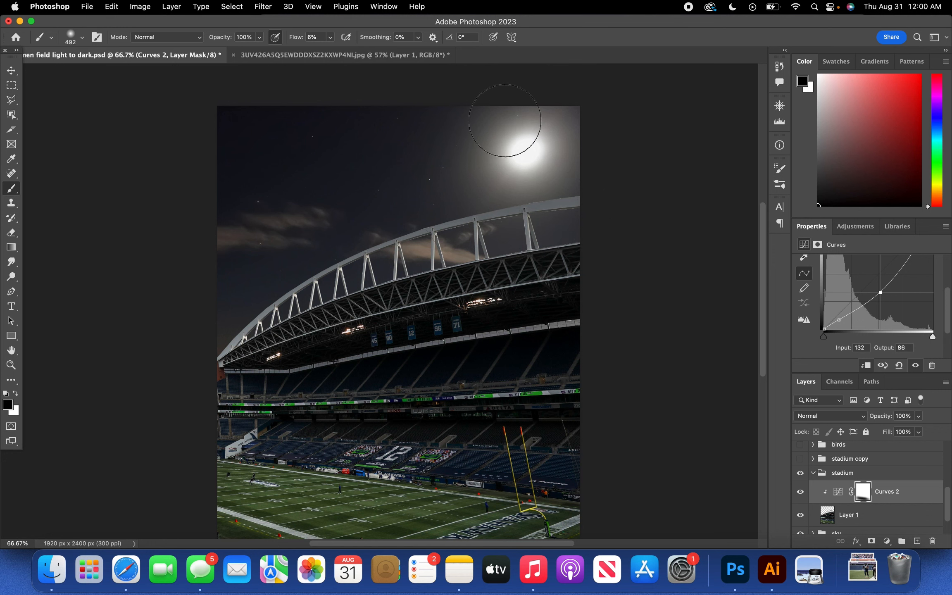
pyautogui.scroll(-5, 493, 232)
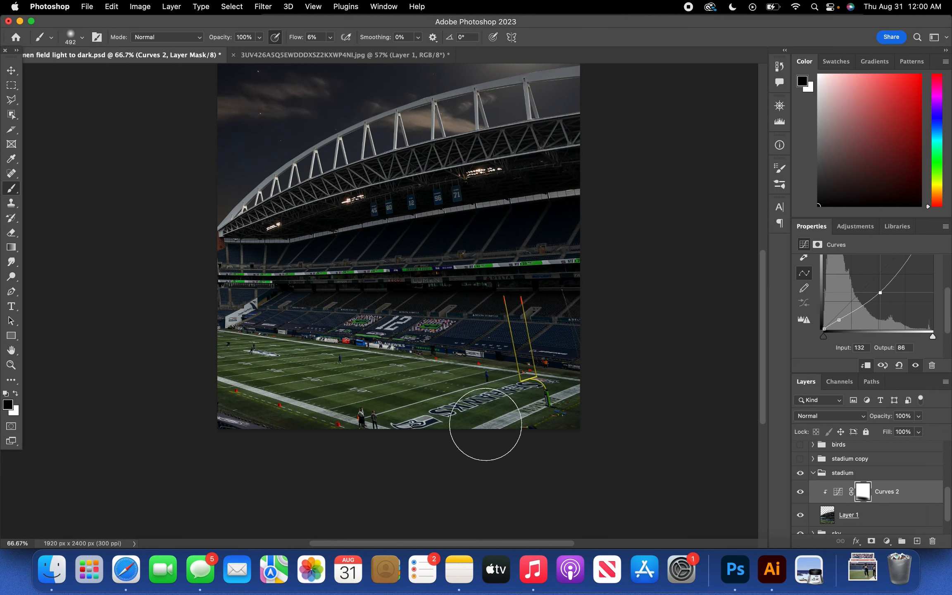
pyautogui.moveTo(387, 367)
pyautogui.mouseDown()
pyautogui.moveTo(250, 341)
pyautogui.moveTo(537, 398)
pyautogui.moveTo(296, 379)
pyautogui.moveTo(403, 367)
pyautogui.mouseUp()
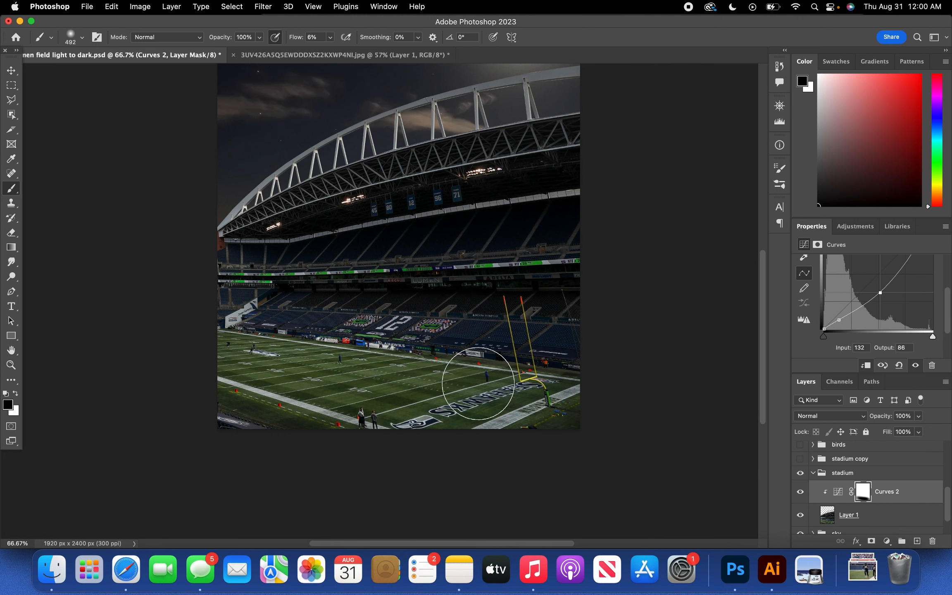
pyautogui.scroll(3, 374, 285)
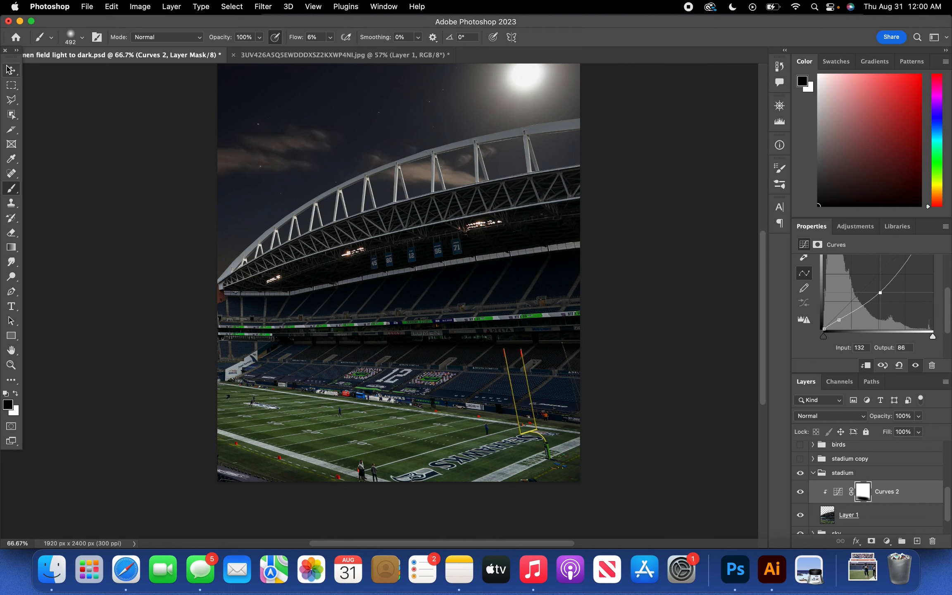
# - Compare the stadium with and without the masked Curves adjustment, leaving the adjustment on
pyautogui.click(11, 70)
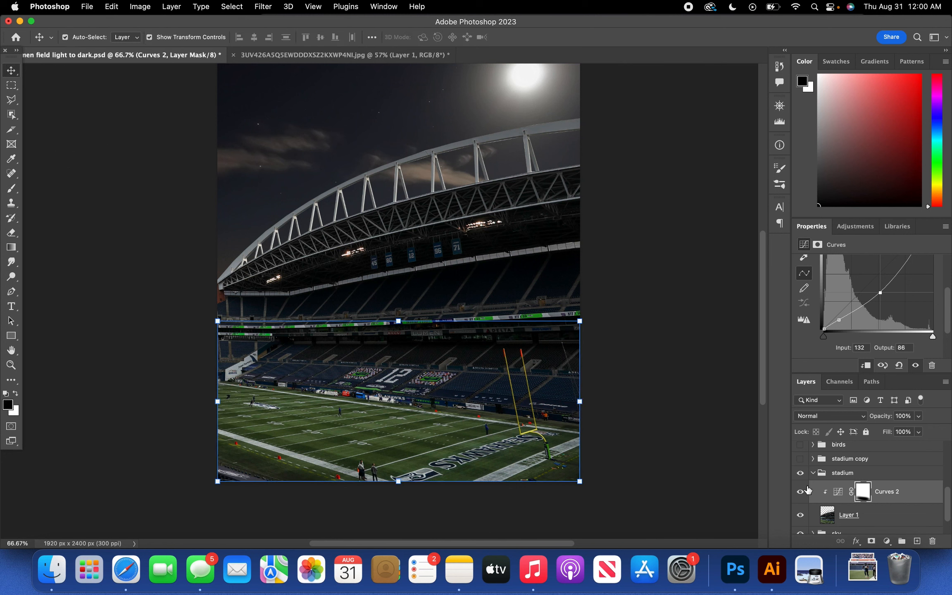
pyautogui.click(800, 491)
pyautogui.click(800, 491)
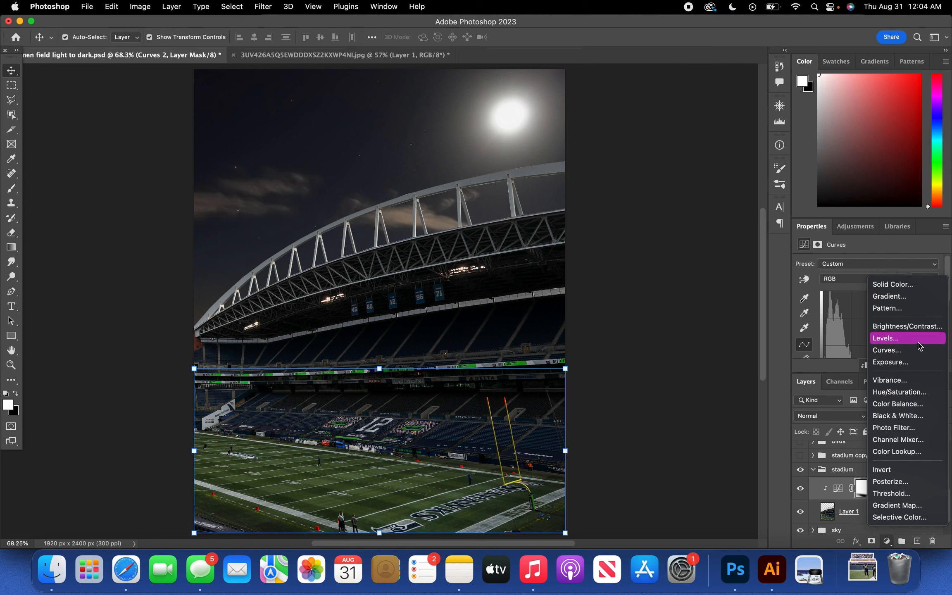
# - Add an Exposure adjustment clipped to the stadium above Curves 2 and set its exposure to -2.26
pyautogui.click(889, 361)
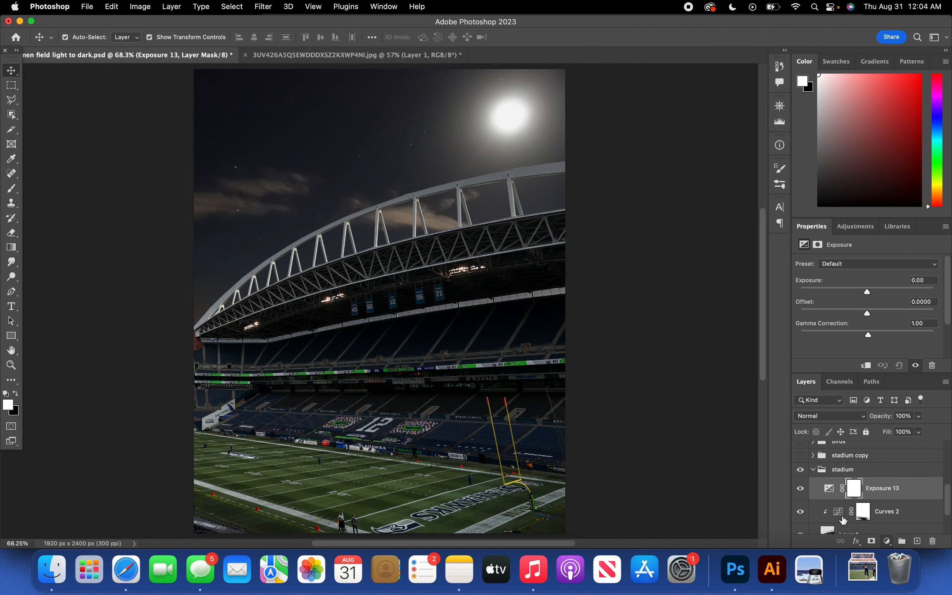
pyautogui.keyDown('alt'); pyautogui.click(896, 498); pyautogui.keyUp('alt')
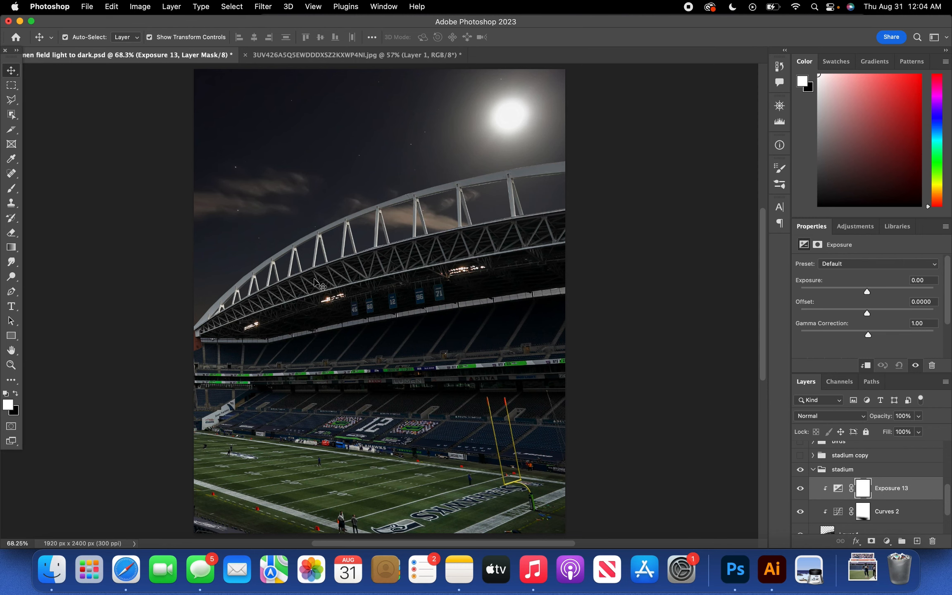
pyautogui.scroll(-3, 318, 299)
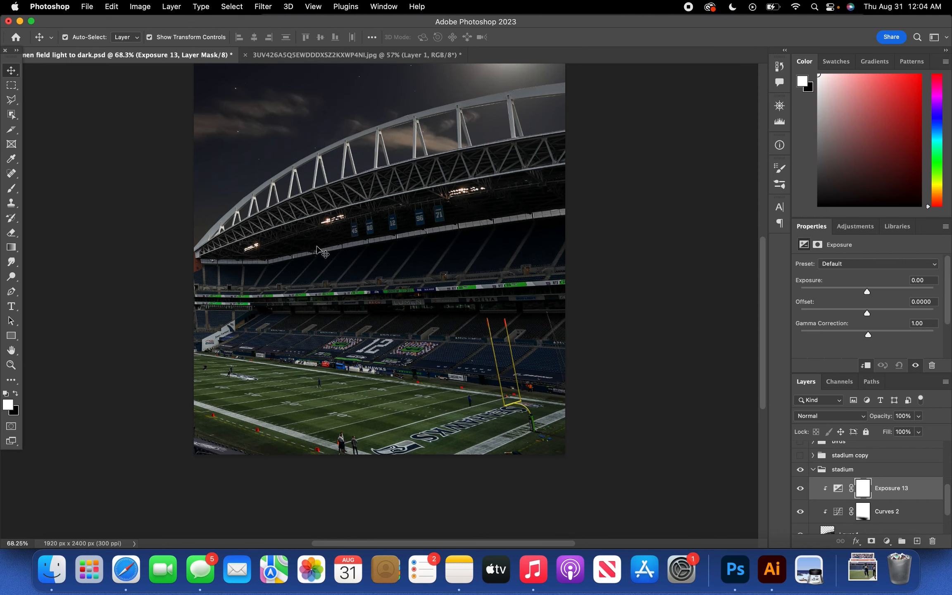
pyautogui.scroll(5, 318, 250)
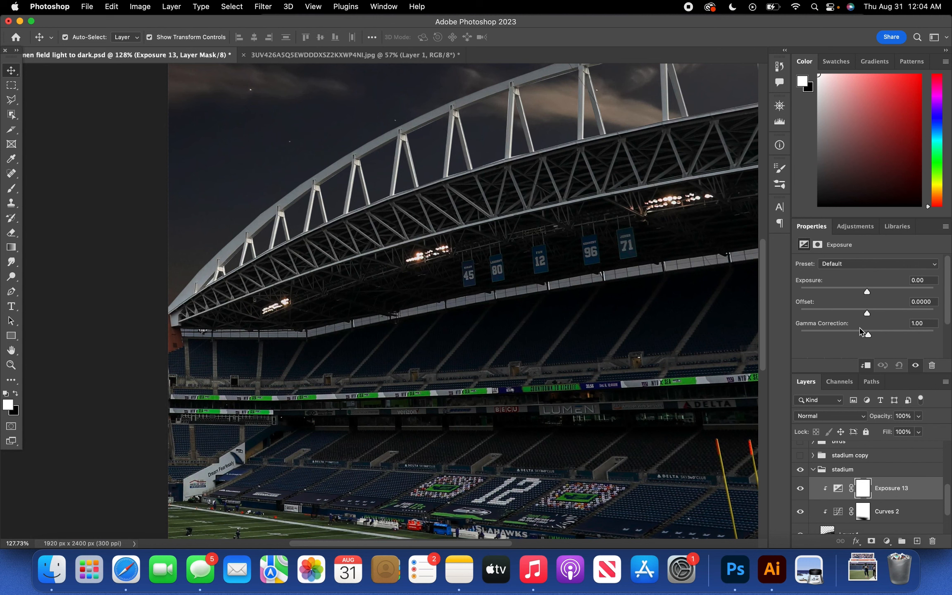
pyautogui.moveTo(866, 291); pyautogui.dragTo(844, 292)
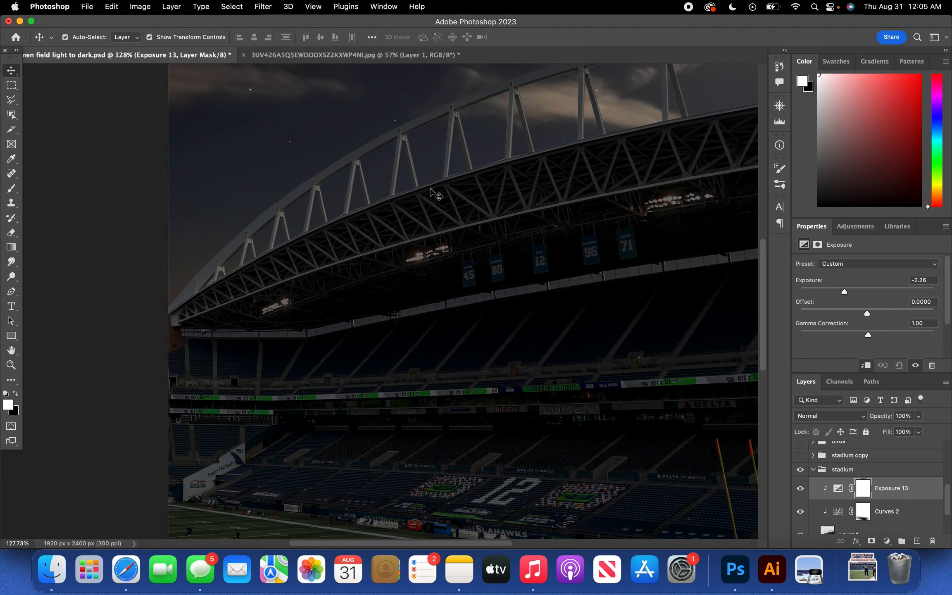
# - Examine the darkened arch, roof lights, ribbon boards, seating and field up close for areas needing light, ending with the whole image fitted on screen
pyautogui.scroll(-5, 462, 186)
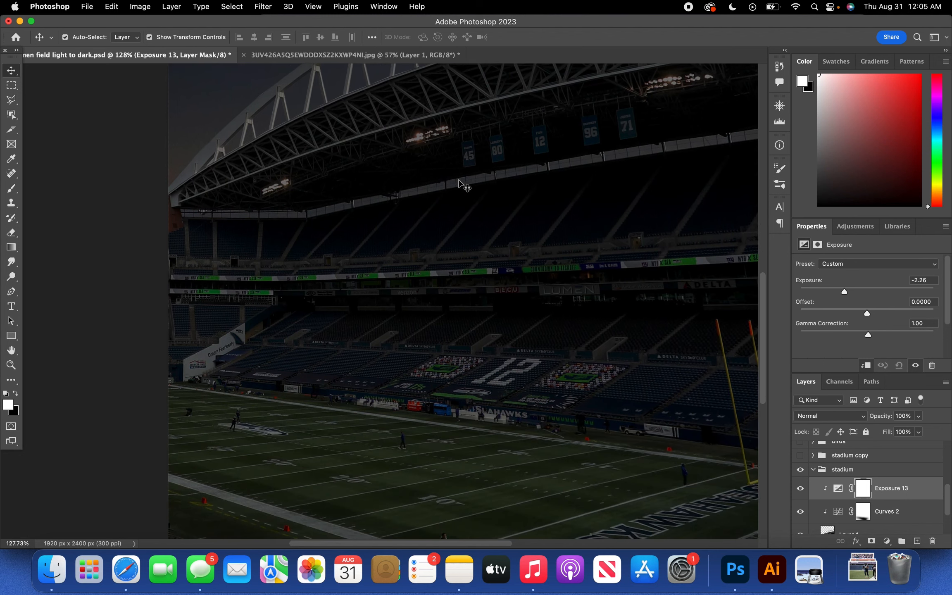
pyautogui.hscroll(3, 461, 185)
pyautogui.scroll(8, 457, 183)
pyautogui.hscroll(4, 459, 186)
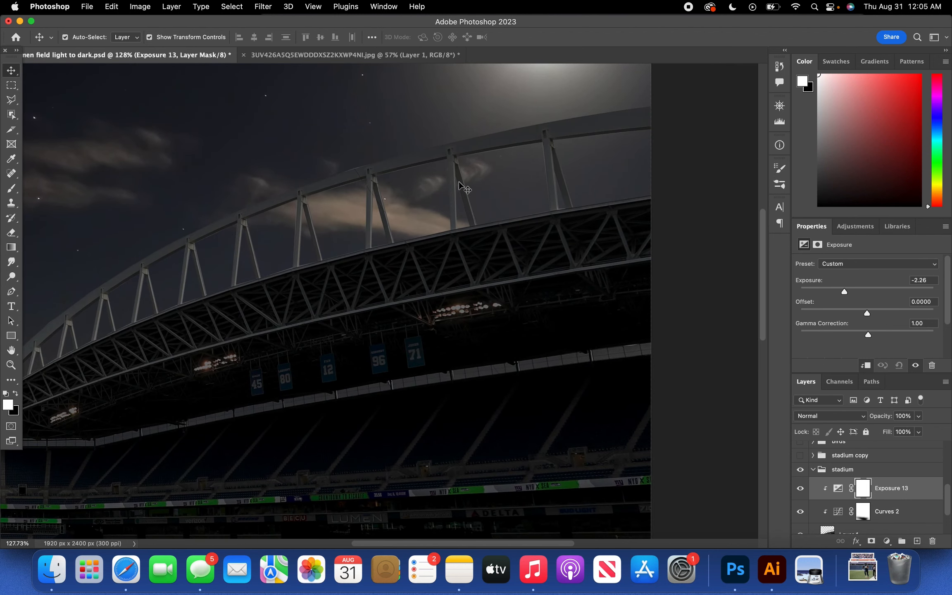
pyautogui.scroll(-3, 462, 185)
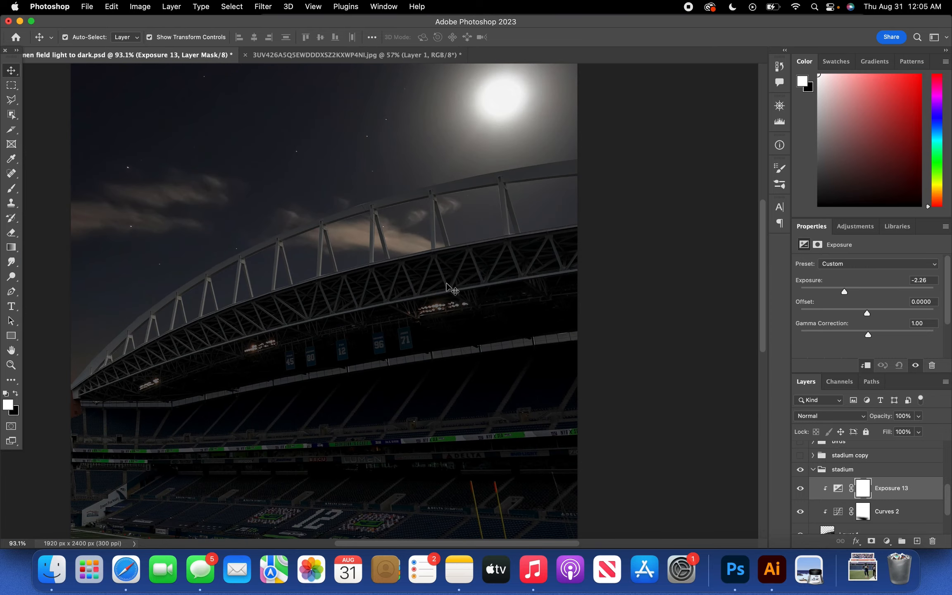
pyautogui.scroll(-2, 434, 380)
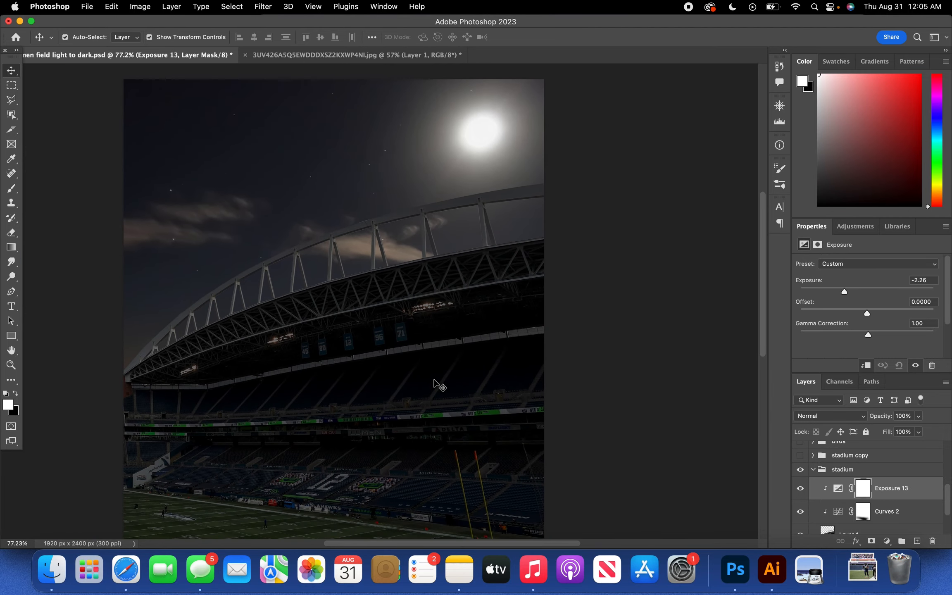
pyautogui.scroll(-3, 436, 384)
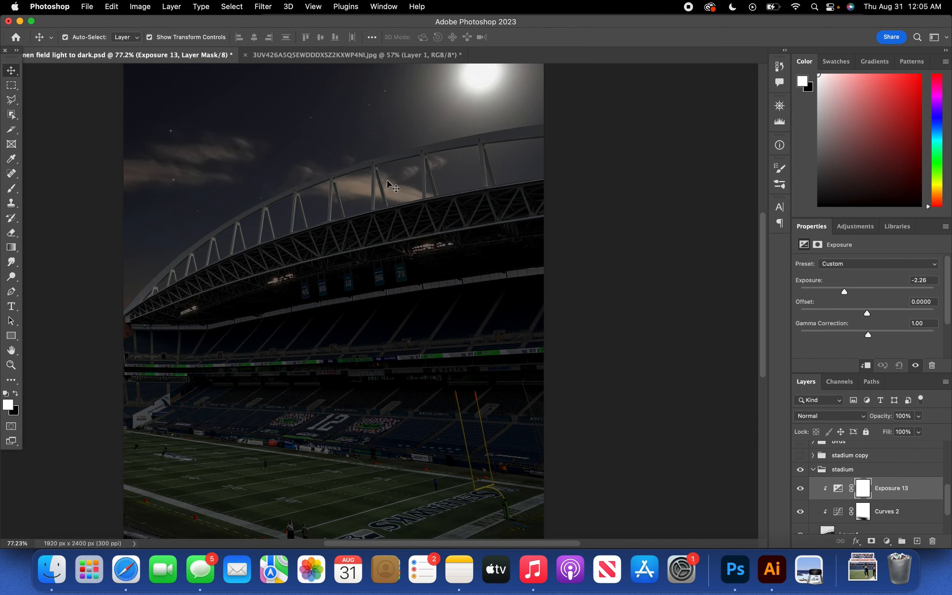
pyautogui.scroll(1, 421, 136)
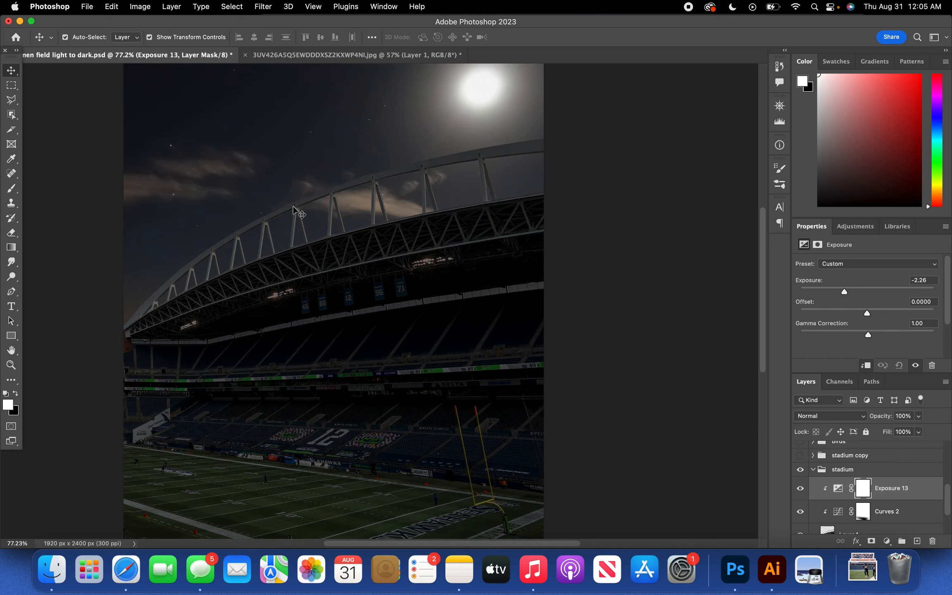
pyautogui.scroll(5, 314, 209)
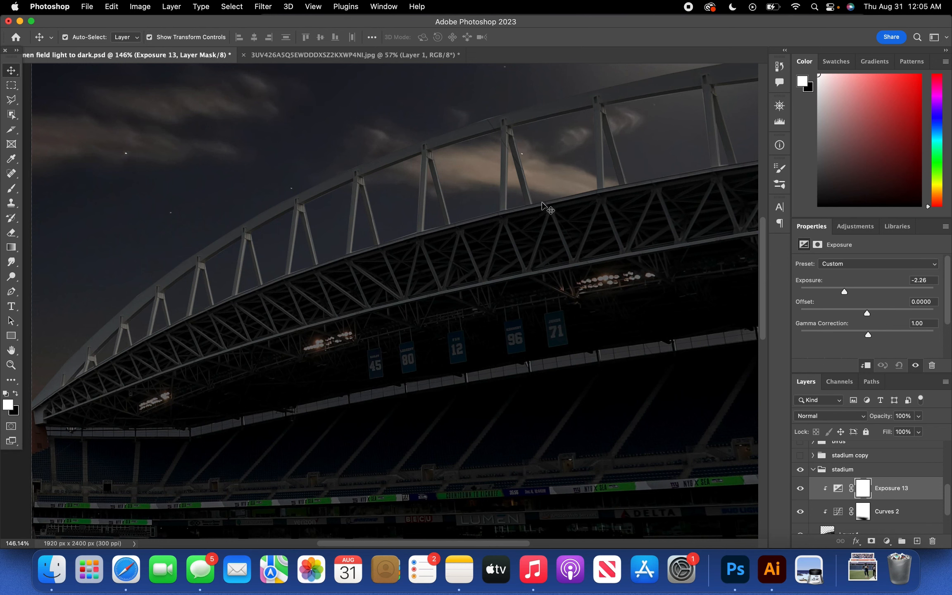
pyautogui.scroll(-10, 442, 223)
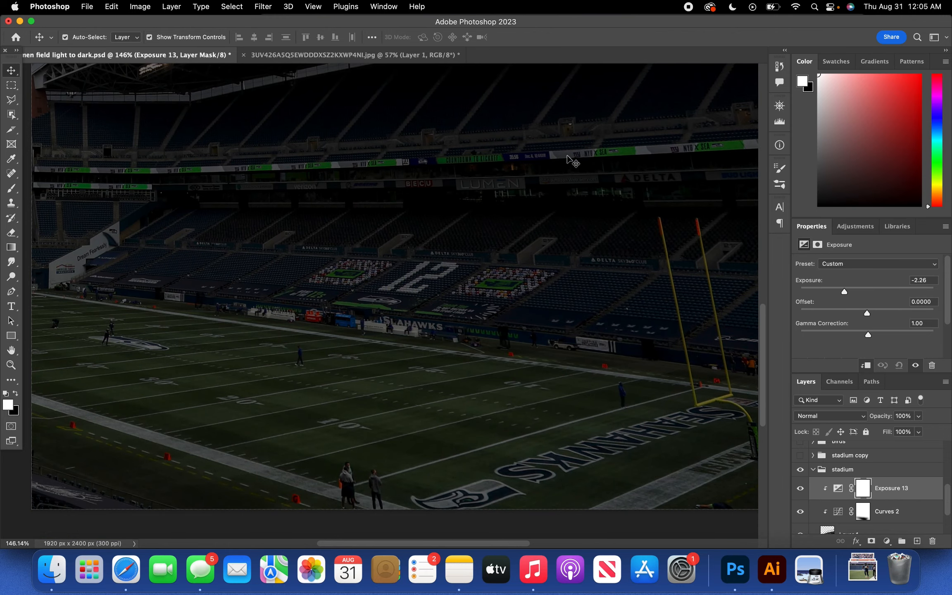
pyautogui.hscroll(5, 657, 145)
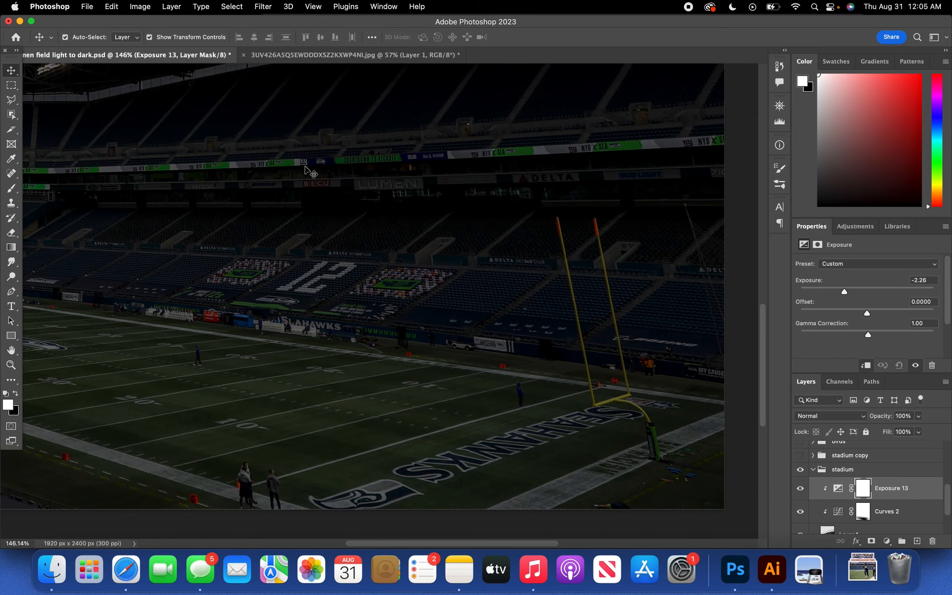
pyautogui.hscroll(-10, 310, 172)
pyautogui.hscroll(7, 526, 178)
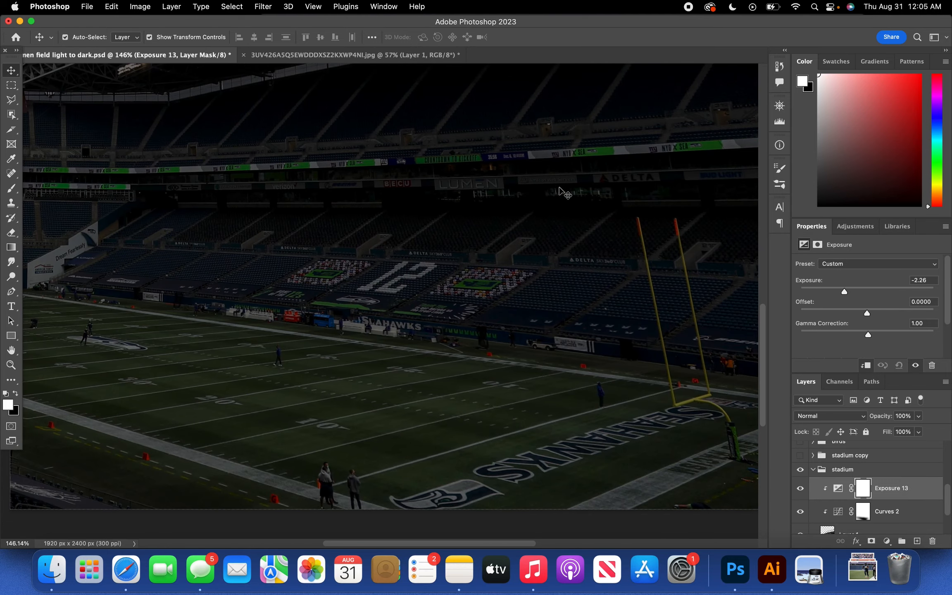
pyautogui.hscroll(-10, 418, 194)
pyautogui.scroll(5, 419, 194)
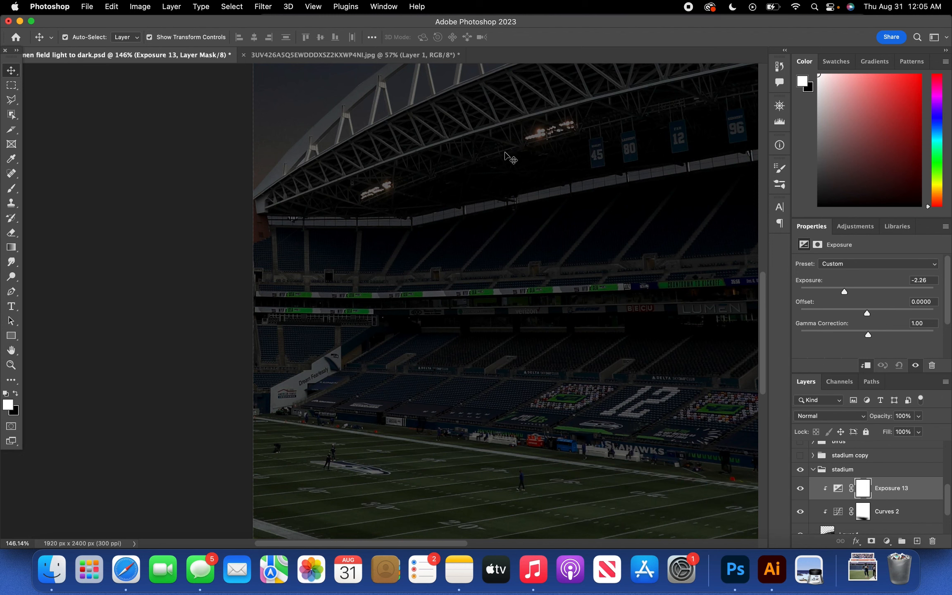
pyautogui.hscroll(10, 511, 163)
pyautogui.scroll(5, 510, 163)
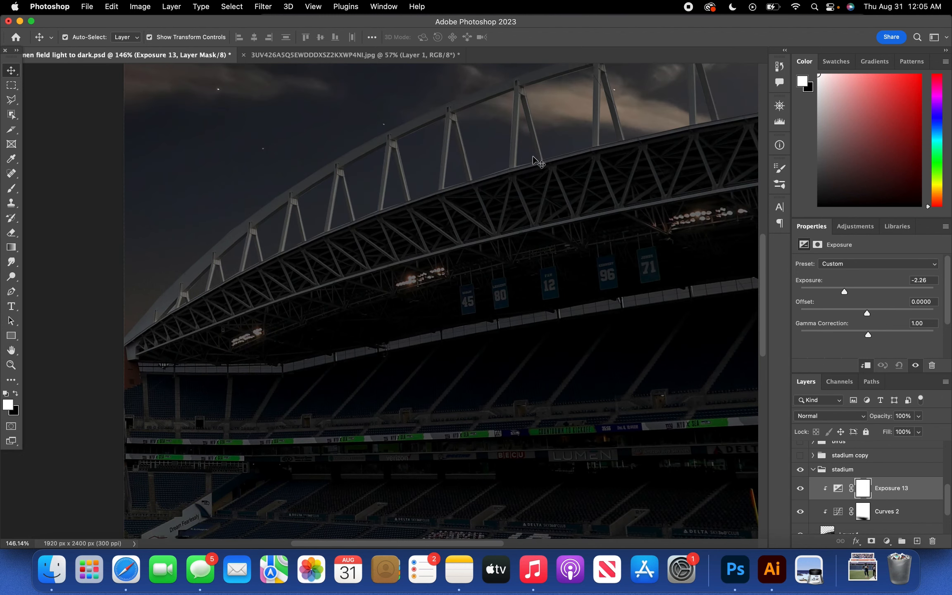
pyautogui.click(316, 5)
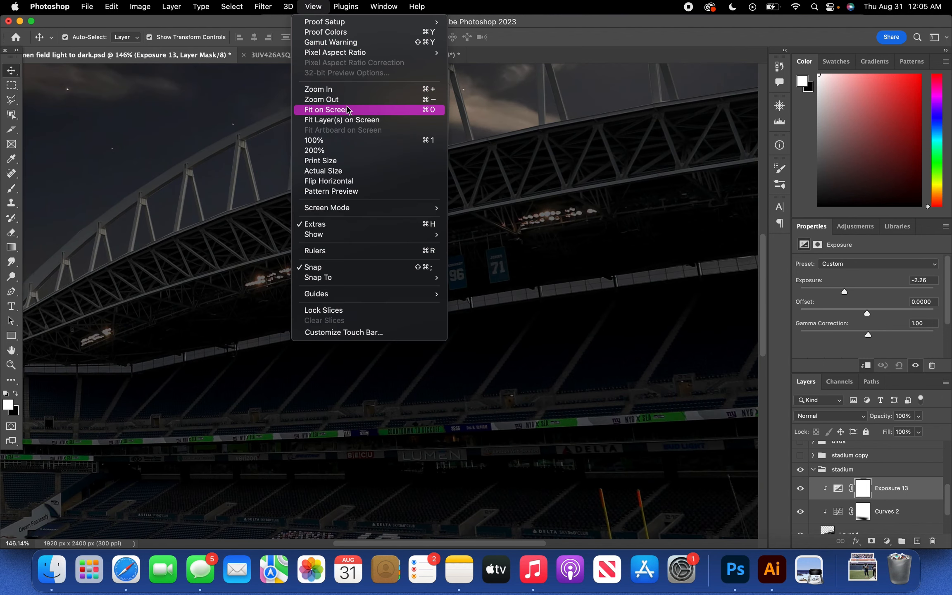
pyautogui.click(347, 108)
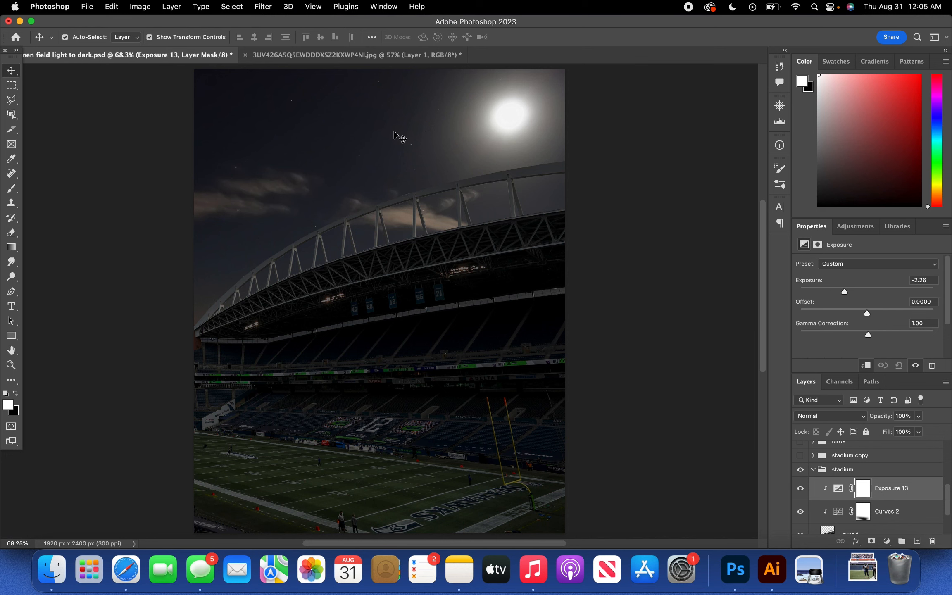
# - Paint black with a soft 68 px brush at 6% flow along the arch's upper beam on the Exposure 13 mask
pyautogui.press('b')
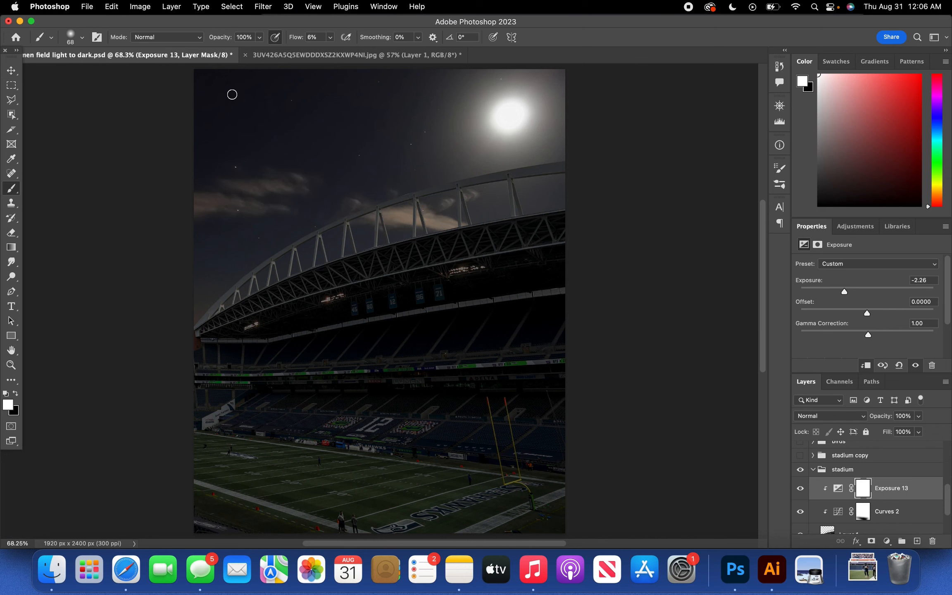
pyautogui.press('x')
pyautogui.scroll(10, 256, 231)
pyautogui.hscroll(2, 281, 231)
pyautogui.moveTo(93, 407)
pyautogui.mouseDown()
pyautogui.moveTo(285, 246)
pyautogui.moveTo(592, 110)
pyautogui.mouseUp()
pyautogui.hscroll(8, 537, 141)
pyautogui.scroll(3, 537, 140)
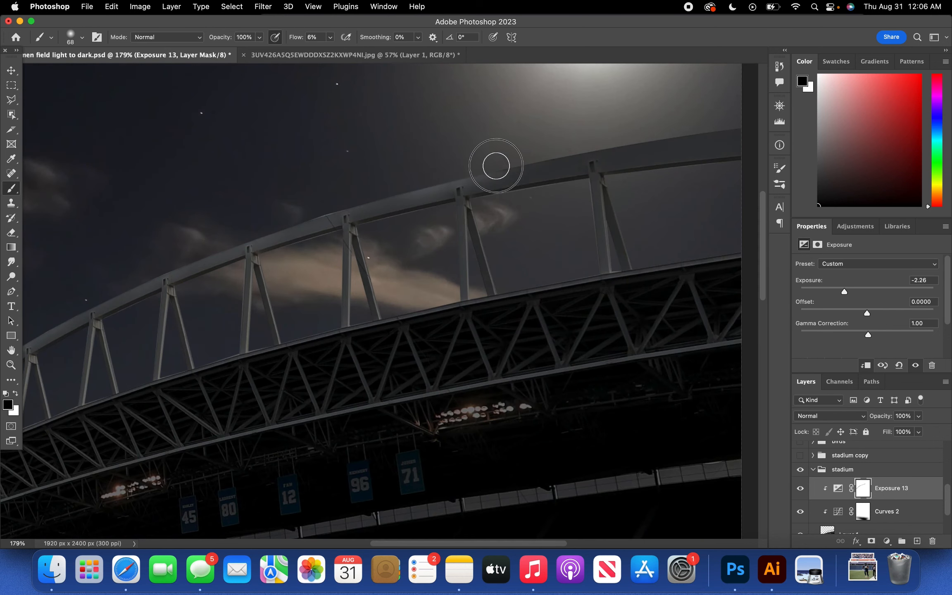
pyautogui.moveTo(495, 166); pyautogui.dragTo(731, 143)
# - Paint black on the Exposure 13 mask over the arch's vertical struts and the top edge of the roof truss
pyautogui.hscroll(-8, 340, 217)
pyautogui.moveTo(248, 337); pyautogui.dragTo(263, 380)
pyautogui.moveTo(367, 264); pyautogui.dragTo(383, 325)
pyautogui.moveTo(444, 228); pyautogui.dragTo(462, 301)
pyautogui.moveTo(527, 198); pyautogui.dragTo(548, 277)
pyautogui.hscroll(7, 602, 172)
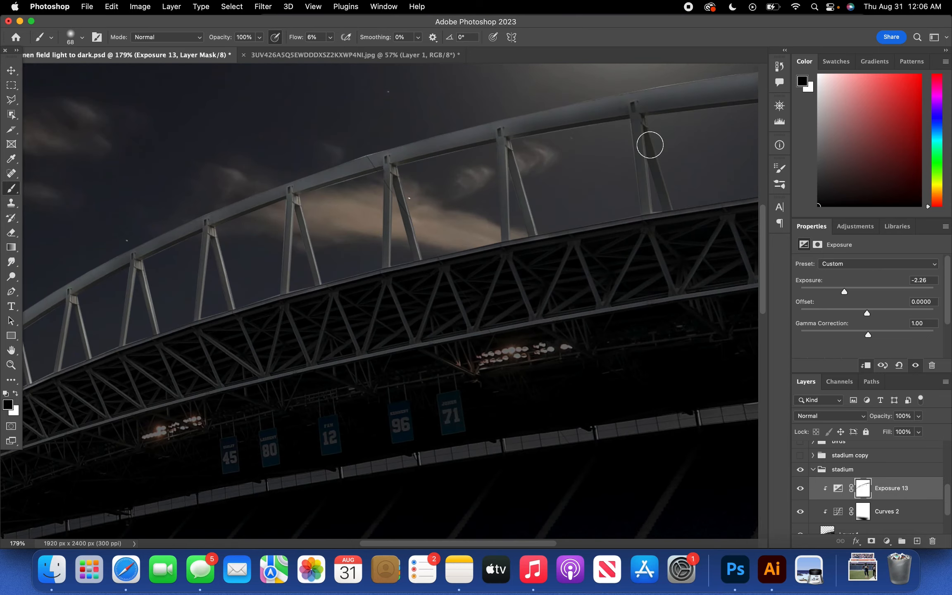
pyautogui.moveTo(650, 144); pyautogui.dragTo(664, 188)
pyautogui.hscroll(-9, 554, 116)
pyautogui.moveTo(241, 381); pyautogui.dragTo(268, 369)
pyautogui.hscroll(8, 413, 298)
pyautogui.moveTo(632, 226); pyautogui.dragTo(552, 242)
# - Paint black on the Exposure 13 mask along the green-and-white ribbon boards between the seating tiers
pyautogui.scroll(-10, 408, 312)
pyautogui.moveTo(283, 251); pyautogui.dragTo(602, 244)
pyautogui.hscroll(8, 603, 244)
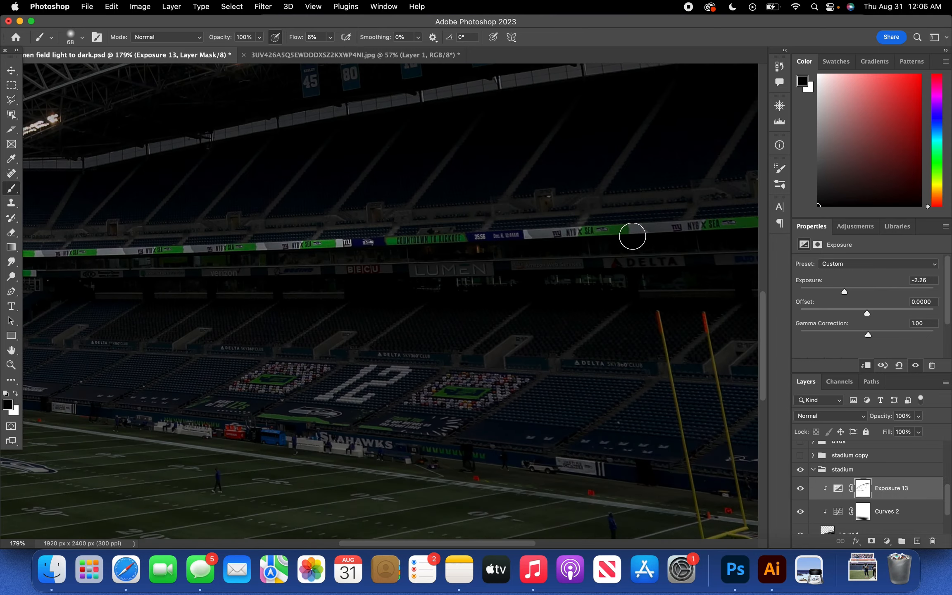
pyautogui.hscroll(-10, 454, 248)
pyautogui.moveTo(194, 270); pyautogui.dragTo(296, 265)
pyautogui.hscroll(8, 296, 265)
pyautogui.hscroll(-10, 454, 248)
# - Enlarge the brush to 105 px and paint black over the football field on the Exposure 13 mask
pyautogui.press('super+0')
pyautogui.click(82, 37)
pyautogui.moveTo(72, 69); pyautogui.dragTo(101, 70)
pyautogui.press('Return')
pyautogui.moveTo(316, 494)
pyautogui.mouseDown()
pyautogui.moveTo(568, 501)
pyautogui.moveTo(481, 505)
pyautogui.mouseUp()
pyautogui.press('v')
pyautogui.press('x')
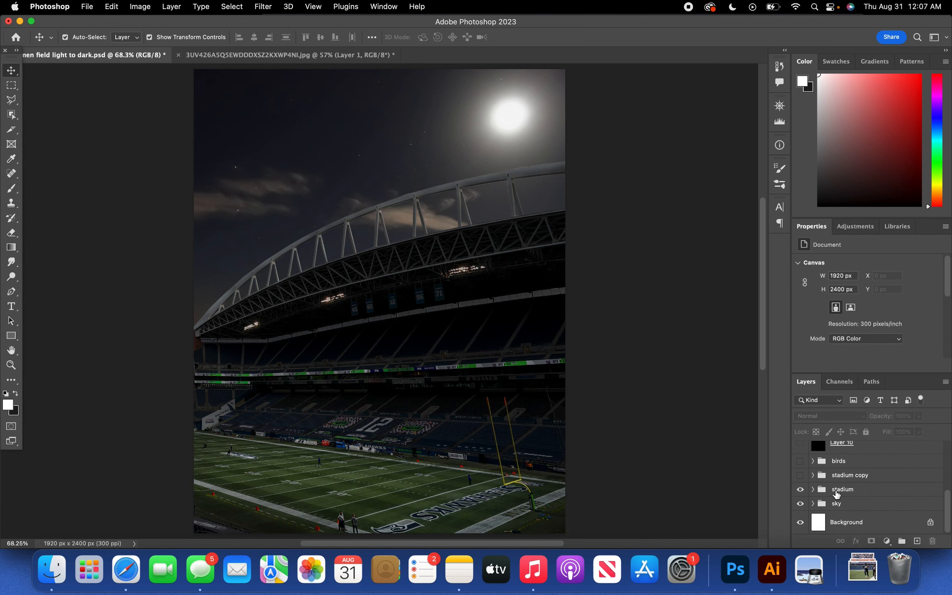
# - Paint more black over the arch beam and the roof truss's top edge on the Exposure 13 mask to brighten them further
pyautogui.press('b')
pyautogui.scroll(10, 380, 220)
pyautogui.press('x')
pyautogui.moveTo(299, 202); pyautogui.dragTo(378, 170)
pyautogui.hscroll(8, 378, 170)
pyautogui.moveTo(670, 247); pyautogui.dragTo(344, 306)
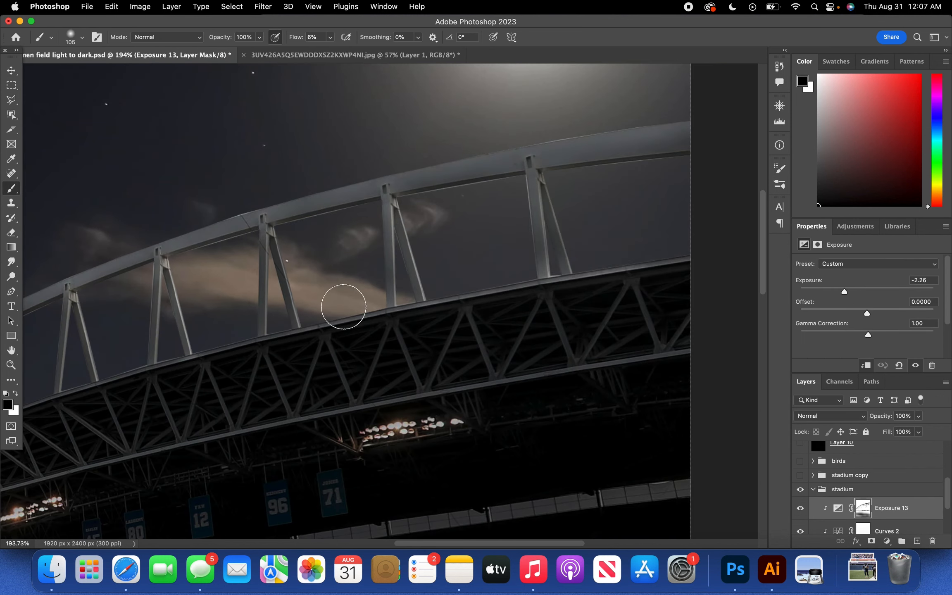
pyautogui.hscroll(-10, 344, 306)
pyautogui.moveTo(111, 429); pyautogui.dragTo(377, 250)
pyautogui.hscroll(8, 377, 250)
pyautogui.press('super+0')
# - Compare the stadium with and without the masked Exposure 13 adjustment, leaving the adjustment on
pyautogui.click(813, 489)
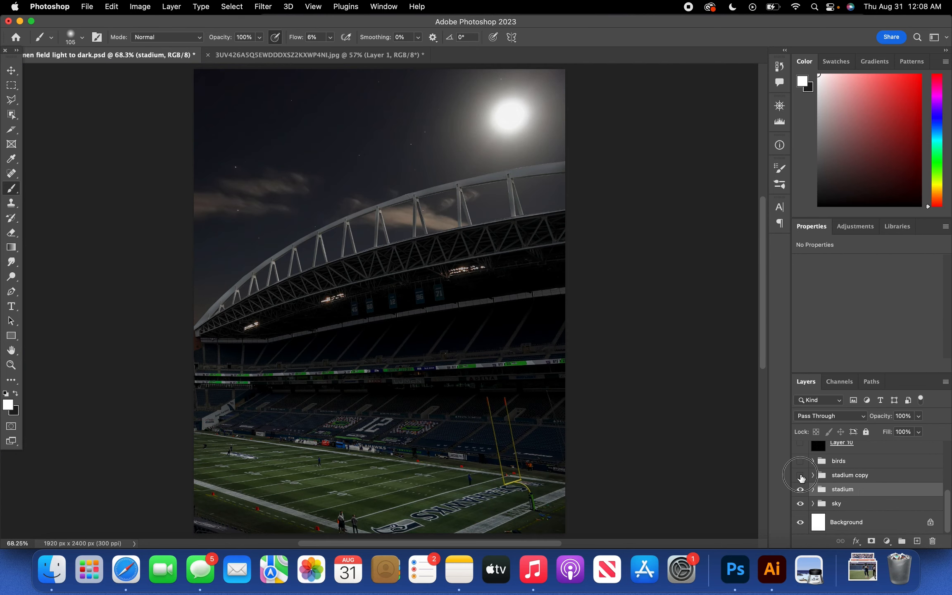
pyautogui.click(9, 69)
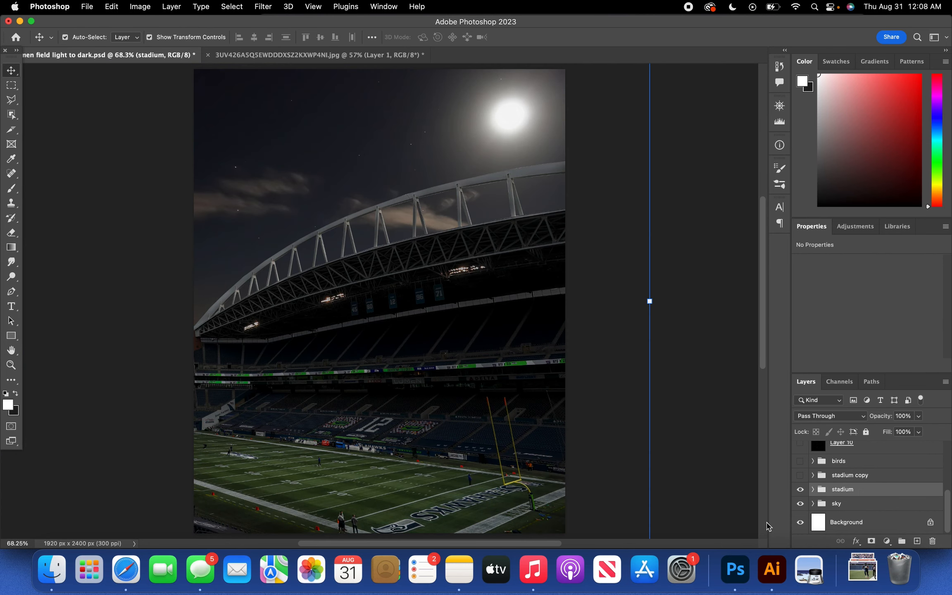
pyautogui.click(813, 490)
pyautogui.click(895, 507)
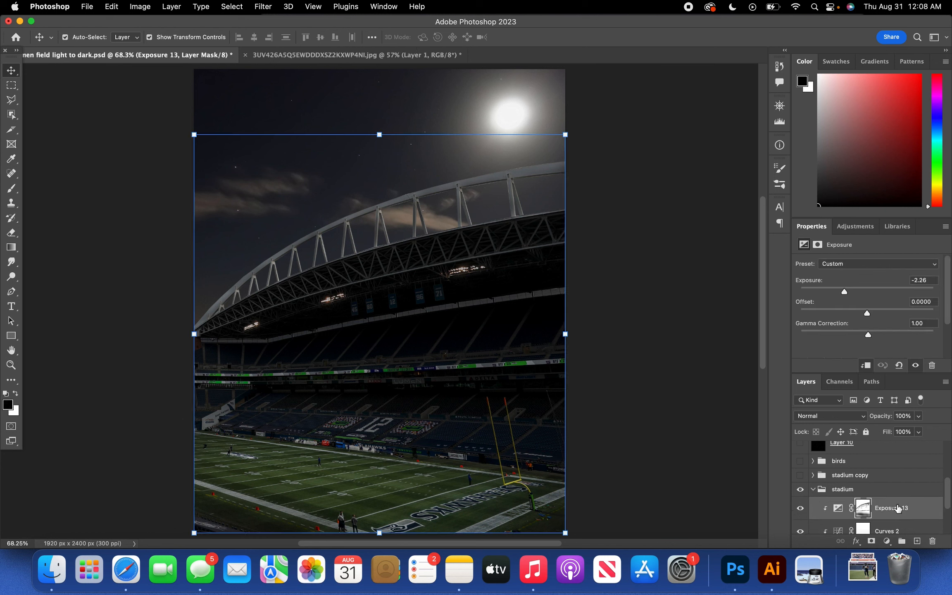
pyautogui.click(800, 508)
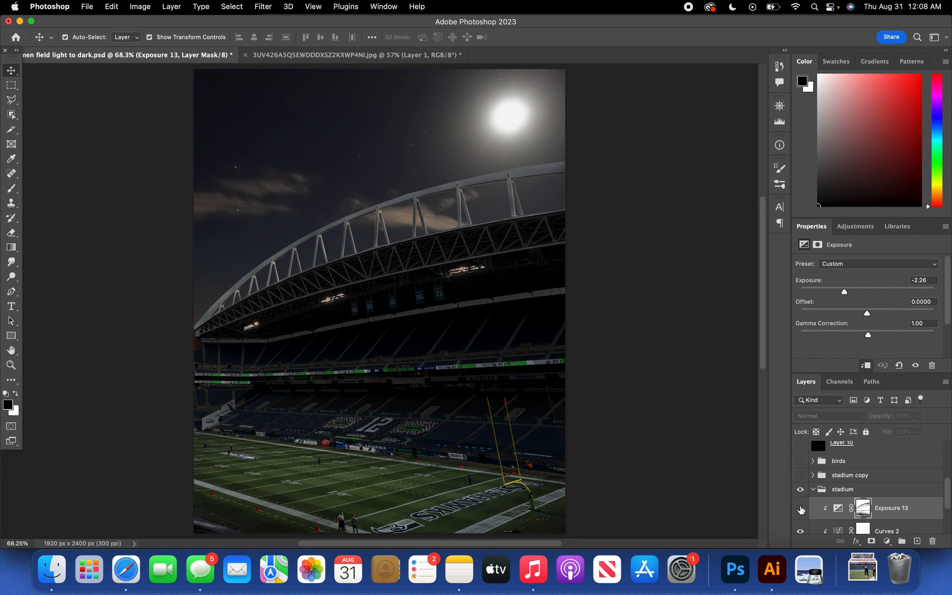
pyautogui.click(800, 508)
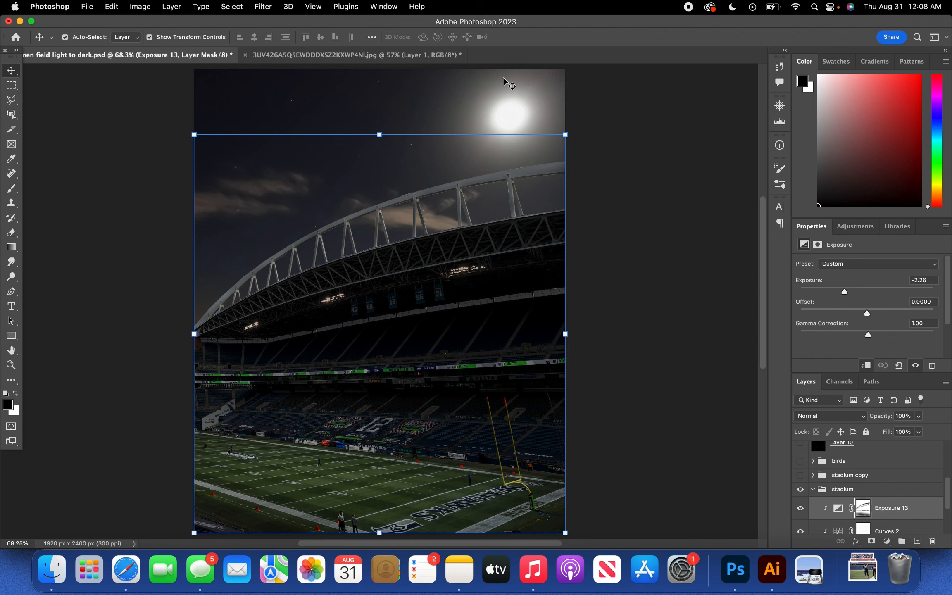
# - Add a second Exposure adjustment above Exposure 13 in the stadium group and set its exposure to +1.58
pyautogui.click(608, 115)
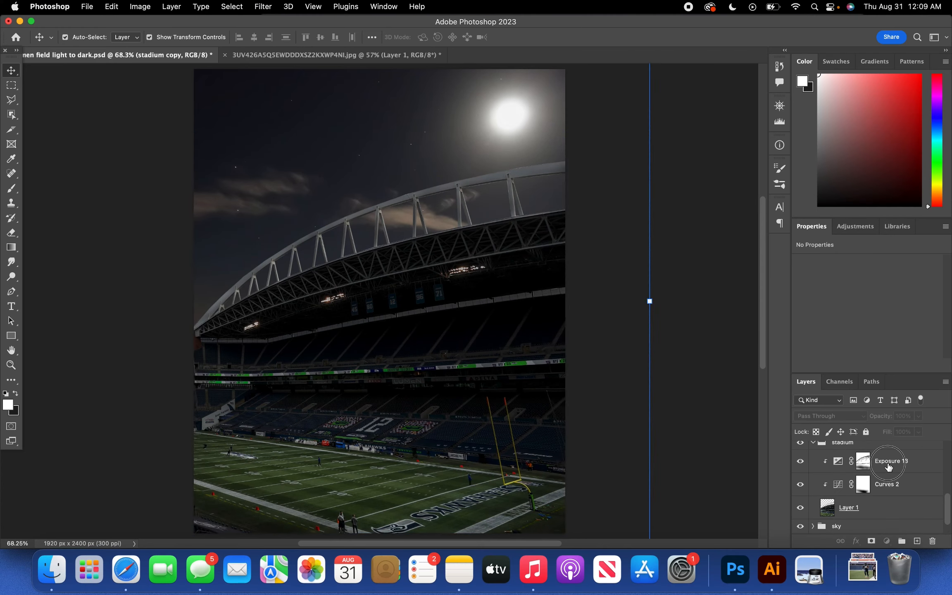
pyautogui.click(888, 460)
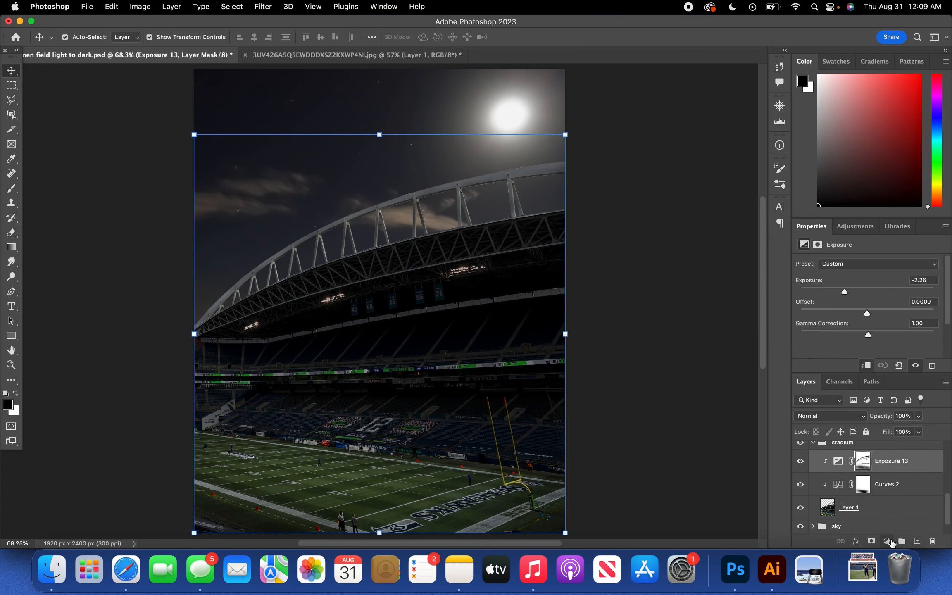
pyautogui.click(886, 541)
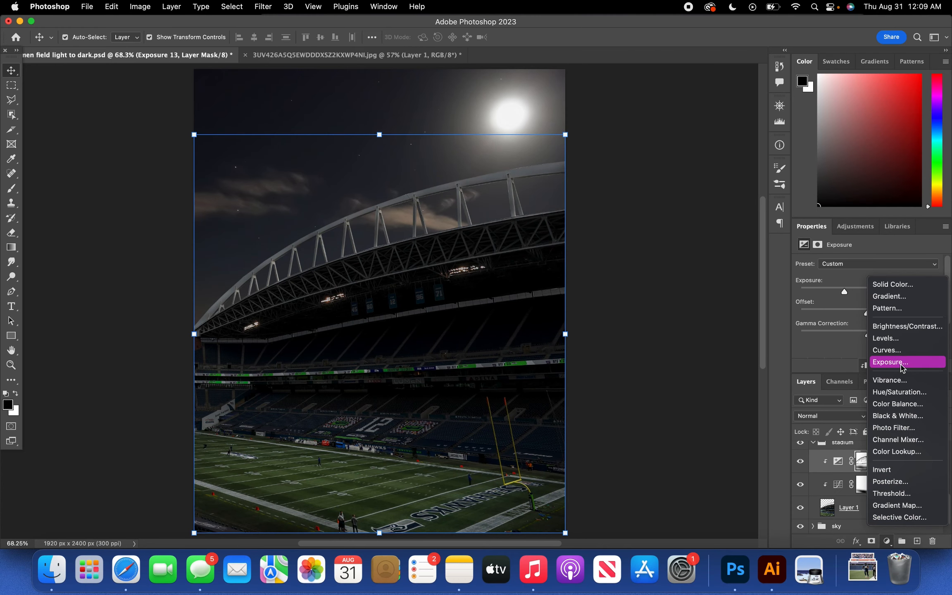
pyautogui.click(903, 365)
pyautogui.click(884, 291)
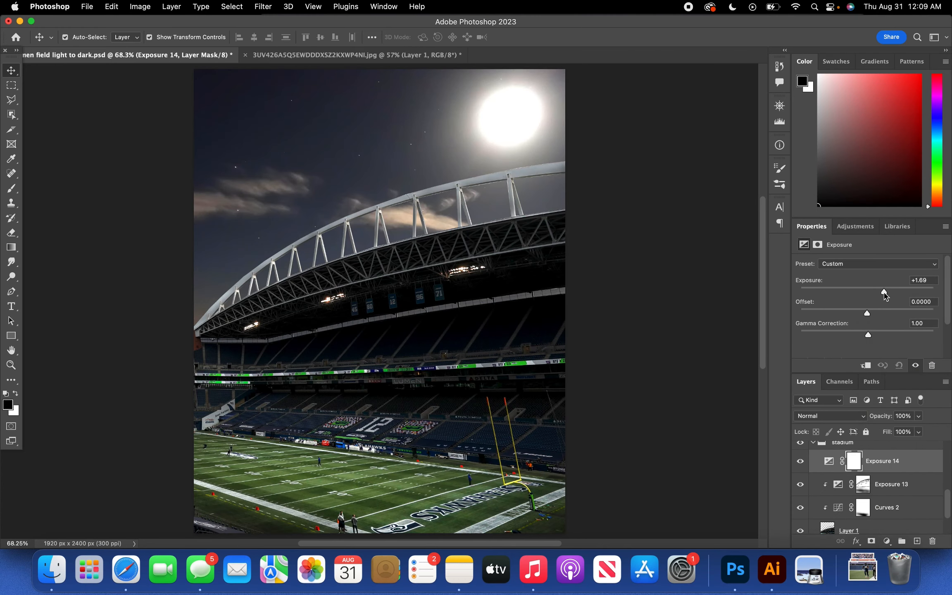
pyautogui.moveTo(885, 294); pyautogui.dragTo(883, 293)
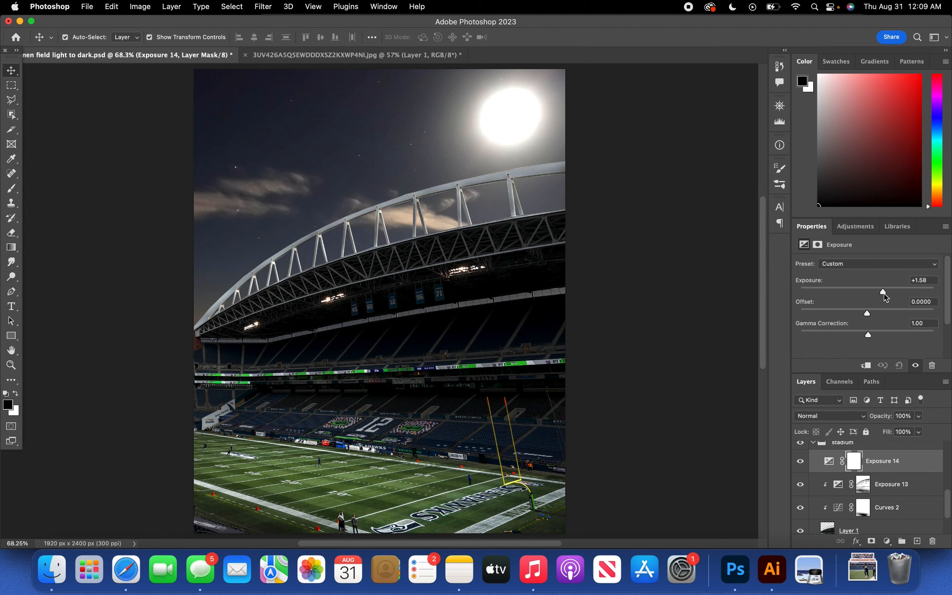
# - Invert the Exposure 14 mask to black and clip the adjustment to the layers below it
pyautogui.press('super+i')
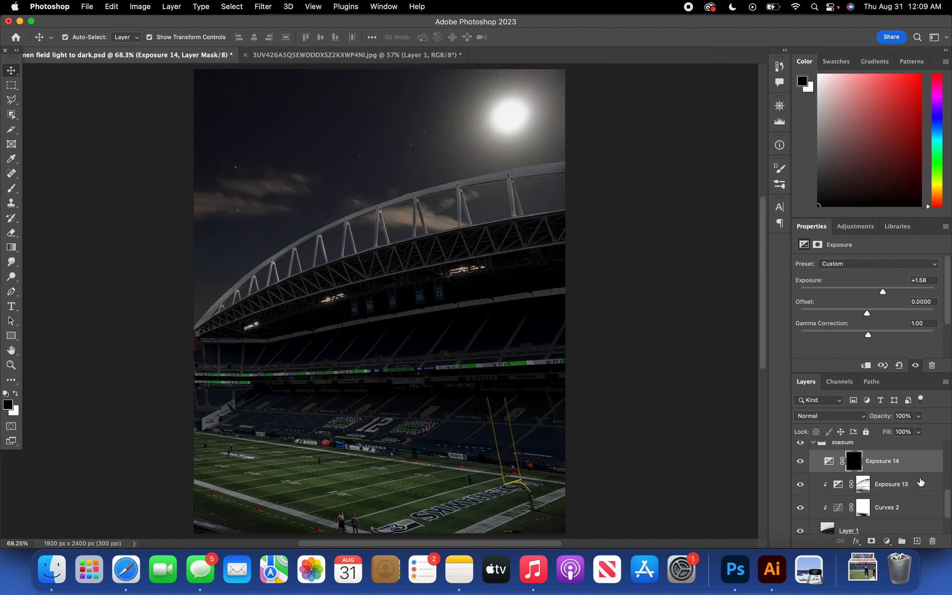
pyautogui.keyDown('alt'); pyautogui.click(914, 471); pyautogui.keyUp('alt')
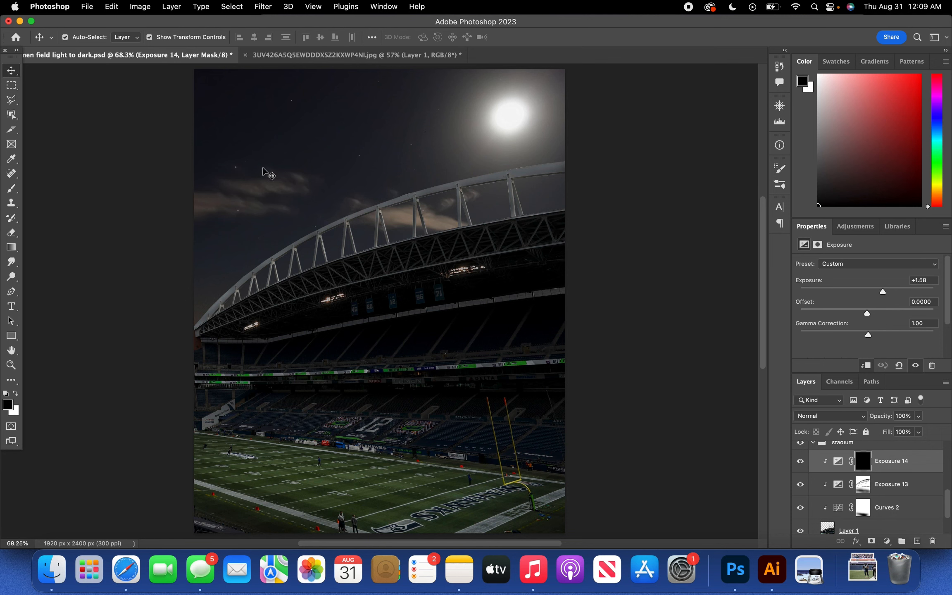
# - Paint white with the 105 px brush over the roof floodlights and the surrounding truss on the Exposure 14 mask
pyautogui.press('b')
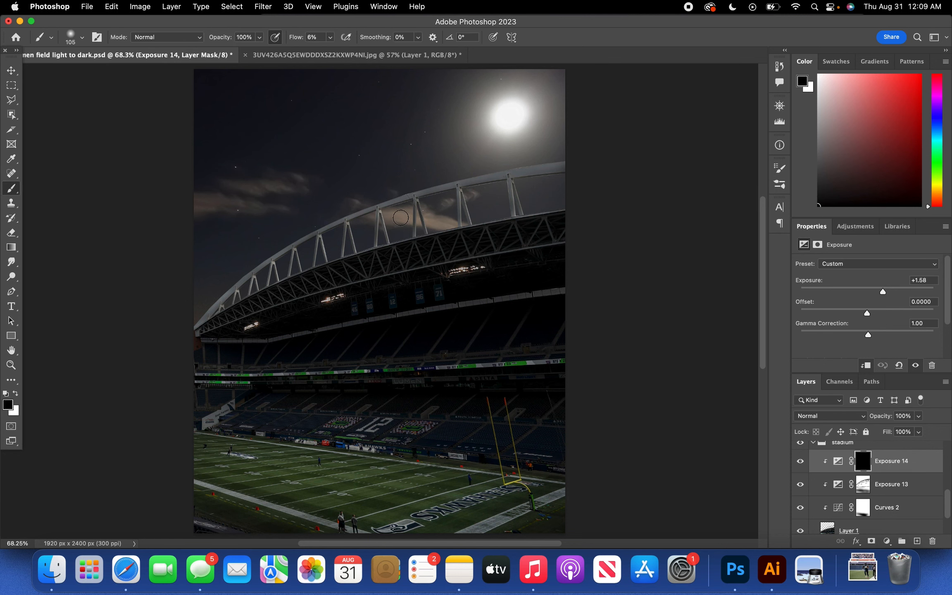
pyautogui.scroll(5, 400, 218)
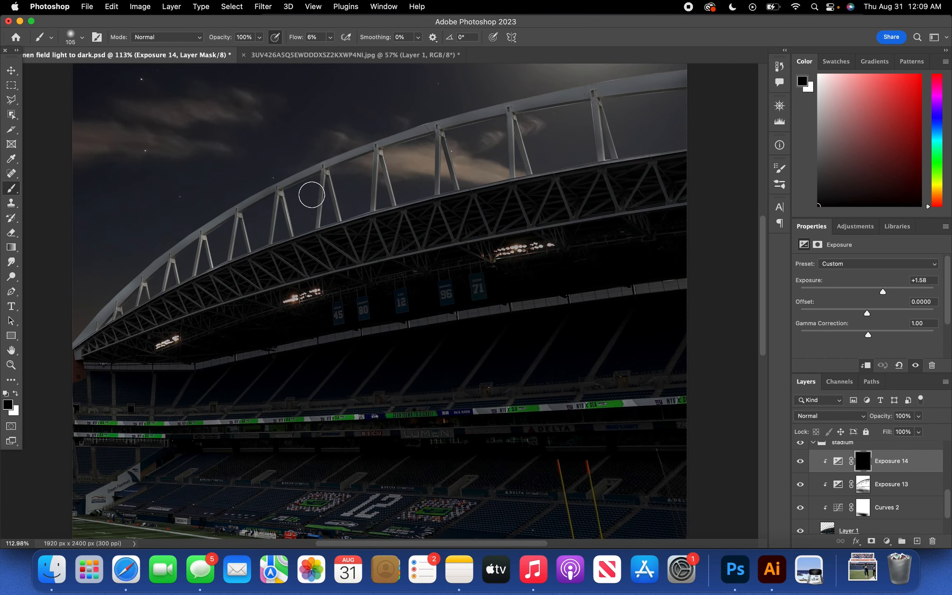
pyautogui.scroll(-3, 296, 243)
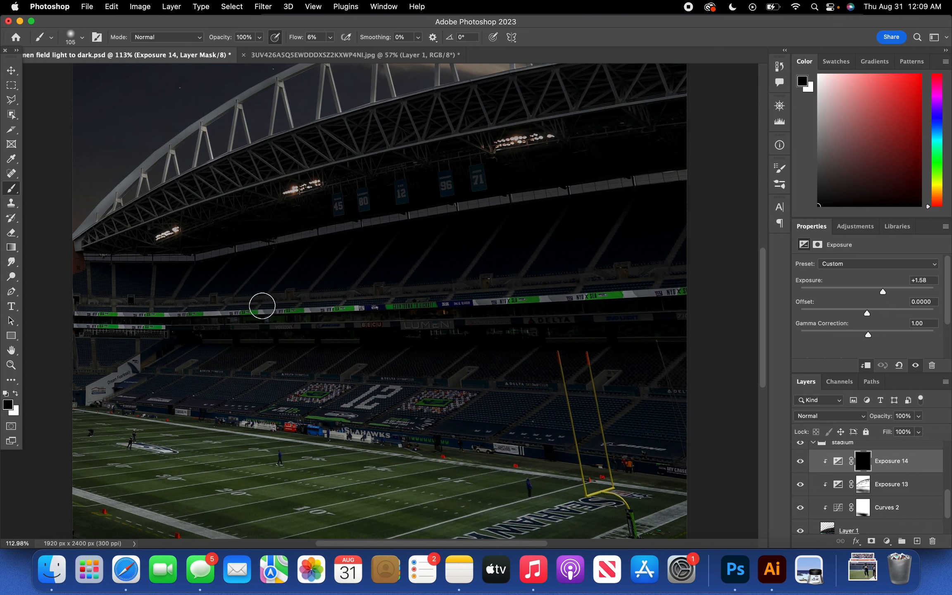
pyautogui.scroll(3, 259, 304)
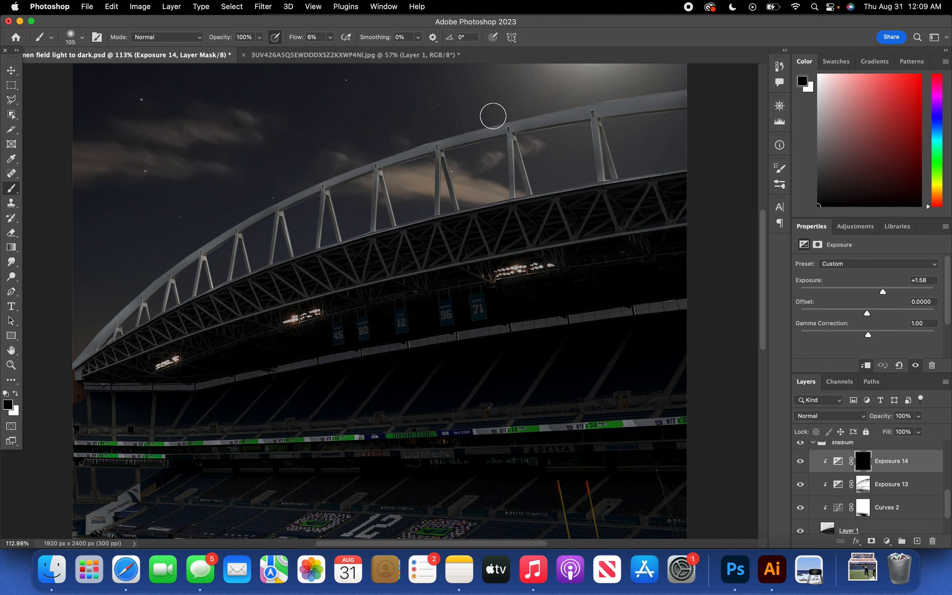
pyautogui.scroll(3, 143, 287)
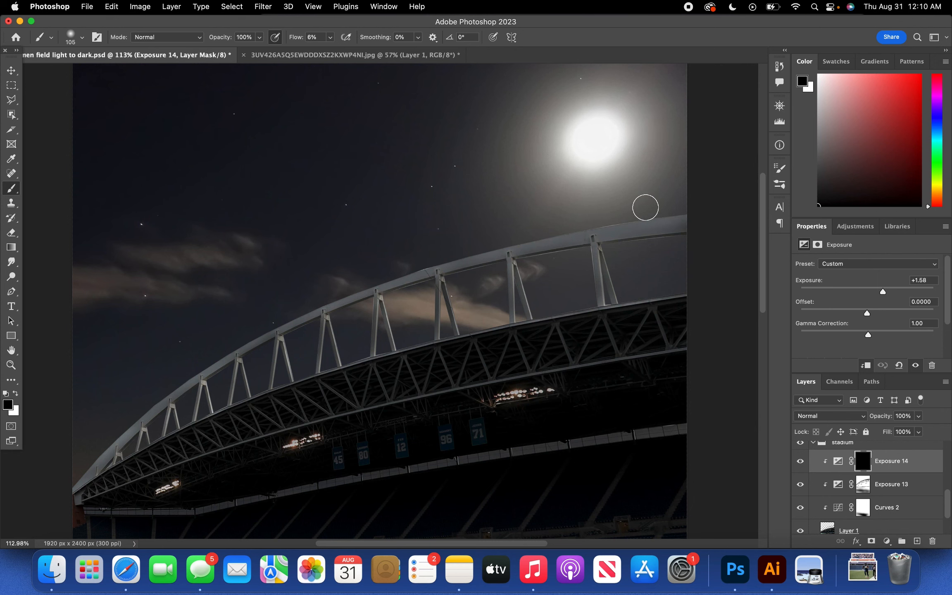
pyautogui.scroll(-10, 444, 253)
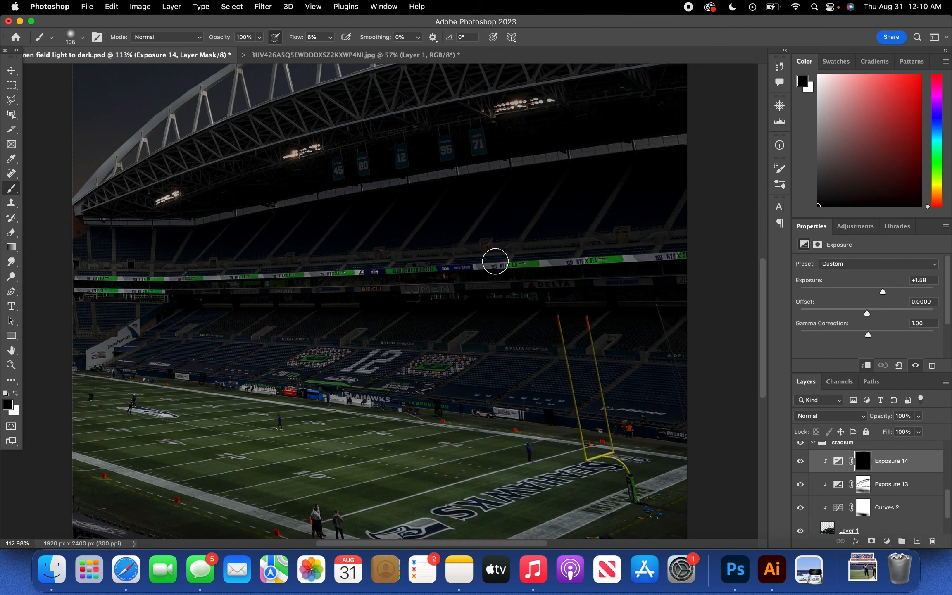
pyautogui.scroll(5, 373, 237)
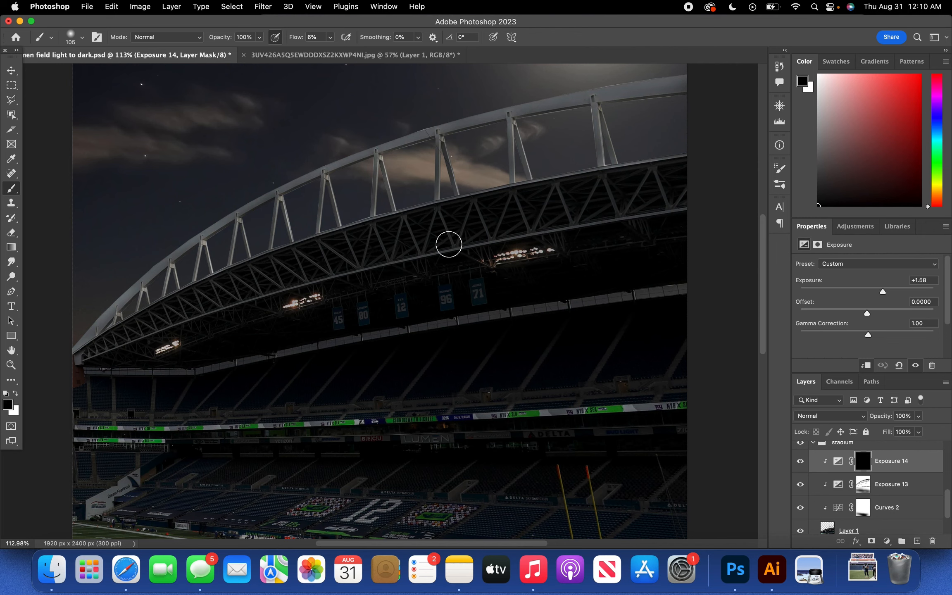
pyautogui.scroll(5, 448, 244)
pyautogui.press('x')
pyautogui.hscroll(-6, 448, 244)
pyautogui.moveTo(232, 298); pyautogui.dragTo(192, 315)
pyautogui.moveTo(446, 221); pyautogui.dragTo(502, 209)
pyautogui.hscroll(8, 475, 216)
pyautogui.moveTo(636, 184); pyautogui.dragTo(565, 200)
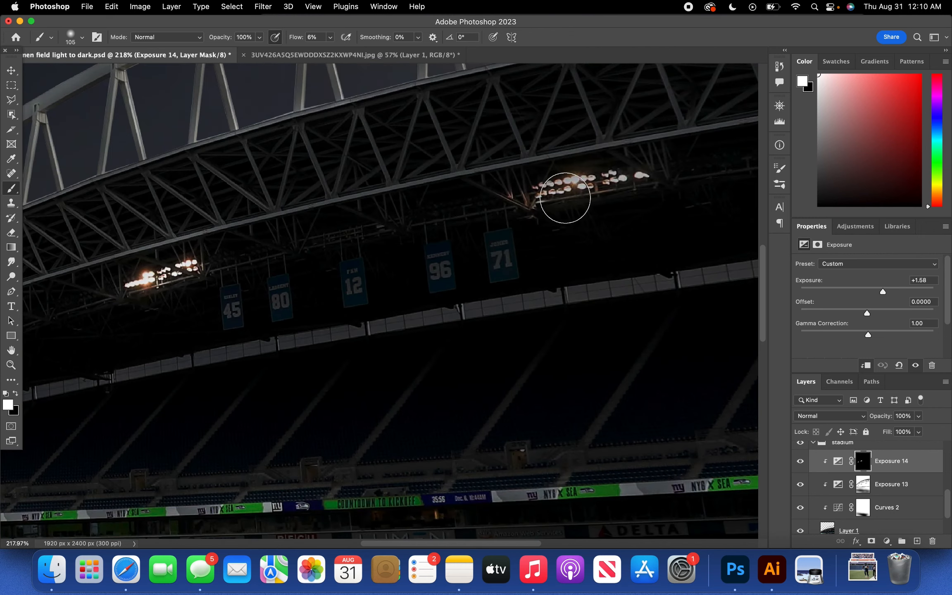
pyautogui.scroll(-8, 433, 259)
pyautogui.hscroll(10, 433, 259)
pyautogui.scroll(15, 647, 207)
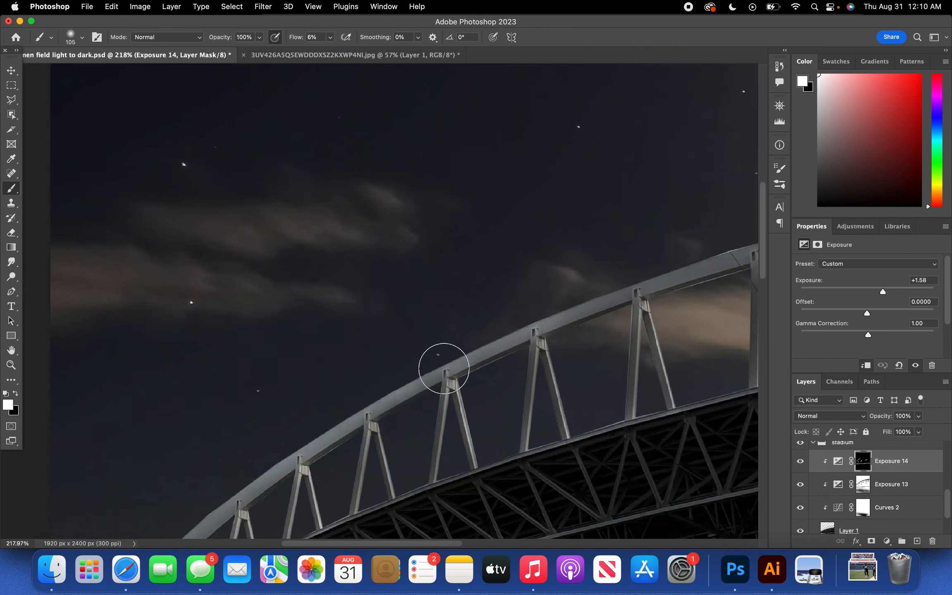
pyautogui.scroll(-10, 234, 365)
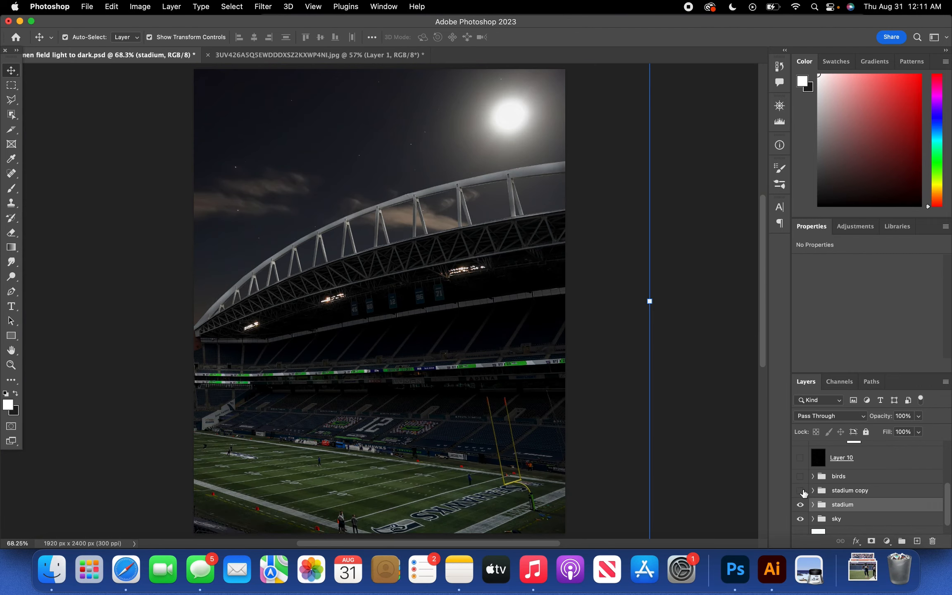
# - Show the stadium copy group, turn off its Exposure 6 adjustment for comparison, and collapse the group
pyautogui.scroll(1, 803, 493)
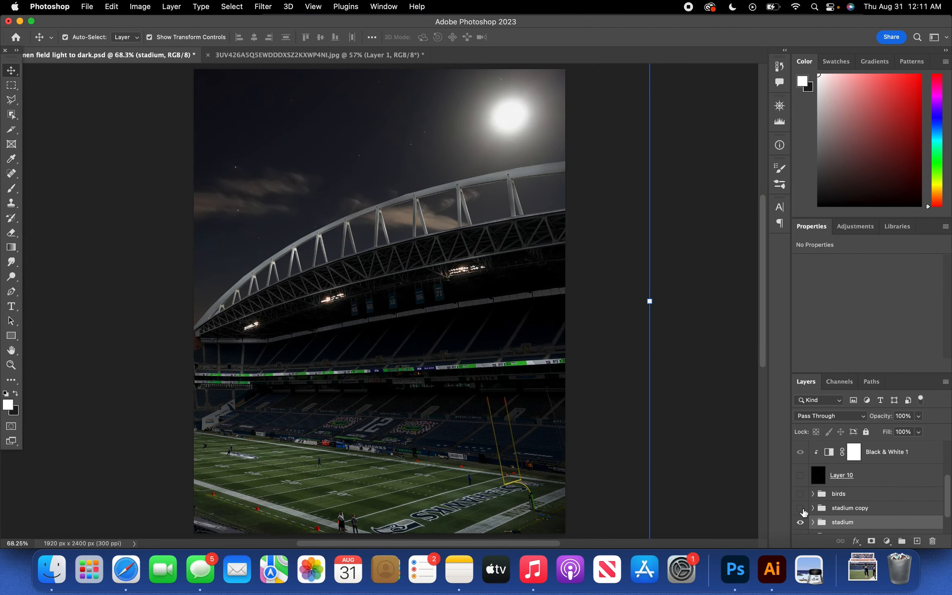
pyautogui.click(800, 508)
pyautogui.click(813, 508)
pyautogui.scroll(-10, 822, 479)
pyautogui.click(852, 486)
pyautogui.click(800, 487)
pyautogui.scroll(10, 803, 488)
pyautogui.click(812, 475)
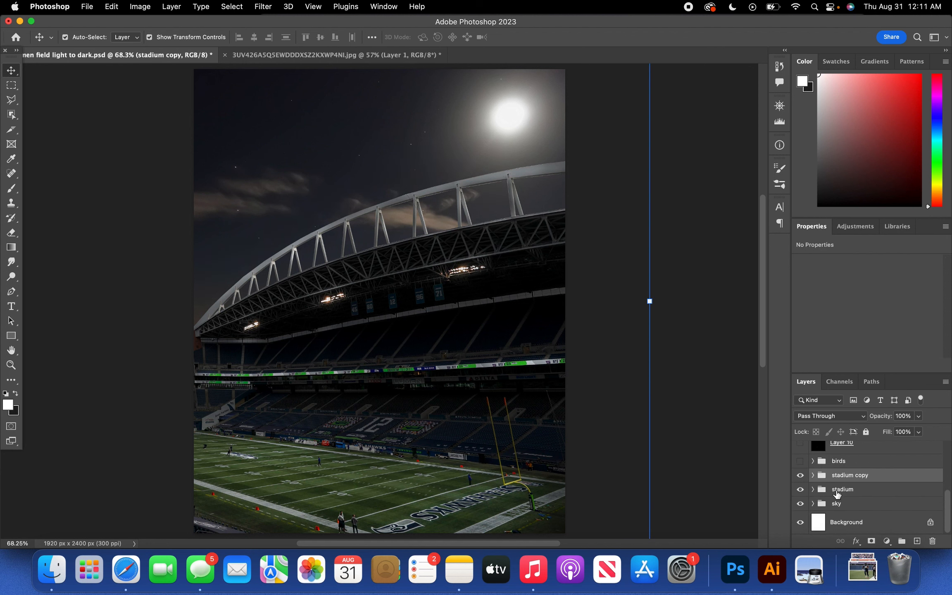
# - Hide the stadium copy group and compare the stadium group with and without Exposure 14, leaving the adjustment on
pyautogui.click(845, 490)
pyautogui.click(813, 489)
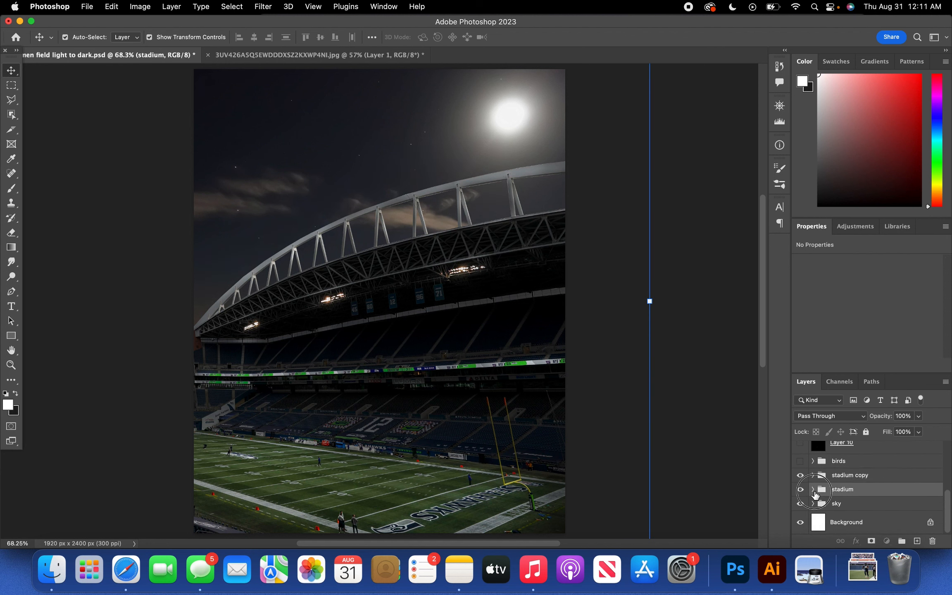
pyautogui.click(884, 512)
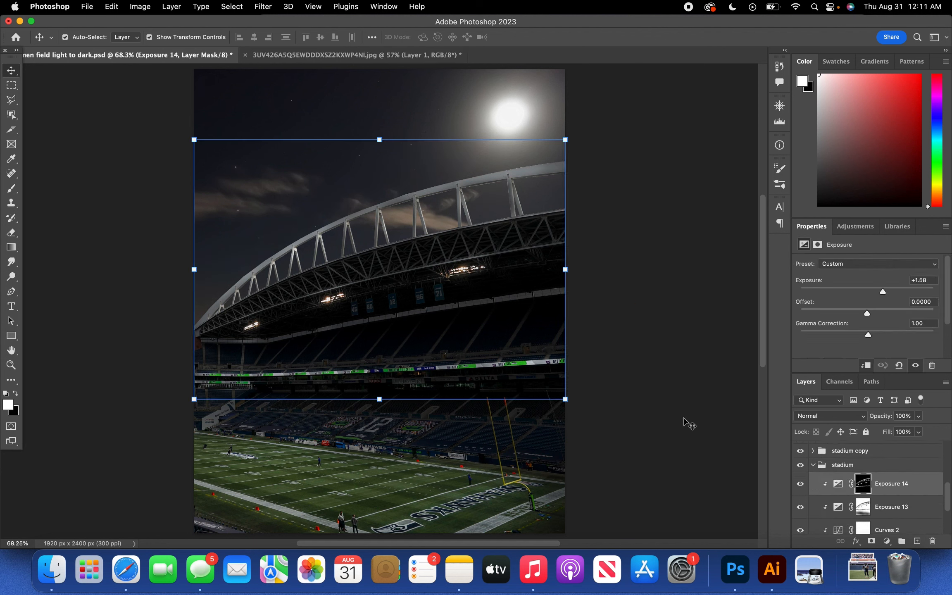
pyautogui.click(800, 484)
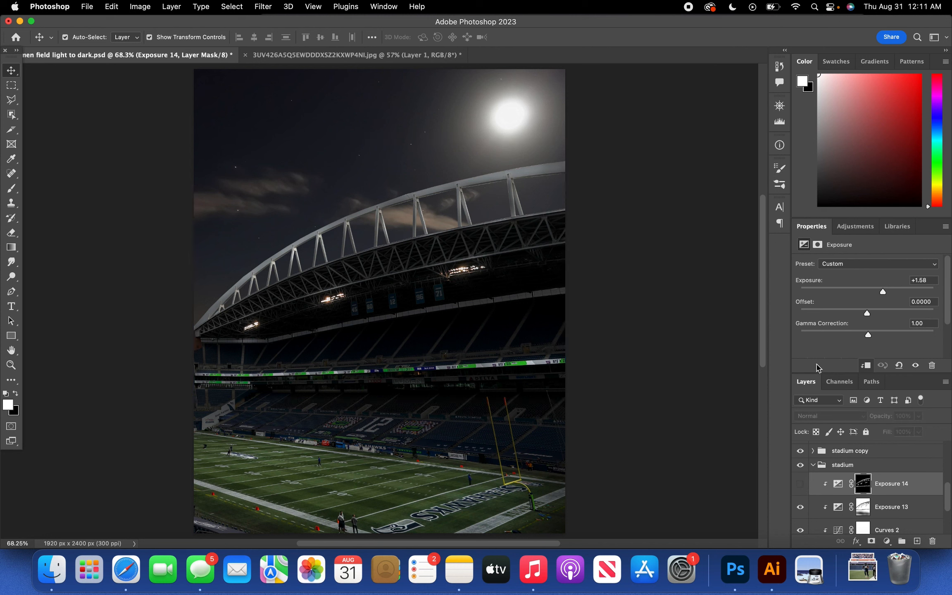
pyautogui.click(800, 451)
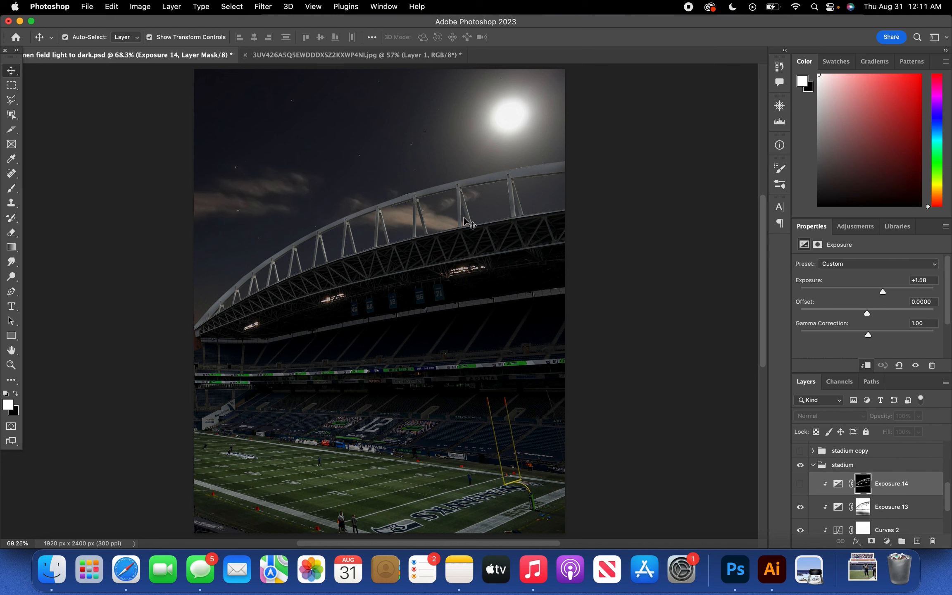
pyautogui.click(800, 484)
pyautogui.click(676, 369)
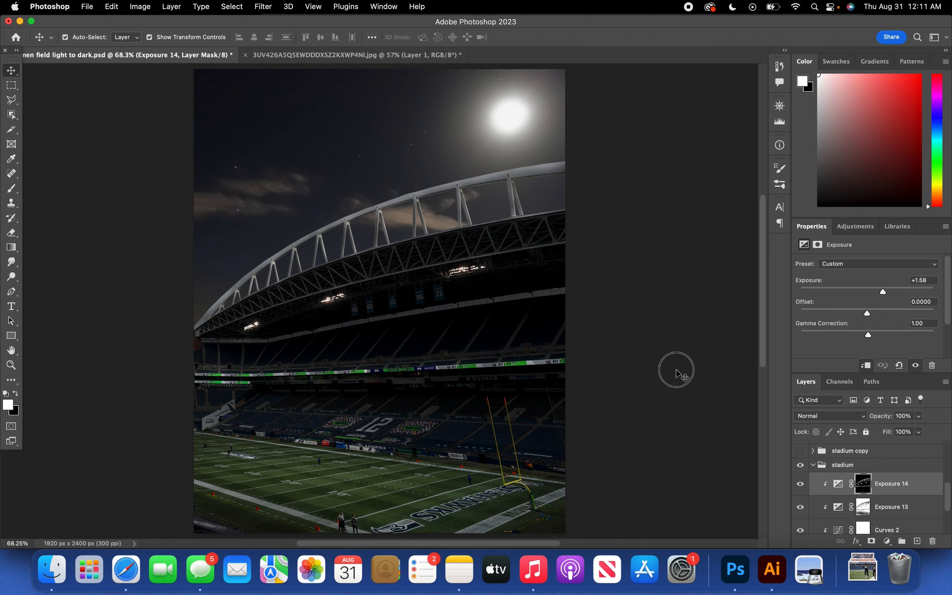
pyautogui.click(800, 483)
pyautogui.click(800, 483)
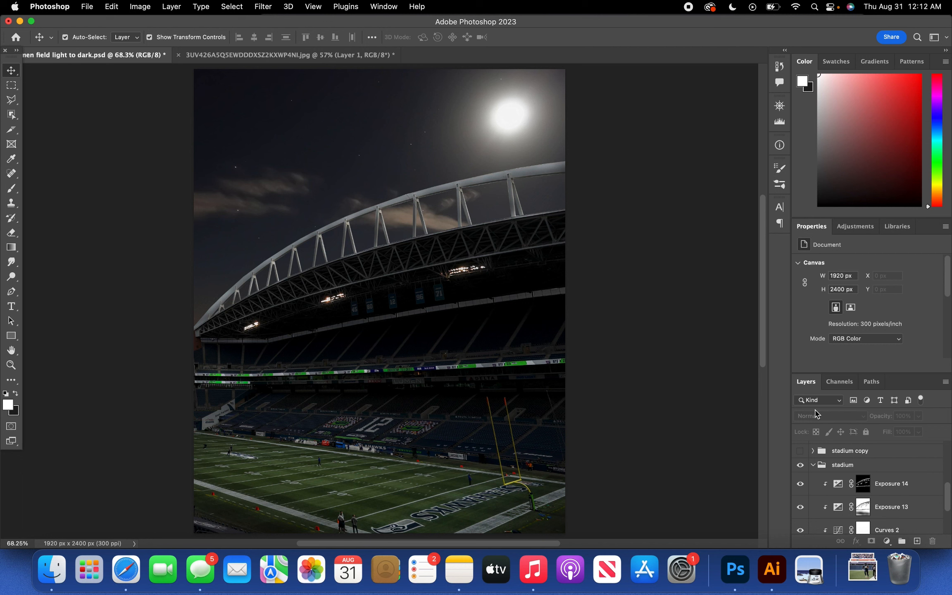
# - Add a third Exposure adjustment above Exposure 14 in the stadium group and set its exposure to +1.19
pyautogui.click(890, 489)
pyautogui.click(886, 541)
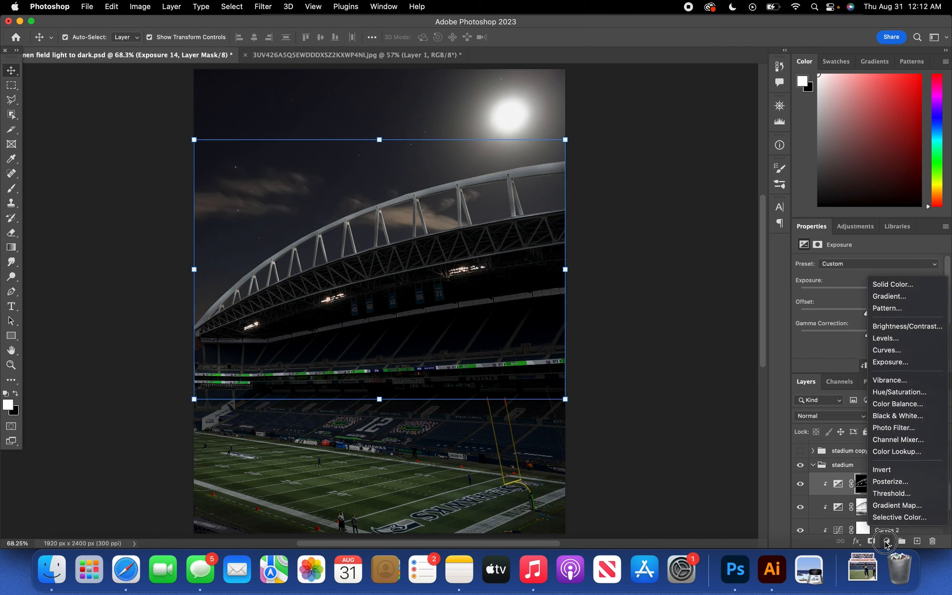
pyautogui.click(890, 362)
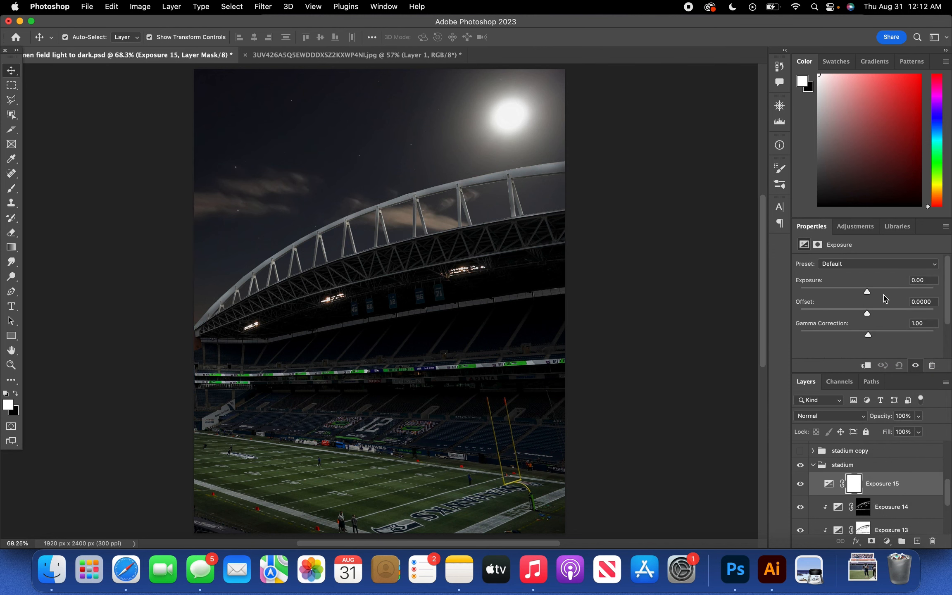
pyautogui.click(883, 291)
pyautogui.moveTo(883, 293); pyautogui.dragTo(880, 295)
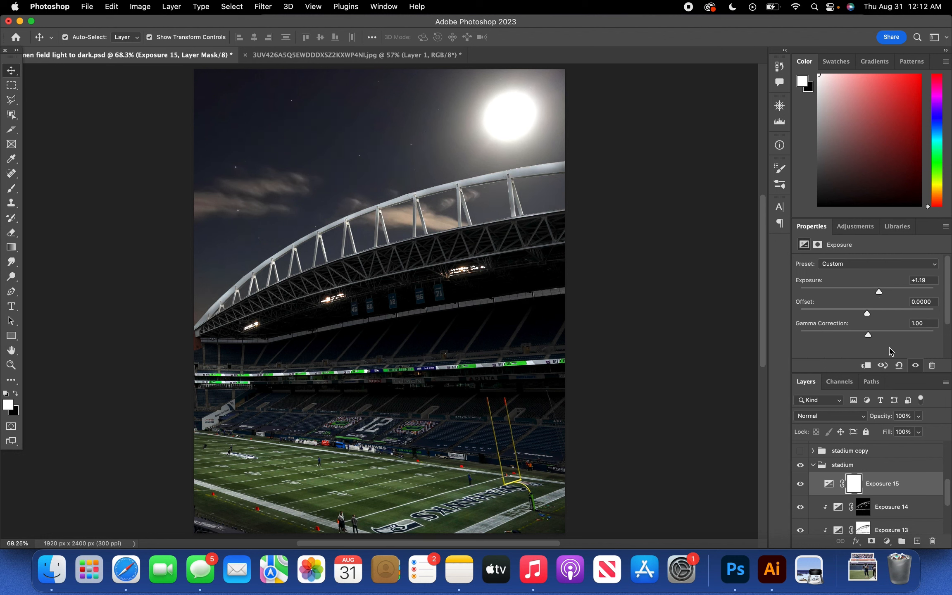
# - Invert the Exposure 15 mask to black and enlarge the soft round brush to 332 px
pyautogui.press('super+i')
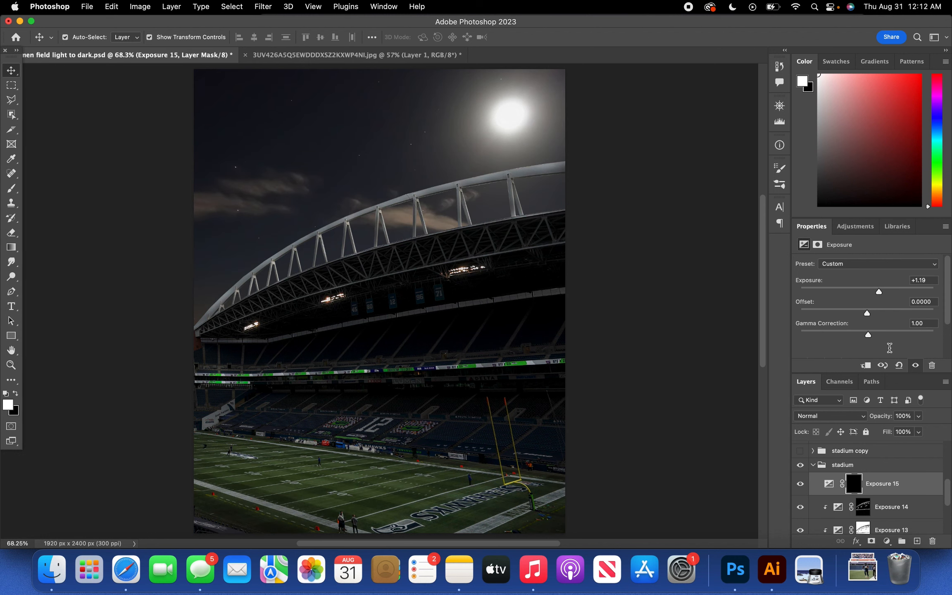
pyautogui.press('b')
pyautogui.click(82, 39)
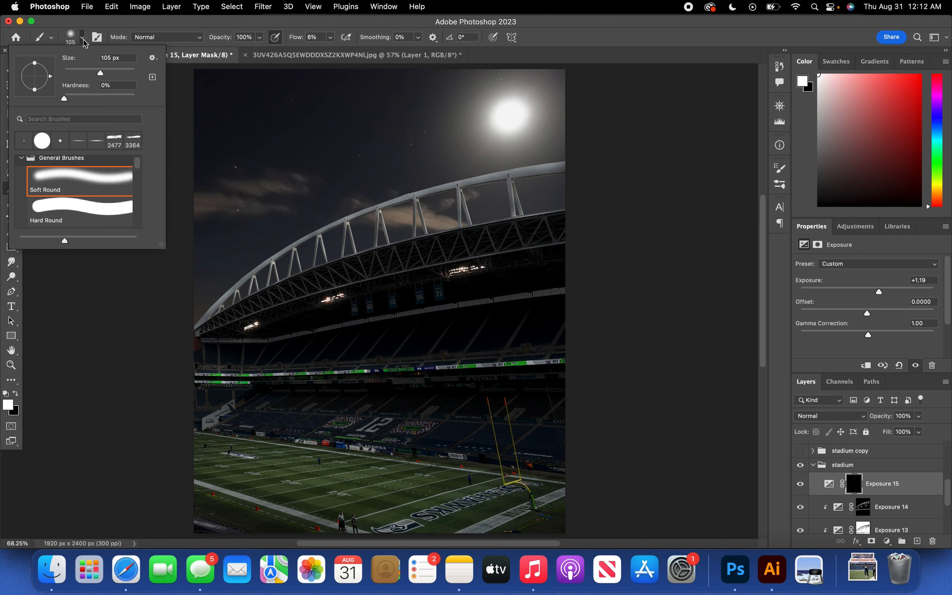
pyautogui.moveTo(119, 72); pyautogui.dragTo(121, 70)
pyautogui.press('Return')
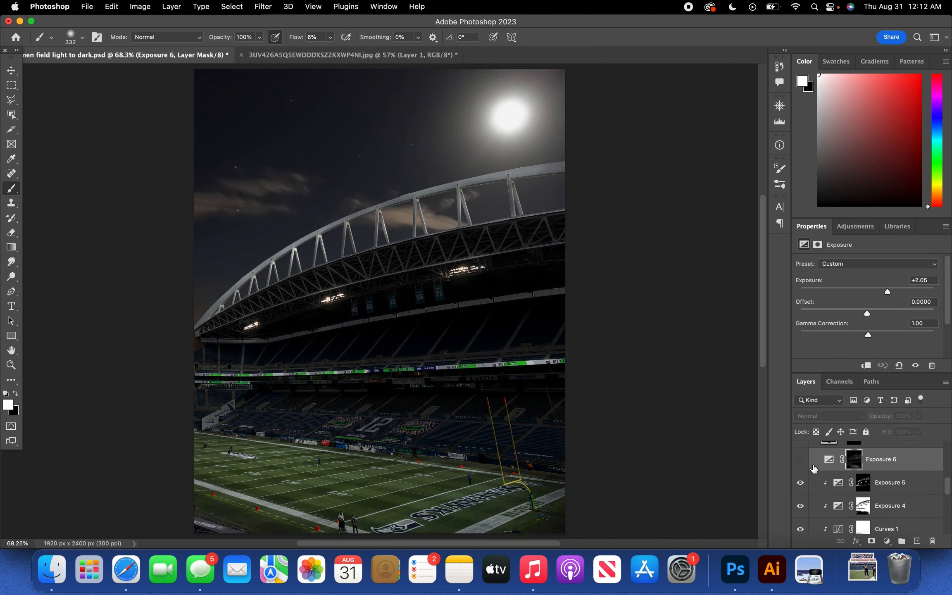
# - Compare the stadium copy group with and without its Exposure 6 adjustment
pyautogui.click(801, 460)
pyautogui.click(801, 460)
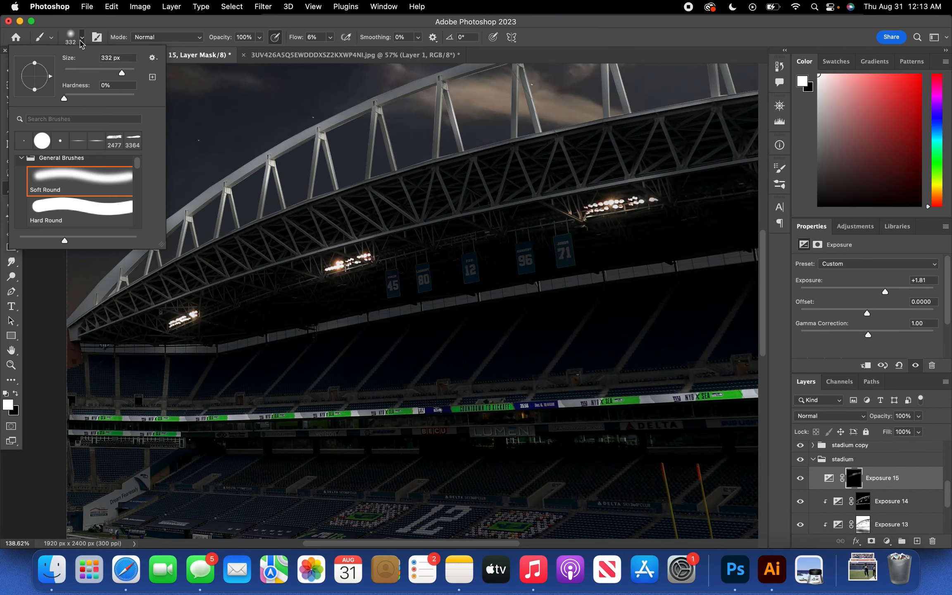
# - Reduce the brush to 130 px and paint white around the roof lights and over the stands on the Exposure 15 mask
pyautogui.press('Escape')
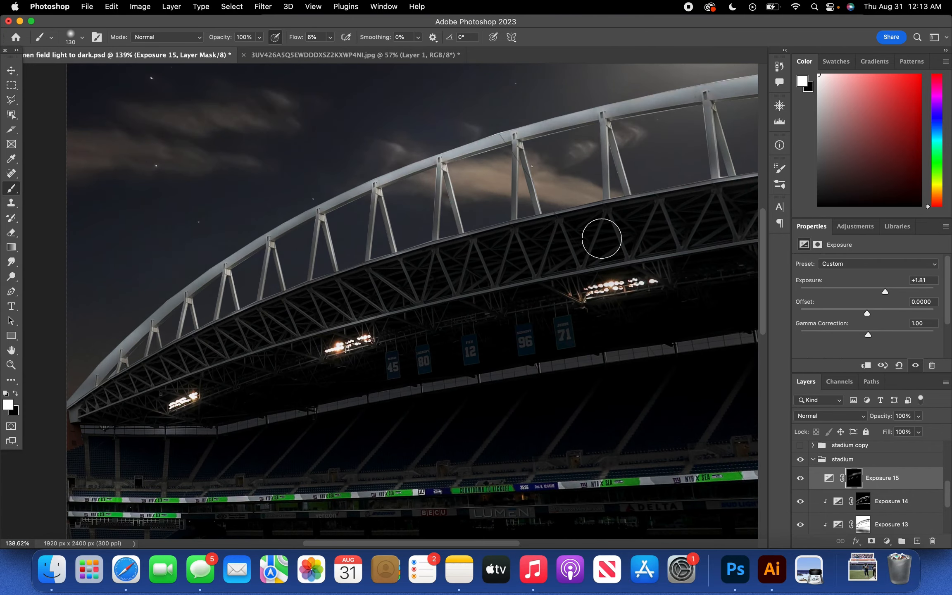
pyautogui.hscroll(4, 544, 331)
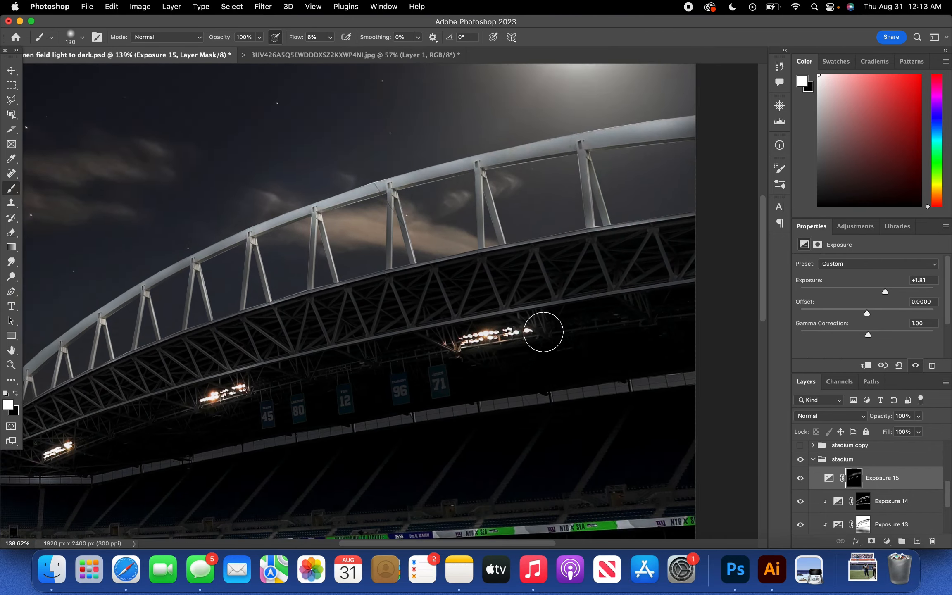
pyautogui.scroll(-8, 363, 142)
pyautogui.hscroll(-5, 399, 180)
pyautogui.moveTo(374, 214); pyautogui.dragTo(212, 214)
# - Enlarge the brush to 508 px and paint white over the lower stands and field on the Exposure 15 mask
pyautogui.click(82, 37)
pyautogui.moveTo(101, 74); pyautogui.dragTo(124, 75)
pyautogui.click(228, 359)
pyautogui.scroll(10, 228, 359)
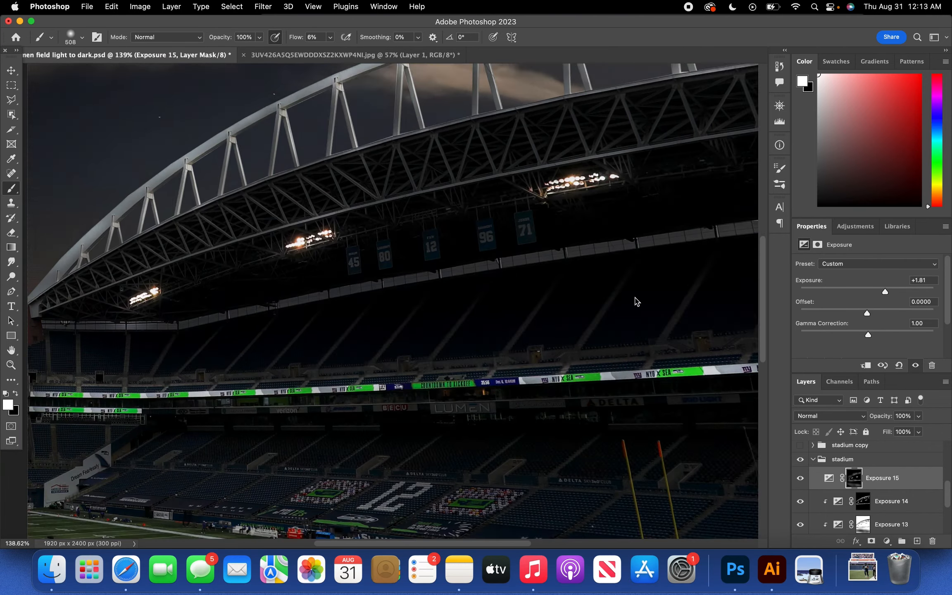
pyautogui.press('cmd+0')
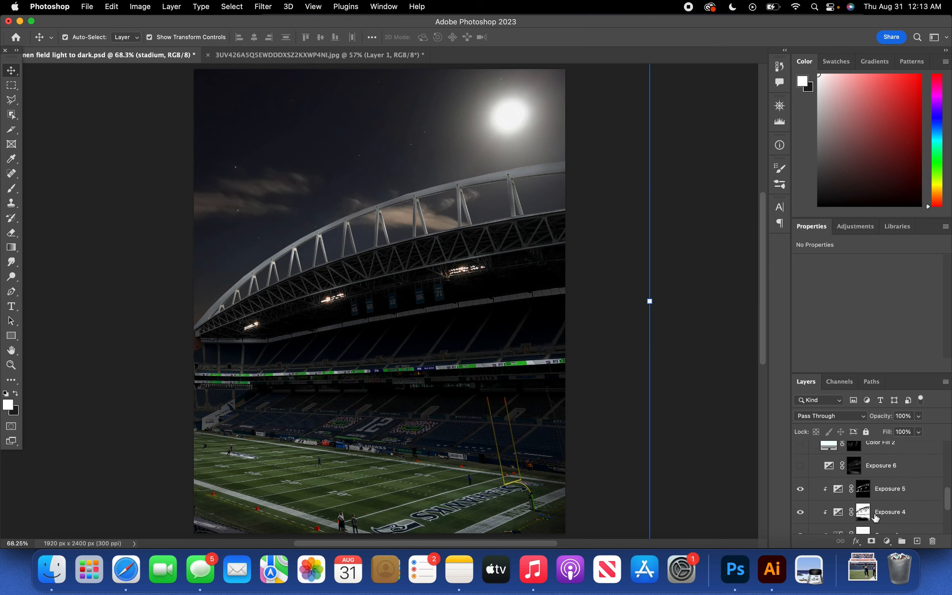
# - Collapse the stadium copy group and review the stadium group's Exposure 15 adjustment, leaving no layer selected
pyautogui.scroll(5, 875, 517)
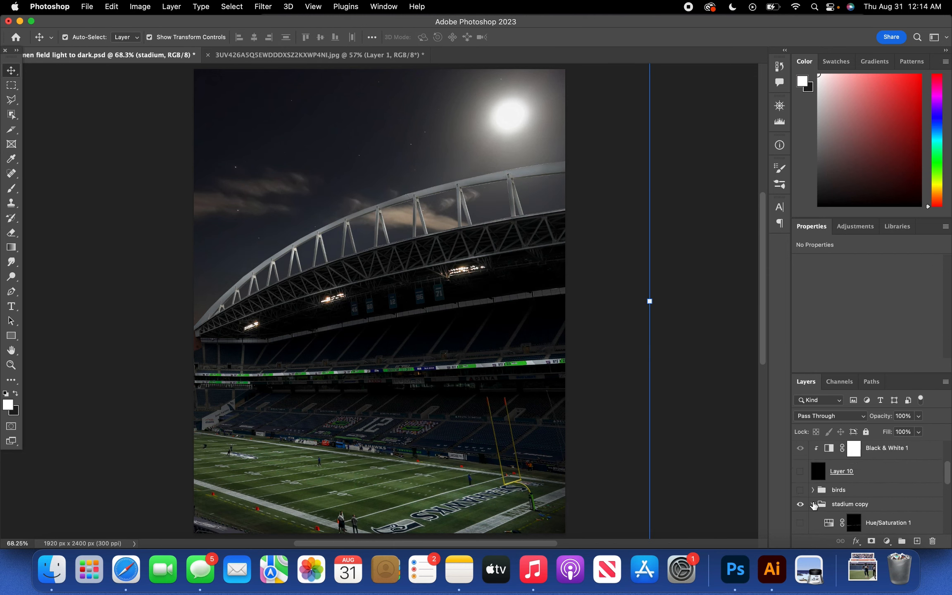
pyautogui.click(813, 503)
pyautogui.click(800, 476)
pyautogui.click(812, 489)
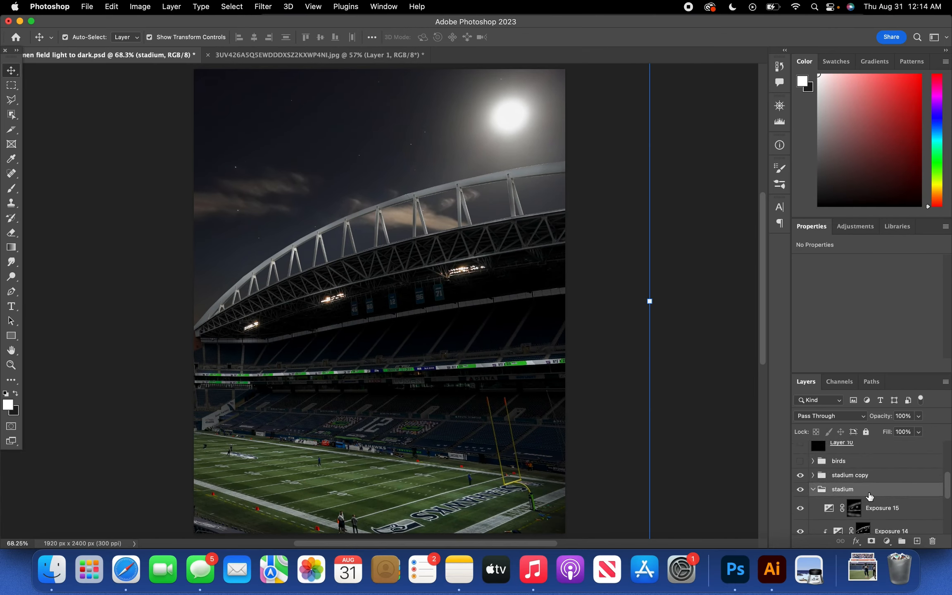
pyautogui.scroll(-3, 870, 496)
pyautogui.click(912, 462)
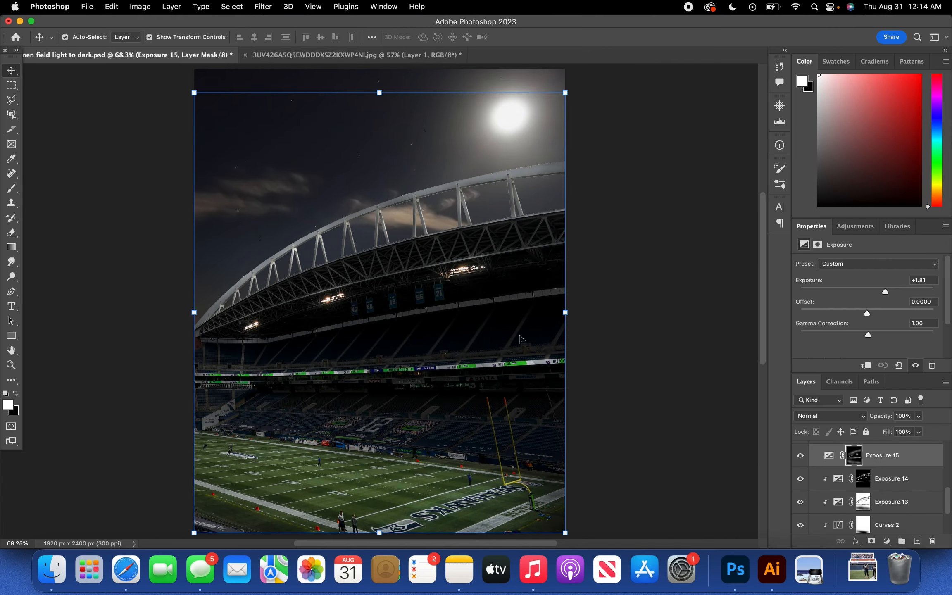
pyautogui.click(719, 451)
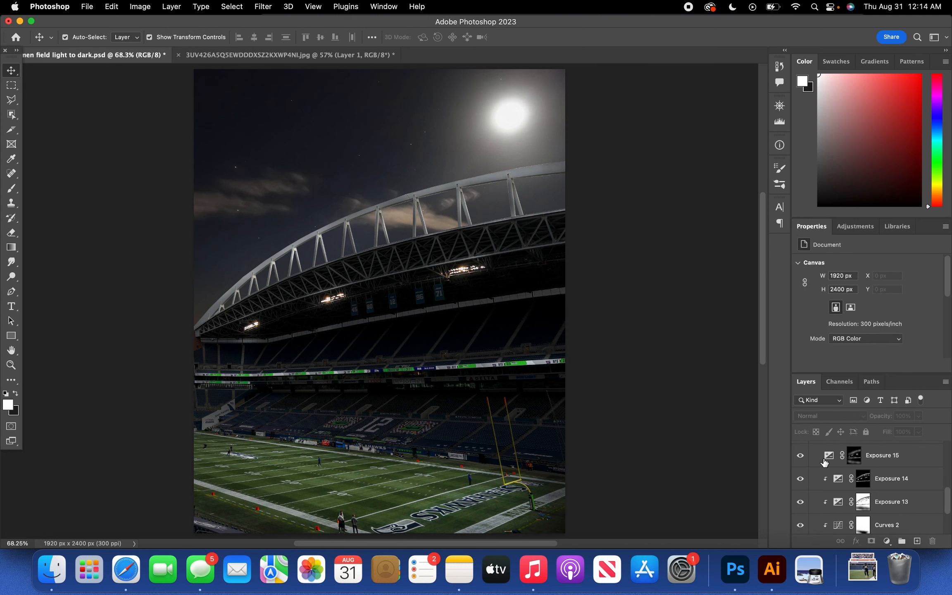
# - Compare the stadium group with and without its Exposure 15 adjustment, leaving the adjustment switched on
pyautogui.click(800, 455)
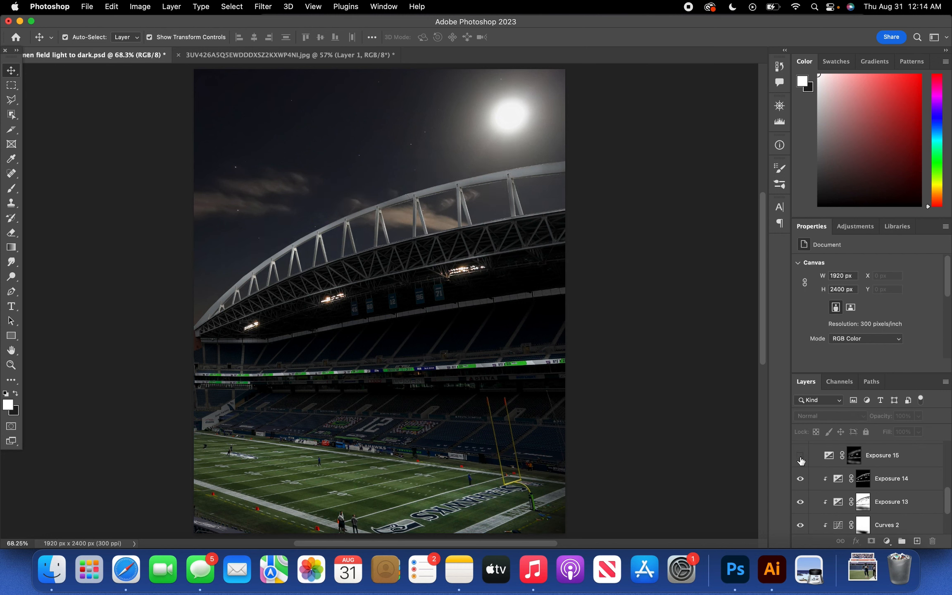
pyautogui.scroll(3, 820, 475)
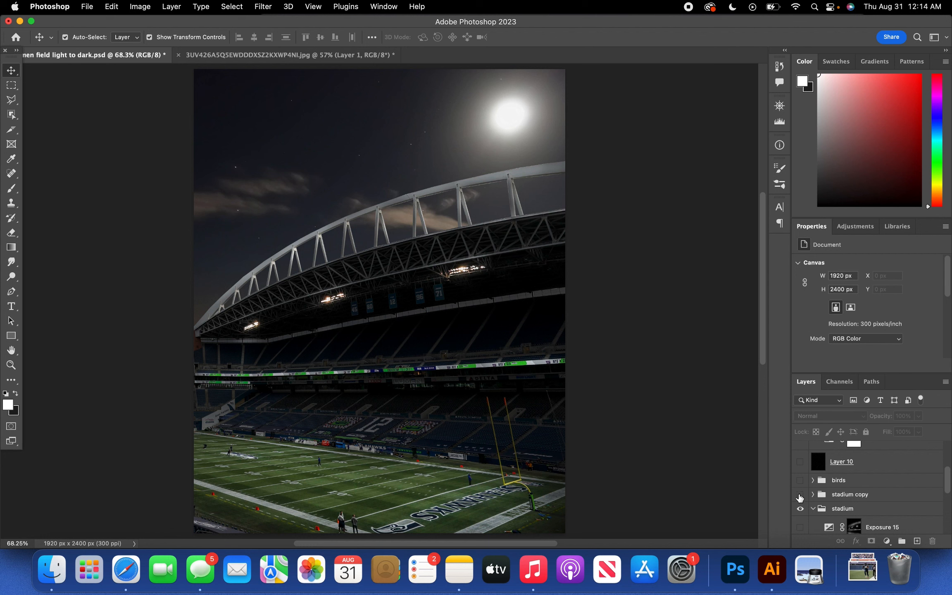
pyautogui.click(799, 495)
pyautogui.scroll(-2, 841, 499)
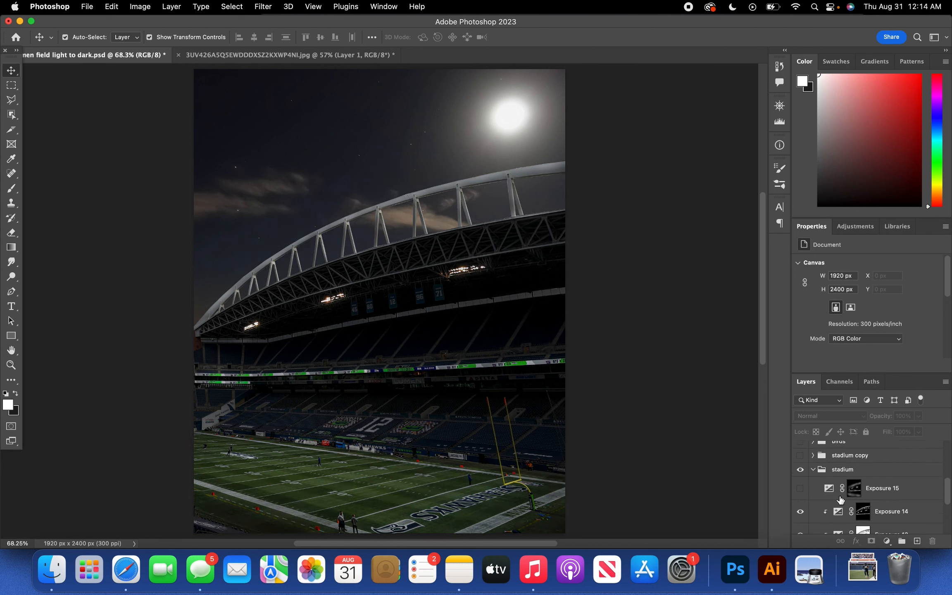
pyautogui.click(800, 488)
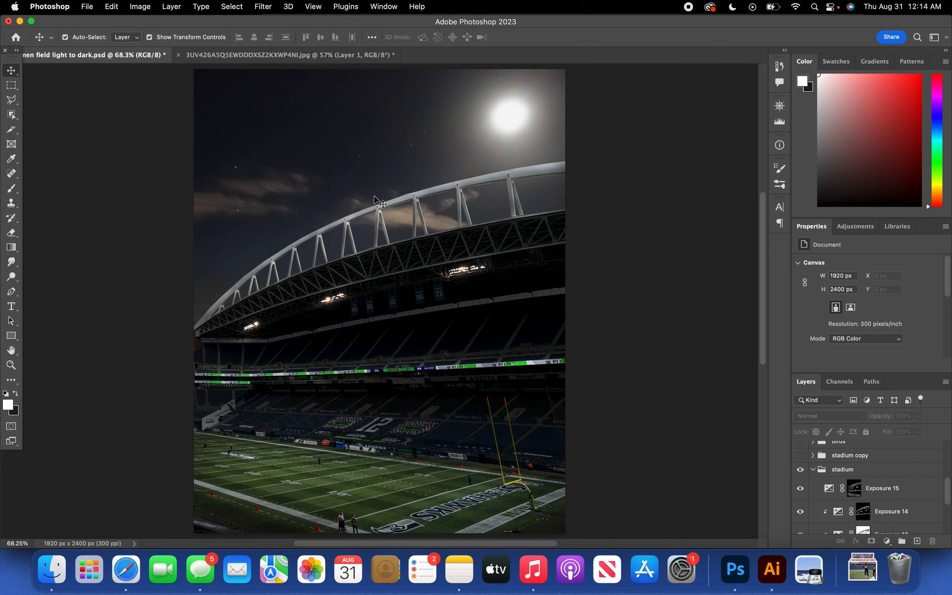
pyautogui.click(890, 495)
pyautogui.click(887, 542)
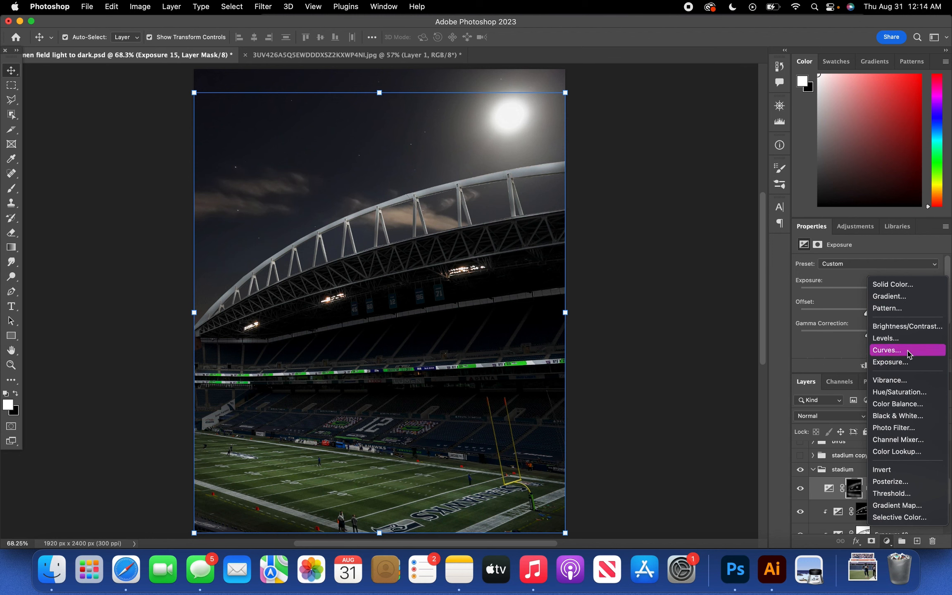
pyautogui.click(909, 284)
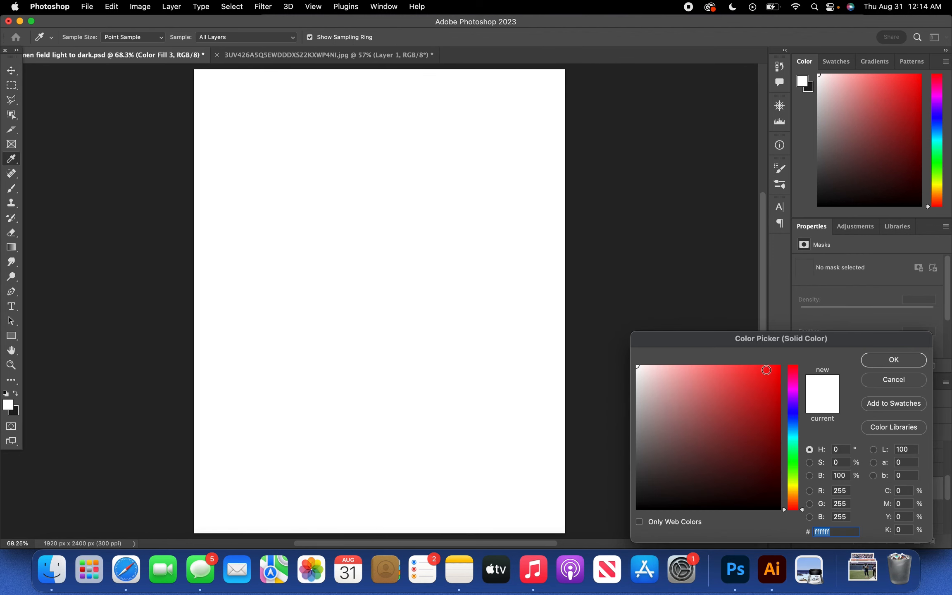
pyautogui.click(890, 379)
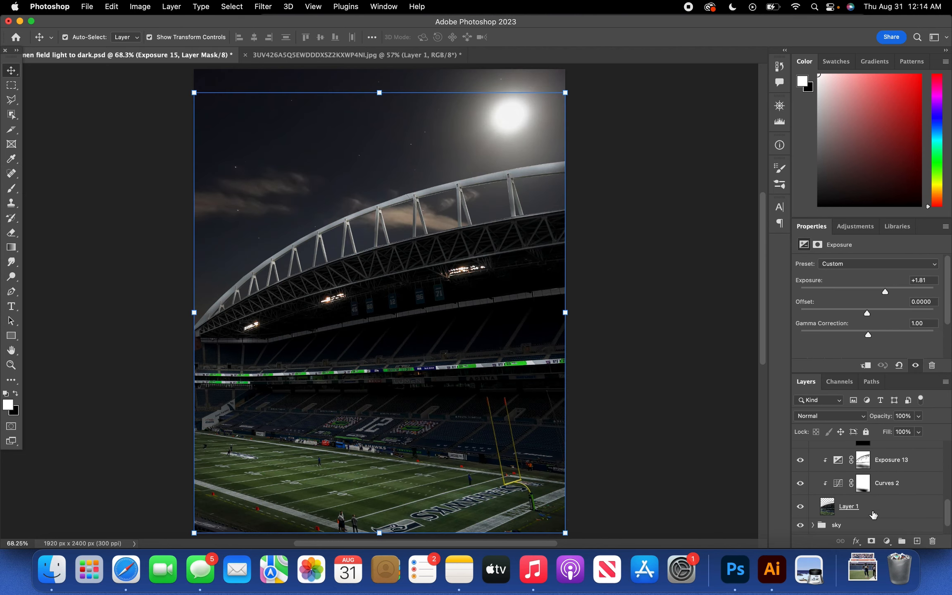
# - Add a Solid Color fill layer above the sky group, sampling the warm beige #d8c3b1 from the roof lights
pyautogui.scroll(-1, 873, 513)
pyautogui.click(871, 506)
pyautogui.click(885, 540)
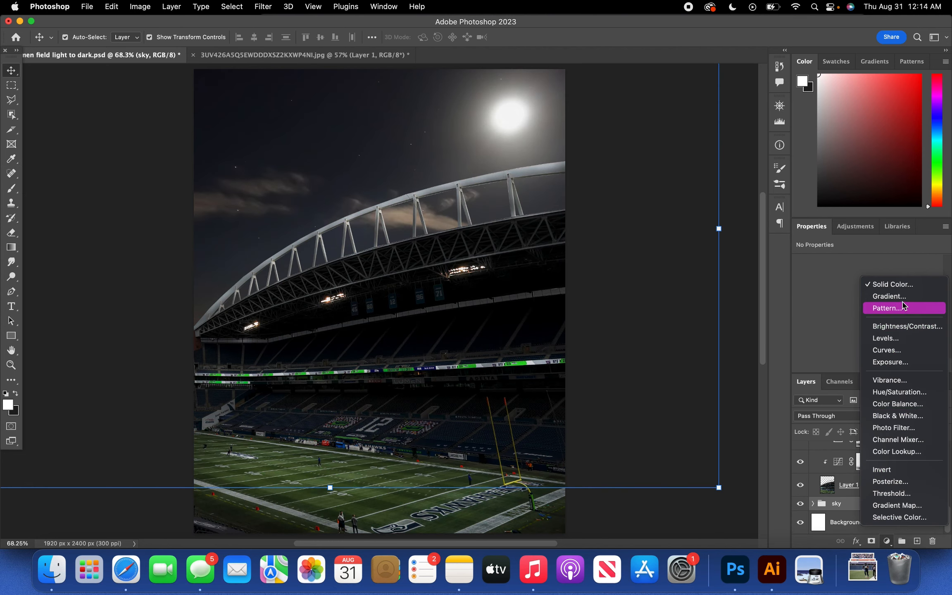
pyautogui.click(629, 276)
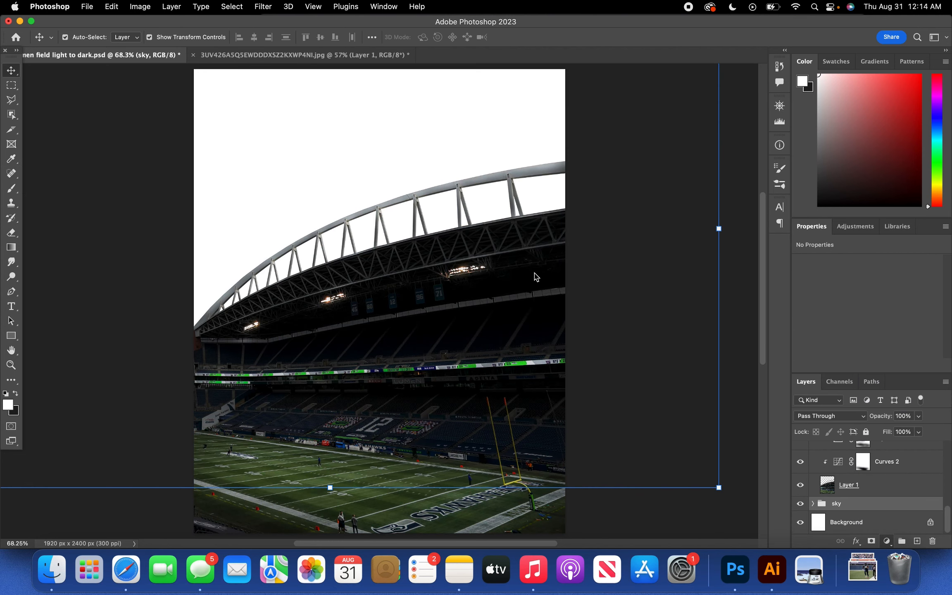
pyautogui.moveTo(463, 269); pyautogui.dragTo(464, 273)
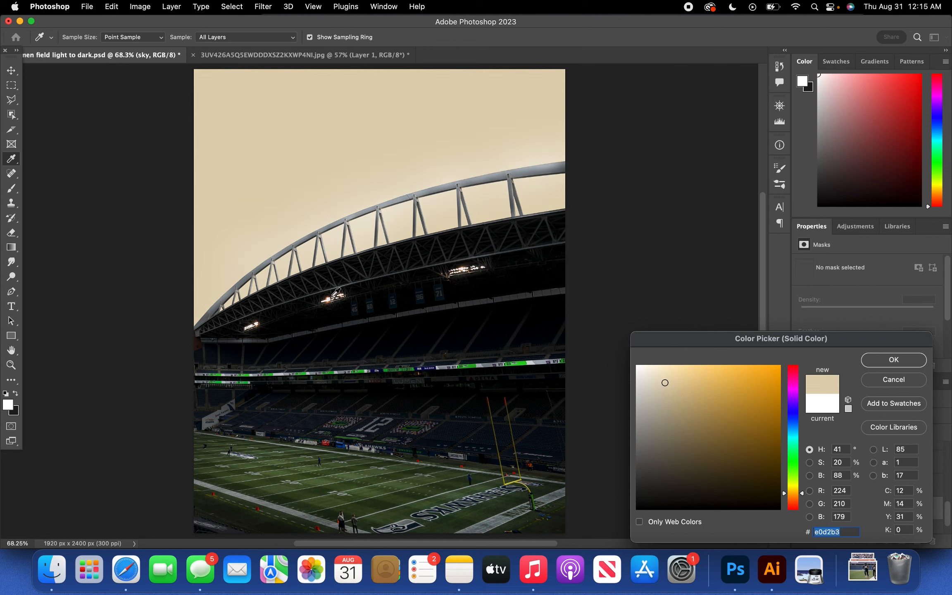
pyautogui.moveTo(333, 295); pyautogui.dragTo(328, 302)
pyautogui.click(893, 360)
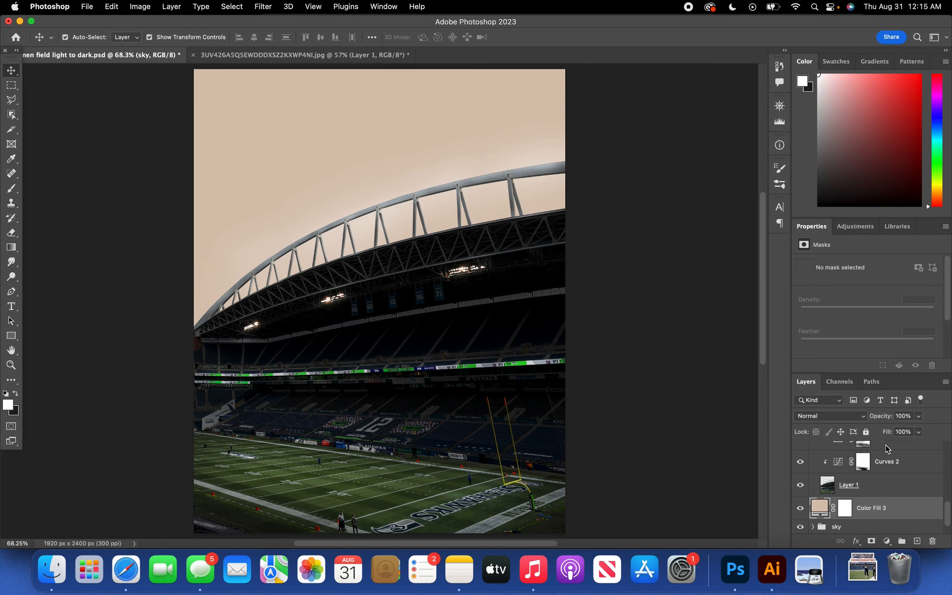
# - Move the beige fill layer above Exposure 15 in the stadium group and invert its mask to black
pyautogui.moveTo(888, 503); pyautogui.dragTo(851, 468)
pyautogui.click(852, 468)
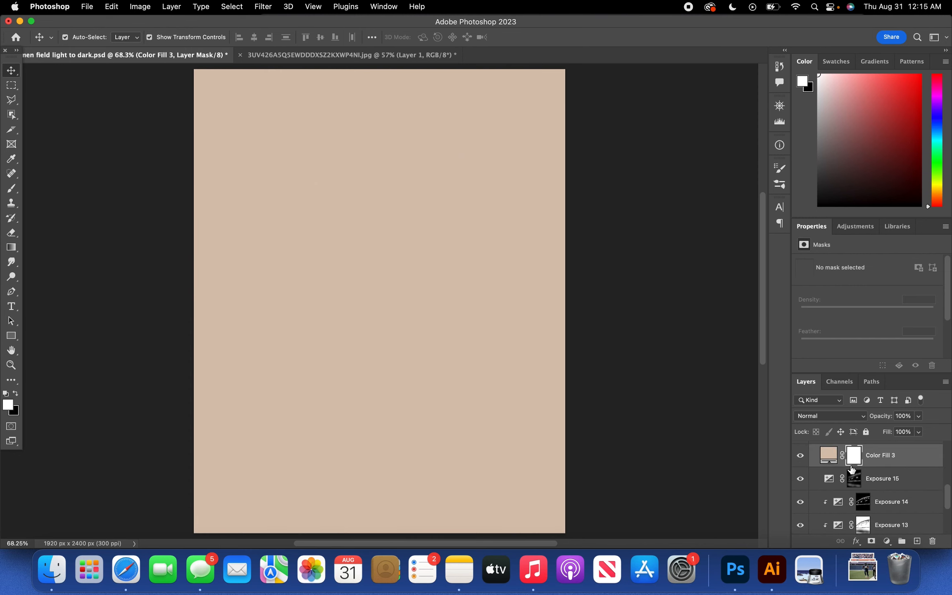
pyautogui.press('super+i')
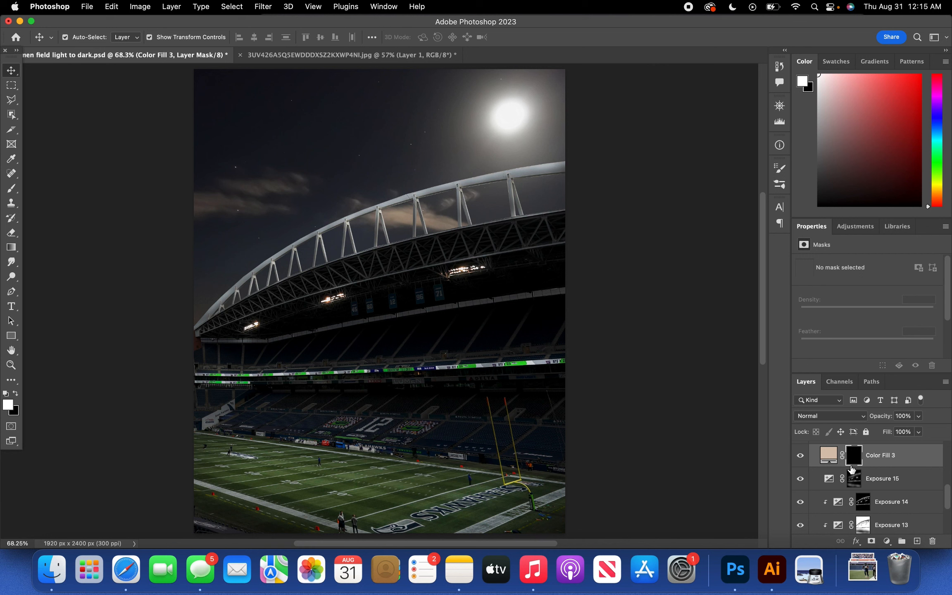
# - Paint white light beams down from the three roof lights on the Color Fill 3 mask with a 198 px soft brush
pyautogui.press('b')
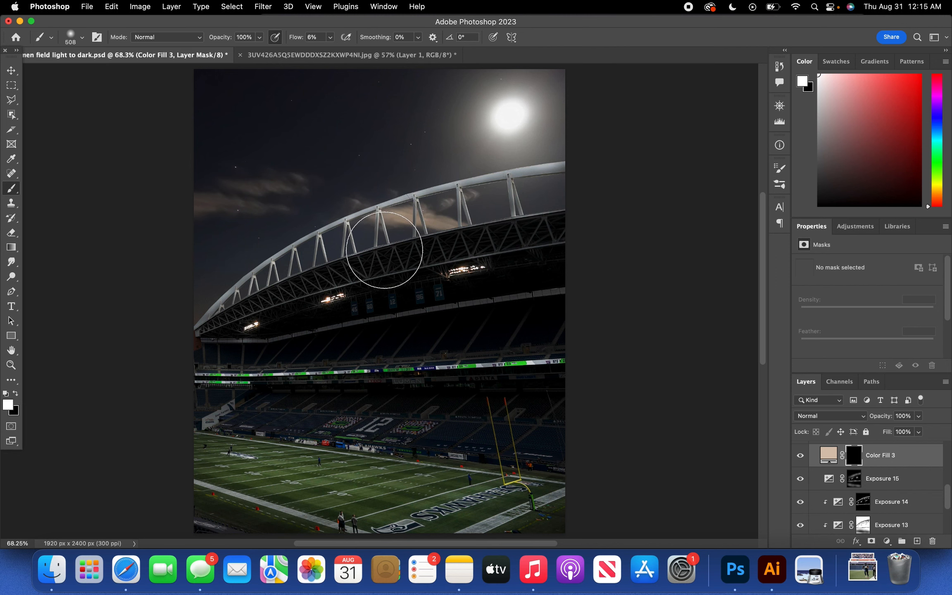
pyautogui.scroll(5, 384, 249)
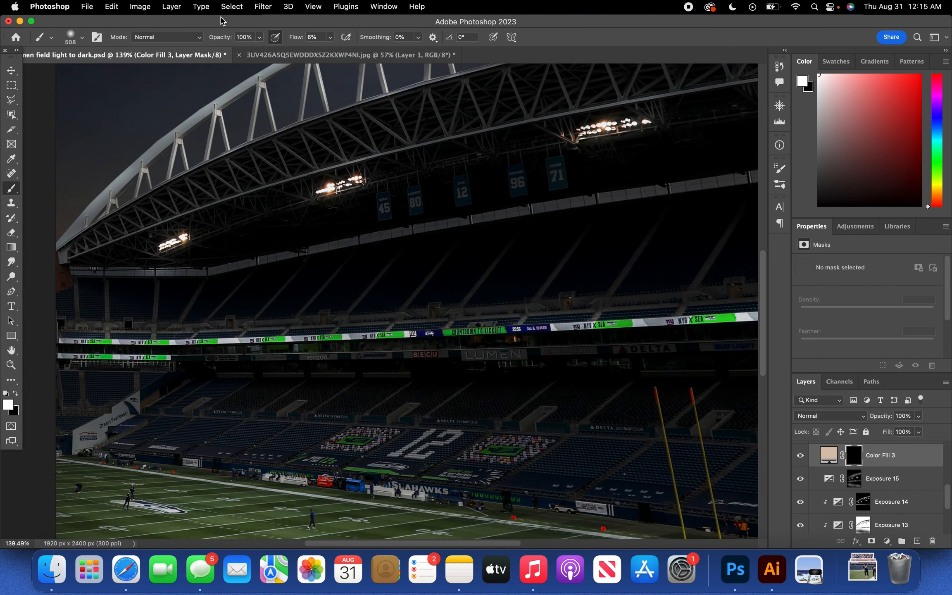
pyautogui.click(82, 40)
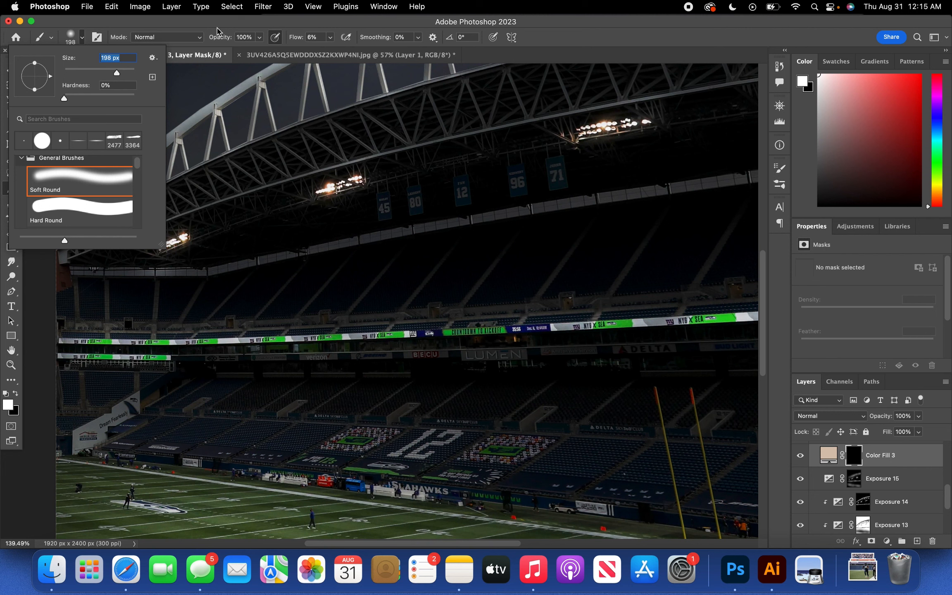
pyautogui.press('Return')
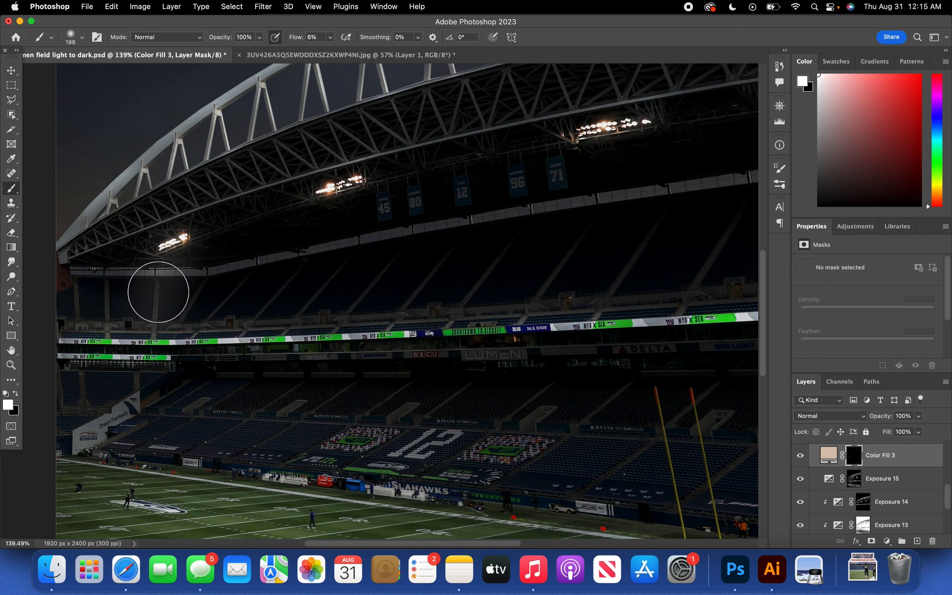
pyautogui.moveTo(329, 160)
pyautogui.mouseDown()
pyautogui.moveTo(344, 173)
pyautogui.moveTo(303, 308)
pyautogui.moveTo(349, 170)
pyautogui.moveTo(237, 373)
pyautogui.moveTo(362, 158)
pyautogui.moveTo(252, 376)
pyautogui.mouseUp()
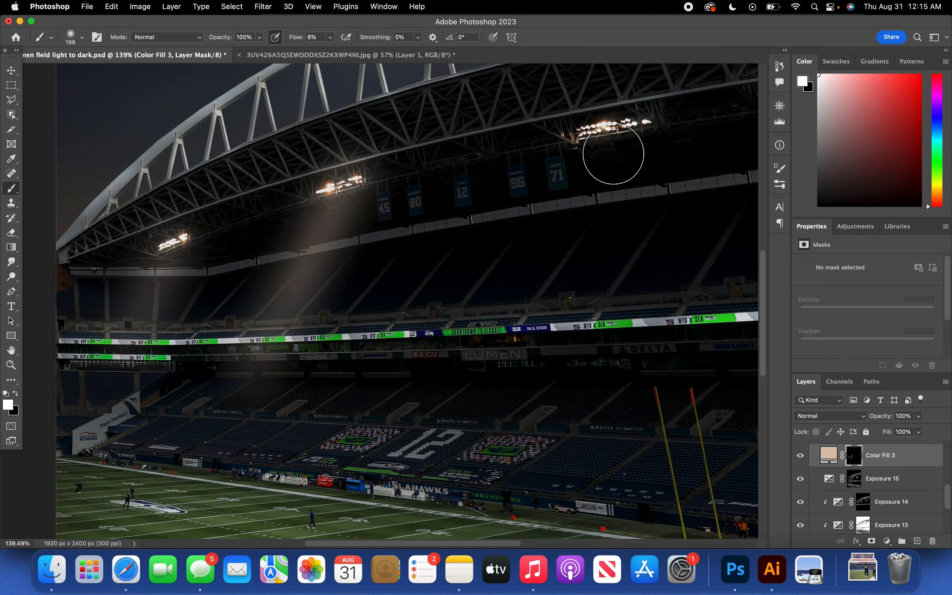
pyautogui.moveTo(613, 154)
pyautogui.mouseDown()
pyautogui.moveTo(544, 313)
pyautogui.moveTo(629, 85)
pyautogui.moveTo(633, 165)
pyautogui.moveTo(560, 338)
pyautogui.moveTo(612, 132)
pyautogui.moveTo(544, 312)
pyautogui.moveTo(591, 244)
pyautogui.moveTo(633, 136)
pyautogui.mouseUp()
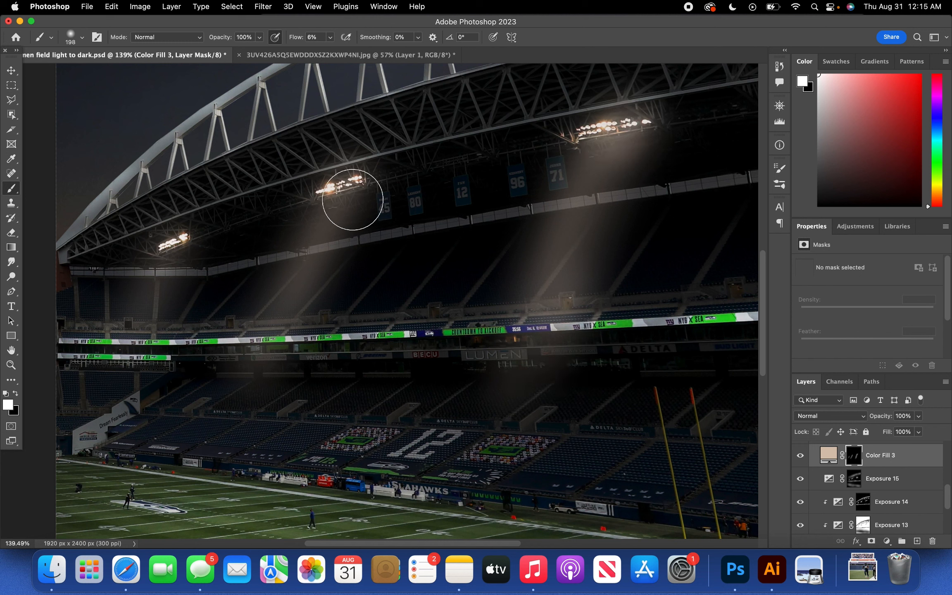
pyautogui.moveTo(352, 199); pyautogui.dragTo(333, 187)
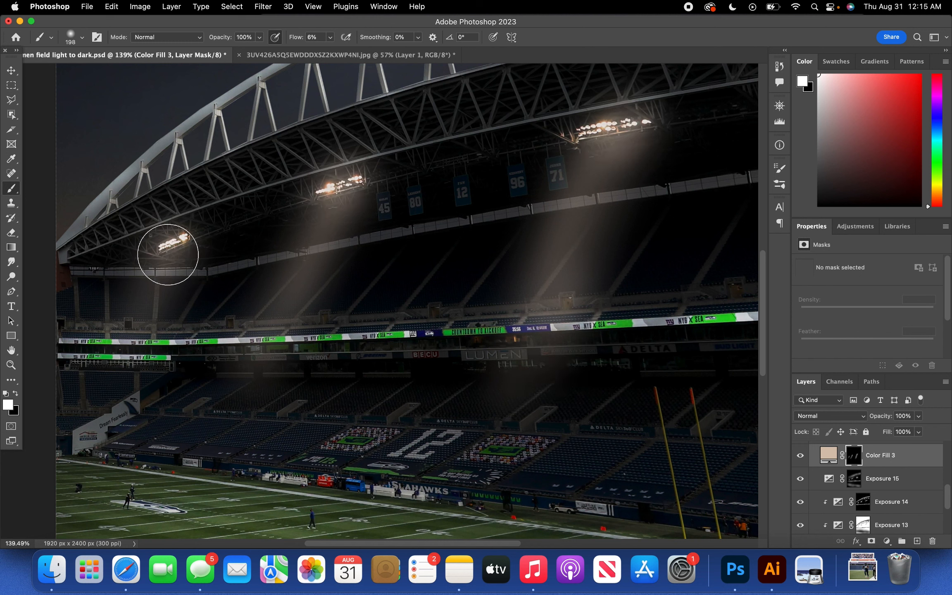
pyautogui.moveTo(168, 254)
pyautogui.mouseDown()
pyautogui.moveTo(129, 375)
pyautogui.moveTo(159, 324)
pyautogui.moveTo(179, 254)
pyautogui.moveTo(94, 381)
pyautogui.moveTo(142, 333)
pyautogui.moveTo(193, 212)
pyautogui.moveTo(197, 222)
pyautogui.moveTo(85, 396)
pyautogui.mouseUp()
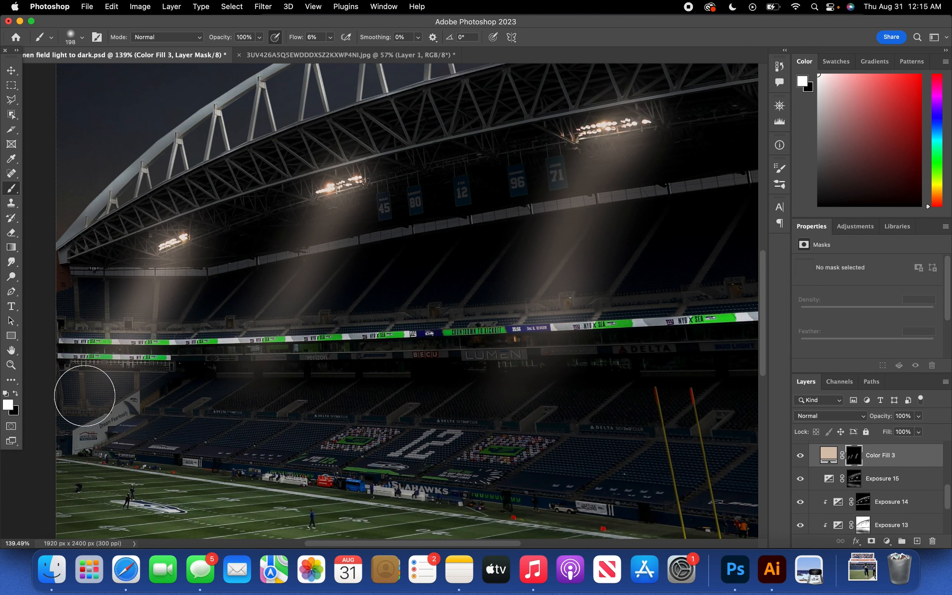
# - Lower the brush flow to 4% and soften the light beams on the Color Fill 3 mask with black, retouching with white
pyautogui.click(318, 6)
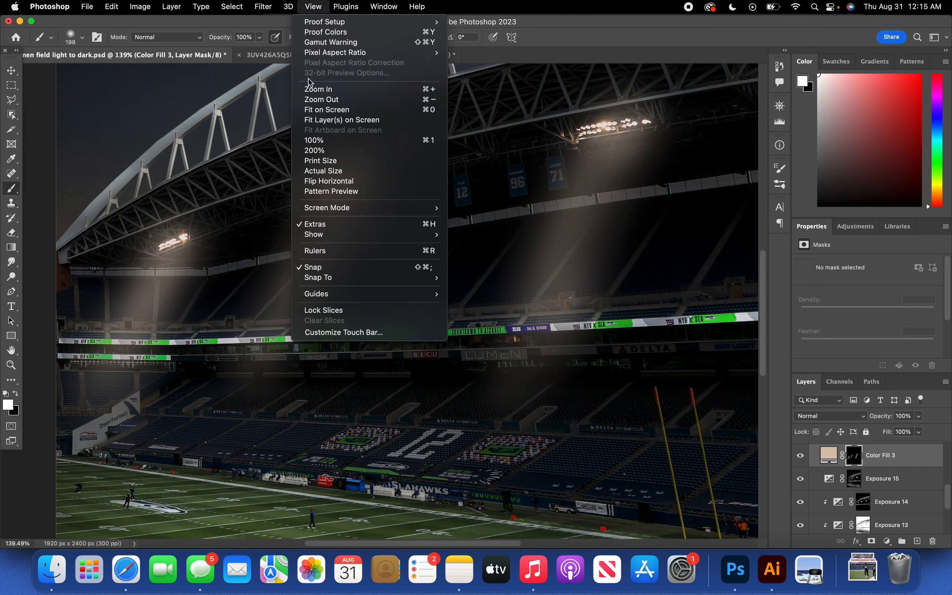
pyautogui.click(327, 109)
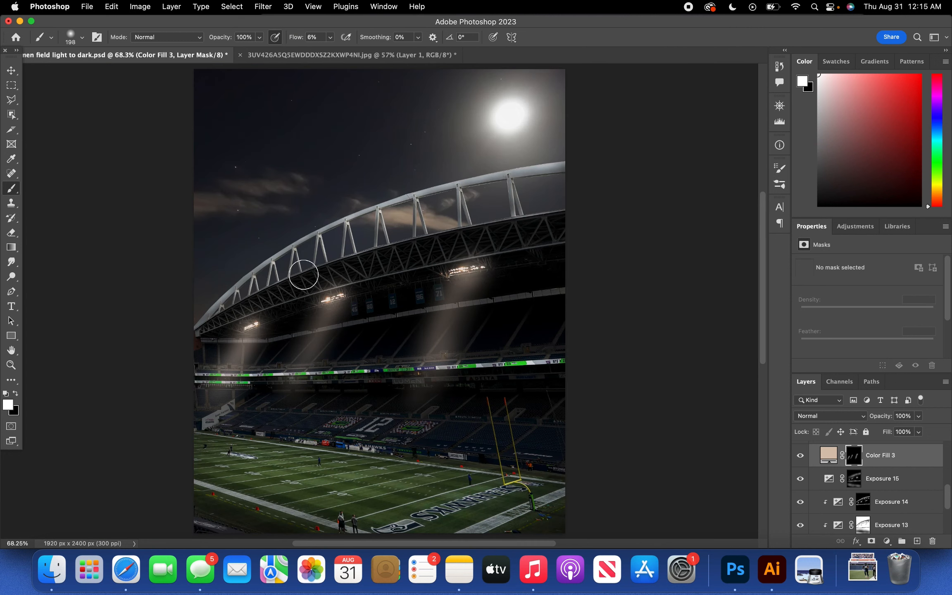
pyautogui.scroll(3, 298, 279)
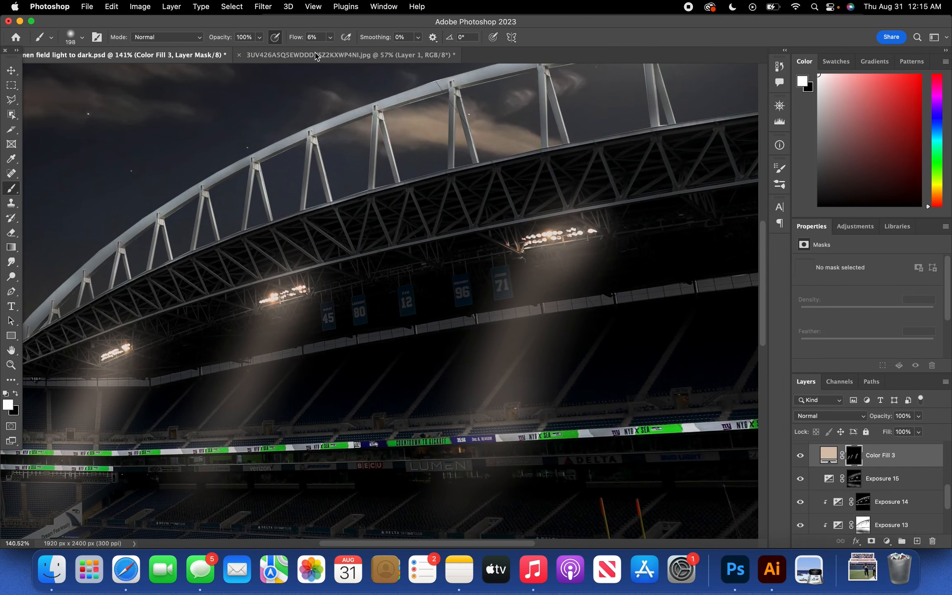
pyautogui.click(330, 37)
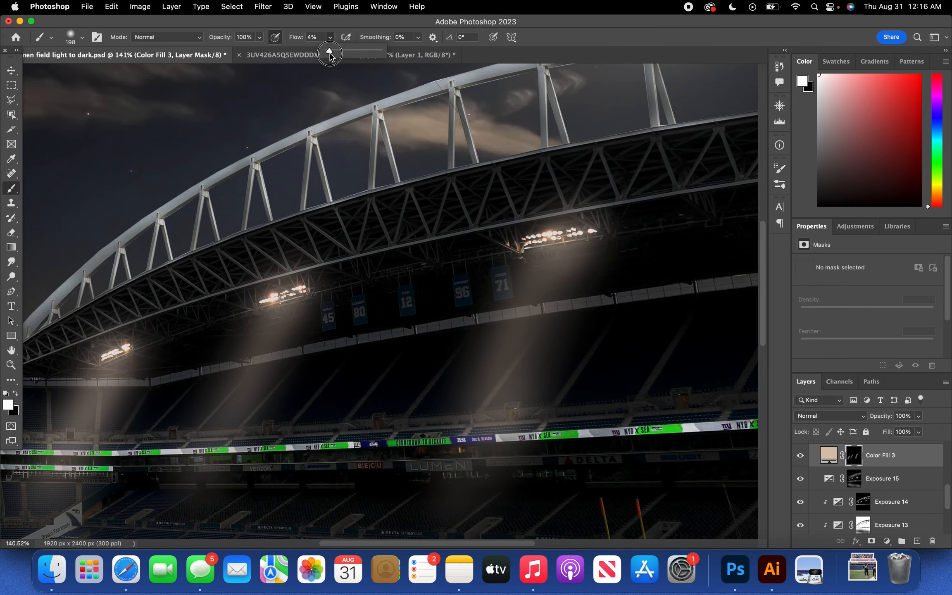
pyautogui.click(338, 25)
pyautogui.press('x')
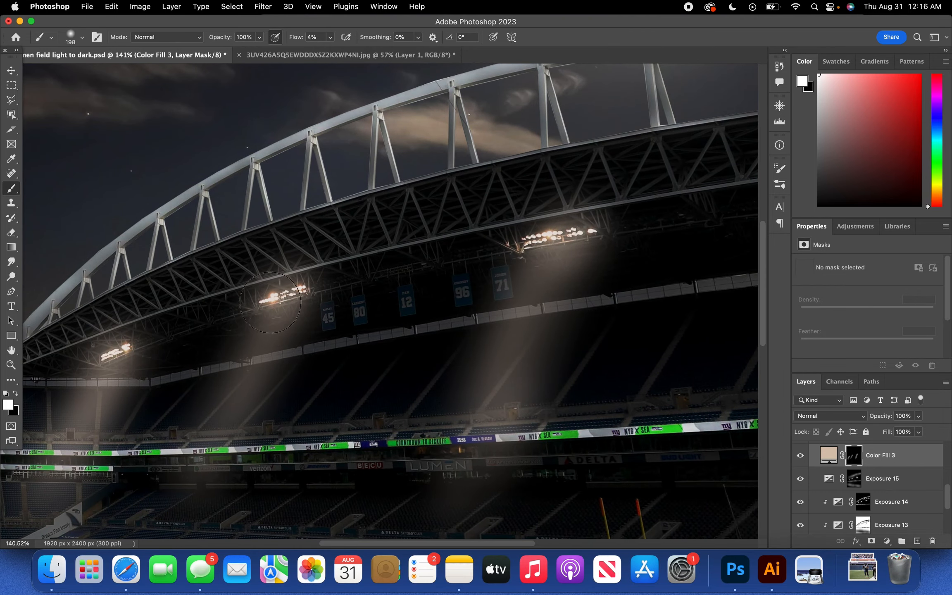
pyautogui.scroll(-5, 267, 296)
pyautogui.hscroll(-5, 267, 296)
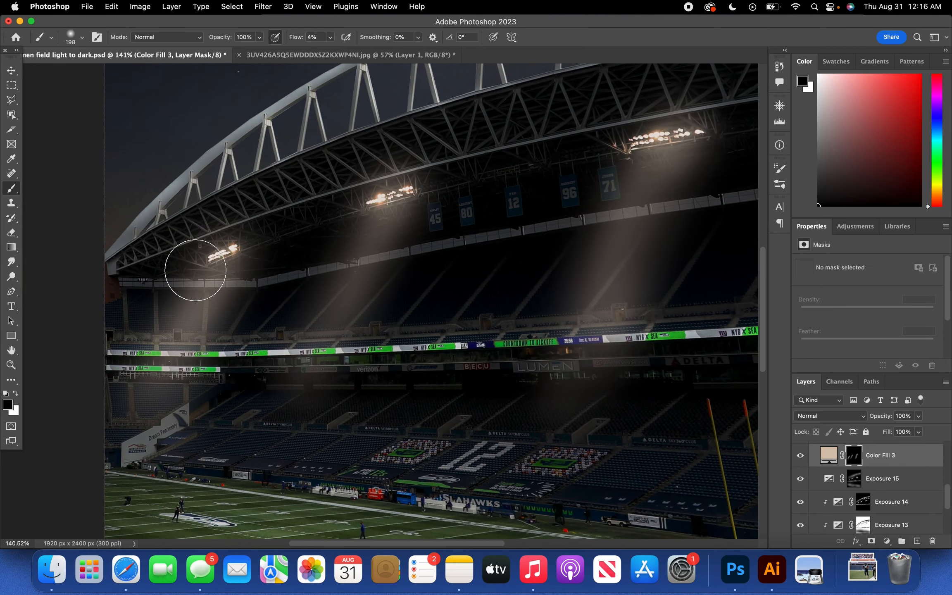
pyautogui.moveTo(191, 265); pyautogui.dragTo(213, 219)
pyautogui.moveTo(272, 215)
pyautogui.mouseDown()
pyautogui.moveTo(287, 229)
pyautogui.moveTo(251, 256)
pyautogui.moveTo(231, 324)
pyautogui.moveTo(186, 371)
pyautogui.mouseUp()
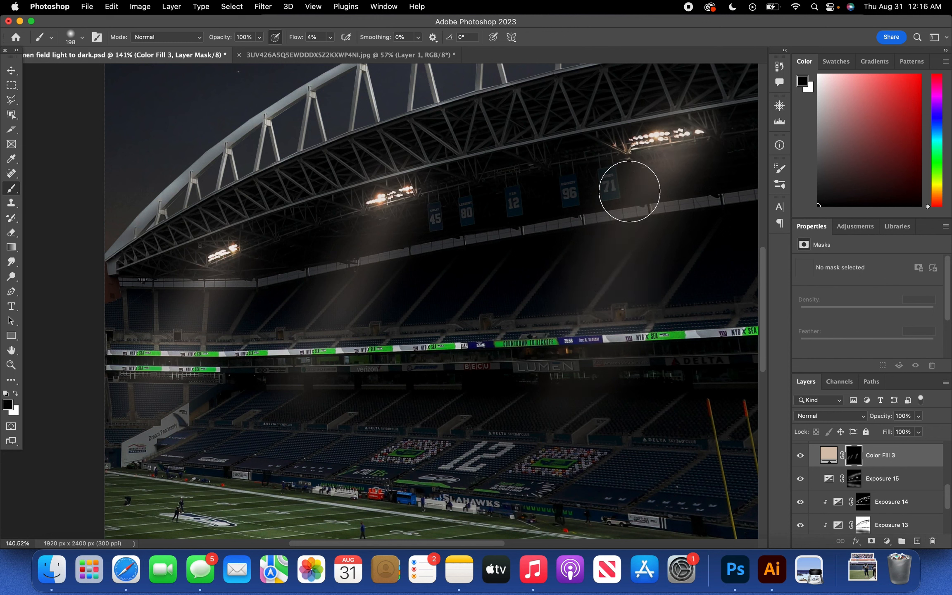
pyautogui.press('x')
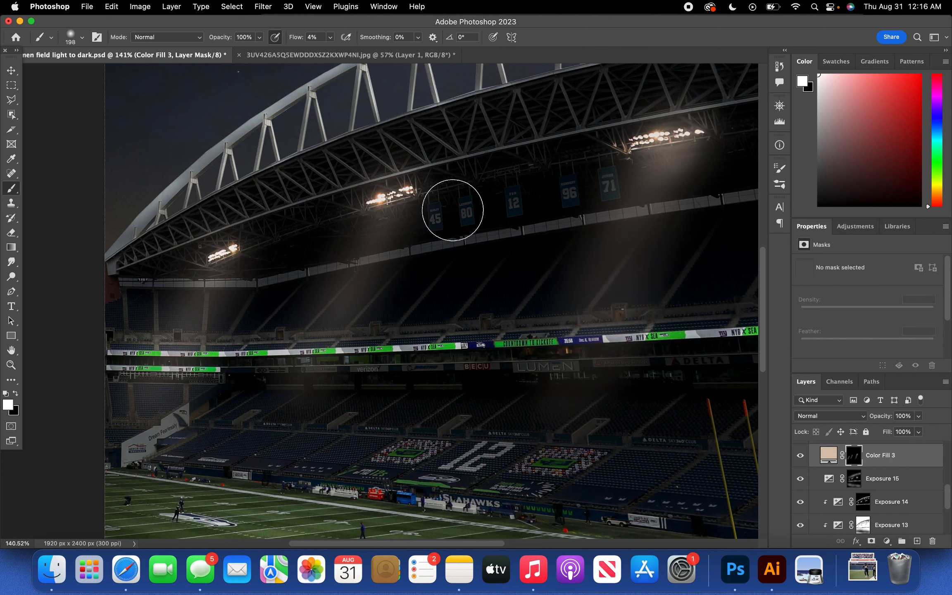
pyautogui.press('x')
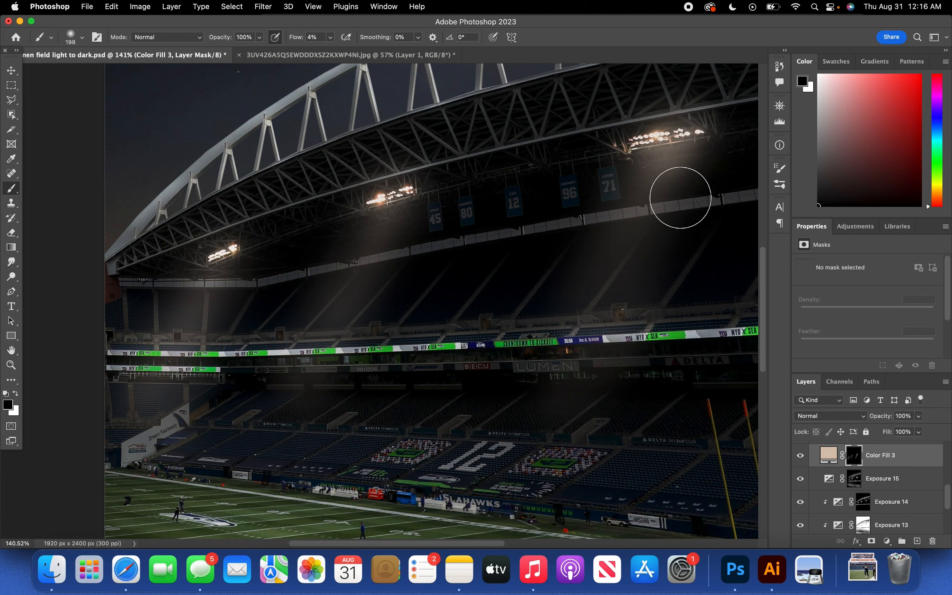
# - Fit the image on screen and compare it with and without the Color Fill 3 light beams
pyautogui.click(313, 7)
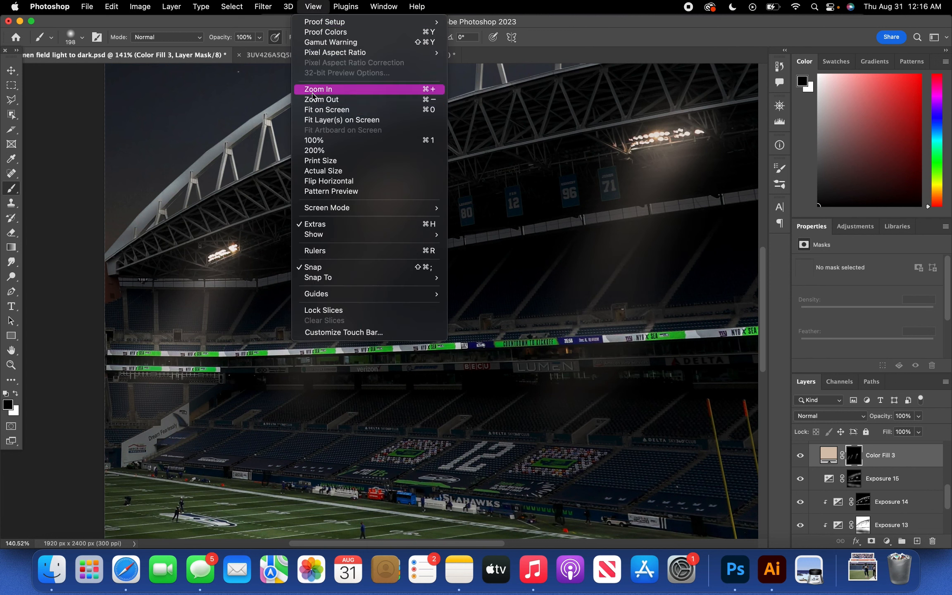
pyautogui.click(319, 109)
pyautogui.click(800, 455)
pyautogui.click(800, 455)
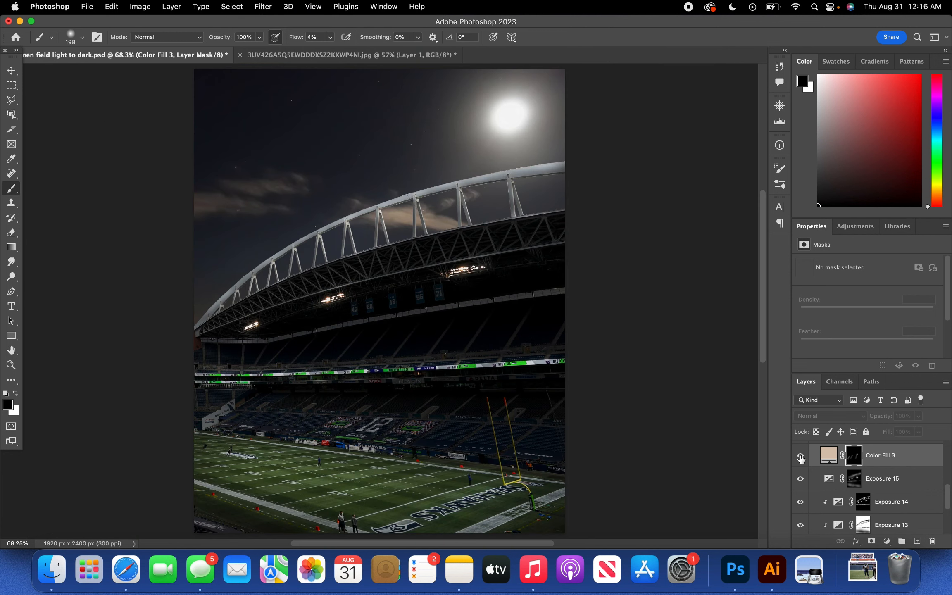
# - Recolor the Color Fill 3 light beams from beige to a very pale icy blue with hue 186
pyautogui.moveTo(501, 264)
pyautogui.mouseDown()
pyautogui.moveTo(482, 250)
pyautogui.moveTo(502, 248)
pyautogui.mouseUp()
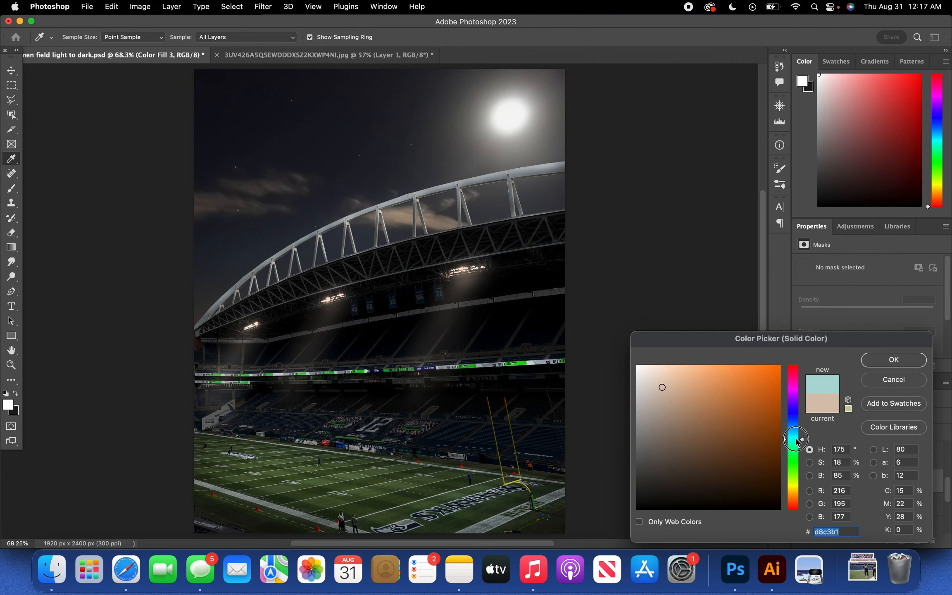
pyautogui.click(796, 440)
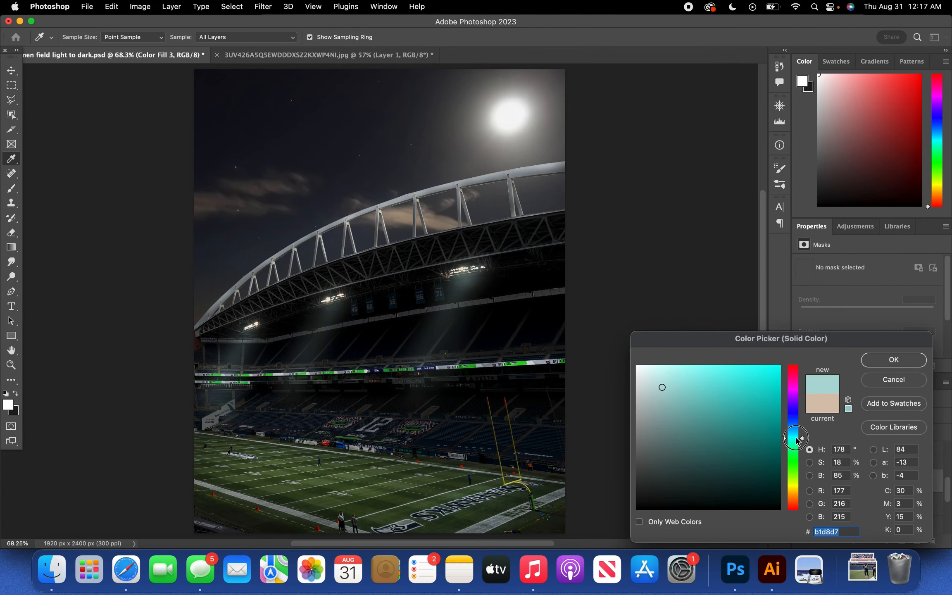
pyautogui.moveTo(796, 436); pyautogui.dragTo(797, 435)
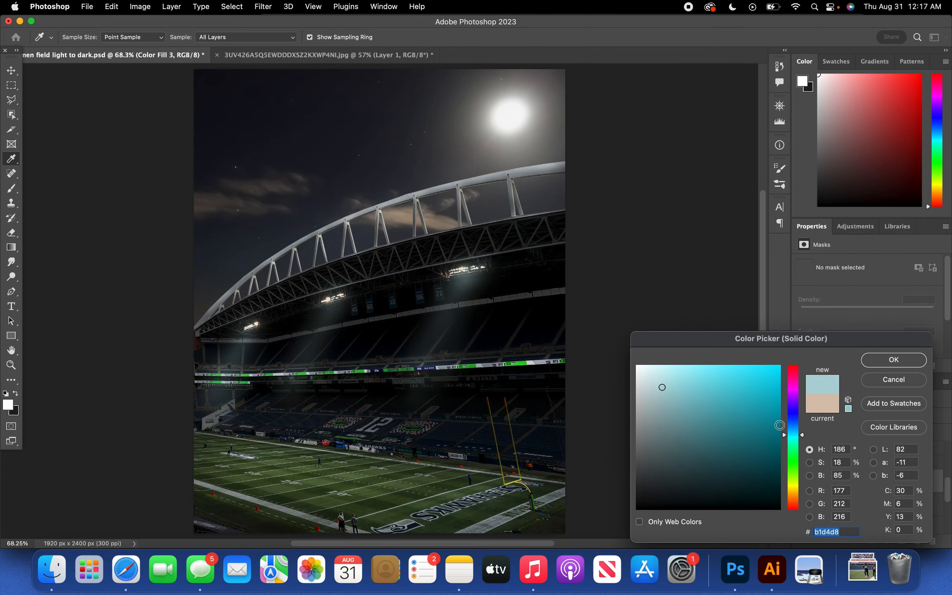
pyautogui.moveTo(661, 388); pyautogui.dragTo(657, 378)
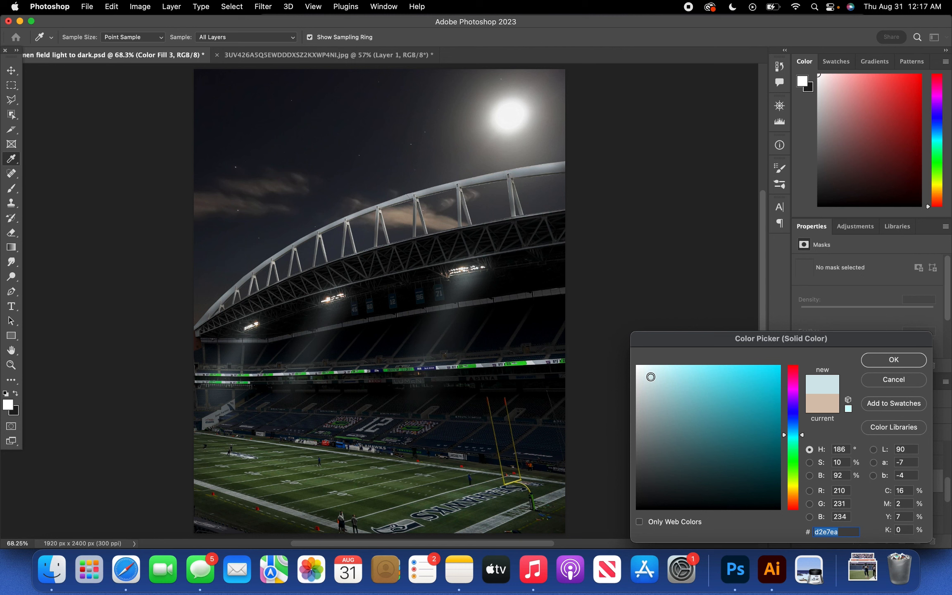
pyautogui.moveTo(650, 377); pyautogui.dragTo(648, 374)
pyautogui.click(883, 360)
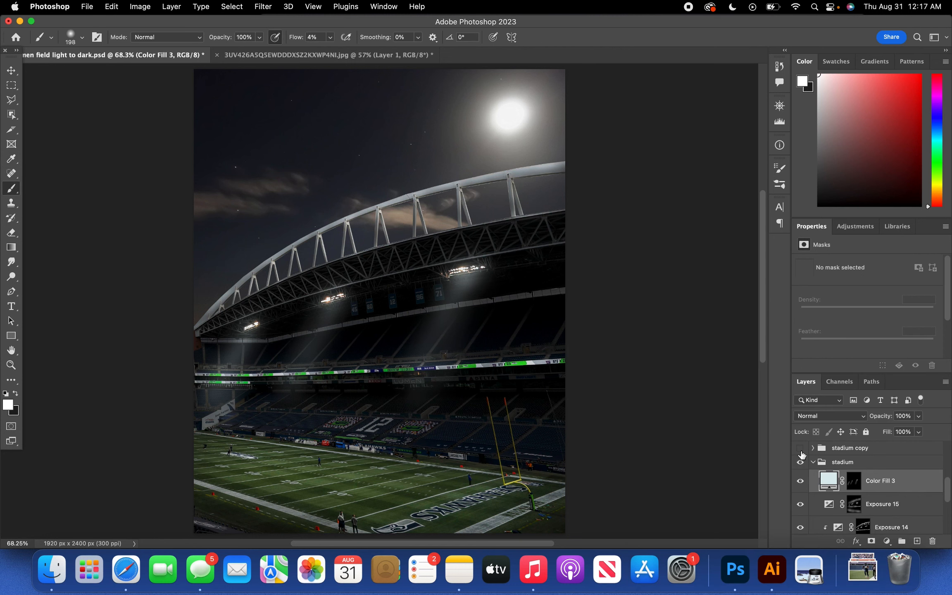
# - Touch up the beam under the leftmost roof light on the Color Fill 3 mask with white and undo the last strokes
pyautogui.click(852, 482)
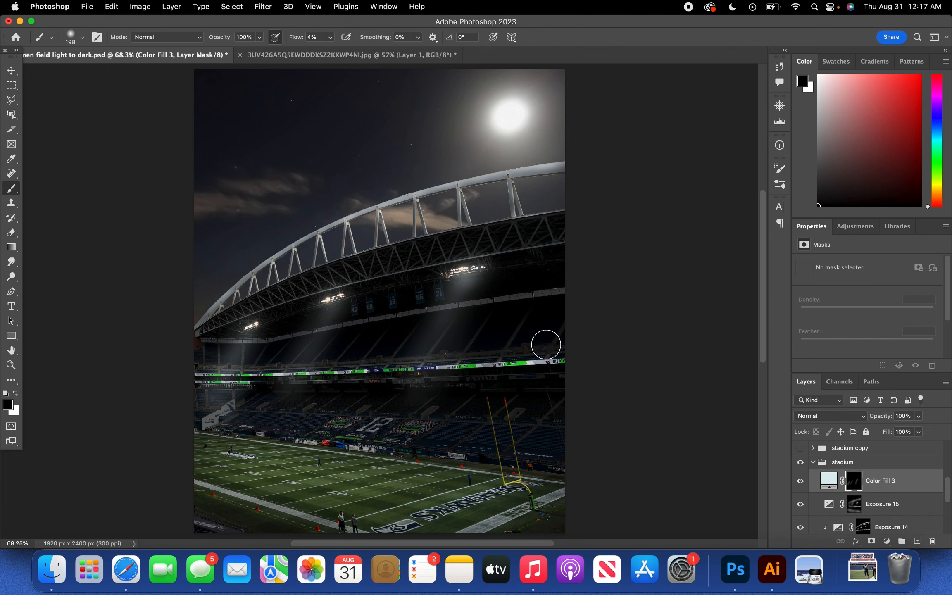
pyautogui.scroll(5, 536, 341)
pyautogui.scroll(1, 492, 315)
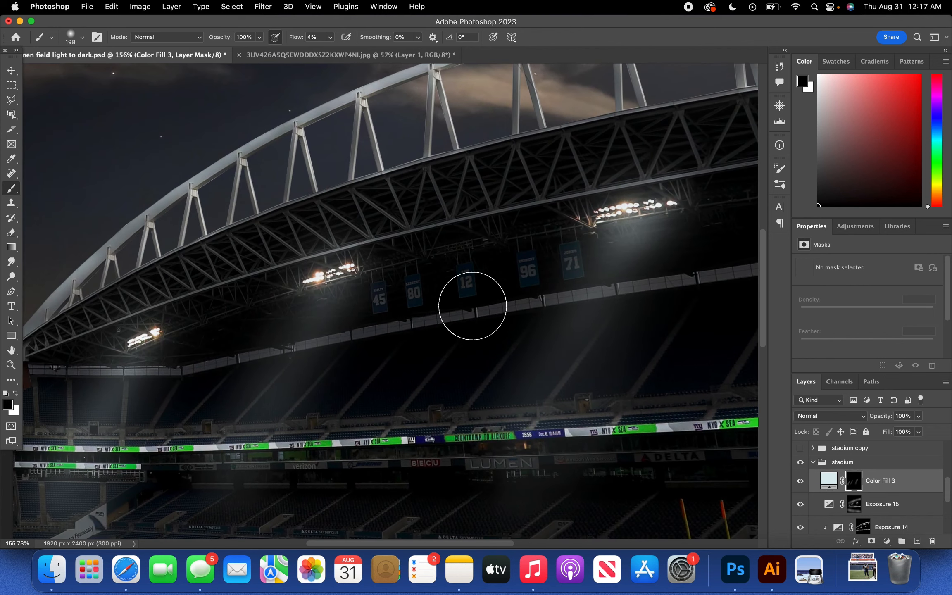
pyautogui.scroll(-5, 359, 312)
pyautogui.press('x')
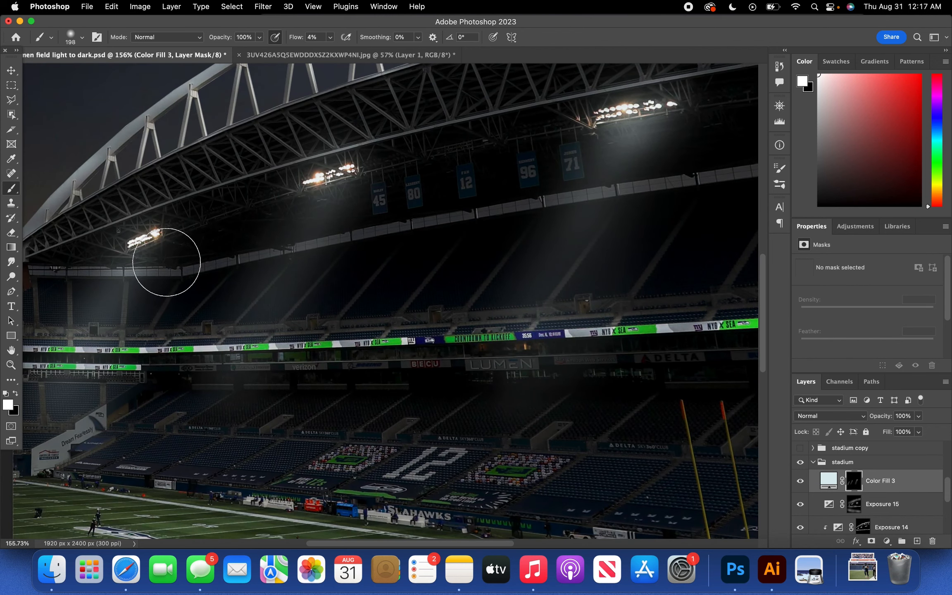
pyautogui.moveTo(166, 259); pyautogui.dragTo(128, 338)
pyautogui.press('x')
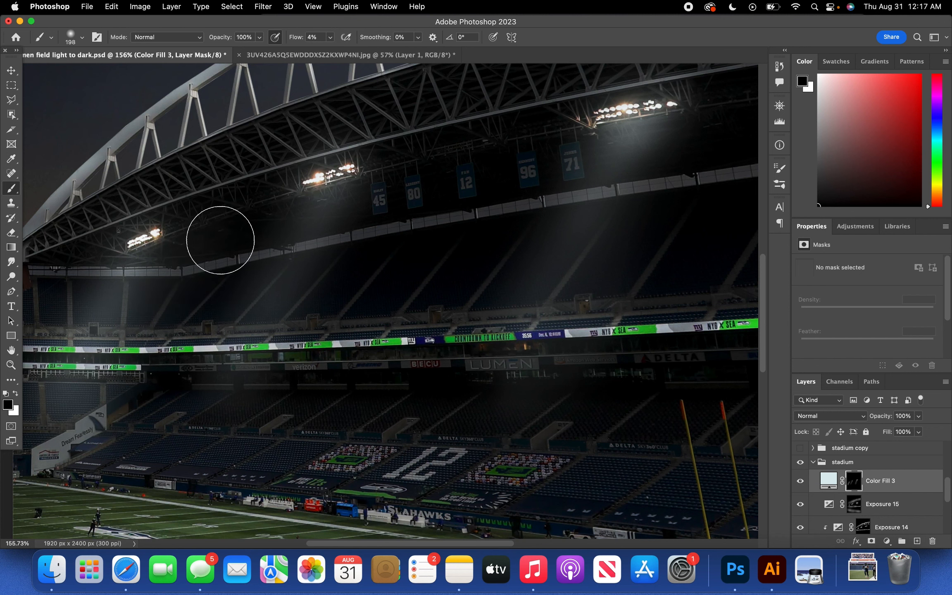
pyautogui.press('super+z')
pyautogui.press('super+z')
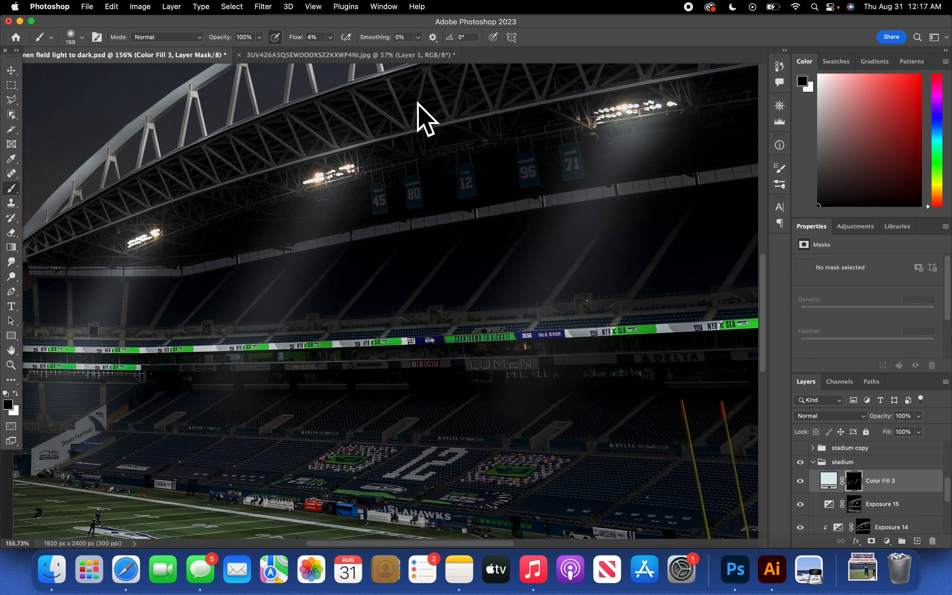
# - Fit the whole image on screen and compare it with and without the recolored Color Fill 3 beams
pyautogui.click(311, 7)
pyautogui.click(338, 119)
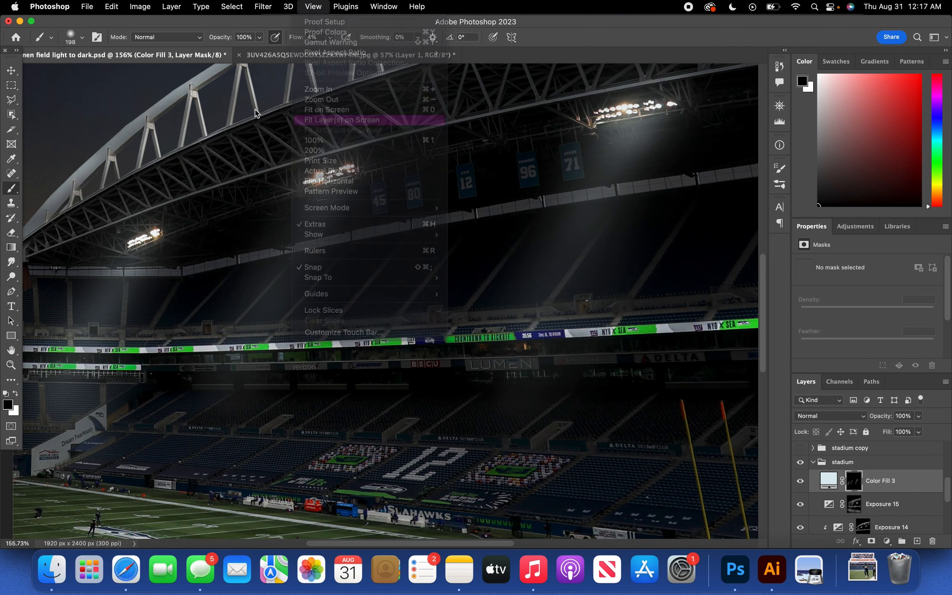
pyautogui.click(318, 7)
pyautogui.click(336, 111)
pyautogui.click(11, 70)
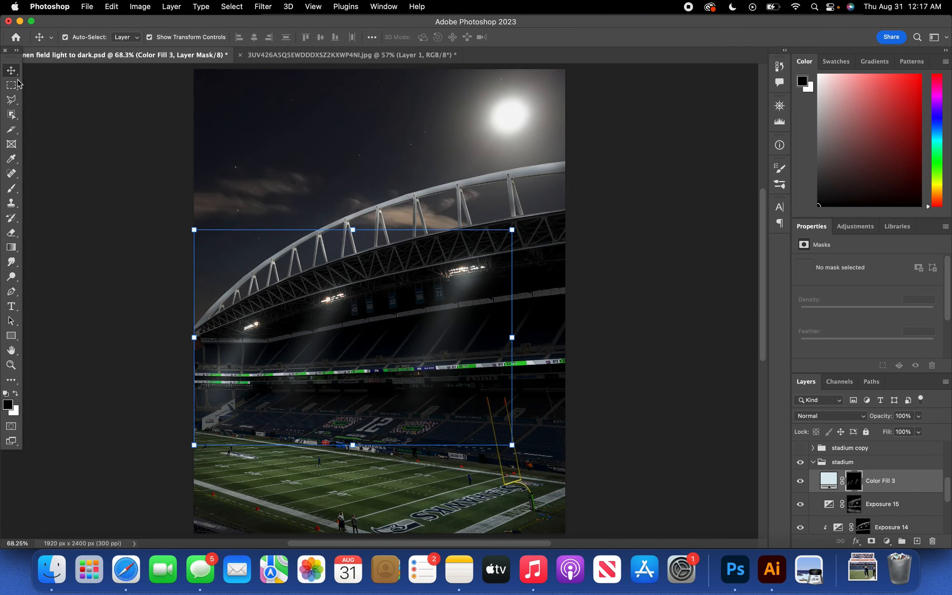
pyautogui.click(96, 149)
pyautogui.click(800, 481)
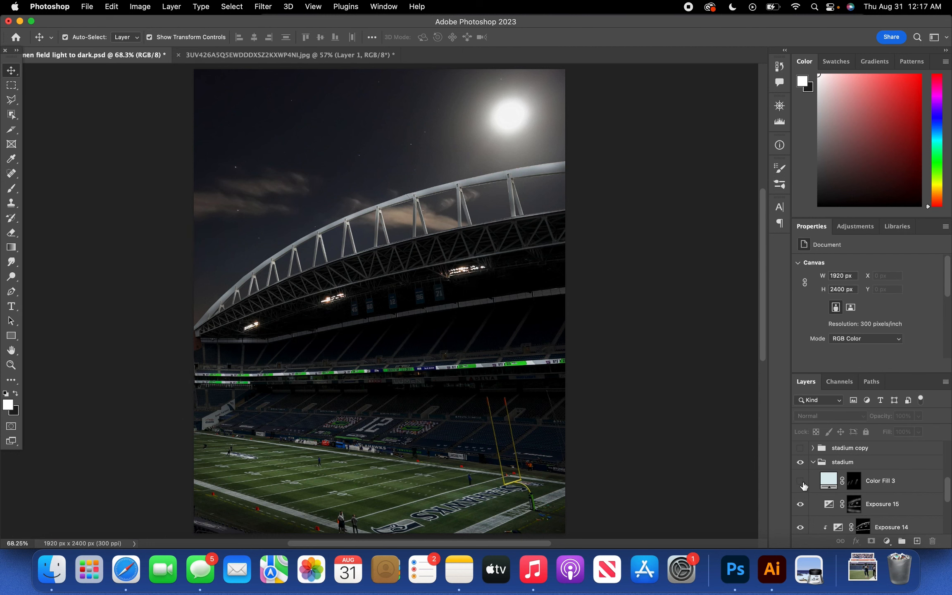
pyautogui.click(800, 481)
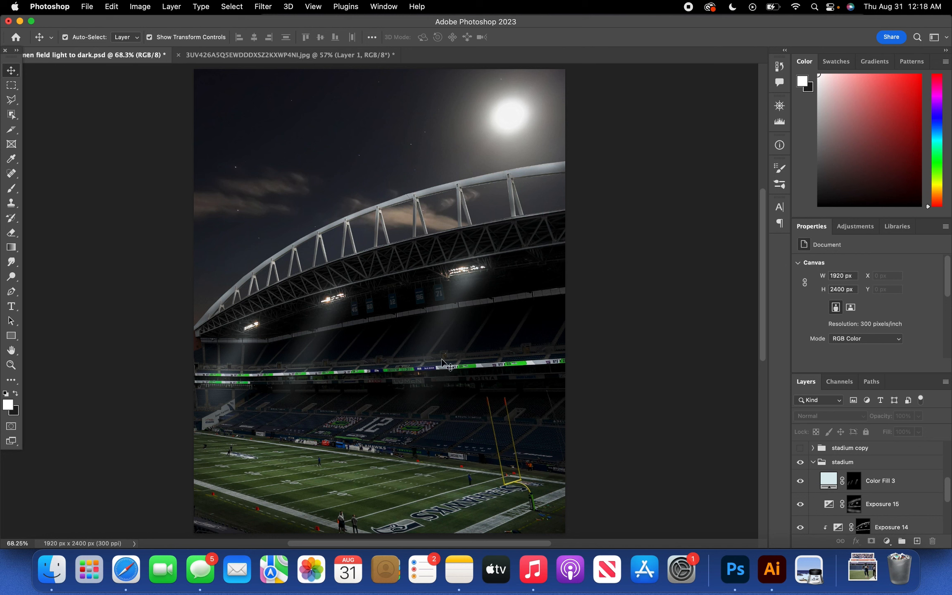
# - Reduce the Color Fill 3 layer's fill to 90% and compare the image with and without the beams
pyautogui.click(829, 483)
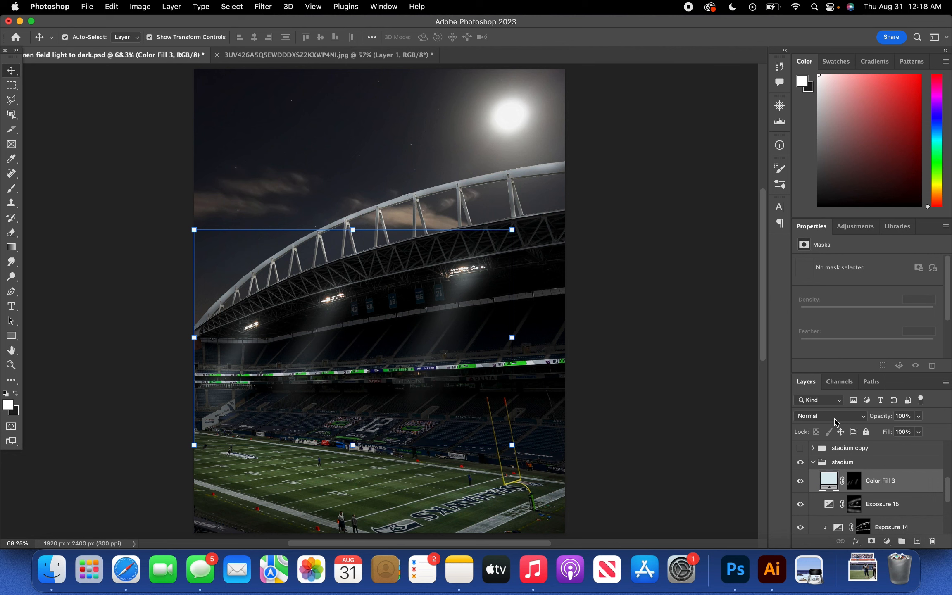
pyautogui.click(917, 432)
pyautogui.moveTo(913, 448); pyautogui.dragTo(908, 447)
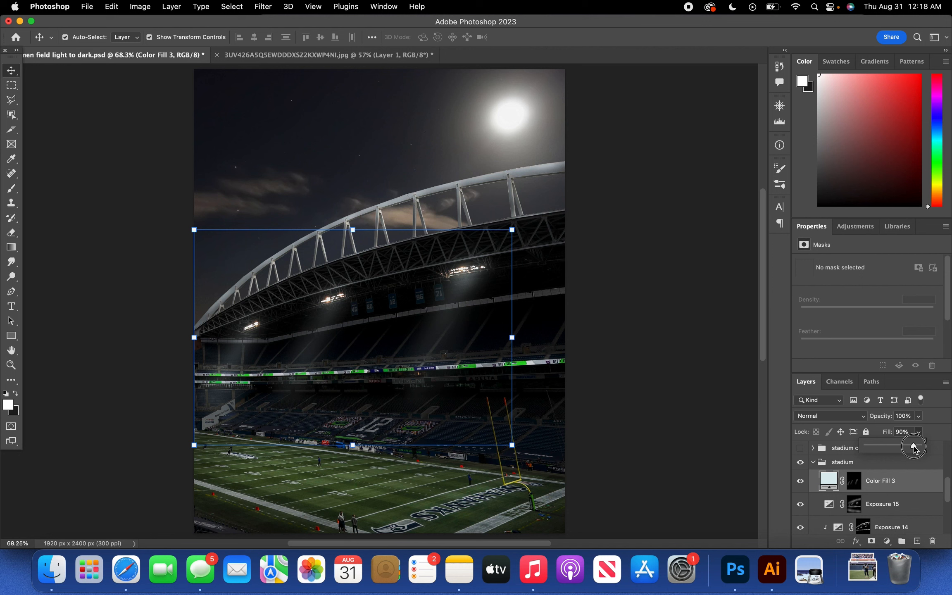
pyautogui.click(741, 403)
pyautogui.click(800, 480)
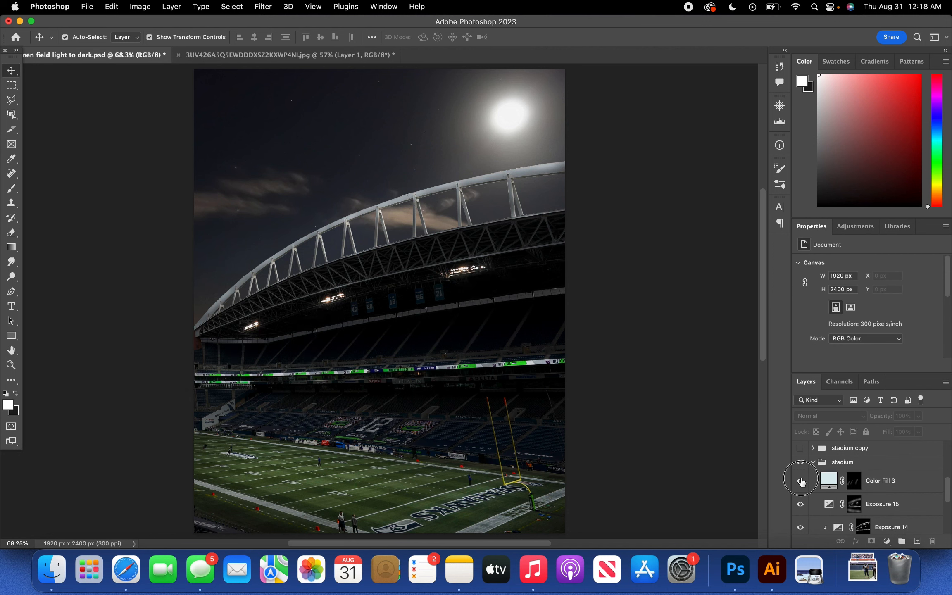
pyautogui.click(800, 481)
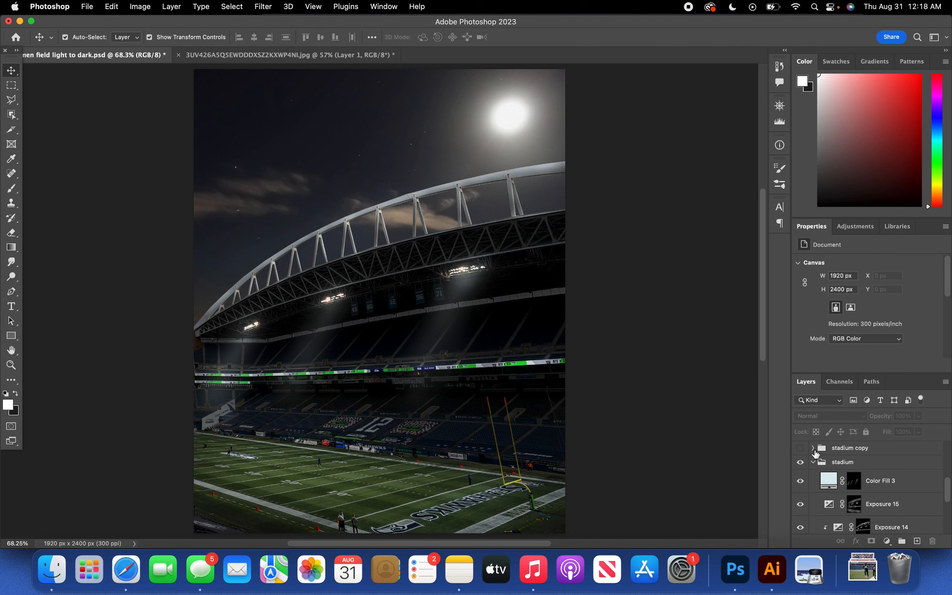
# - Examine the Hue/Saturation 1 settings in the stadium copy group and preview their effect on the ribbon boards
pyautogui.click(813, 448)
pyautogui.click(884, 467)
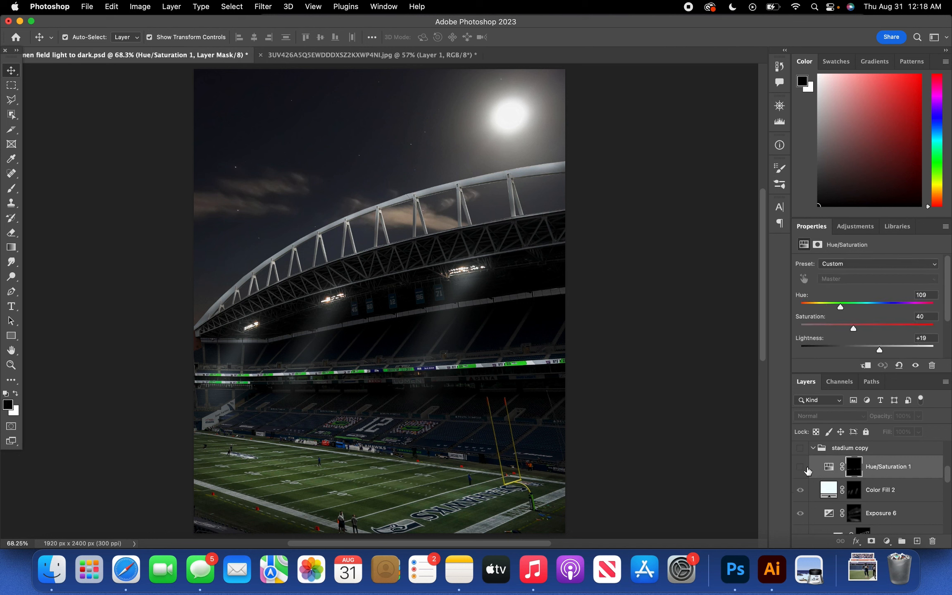
pyautogui.click(801, 466)
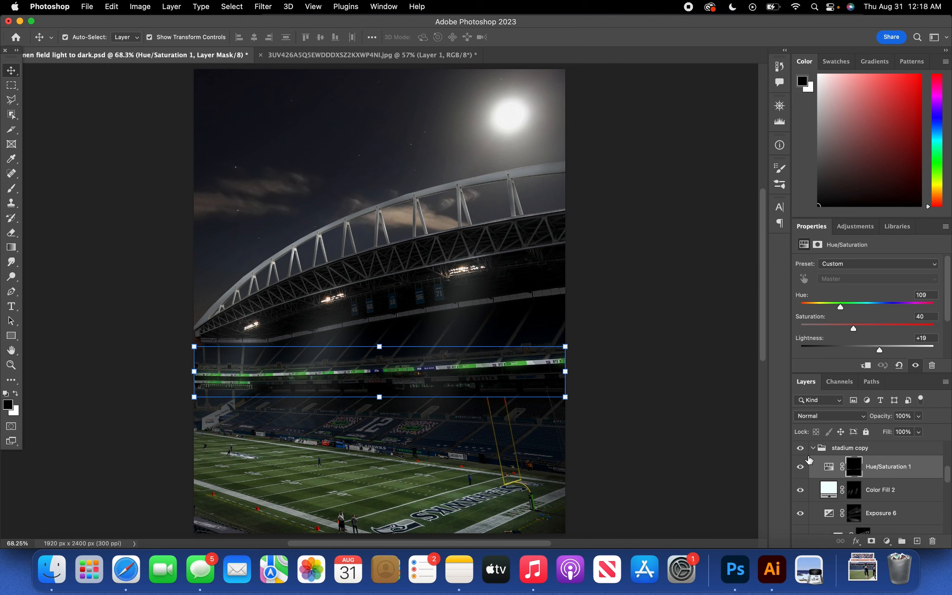
pyautogui.click(812, 447)
pyautogui.click(800, 447)
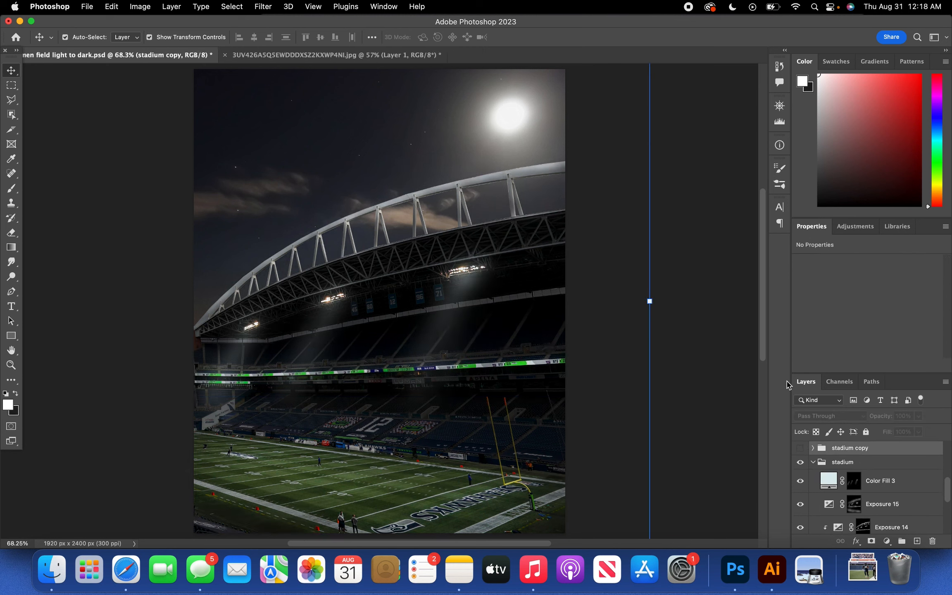
# - Add a Hue/Saturation adjustment layer above Color Fill 3 in the stadium group
pyautogui.click(446, 404)
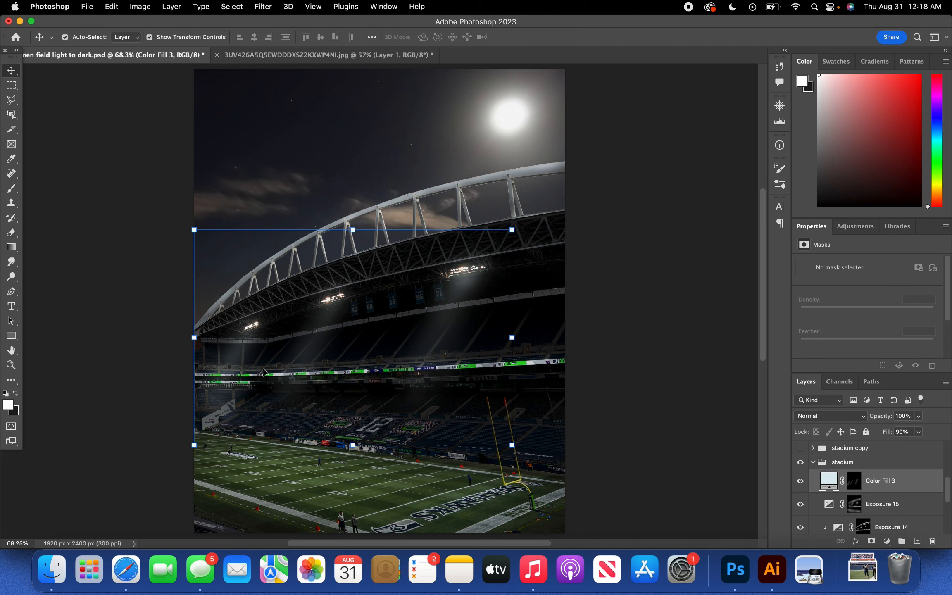
pyautogui.click(886, 539)
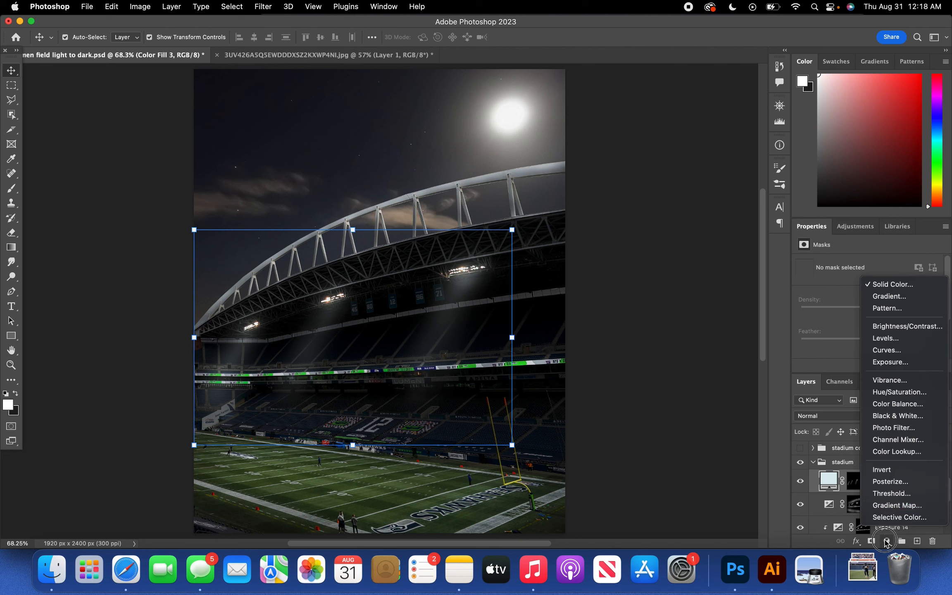
pyautogui.click(915, 393)
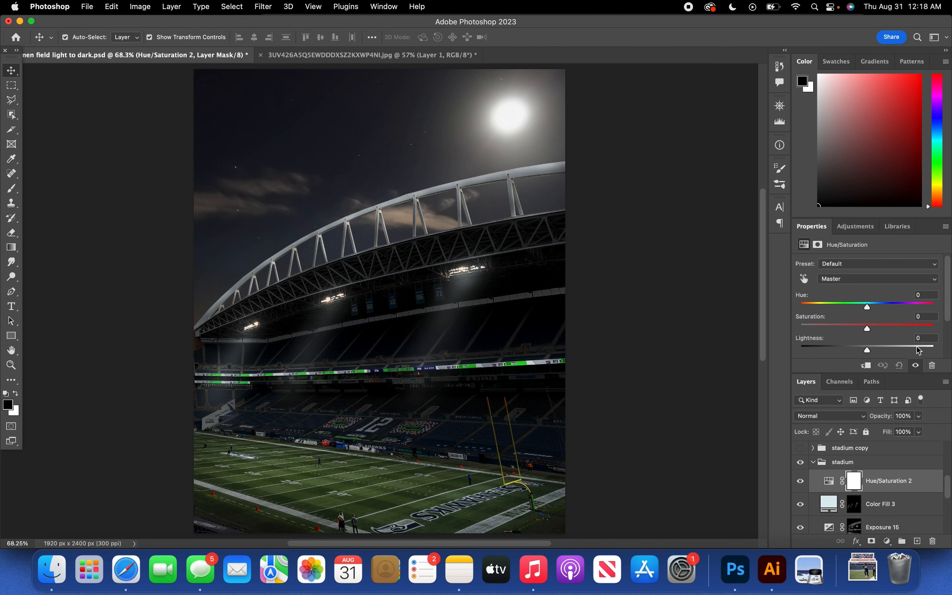
# - Colorize the Hue/Saturation 2 adjustment green with saturation 72 and lightness +10, and invert its mask to black
pyautogui.scroll(-3, 865, 330)
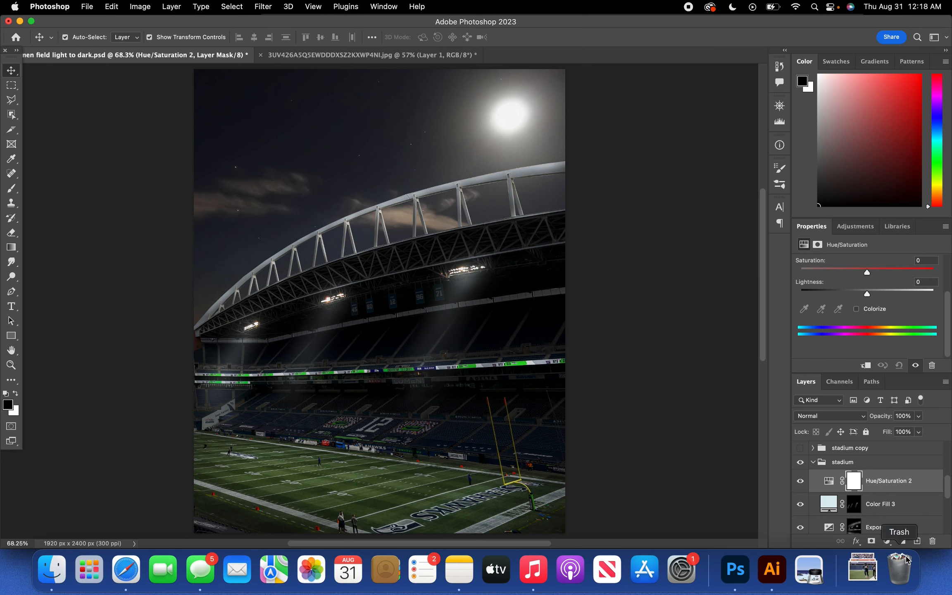
pyautogui.scroll(1, 875, 335)
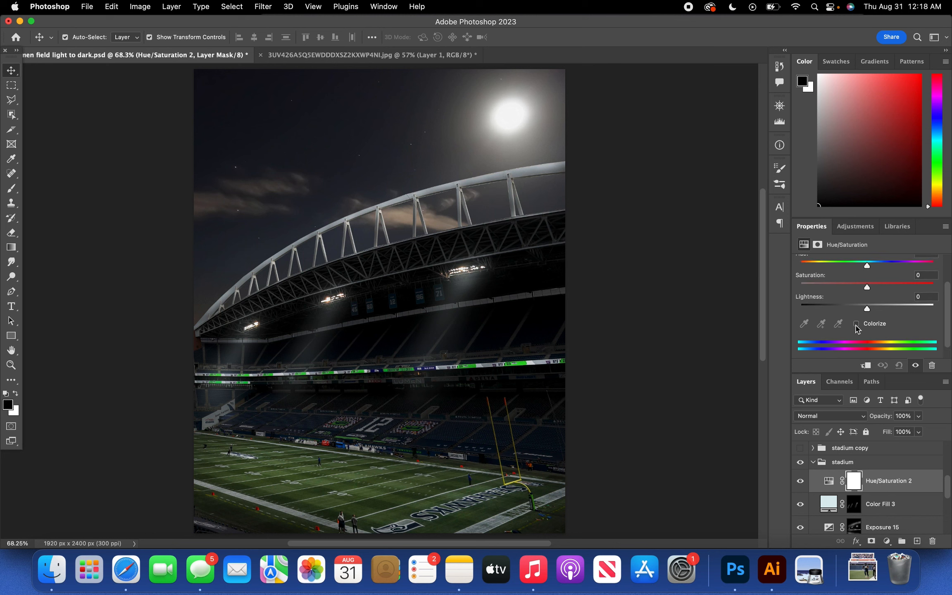
pyautogui.click(856, 325)
pyautogui.moveTo(826, 265); pyautogui.dragTo(895, 287)
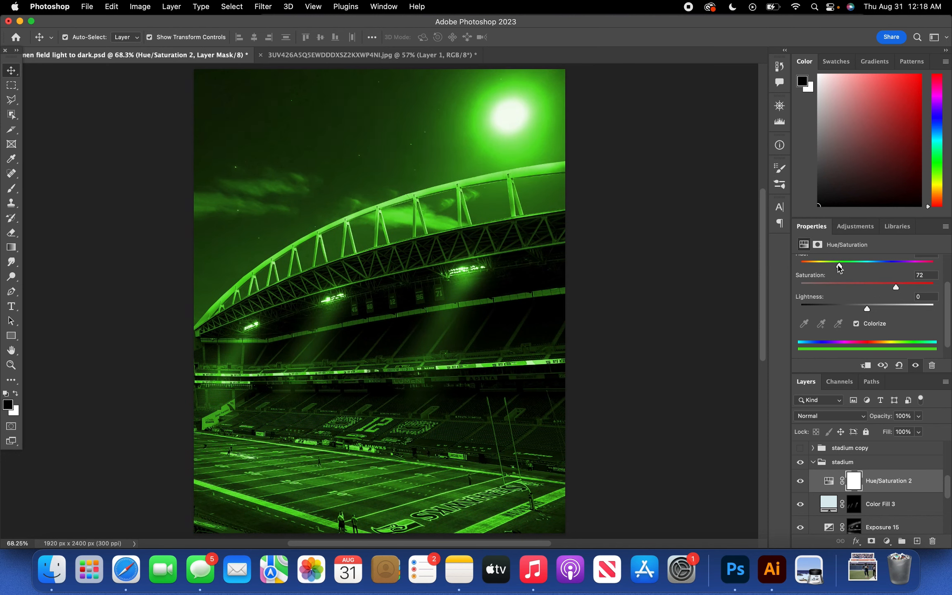
pyautogui.moveTo(837, 264); pyautogui.dragTo(852, 274)
pyautogui.moveTo(867, 308); pyautogui.dragTo(874, 312)
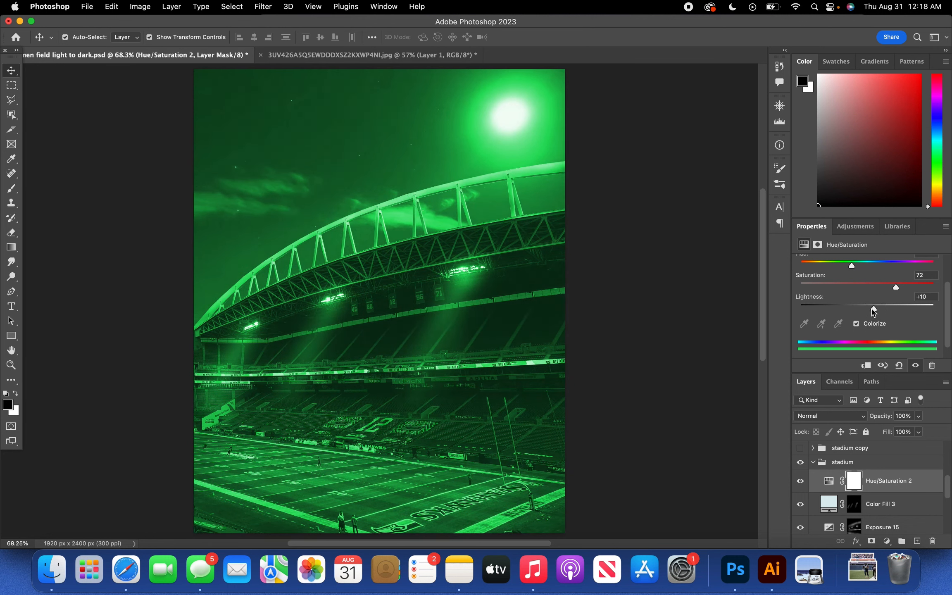
pyautogui.moveTo(848, 269); pyautogui.dragTo(849, 271)
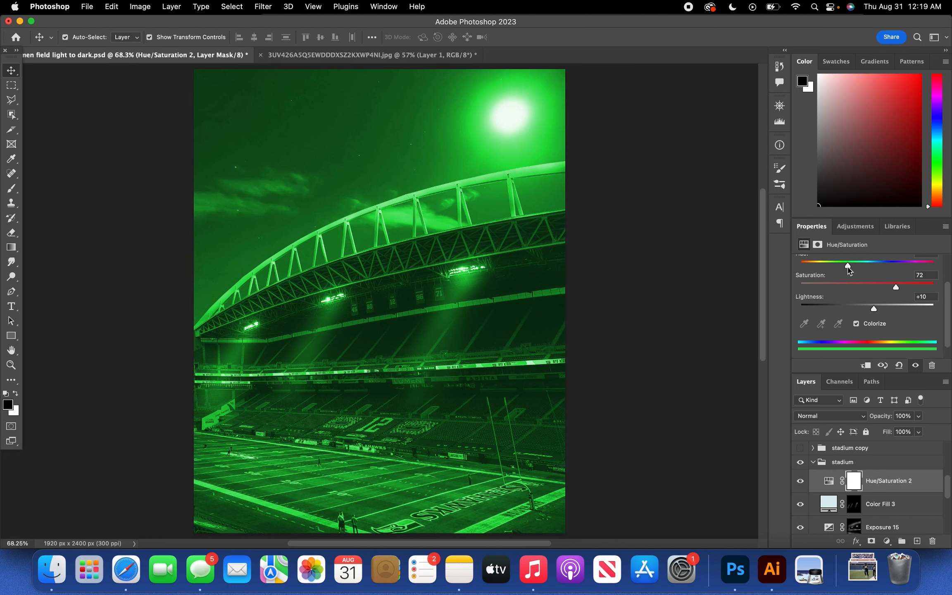
pyautogui.press('super+i')
# - Set up a soft round brush at 81 px with white as the foreground colour for the Hue/Saturation 2 mask
pyautogui.press('b')
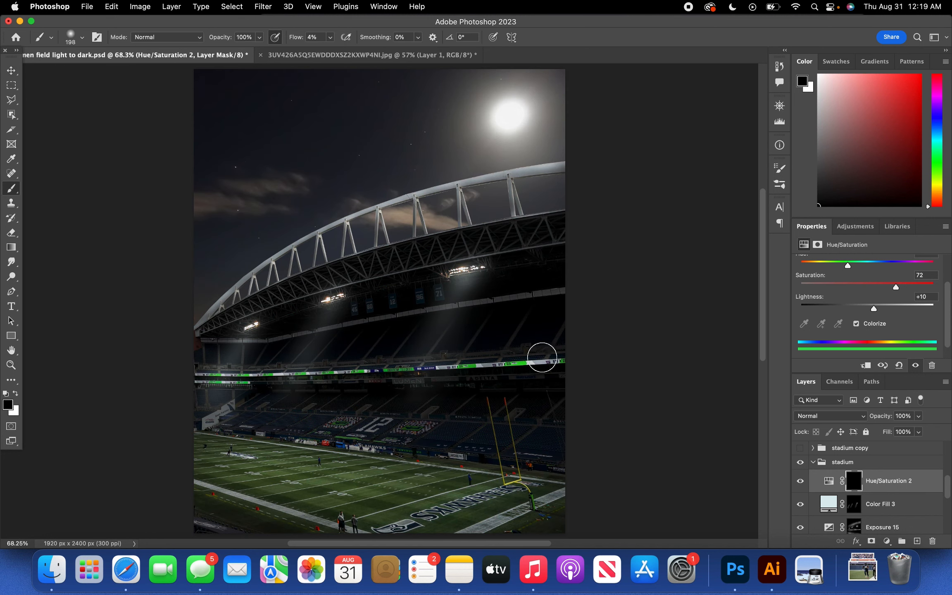
pyautogui.press('super+equal')
pyautogui.press('super+equal')
pyautogui.scroll(-10, 541, 351)
pyautogui.scroll(3, 539, 313)
pyautogui.scroll(7, 538, 313)
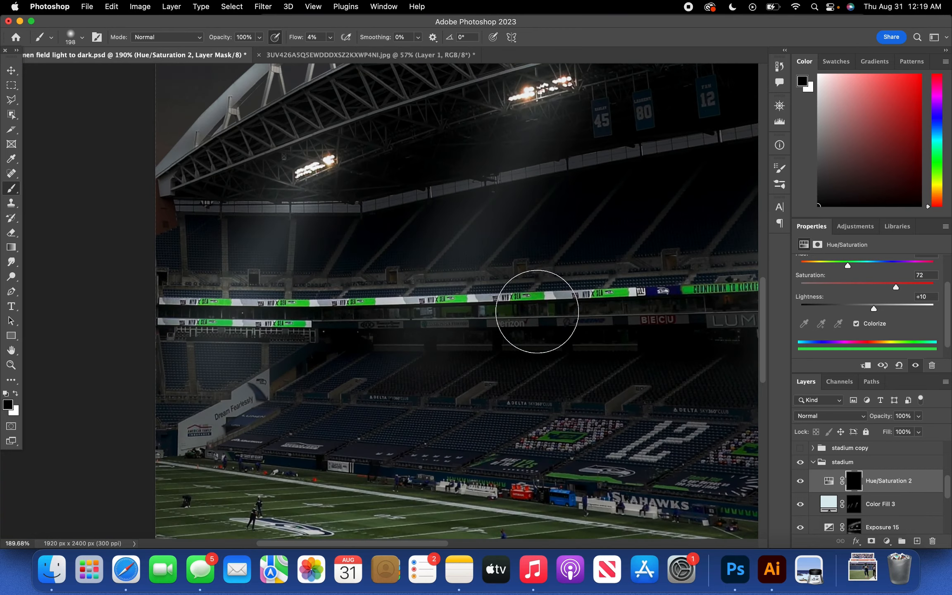
pyautogui.scroll(8, 537, 312)
pyautogui.scroll(-3, 537, 312)
pyautogui.hscroll(-3, 536, 312)
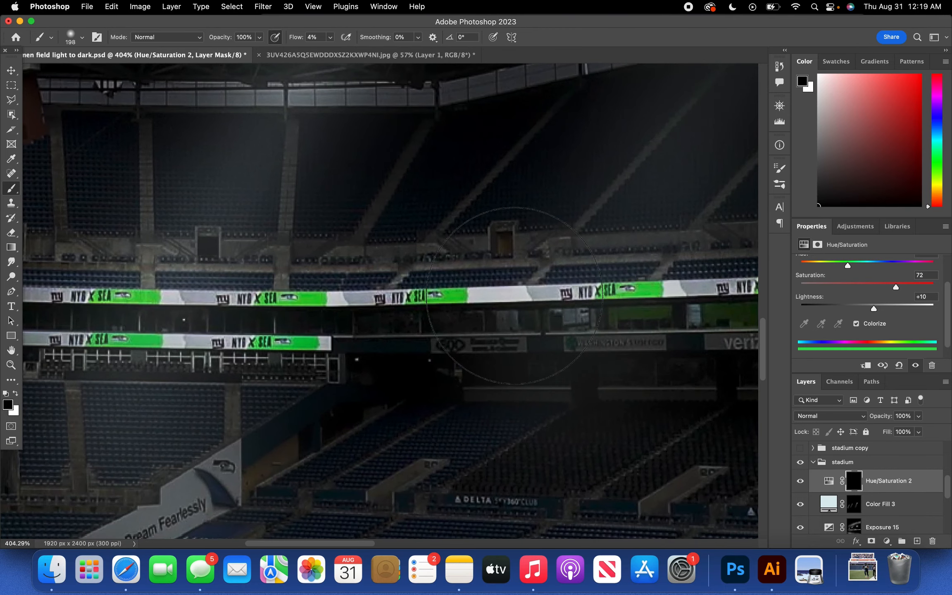
pyautogui.hscroll(-3, 532, 310)
pyautogui.click(77, 38)
pyautogui.click(98, 71)
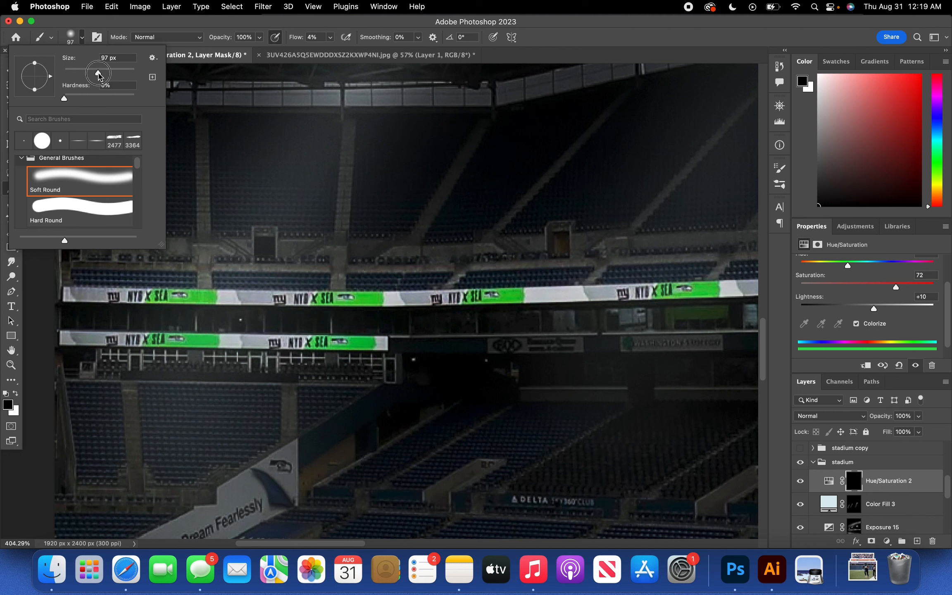
pyautogui.click(101, 24)
pyautogui.click(81, 36)
pyautogui.click(109, 22)
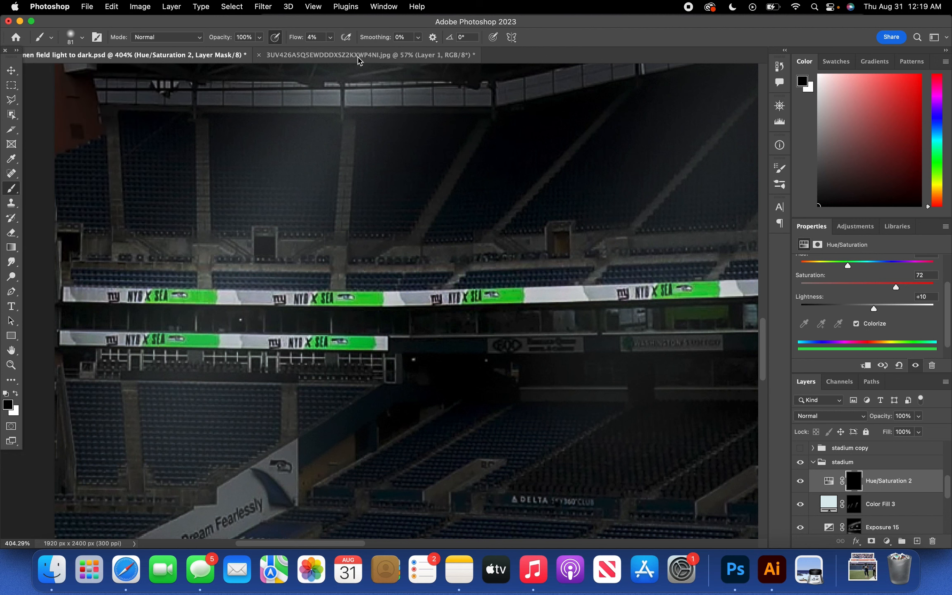
pyautogui.press('x')
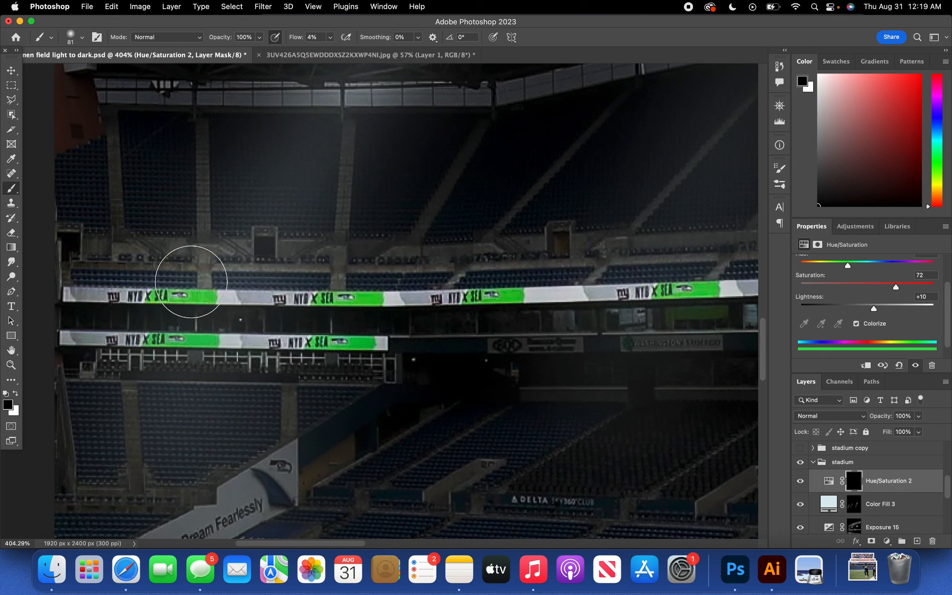
# - Paint white on the Hue/Saturation 2 mask to cast green glow around the green panels of the NYG X SEA boards at the stadium's left end
pyautogui.moveTo(199, 268)
pyautogui.mouseDown()
pyautogui.moveTo(198, 301)
pyautogui.moveTo(215, 294)
pyautogui.moveTo(161, 292)
pyautogui.moveTo(177, 337)
pyautogui.moveTo(151, 334)
pyautogui.mouseUp()
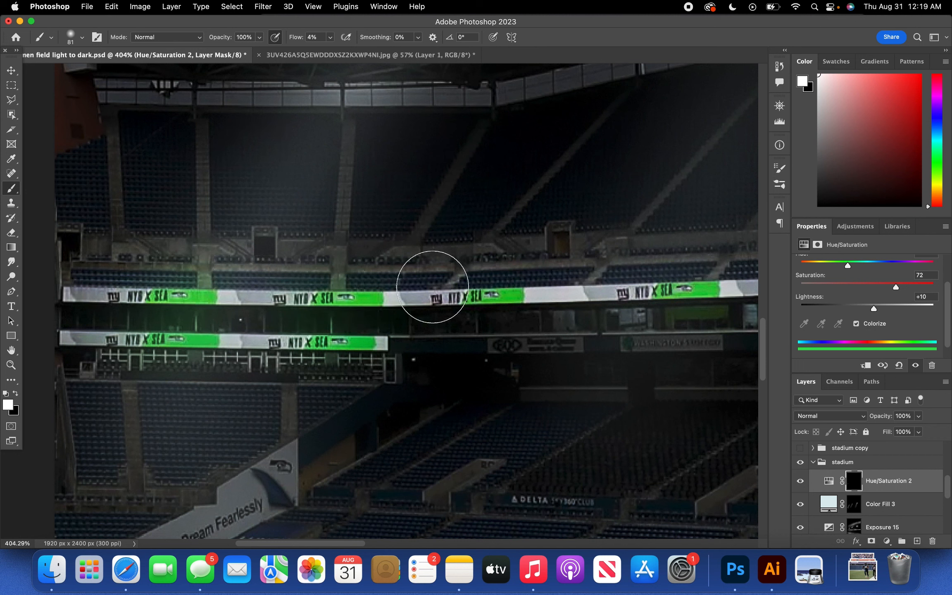
pyautogui.hscroll(5, 694, 272)
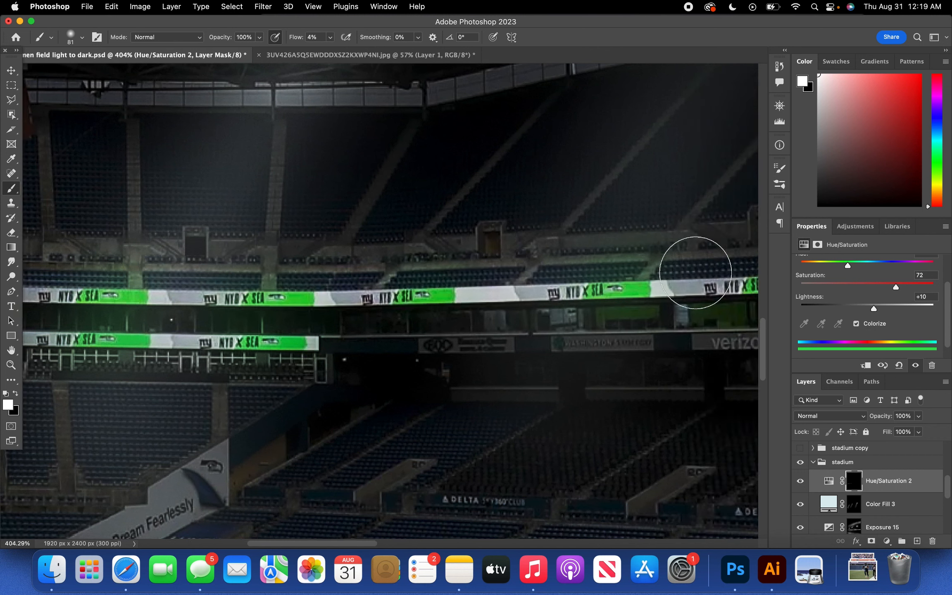
pyautogui.hscroll(6, 599, 290)
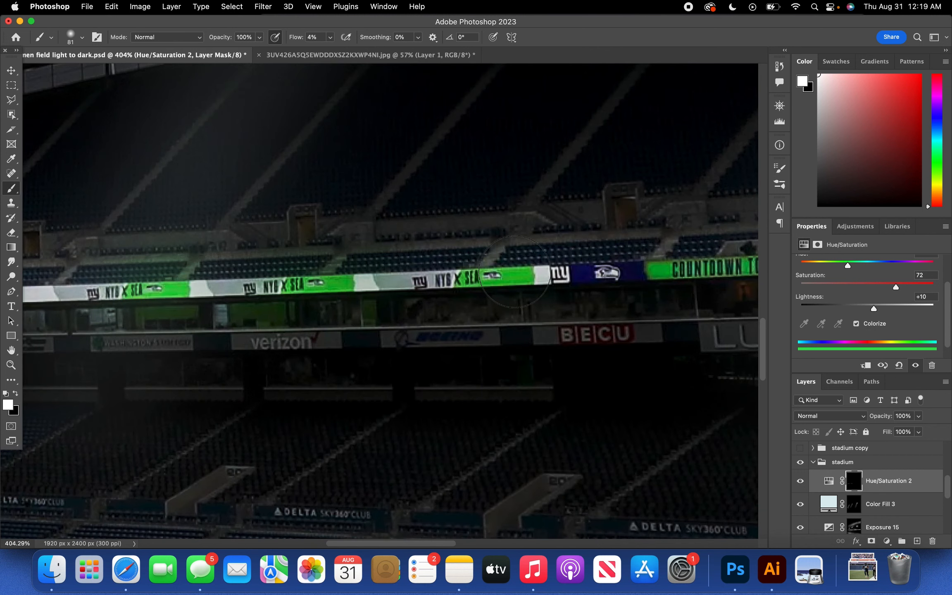
# - Continue painting the green glow from the COUNTDOWN TO KICKOFF board along the ribbon to the image's right edge
pyautogui.hscroll(5, 617, 261)
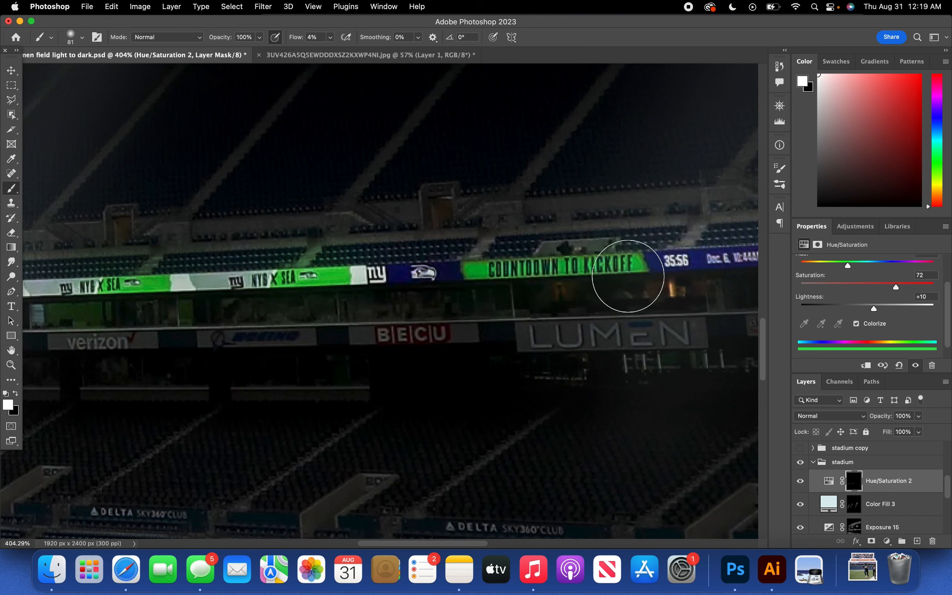
pyautogui.hscroll(1, 586, 256)
pyautogui.hscroll(6, 607, 252)
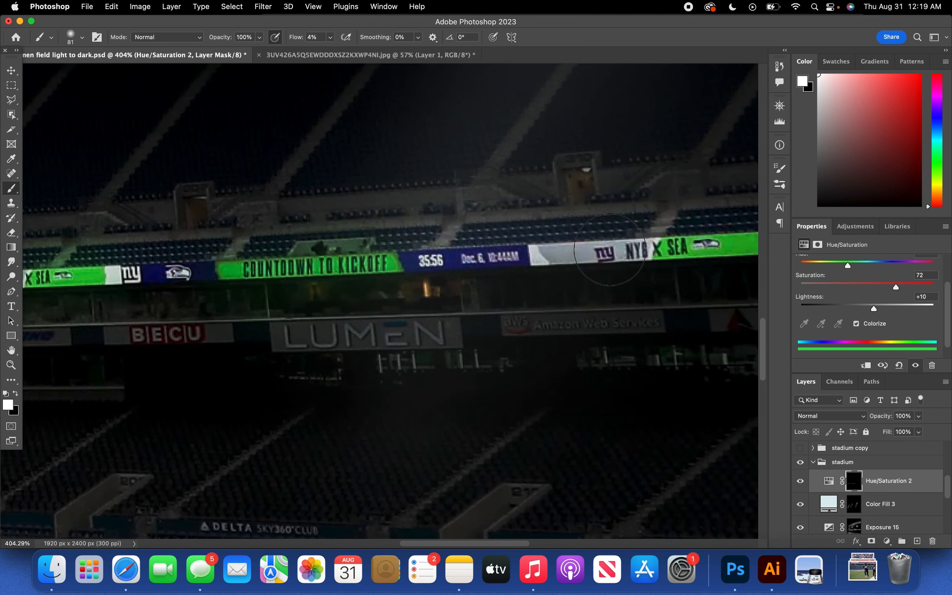
pyautogui.hscroll(1, 661, 231)
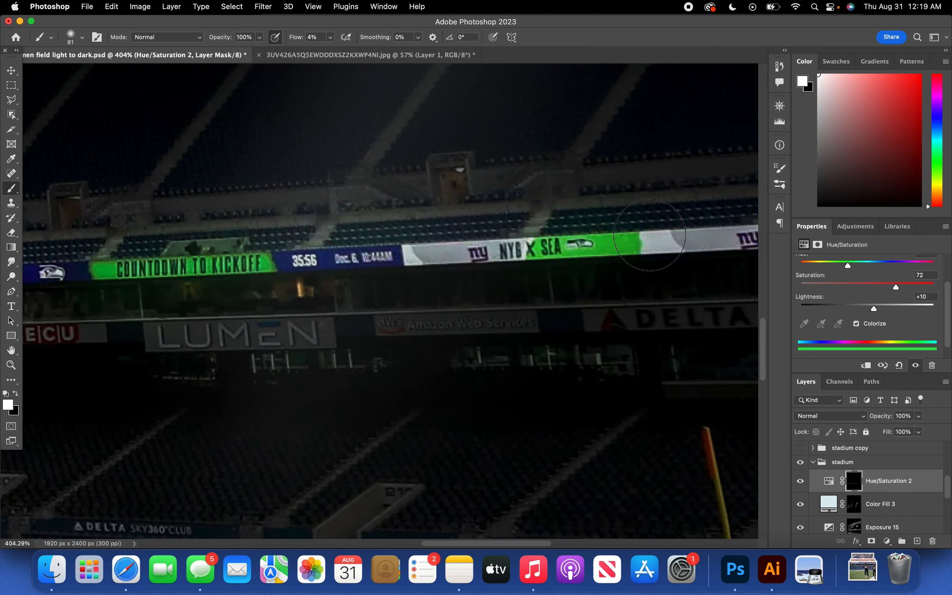
pyautogui.hscroll(6, 640, 225)
pyautogui.hscroll(1, 558, 223)
pyautogui.hscroll(4, 491, 217)
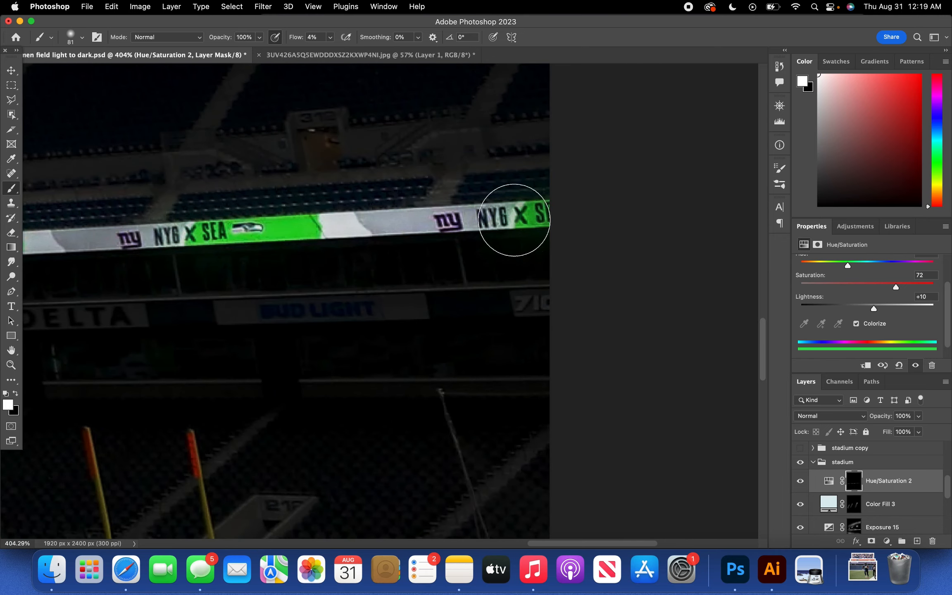
# - Strengthen the green glow with a second painting pass along the ribbon boards, working back to the stadium's left end
pyautogui.hscroll(-7, 475, 231)
pyautogui.hscroll(-9, 349, 242)
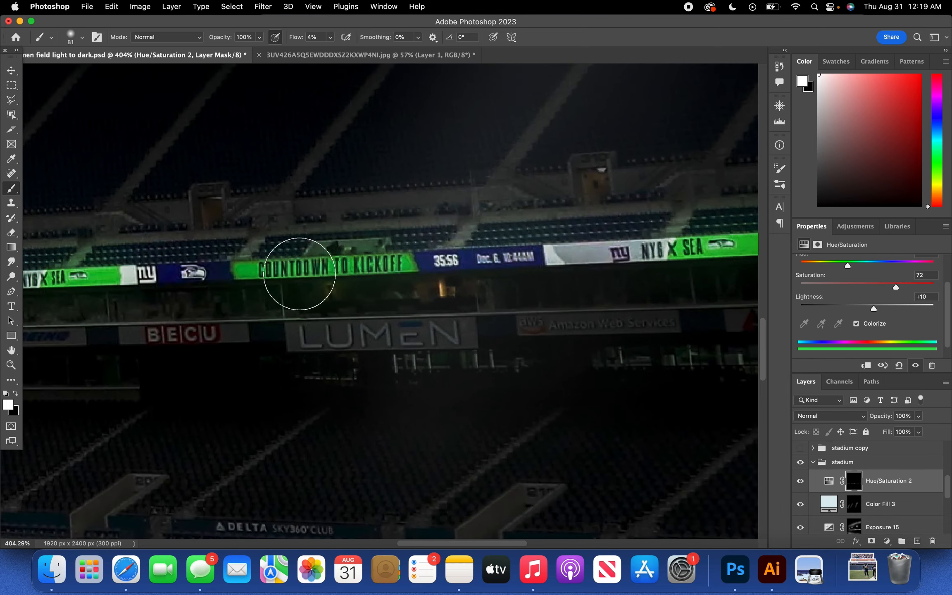
pyautogui.hscroll(-6, 165, 275)
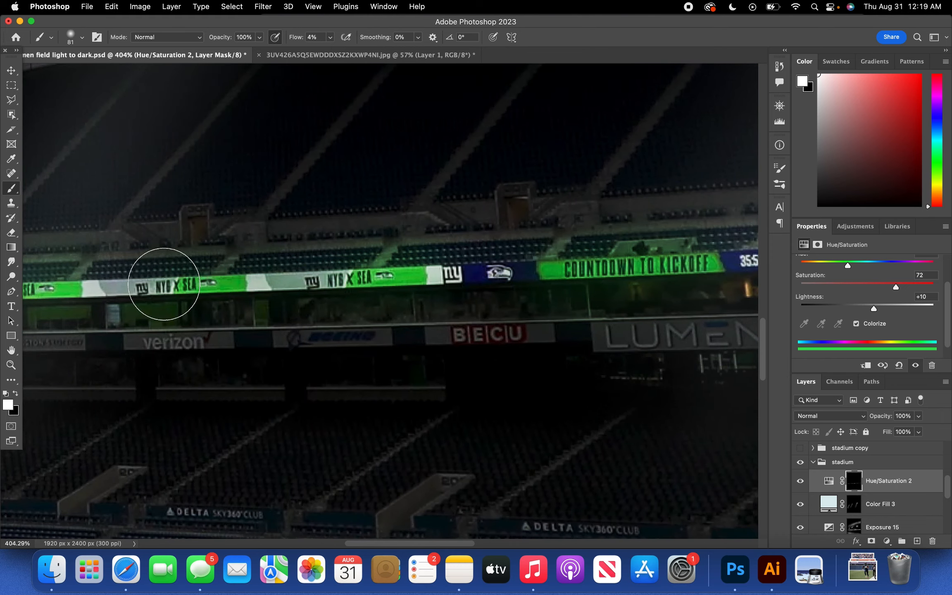
pyautogui.hscroll(-10, 163, 276)
pyautogui.hscroll(-1, 244, 281)
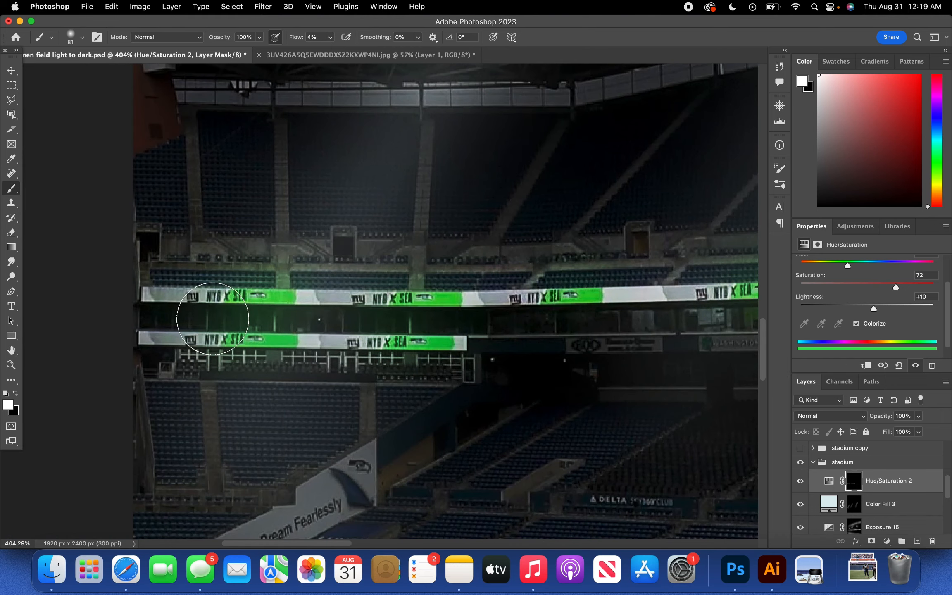
# - Compare the whole image with and without the Hue/Saturation 2 glow, and deselect the layer
pyautogui.click(313, 7)
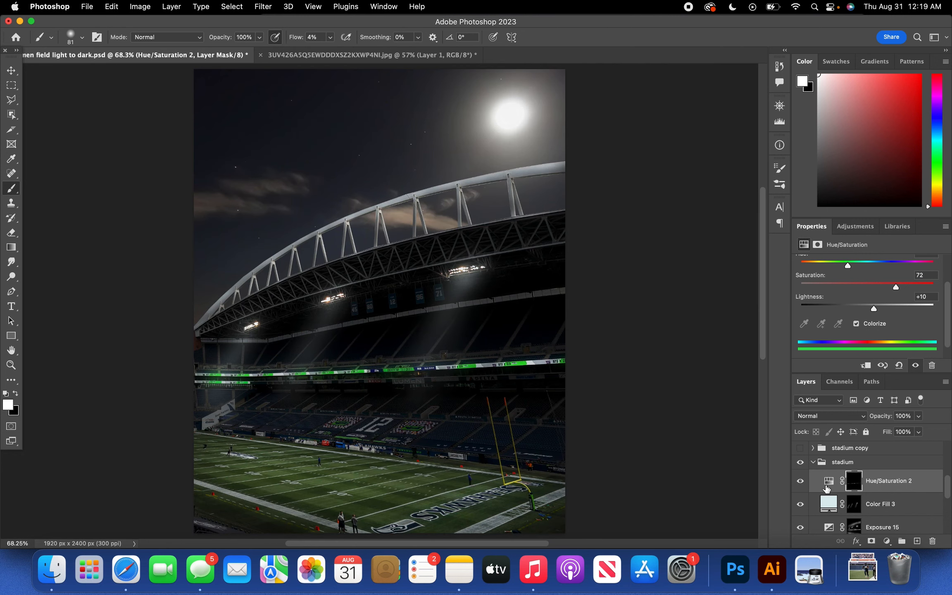
pyautogui.click(800, 480)
pyautogui.click(800, 481)
pyautogui.click(11, 70)
pyautogui.click(112, 191)
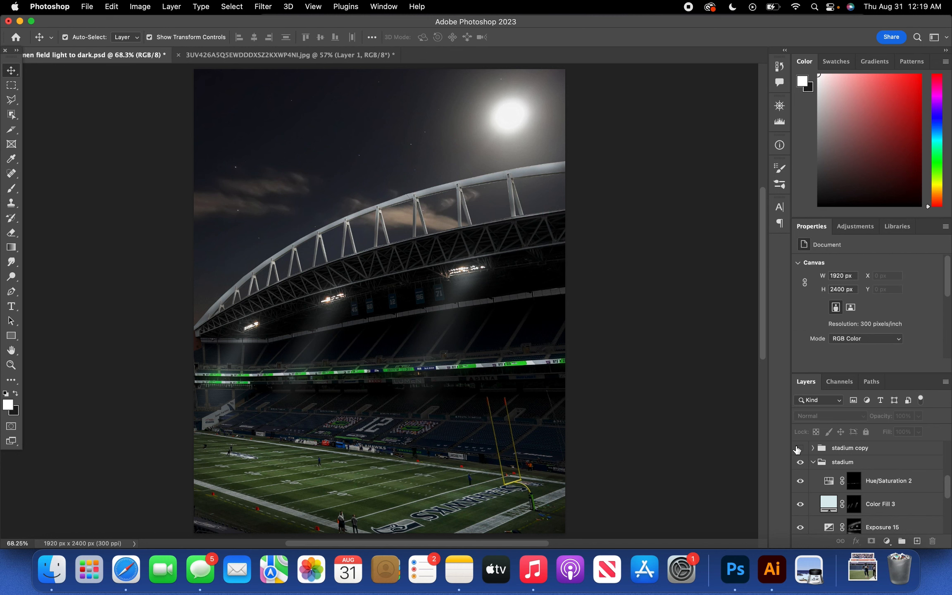
# - Collapse the stadium group, move the football player's Layer 12 directly above it, and make the player visible
pyautogui.click(814, 463)
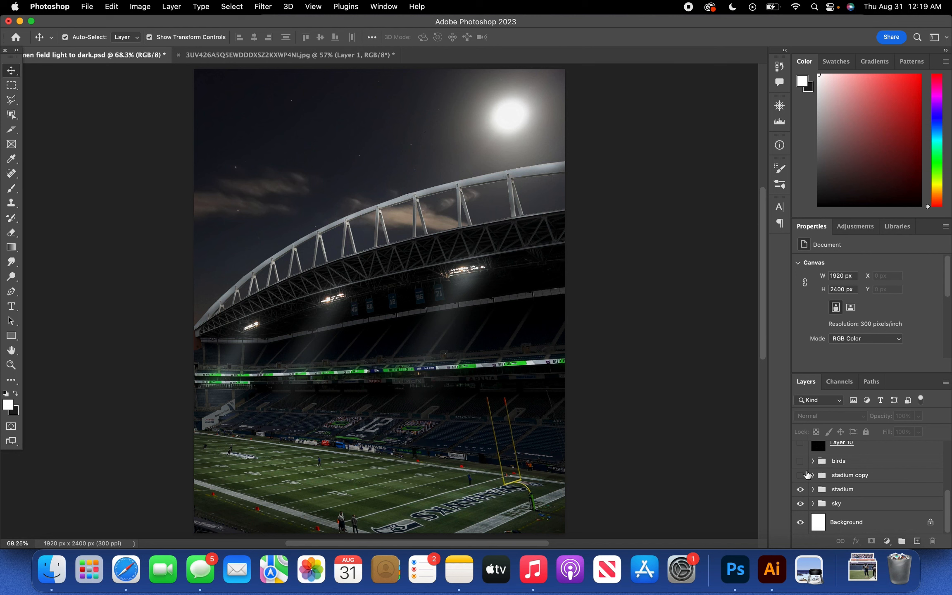
pyautogui.scroll(5, 843, 475)
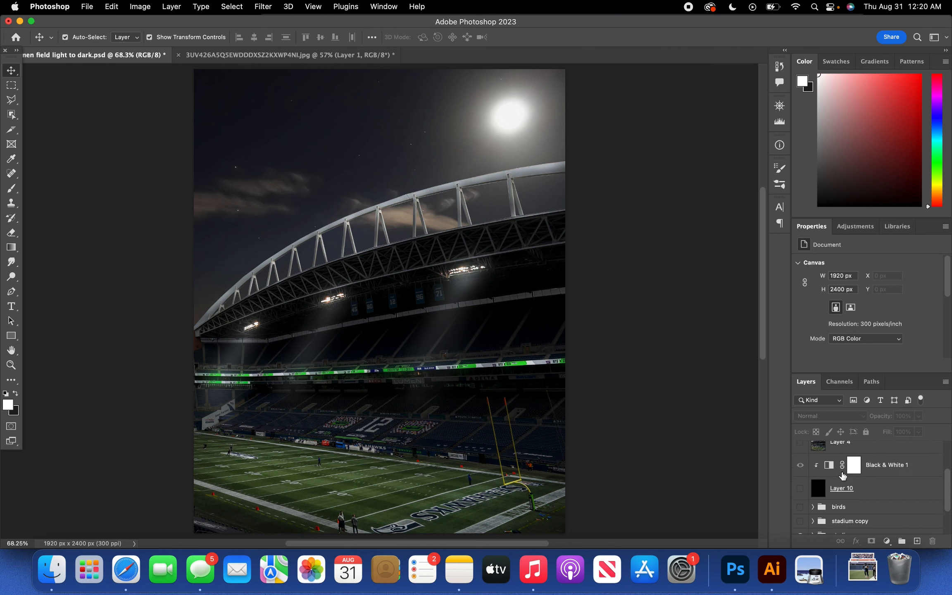
pyautogui.moveTo(849, 463); pyautogui.dragTo(855, 487)
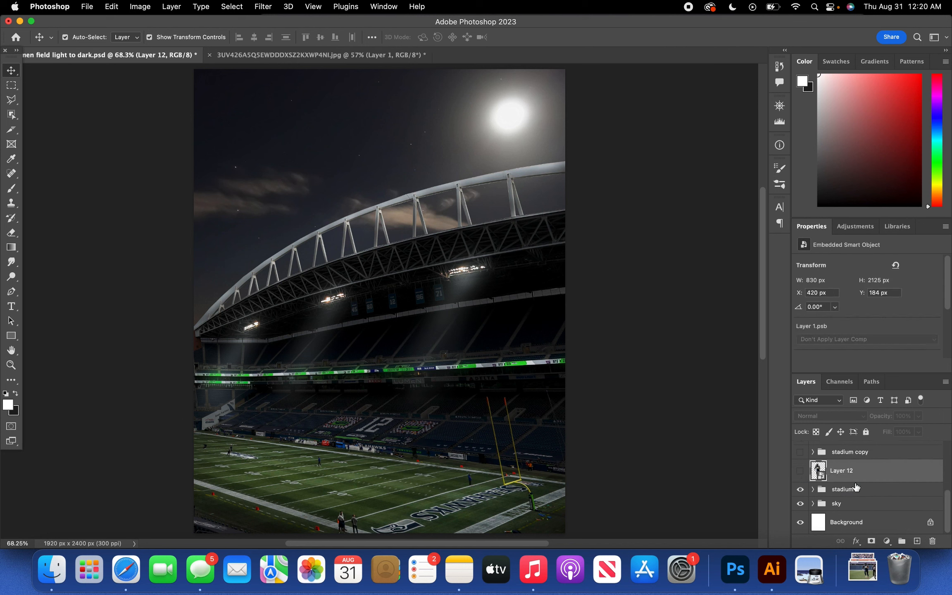
pyautogui.click(800, 471)
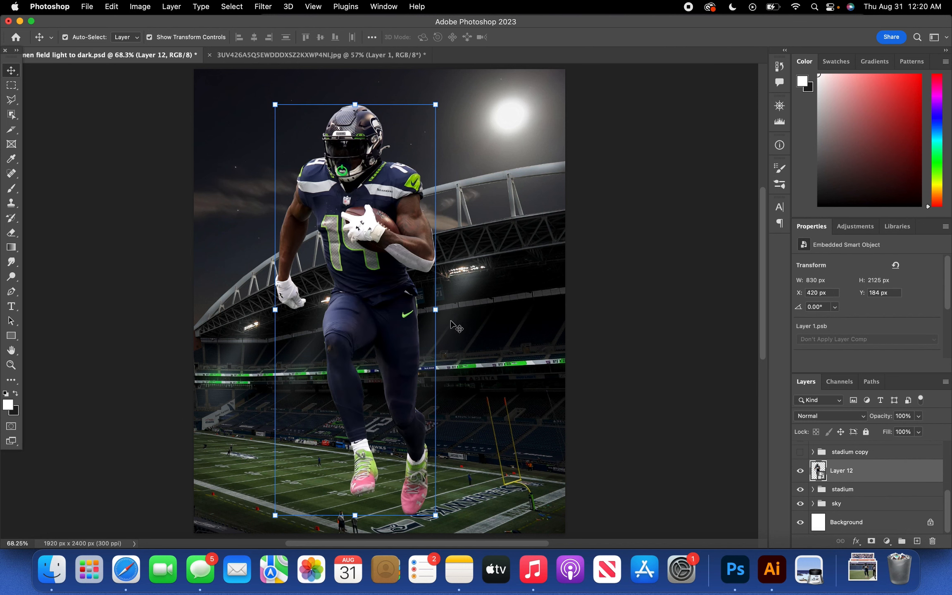
# - Scale the player down to 73.79%, shift him slightly over the stadium, apply the transform and deselect the layer
pyautogui.moveTo(434, 313); pyautogui.dragTo(395, 331)
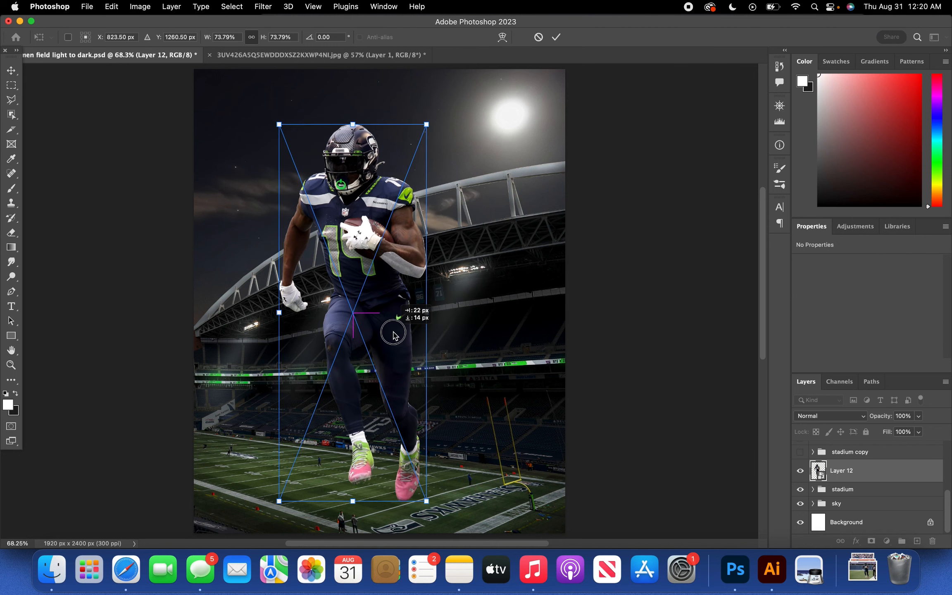
pyautogui.press('Return')
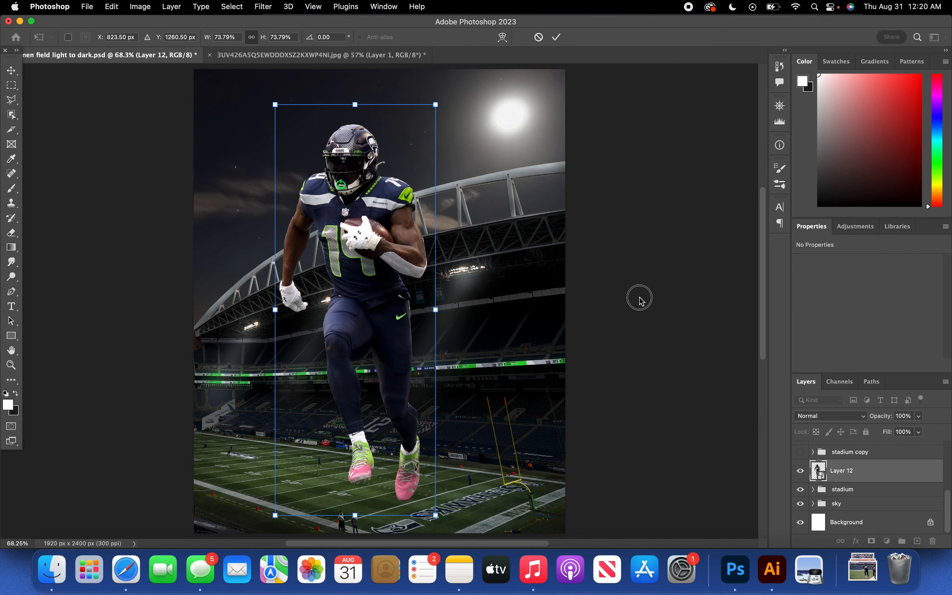
pyautogui.click(654, 282)
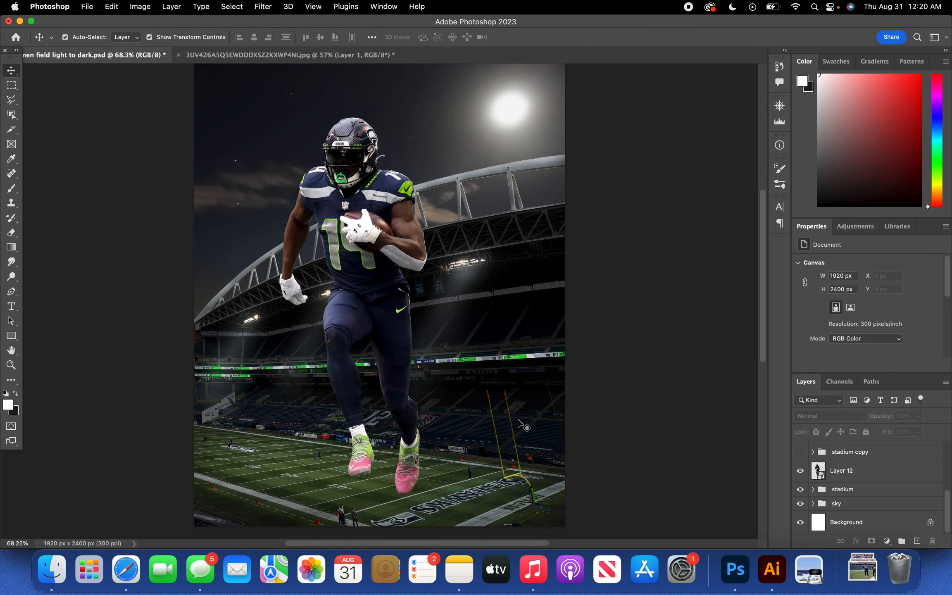
# - Add a Curves adjustment layer above the player's Layer 12 and clip it to the player
pyautogui.click(895, 476)
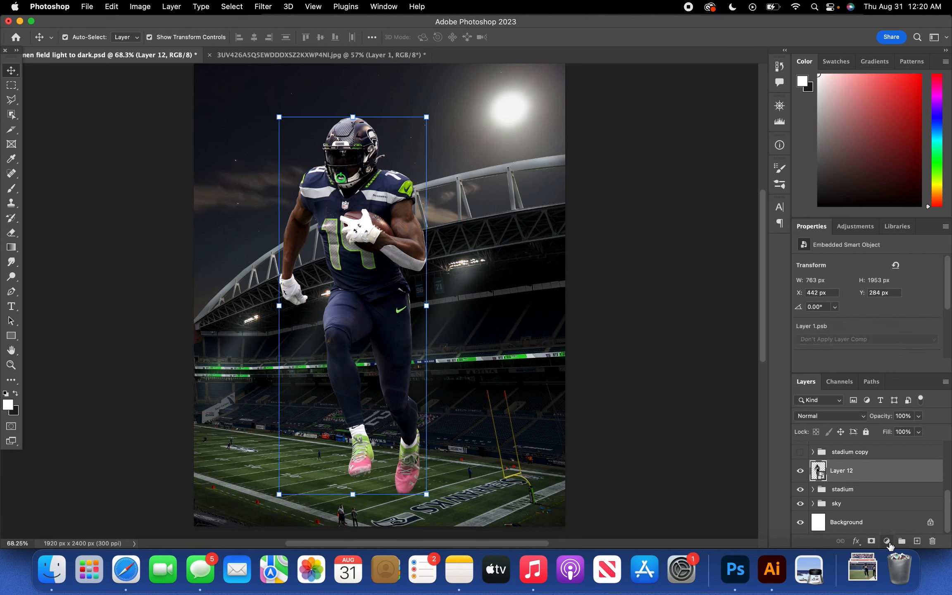
pyautogui.click(886, 541)
pyautogui.click(905, 356)
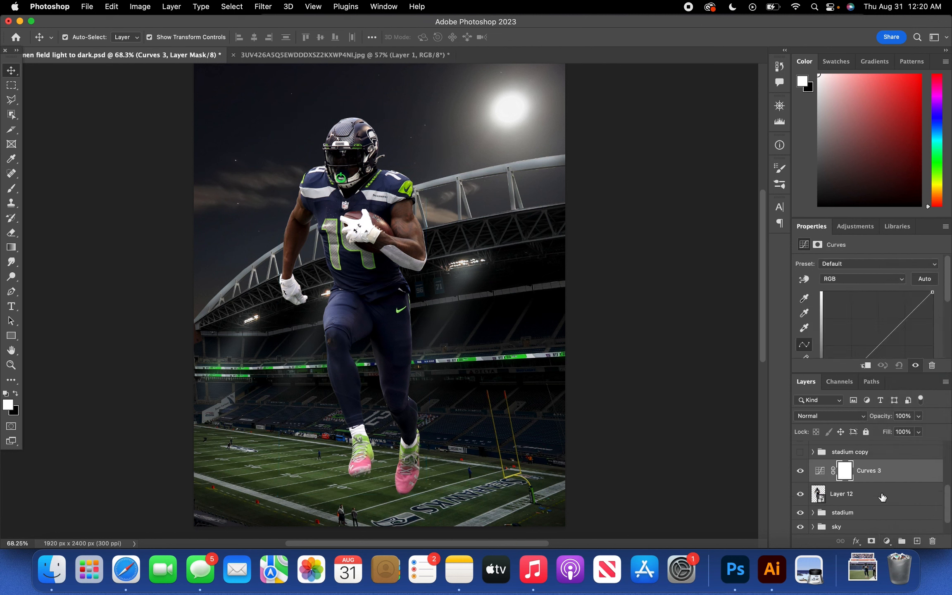
pyautogui.keyDown('alt'); pyautogui.click(892, 482); pyautogui.keyUp('alt')
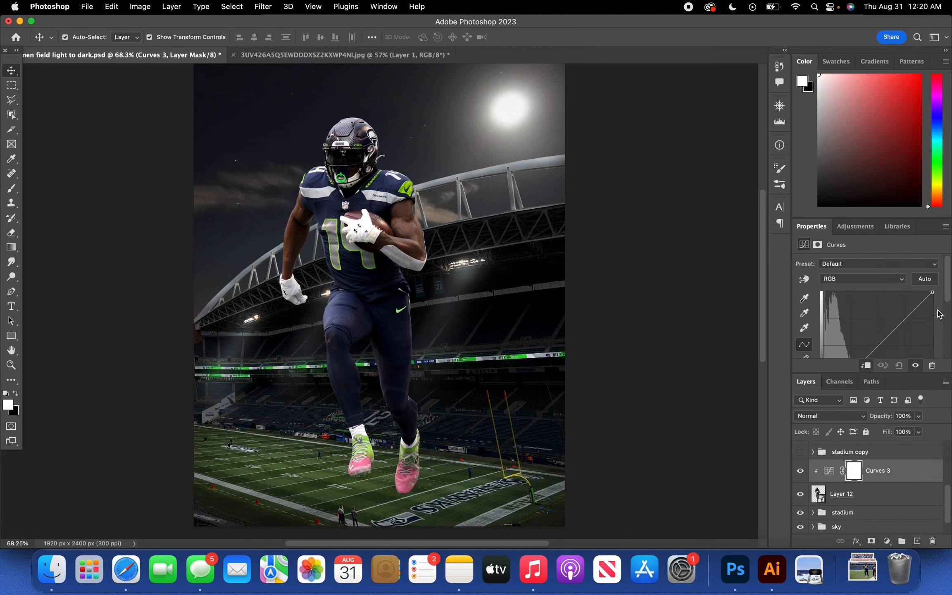
# - Darken the player by bending the Curves 3 curve downward with a shadow point at input 18, output 16, and compare before and after
pyautogui.moveTo(923, 301); pyautogui.dragTo(833, 309)
pyautogui.scroll(-3, 892, 312)
pyautogui.scroll(-2, 830, 315)
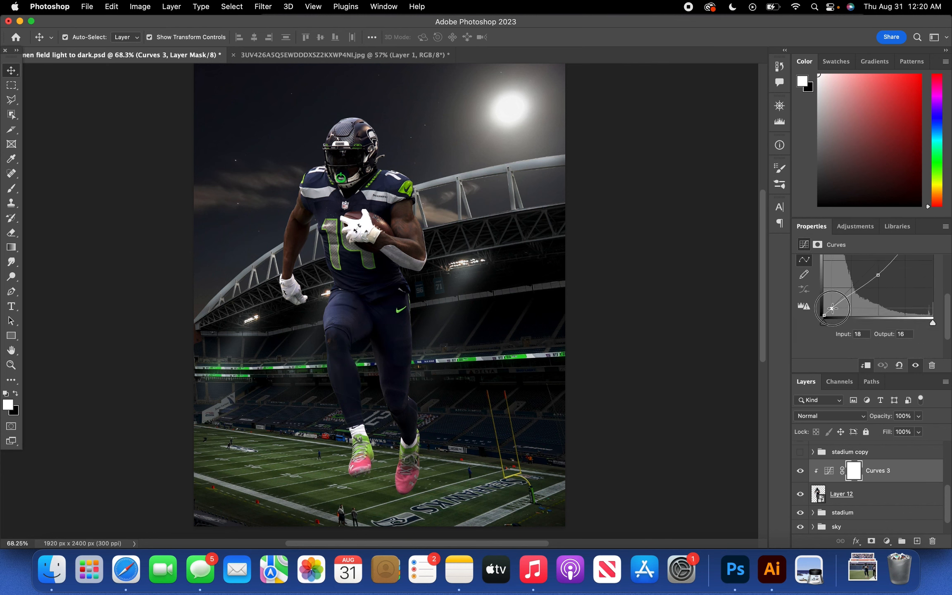
pyautogui.scroll(2, 874, 313)
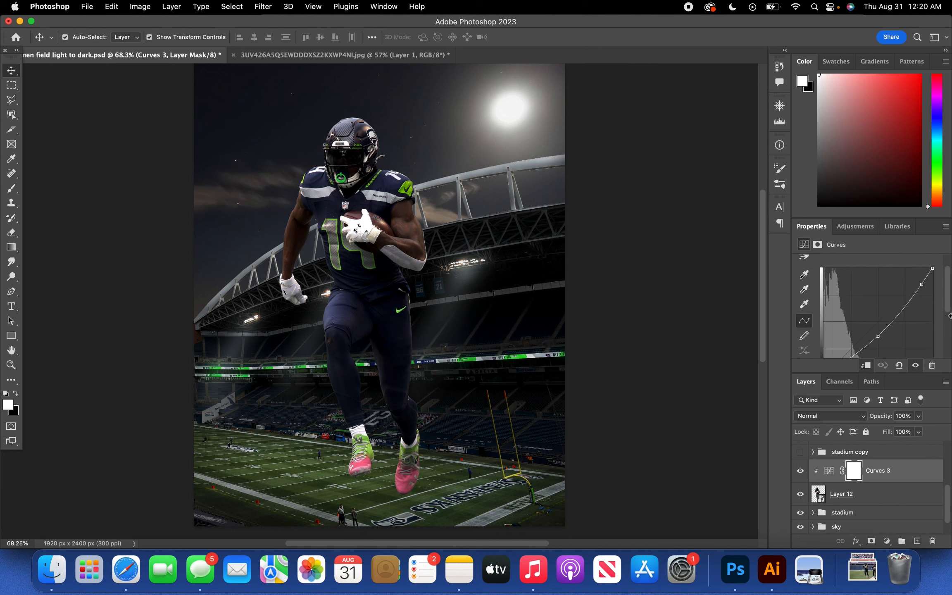
pyautogui.click(801, 474)
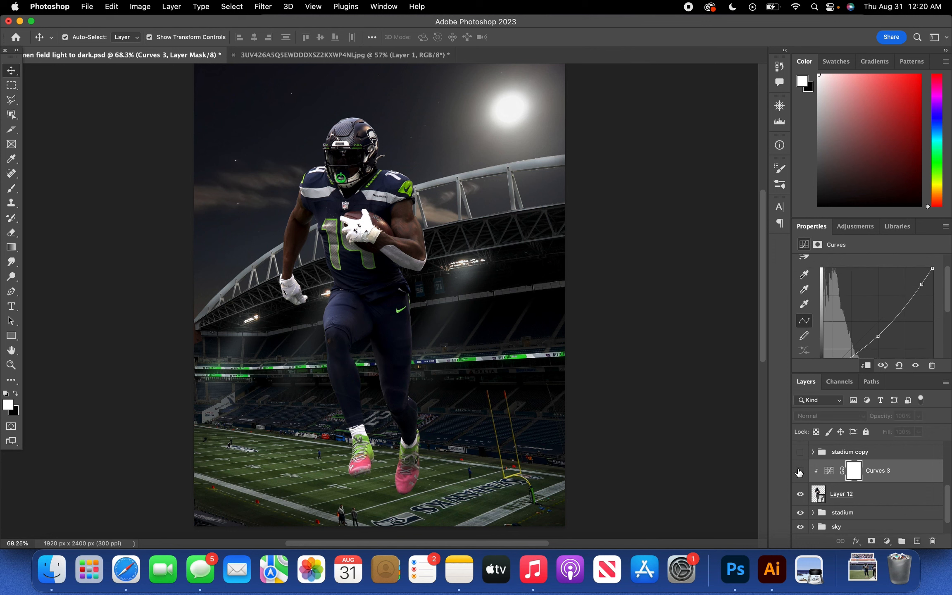
pyautogui.click(801, 474)
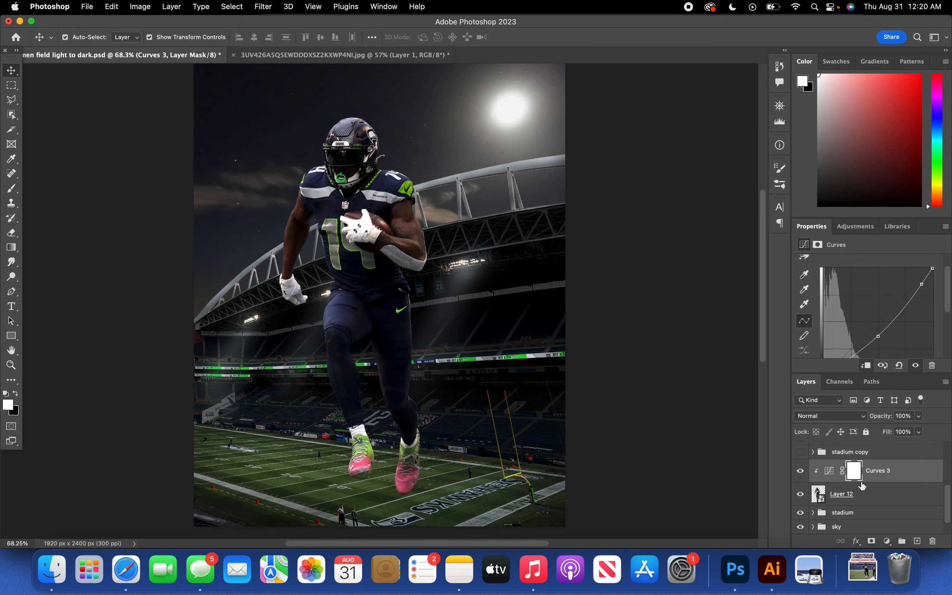
# - Add an Exposure adjustment layer above Curves 3 and clip it to the player
pyautogui.click(887, 540)
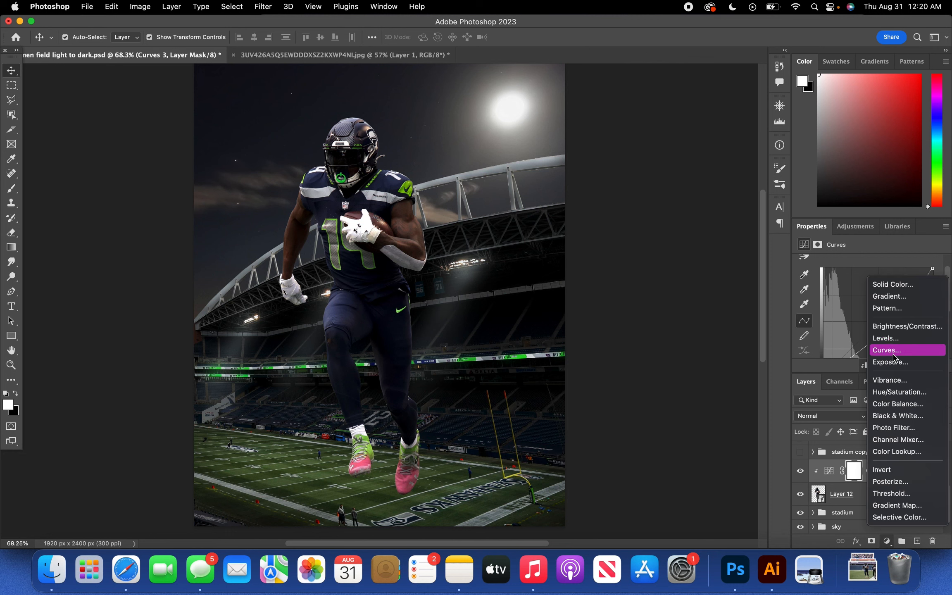
pyautogui.press('Escape')
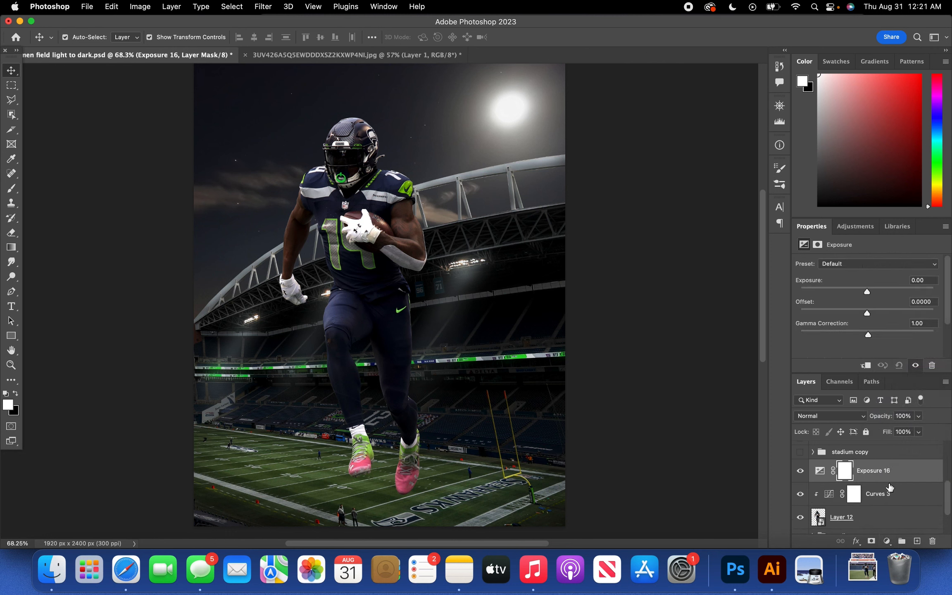
pyautogui.keyDown('alt'); pyautogui.click(895, 480); pyautogui.keyUp('alt')
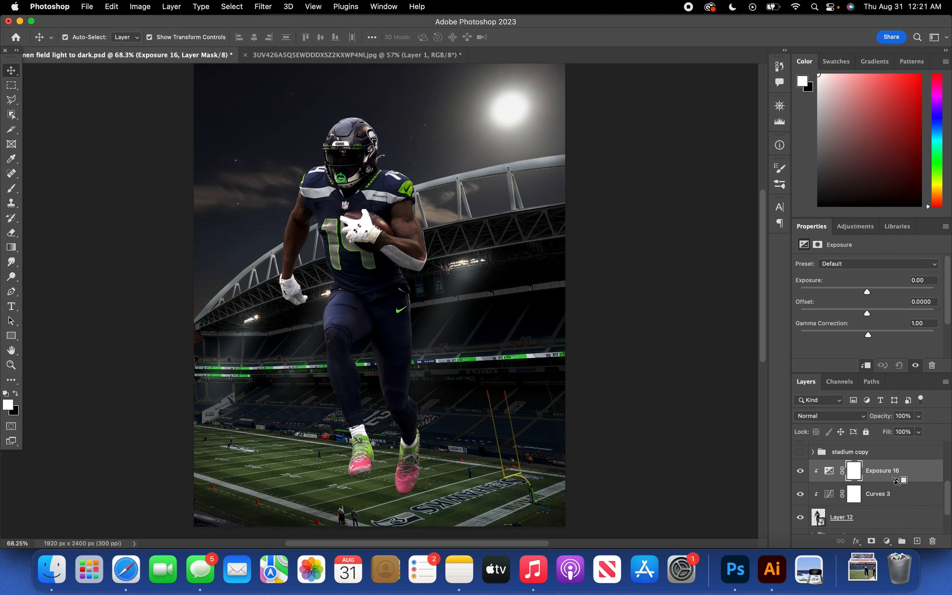
# - Darken the player further by setting the Exposure 16 adjustment's exposure to -2.09
pyautogui.moveTo(866, 291); pyautogui.dragTo(836, 293)
pyautogui.doubleClick(838, 292)
pyautogui.click(849, 291)
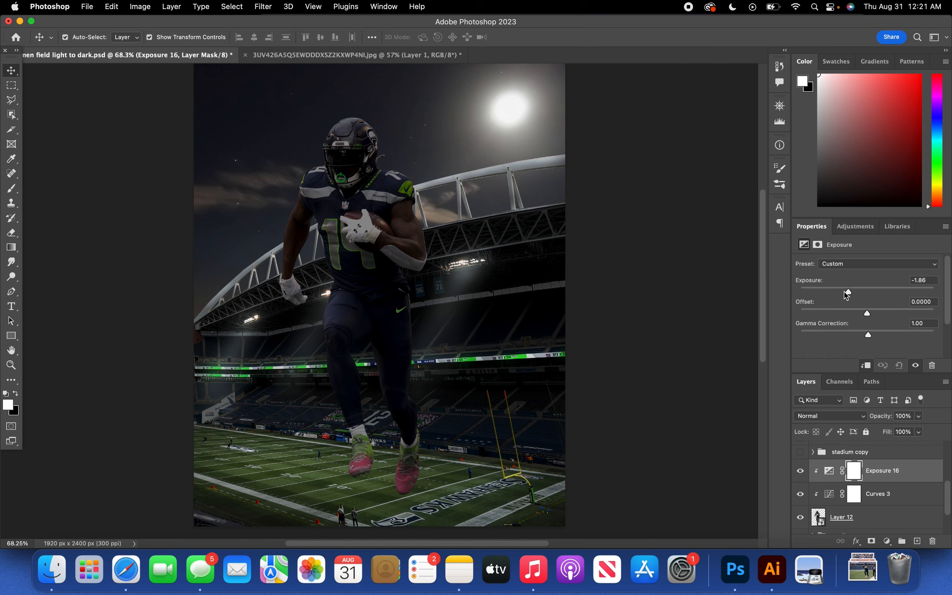
pyautogui.moveTo(846, 293); pyautogui.dragTo(845, 295)
# - Activate the Brush tool and examine the darkened player from helmet to cleats for edges that should catch the light
pyautogui.press('b')
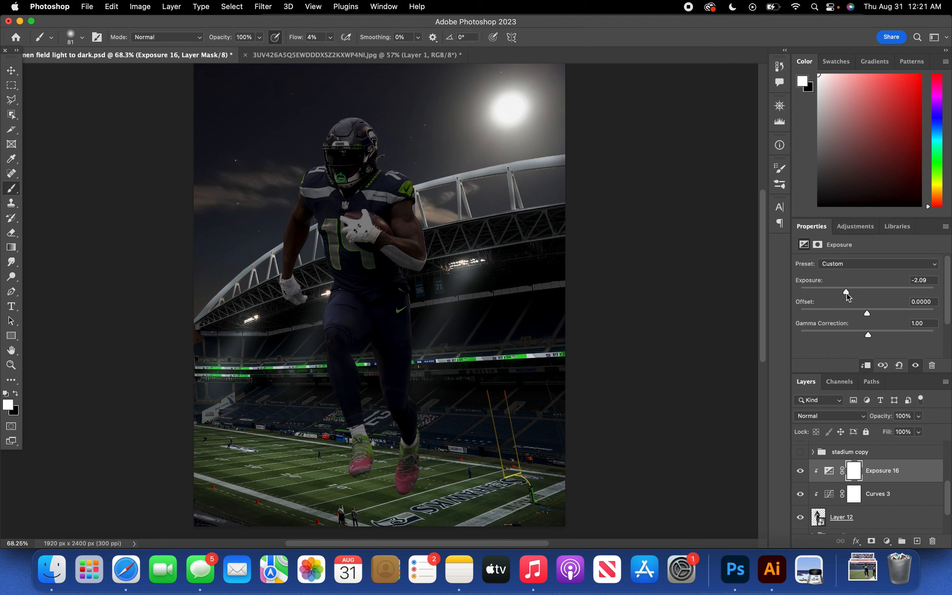
pyautogui.scroll(5, 467, 172)
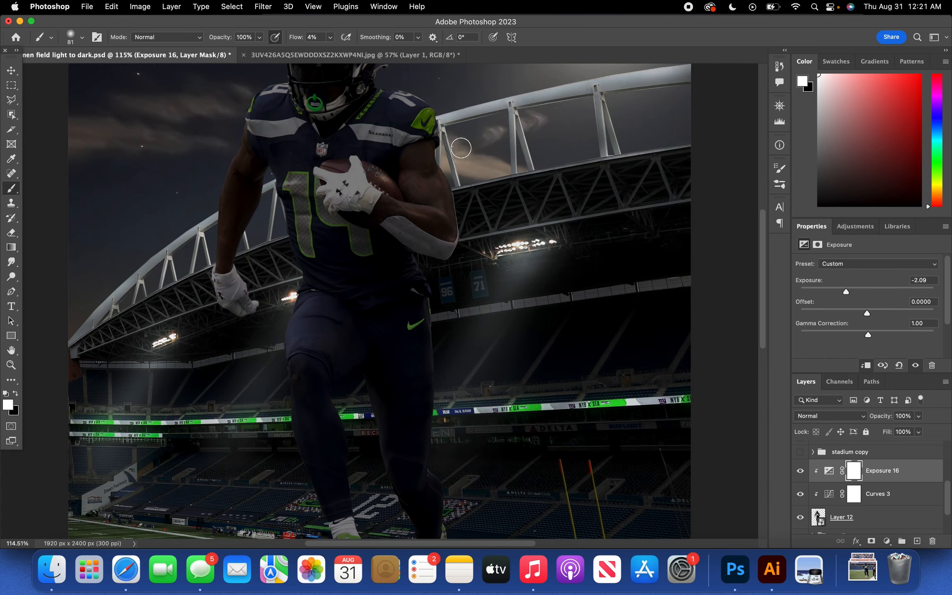
pyautogui.scroll(3, 454, 202)
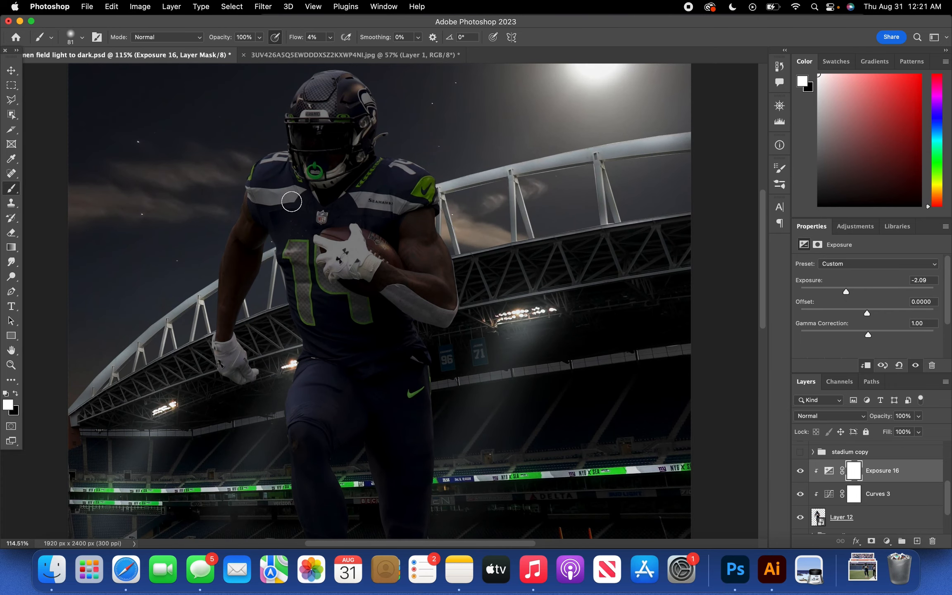
pyautogui.scroll(2, 338, 169)
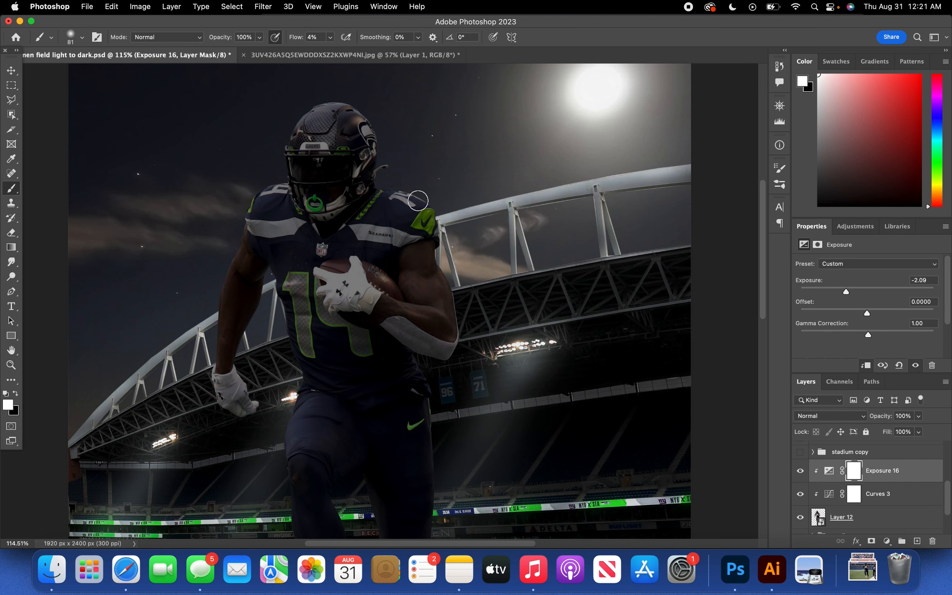
pyautogui.scroll(-5, 475, 289)
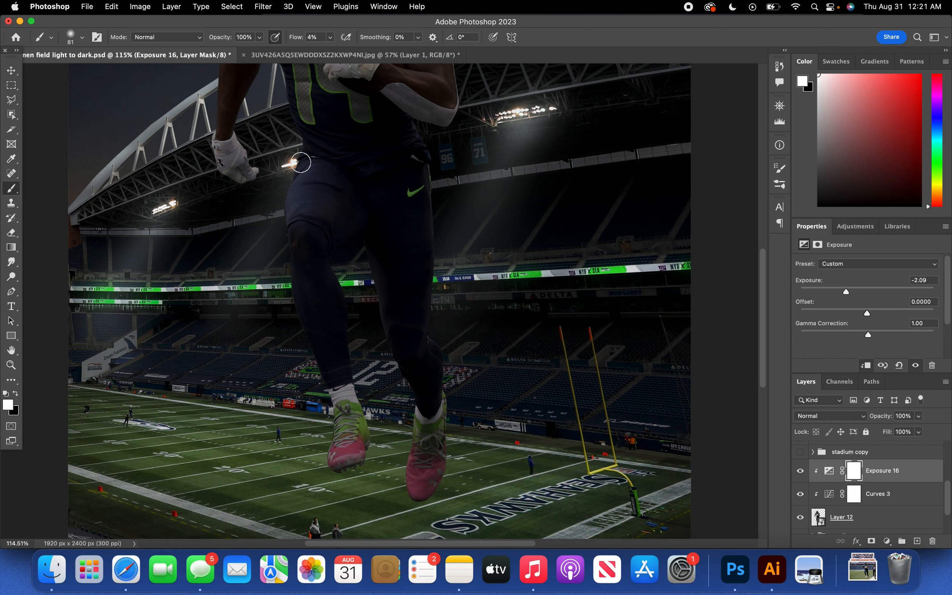
pyautogui.scroll(10, 475, 121)
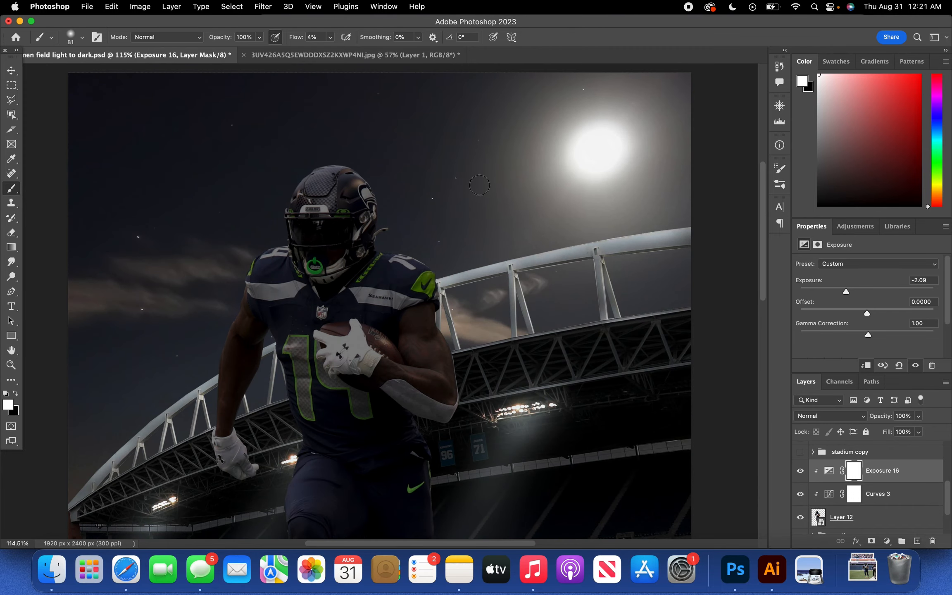
pyautogui.scroll(-3, 429, 194)
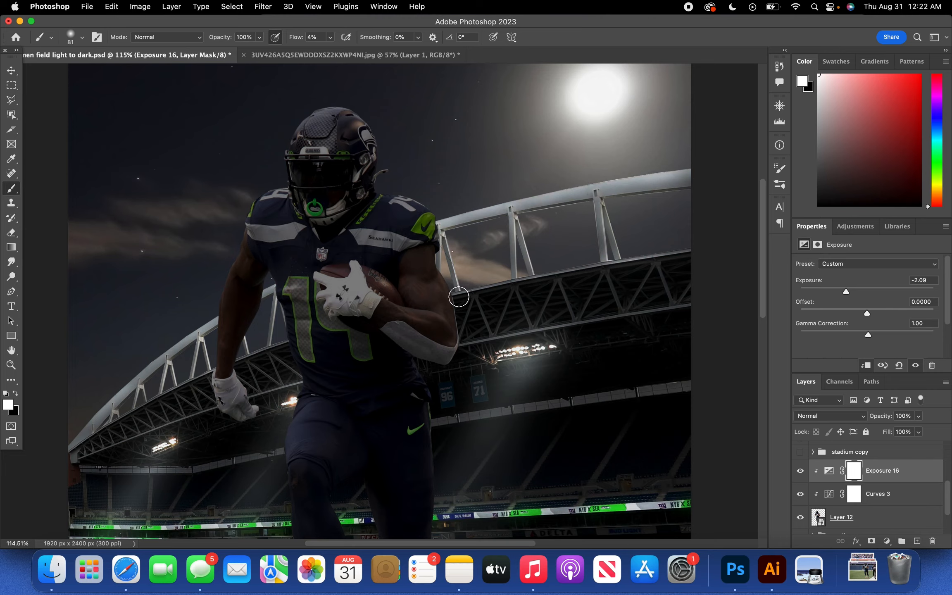
pyautogui.scroll(-7, 438, 300)
pyautogui.scroll(-8, 450, 392)
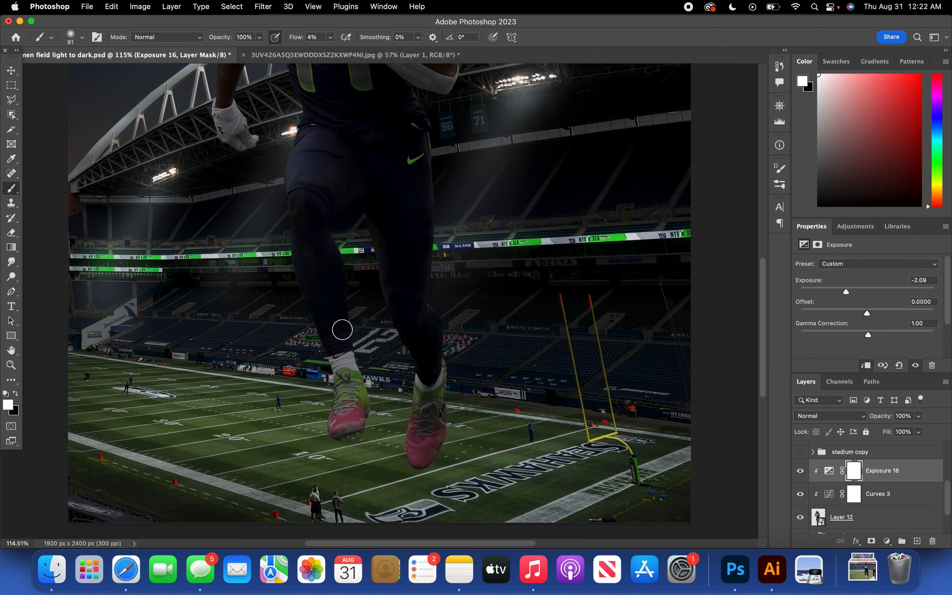
pyautogui.scroll(8, 366, 356)
pyautogui.scroll(3, 295, 129)
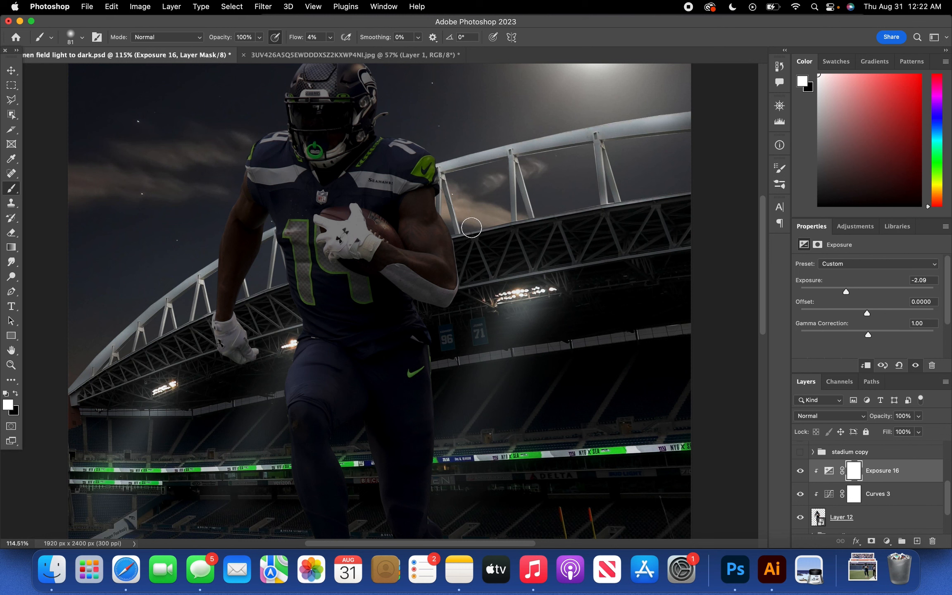
# - Paint black on the Exposure 16 mask over the top of the helmet and raise the brush flow to 9%
pyautogui.press('x')
pyautogui.scroll(5, 374, 68)
pyautogui.moveTo(374, 124); pyautogui.dragTo(322, 136)
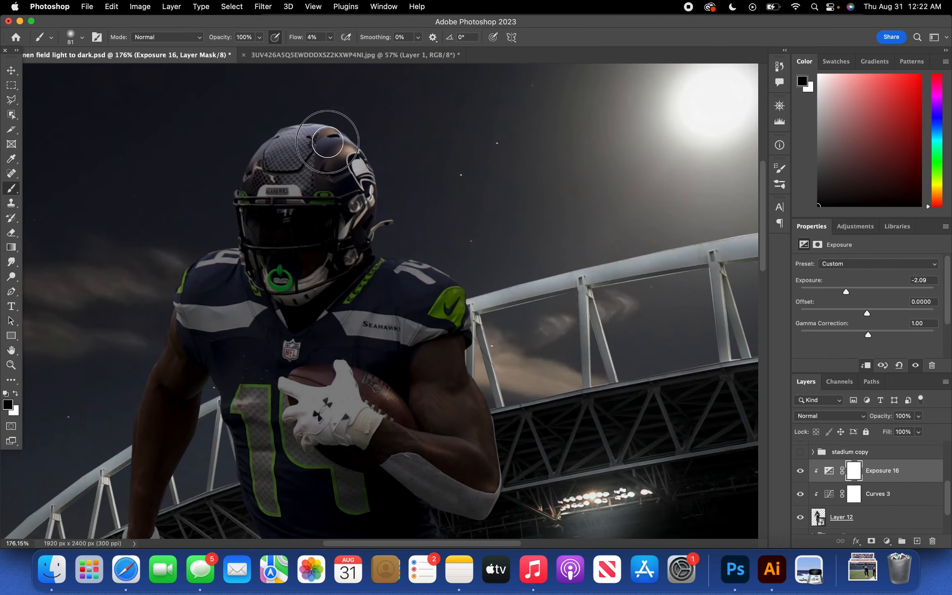
pyautogui.hotkey('shift', '0')
pyautogui.hotkey('shift', '9')
# - Bring light back along the player's shoulders, arms, legs and cleats on the Exposure 16 mask, and compare before and after
pyautogui.scroll(-10, 495, 397)
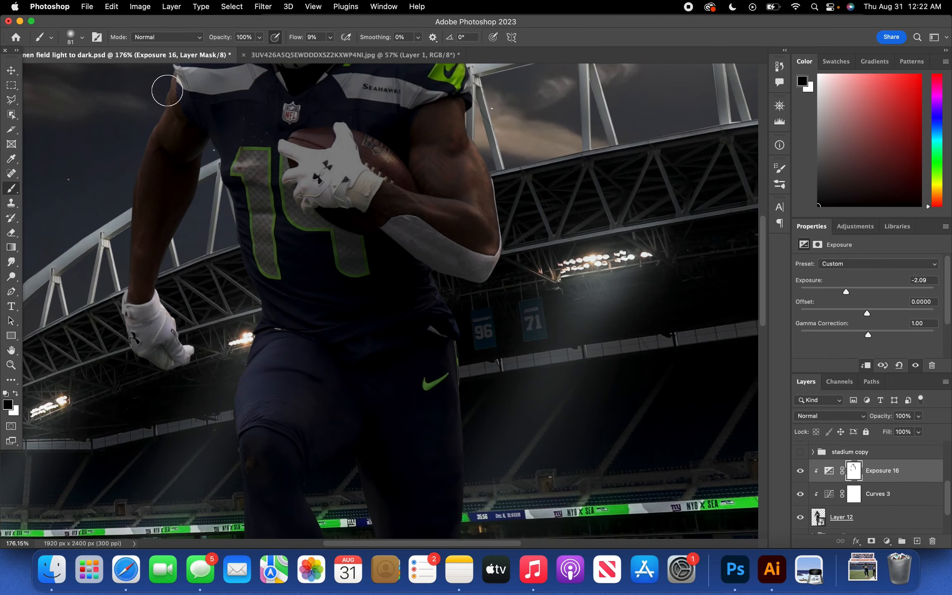
pyautogui.scroll(-5, 314, 386)
pyautogui.scroll(10, 463, 128)
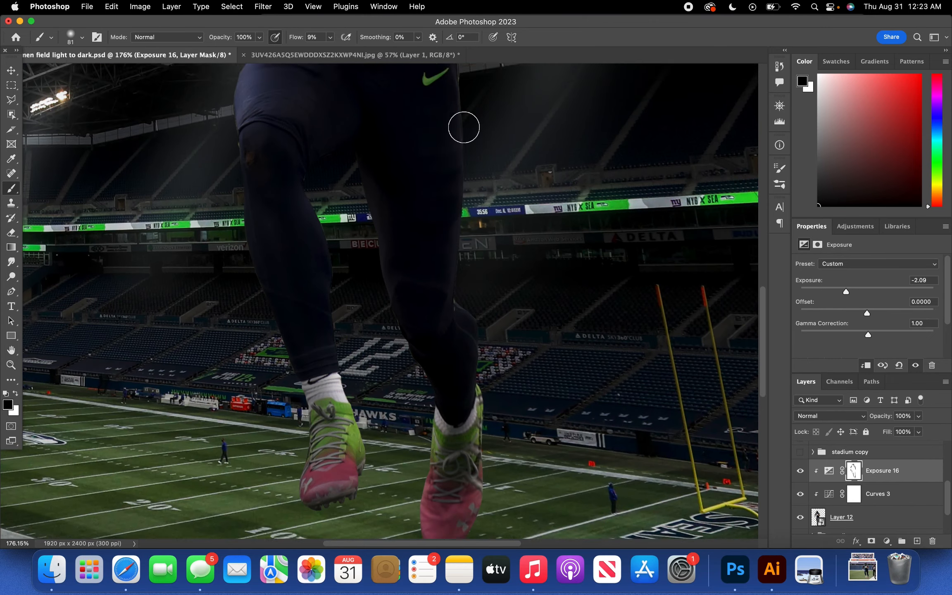
pyautogui.scroll(-10, 450, 85)
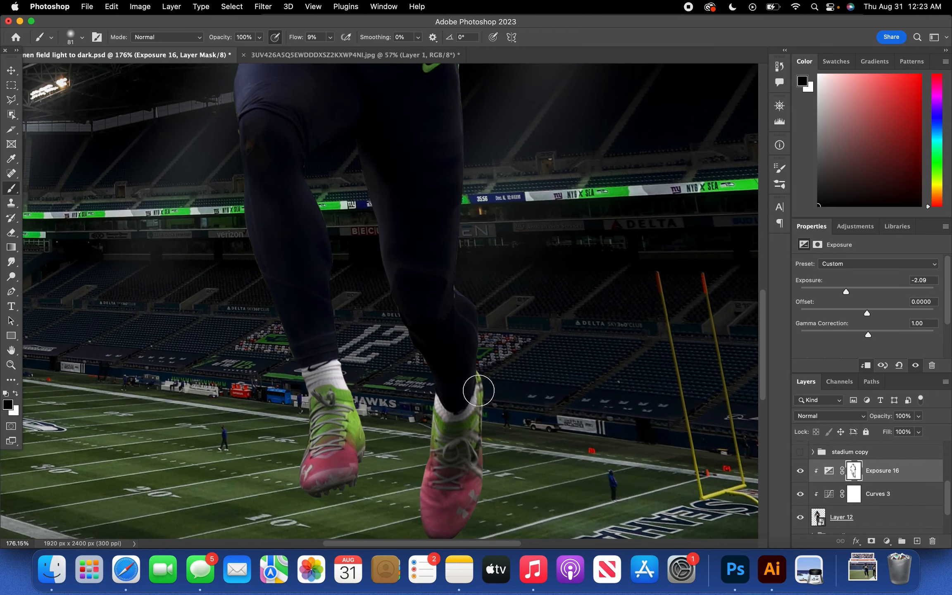
pyautogui.scroll(10, 475, 389)
pyautogui.press('super+0')
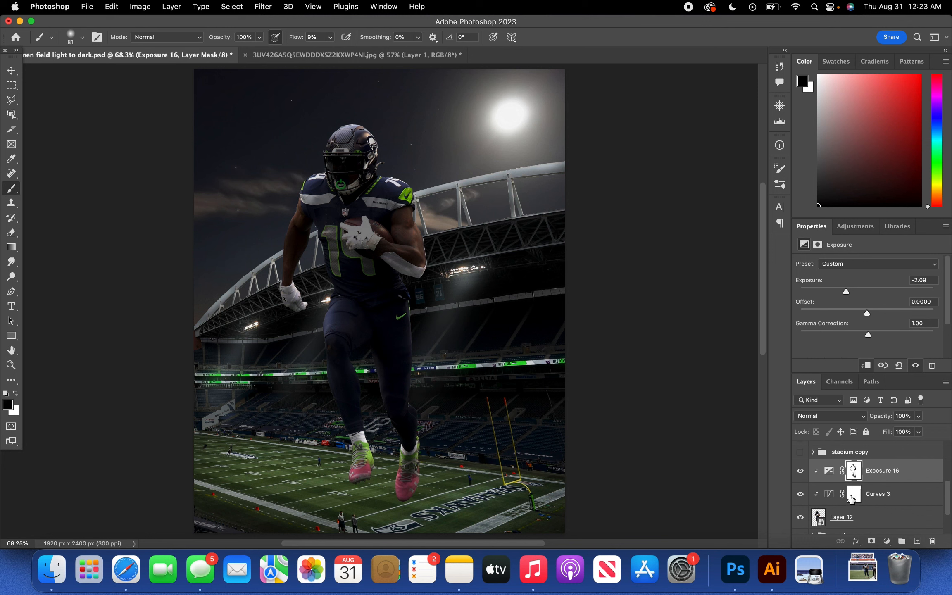
pyautogui.click(800, 470)
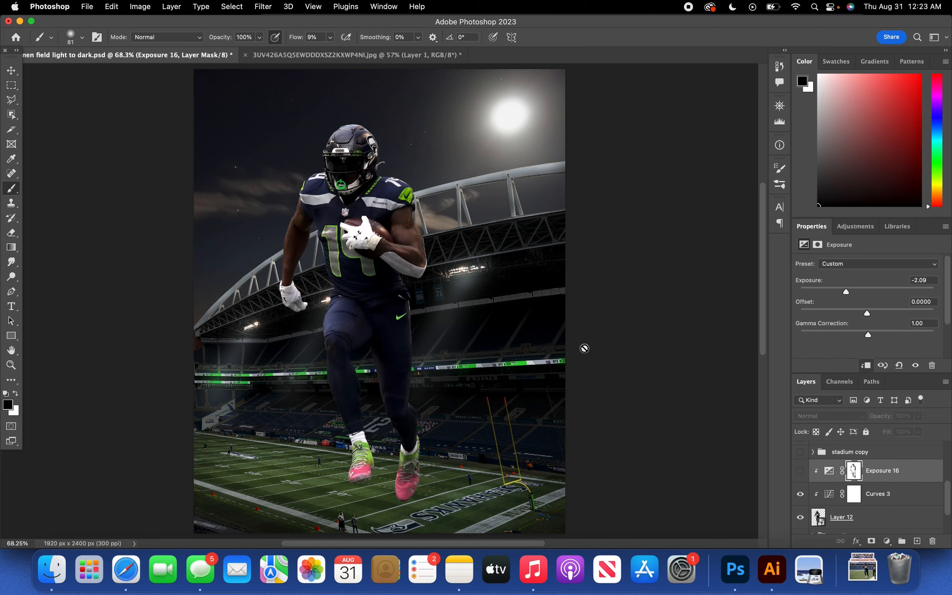
pyautogui.click(800, 471)
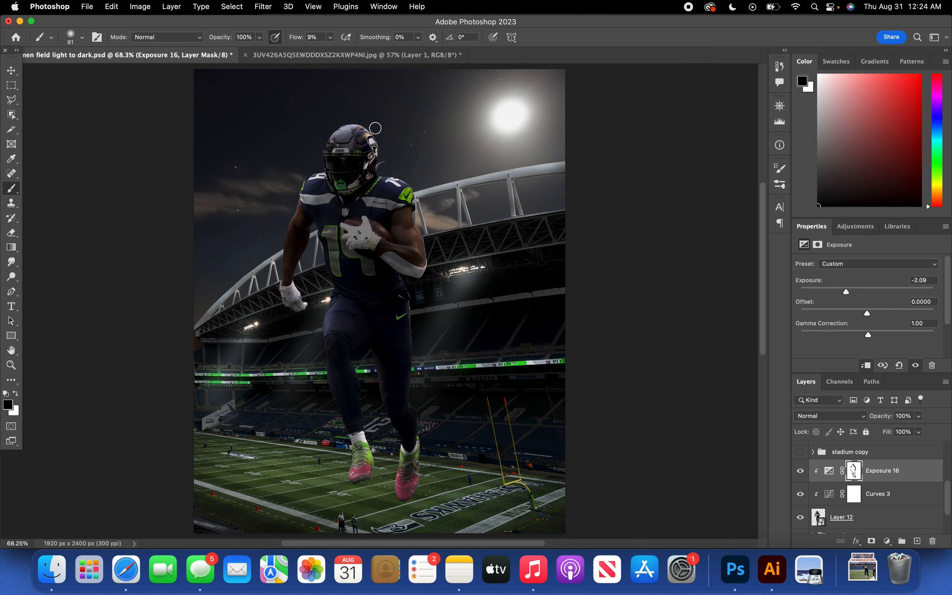
# - Inspect the relit edges of the player's legs, arms and helmet up close, and return to the full-image view
pyautogui.scroll(-2, 375, 128)
pyautogui.scroll(5, 375, 128)
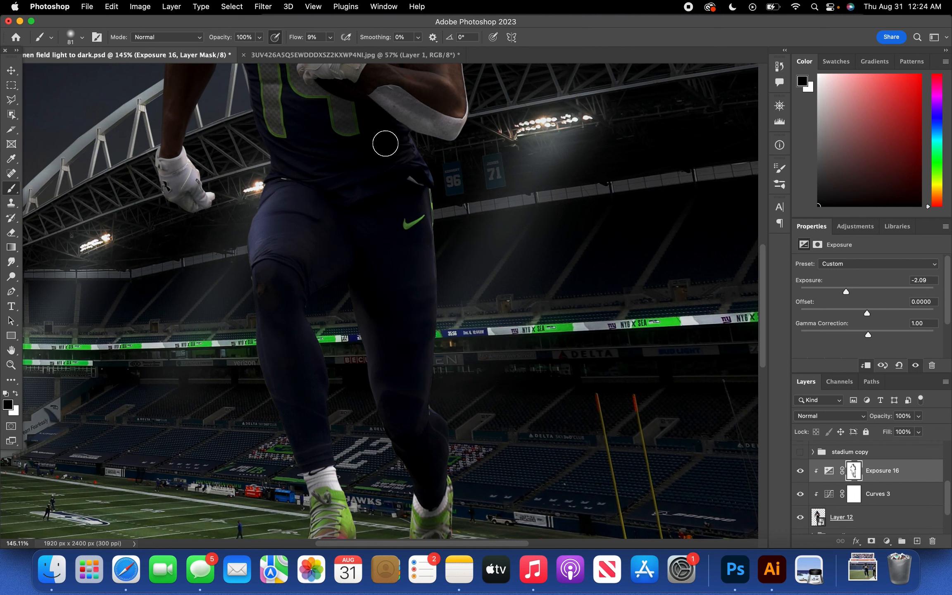
pyautogui.scroll(4, 455, 166)
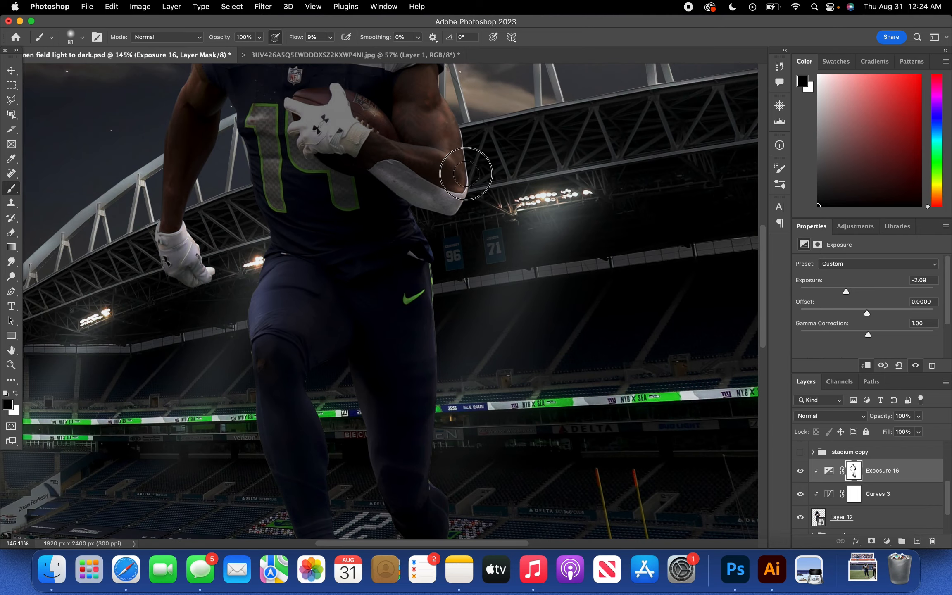
pyautogui.scroll(5, 458, 87)
pyautogui.scroll(8, 392, 115)
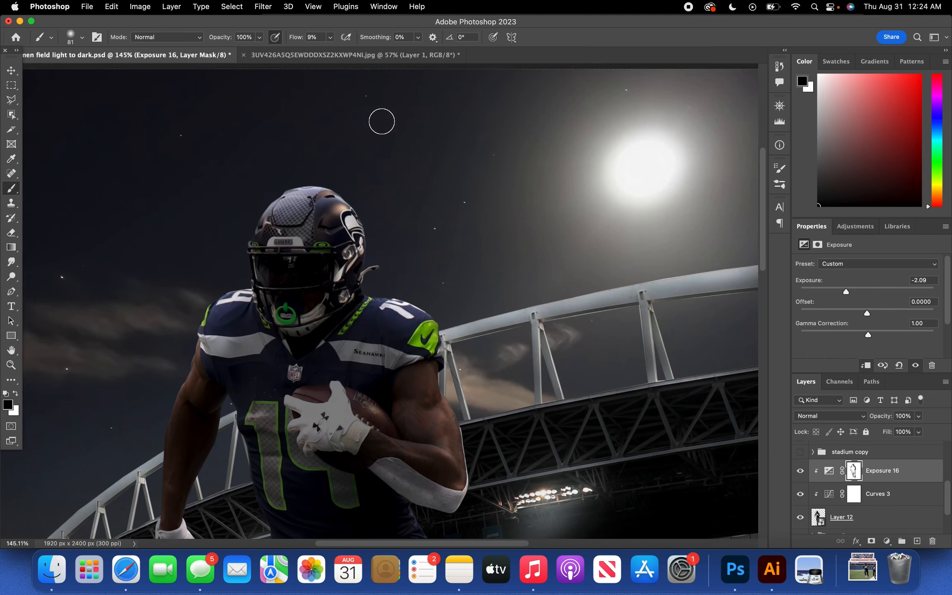
pyautogui.scroll(1, 381, 121)
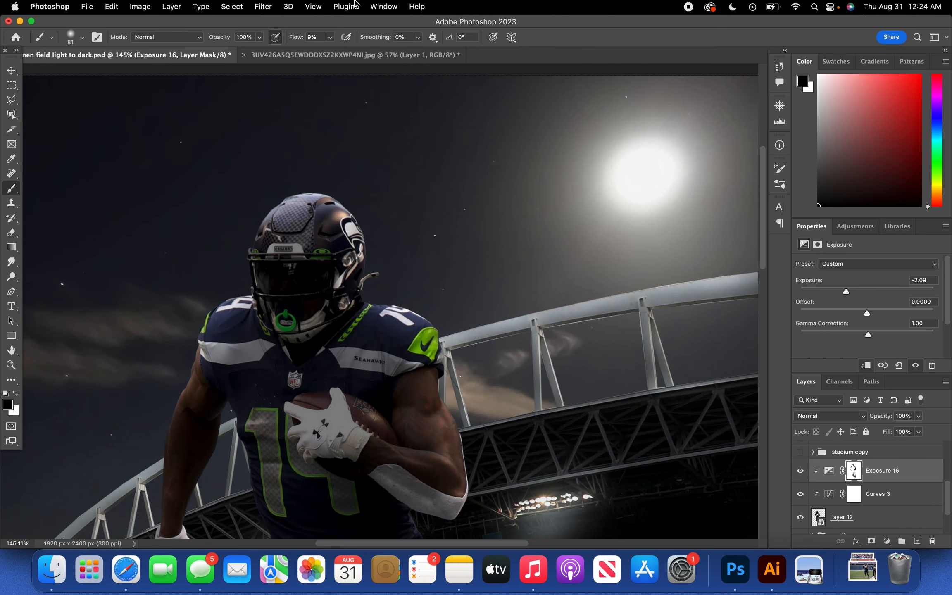
pyautogui.click(324, 6)
pyautogui.click(358, 105)
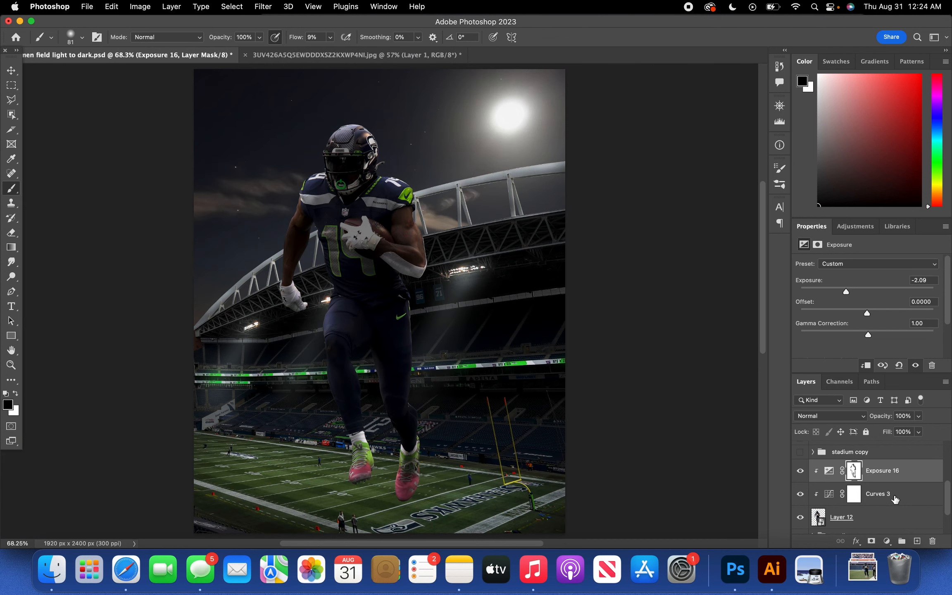
# - Add a second Exposure adjustment layer above Exposure 16 and clip it to the player
pyautogui.click(887, 541)
pyautogui.click(915, 364)
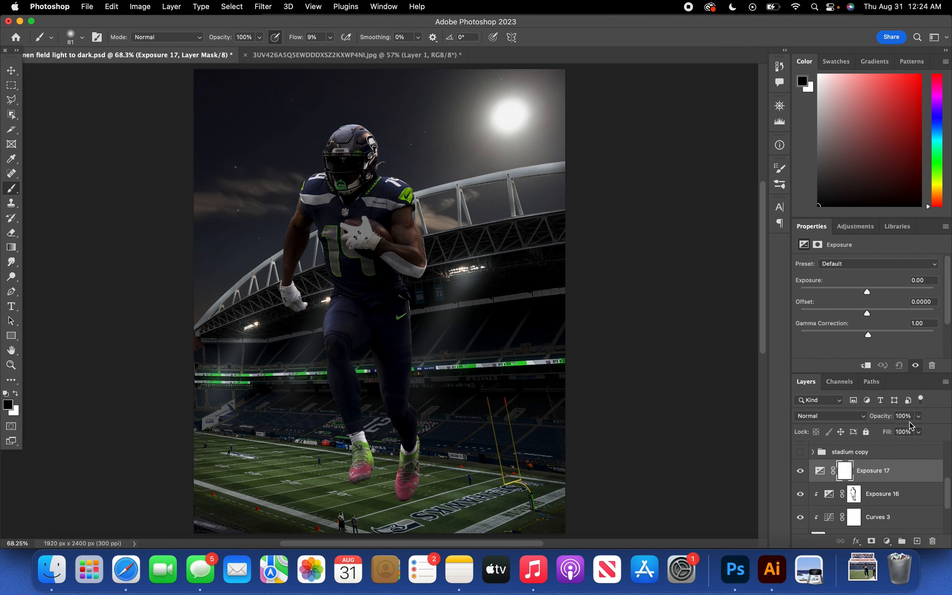
pyautogui.keyDown('alt'); pyautogui.click(908, 481); pyautogui.keyUp('alt')
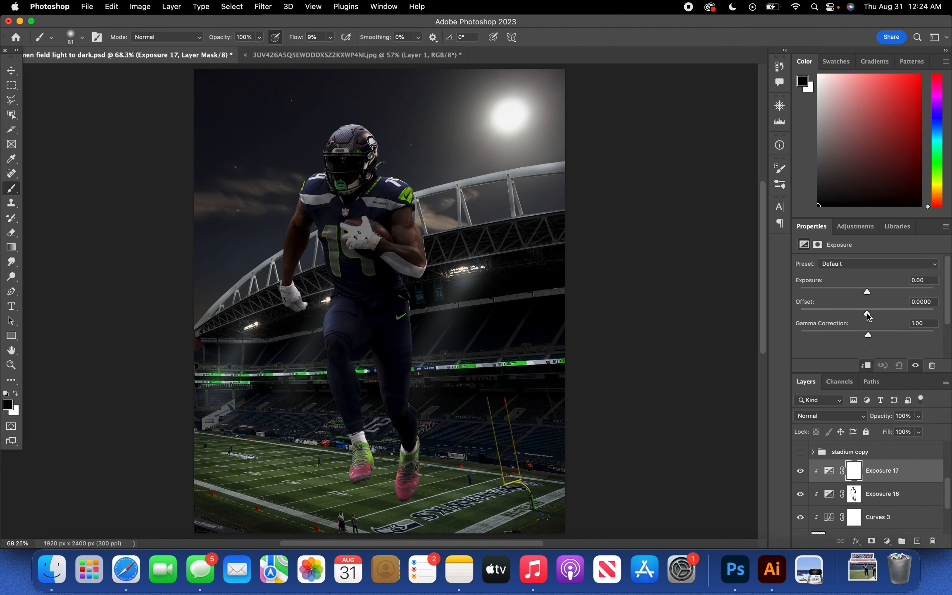
# - Set the Exposure 17 adjustment's exposure to -1.75 and invert its layer mask to black
pyautogui.moveTo(866, 292); pyautogui.dragTo(850, 290)
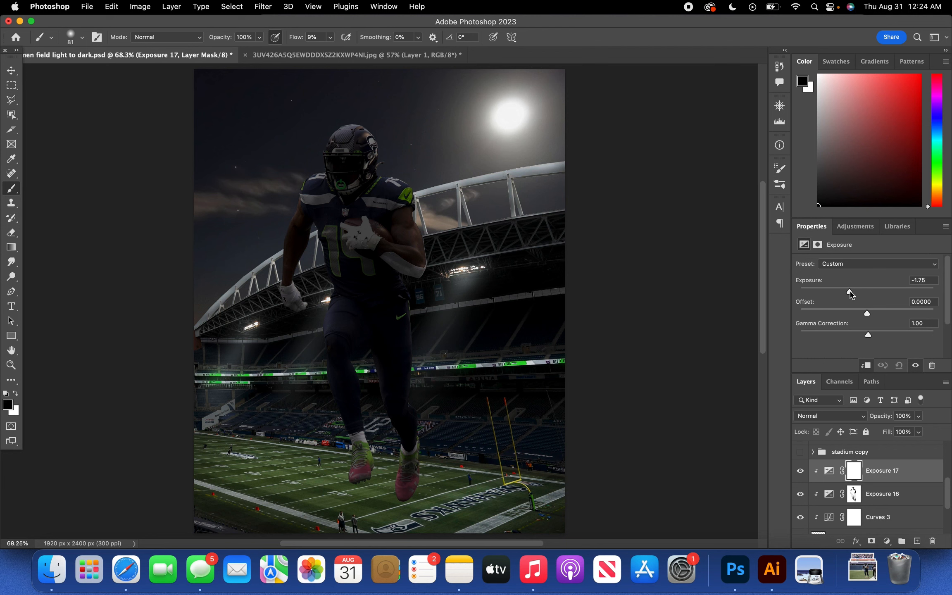
pyautogui.press('super+i')
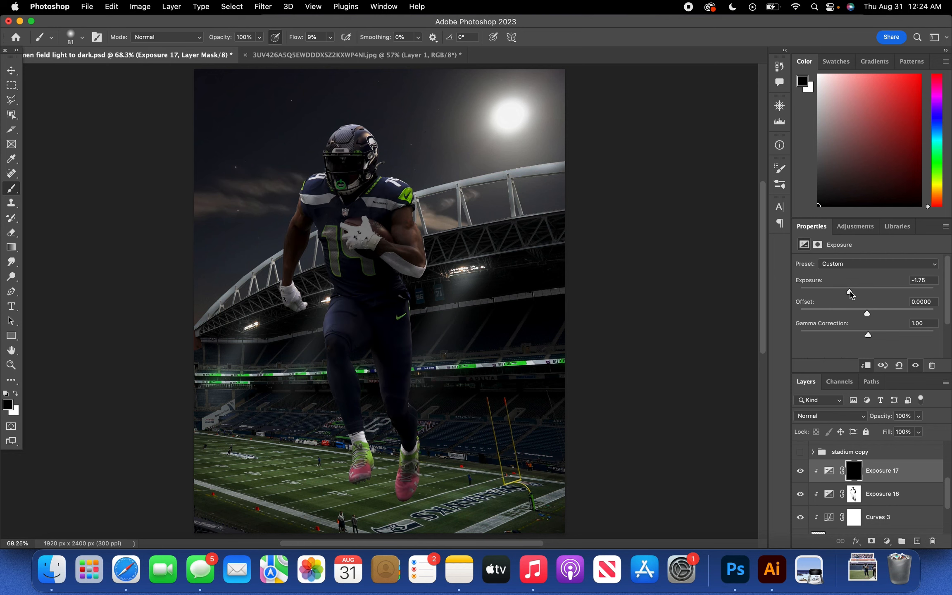
# - Examine the player's helmet, jersey, football, arms and legs up close for areas that need deeper shadows
pyautogui.scroll(3, 484, 238)
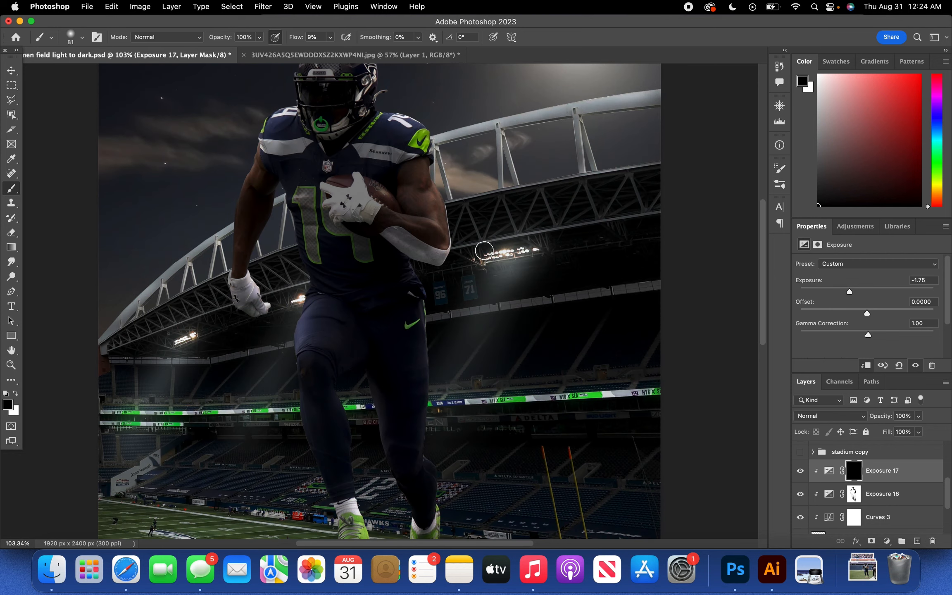
pyautogui.scroll(2, 484, 251)
pyautogui.scroll(1, 485, 256)
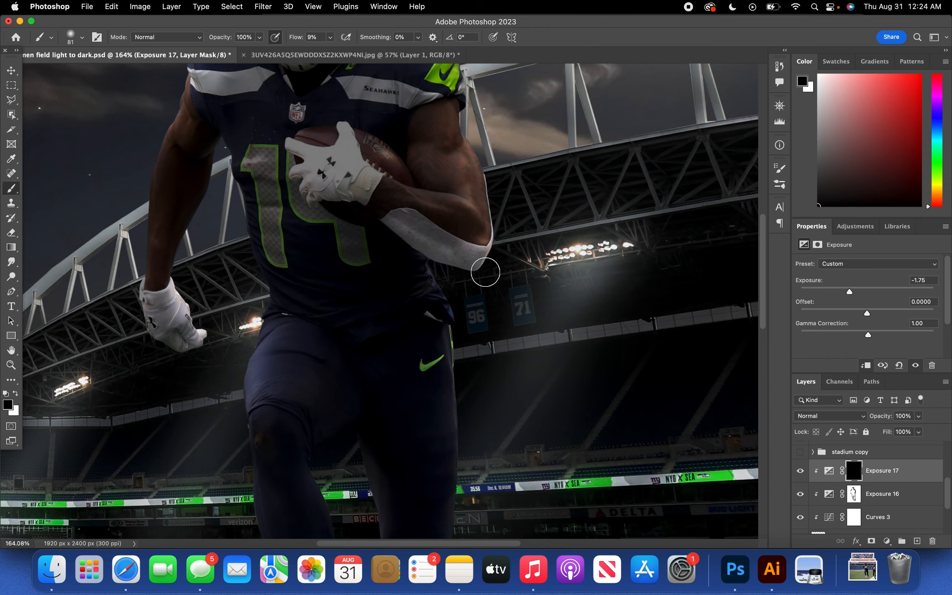
pyautogui.scroll(2, 427, 245)
pyautogui.scroll(2, 337, 199)
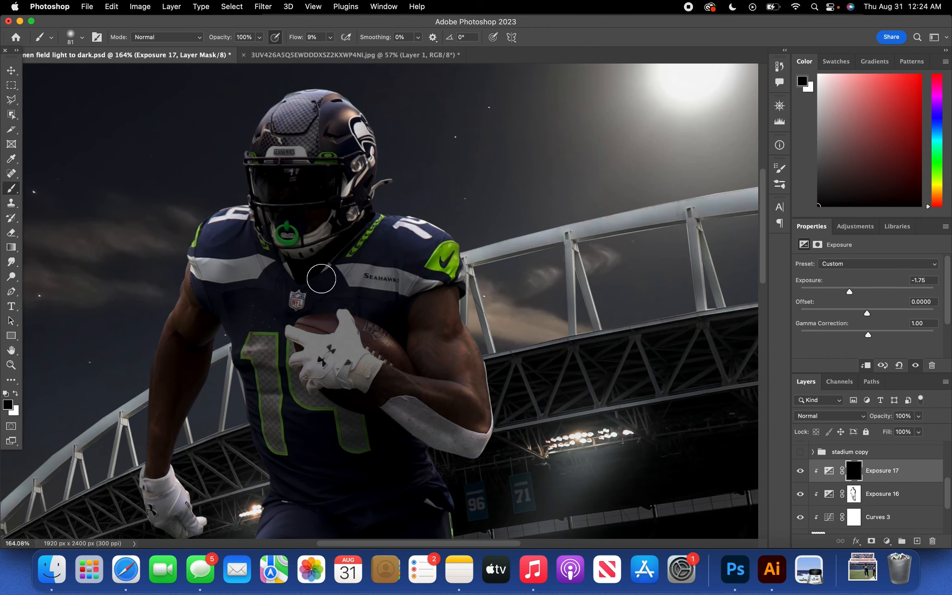
pyautogui.scroll(-6, 323, 277)
pyautogui.scroll(2, 377, 123)
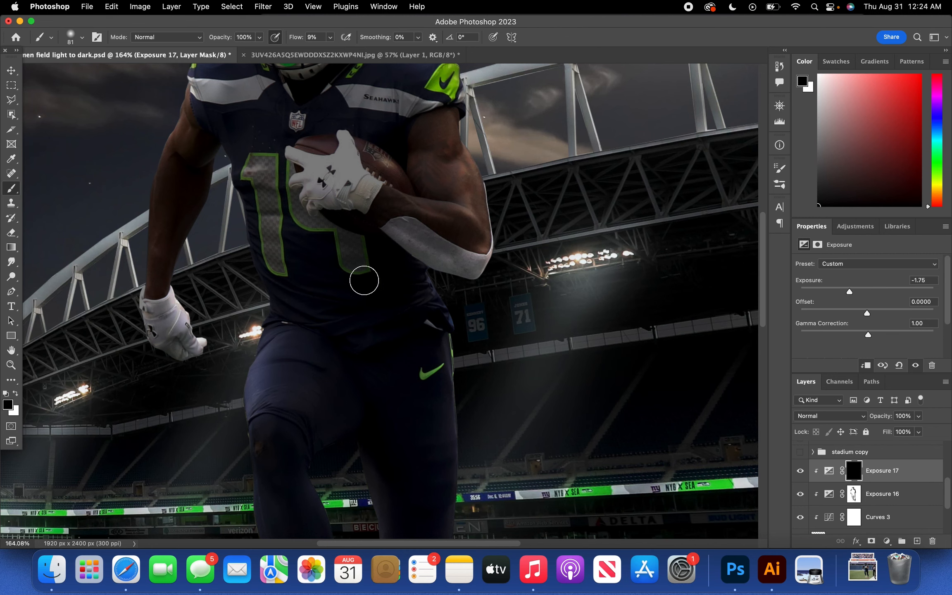
pyautogui.scroll(-5, 361, 275)
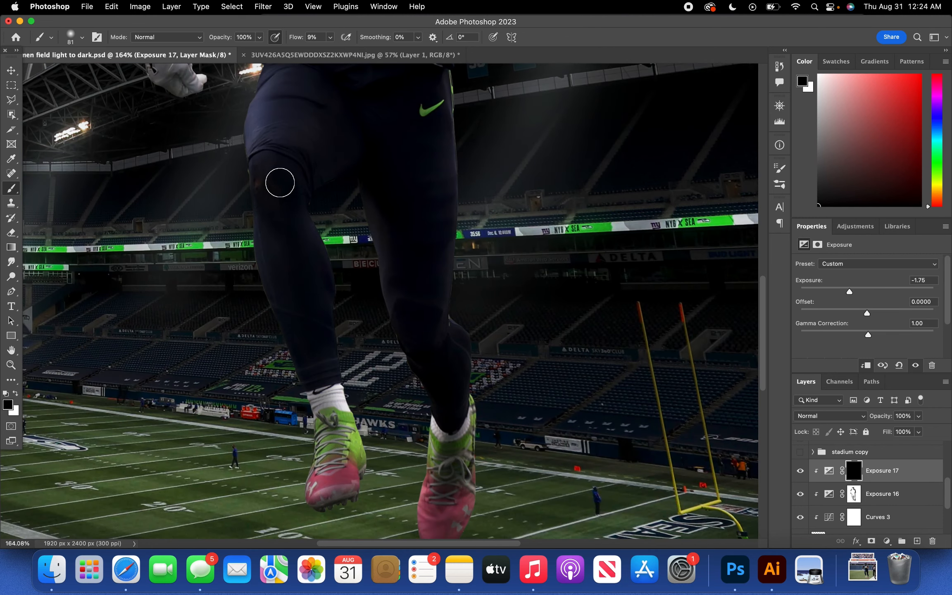
pyautogui.scroll(5, 280, 184)
pyautogui.scroll(3, 284, 189)
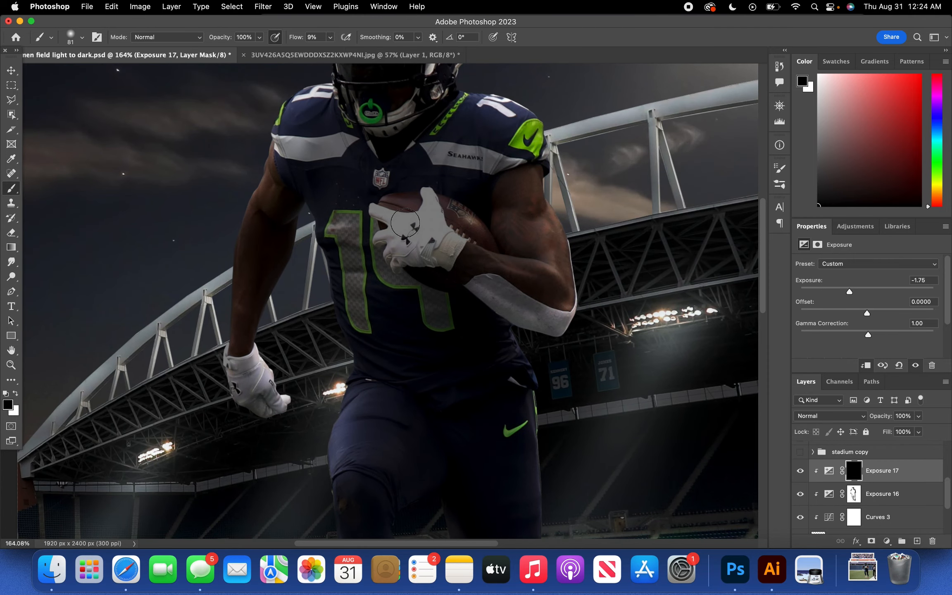
pyautogui.scroll(3, 409, 225)
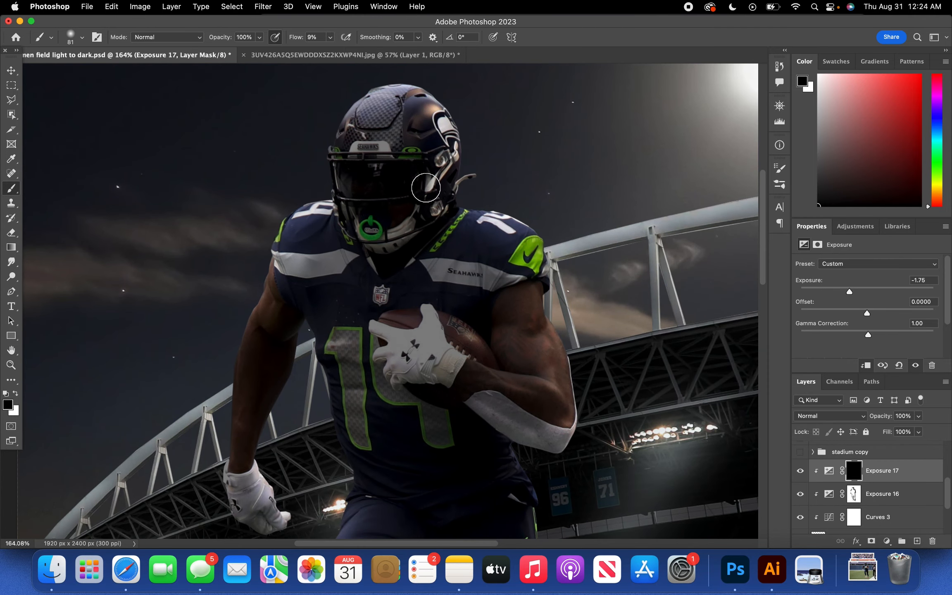
pyautogui.scroll(2, 419, 147)
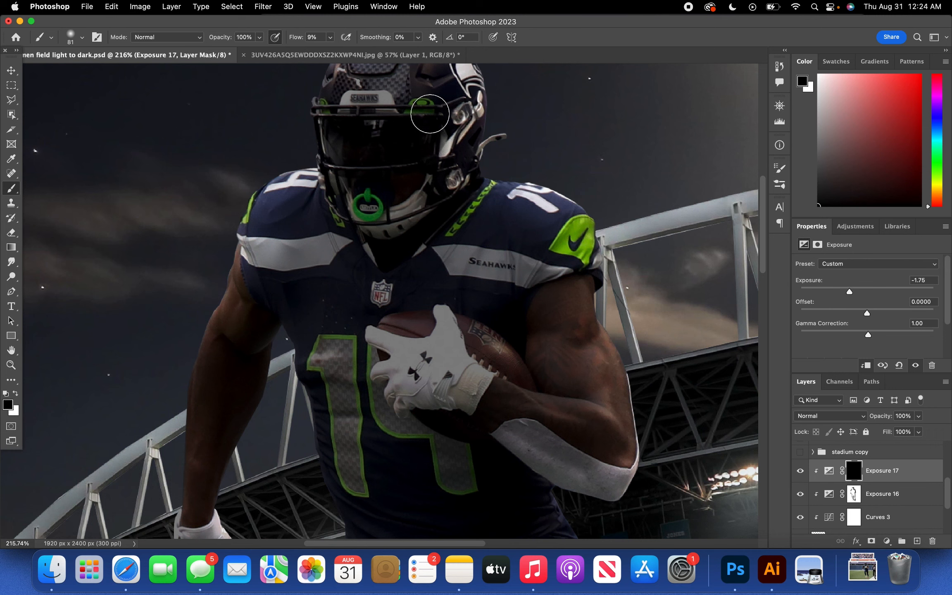
pyautogui.scroll(2, 450, 225)
pyautogui.scroll(-5, 446, 231)
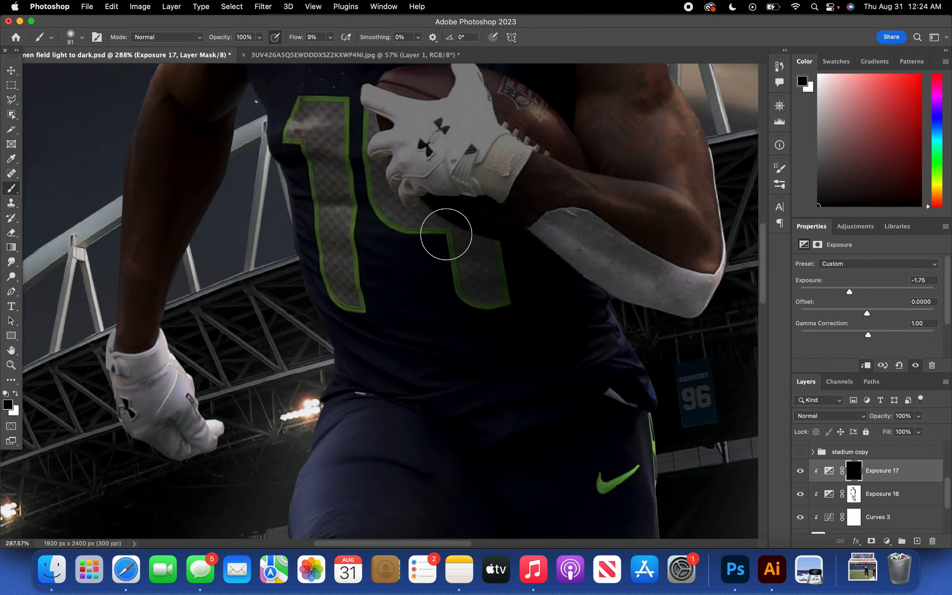
# - Paint white on the Exposure 17 mask to deepen the shadows on the player's helmet, jersey and legs
pyautogui.press('x')
pyautogui.scroll(10, 529, 179)
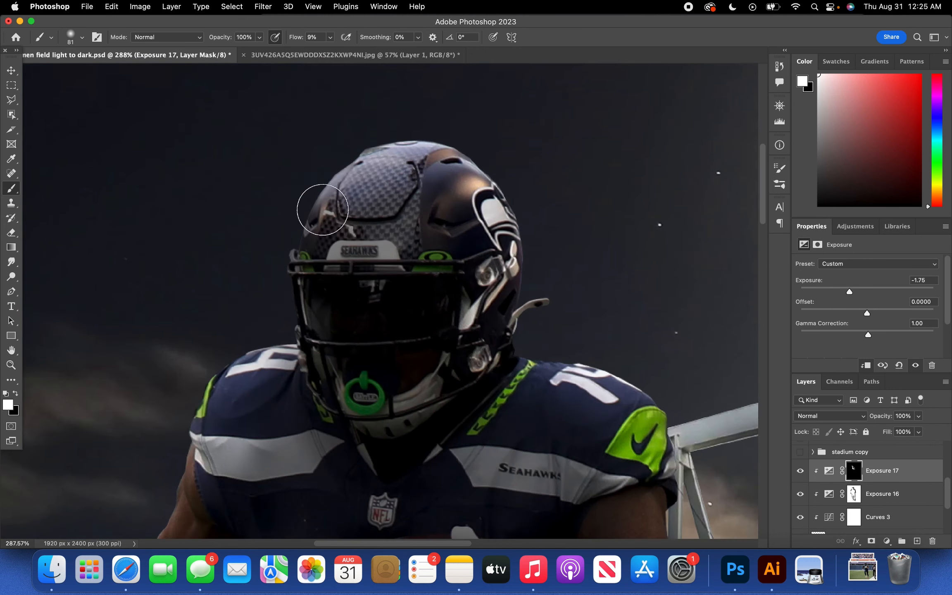
pyautogui.scroll(-15, 362, 405)
pyautogui.scroll(-8, 410, 249)
pyautogui.scroll(8, 558, 288)
pyautogui.scroll(-1, 418, 376)
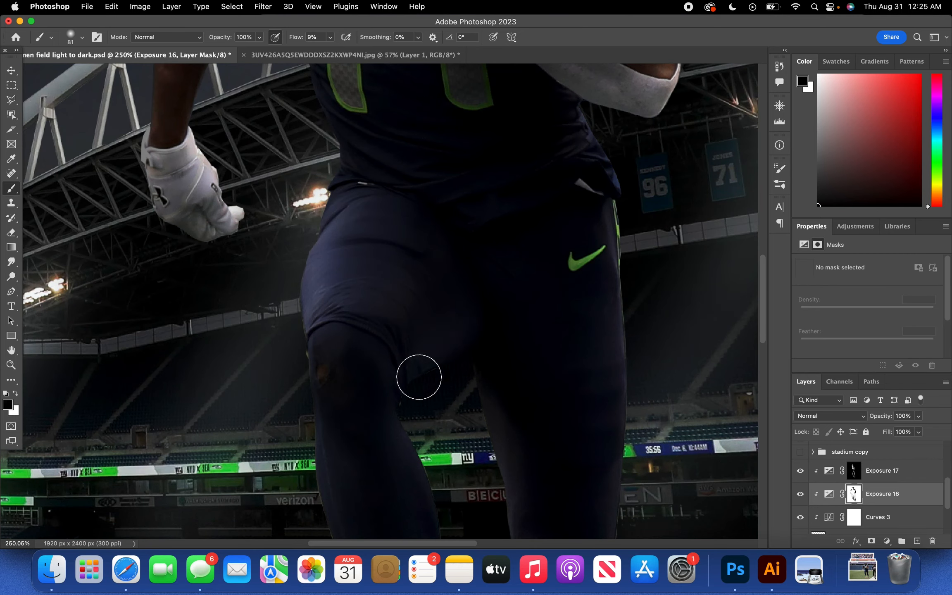
pyautogui.scroll(8, 498, 320)
# - Set the soft round brush to 60 px with 13% flow and paint black on the Exposure 17 mask over the football
pyautogui.click(82, 37)
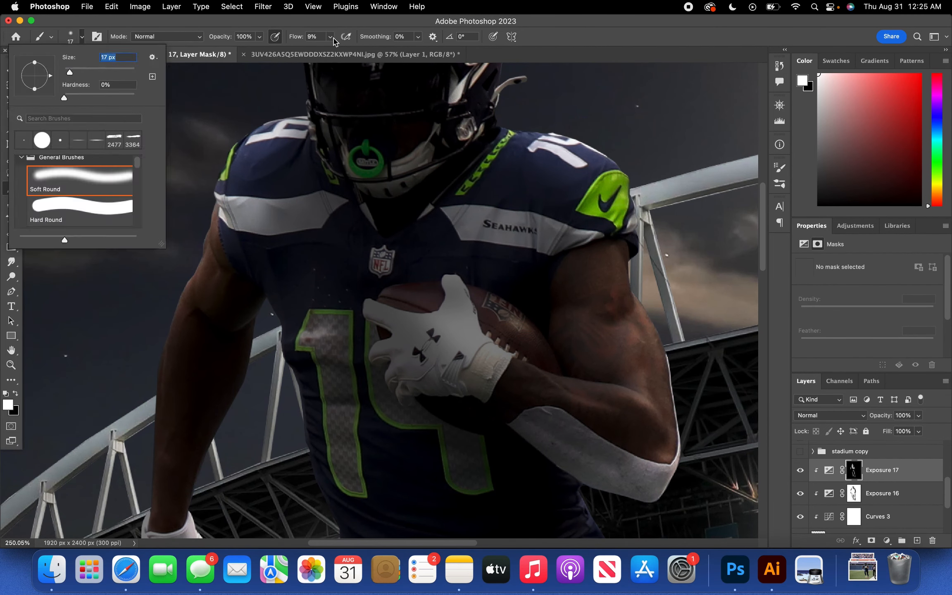
pyautogui.press('Return')
pyautogui.press('x')
pyautogui.press('Return')
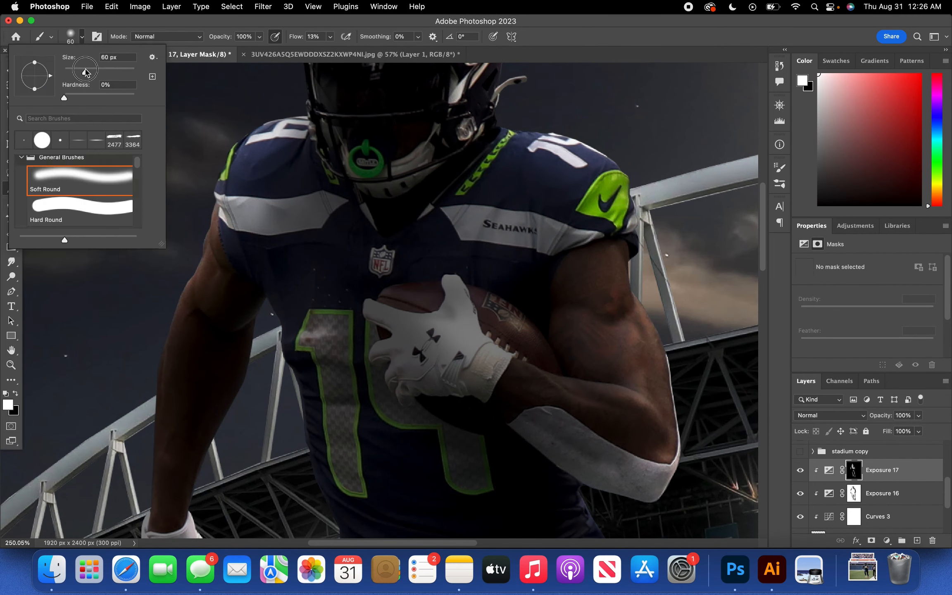
pyautogui.write('60')
pyautogui.press('Return')
pyautogui.moveTo(487, 339)
pyautogui.mouseDown()
pyautogui.moveTo(455, 309)
pyautogui.moveTo(495, 318)
pyautogui.mouseUp()
pyautogui.scroll(-6, 455, 330)
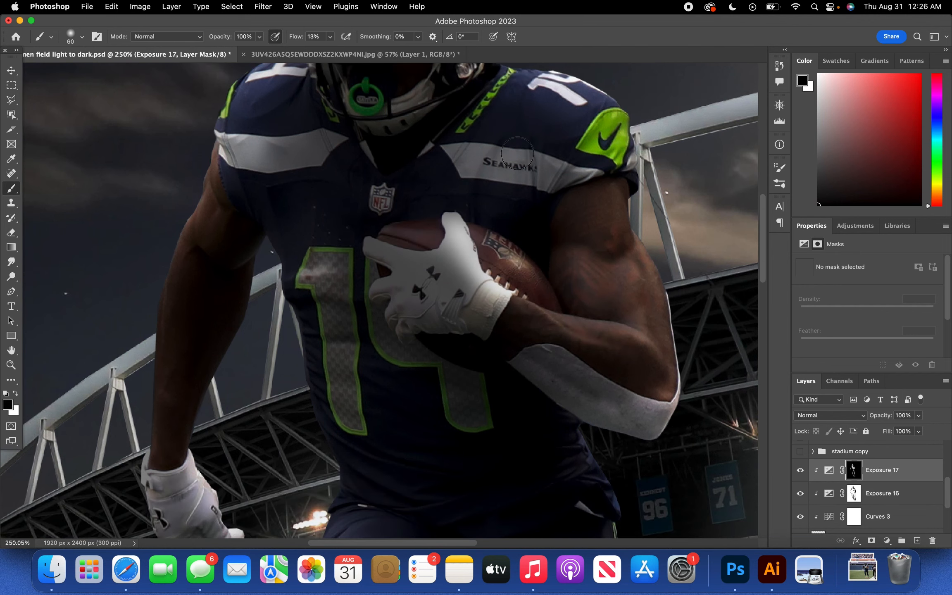
pyautogui.press('x')
# - Compare the full image with the Exposure 17 adjustment hidden and shown
pyautogui.press('super+0')
pyautogui.press('v')
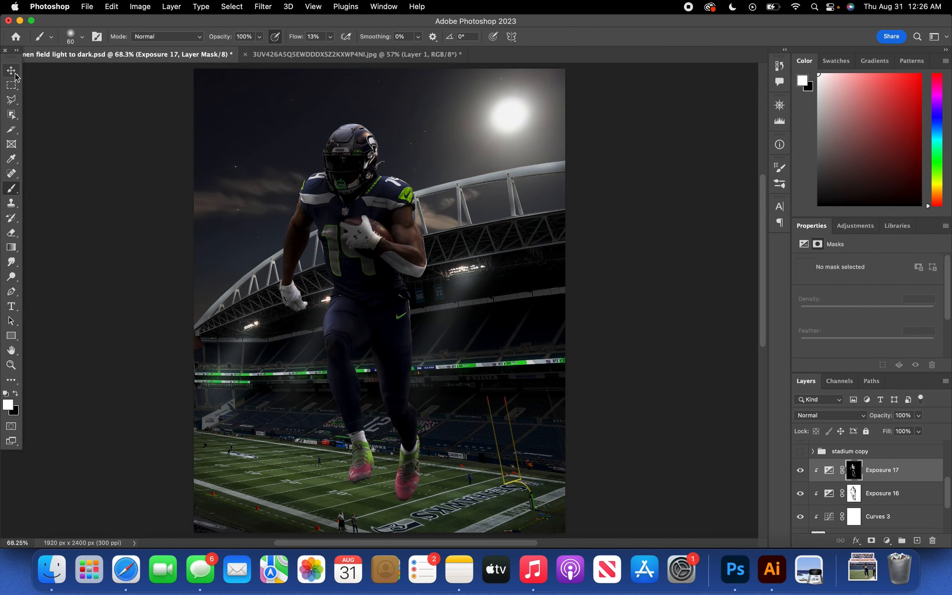
pyautogui.click(48, 102)
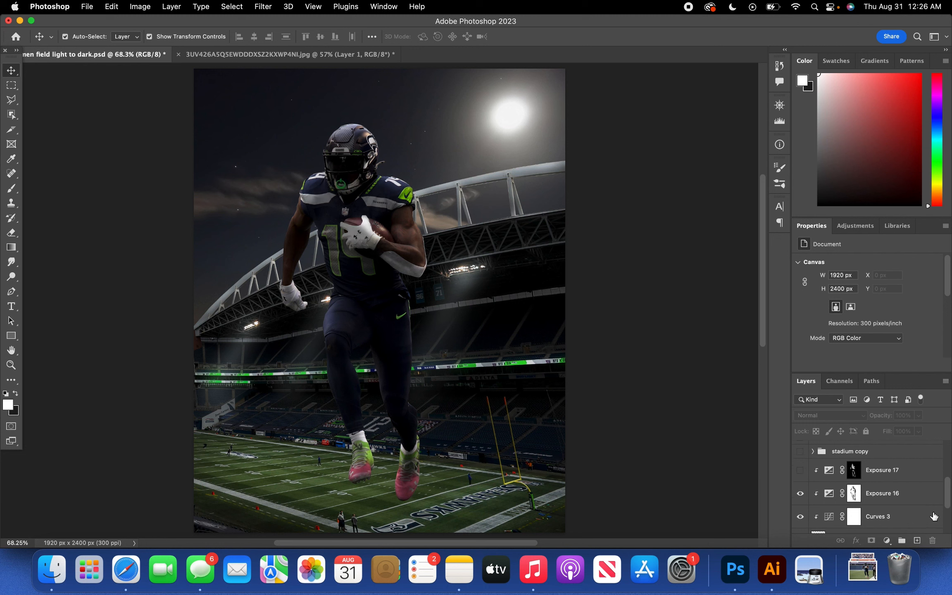
pyautogui.click(801, 470)
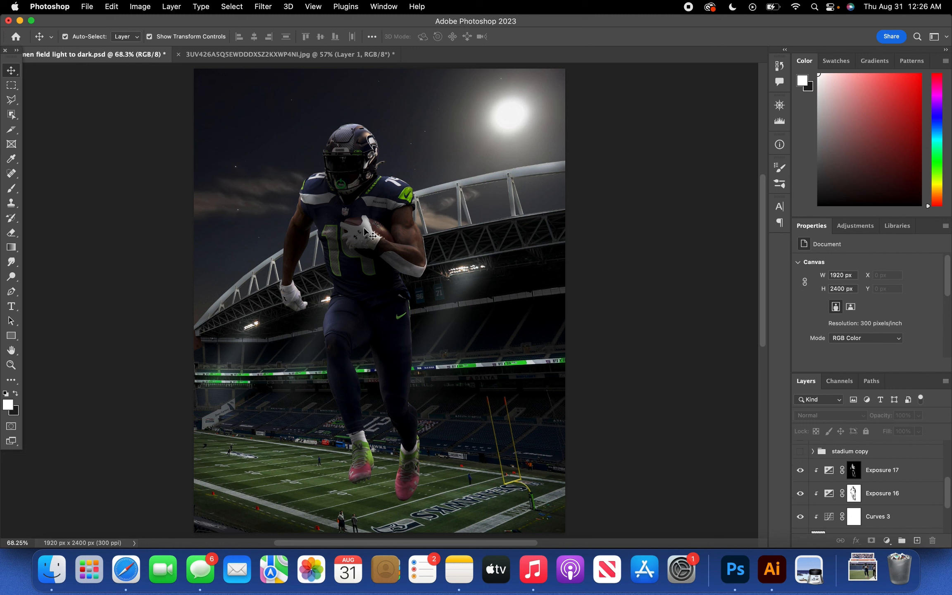
pyautogui.click(799, 471)
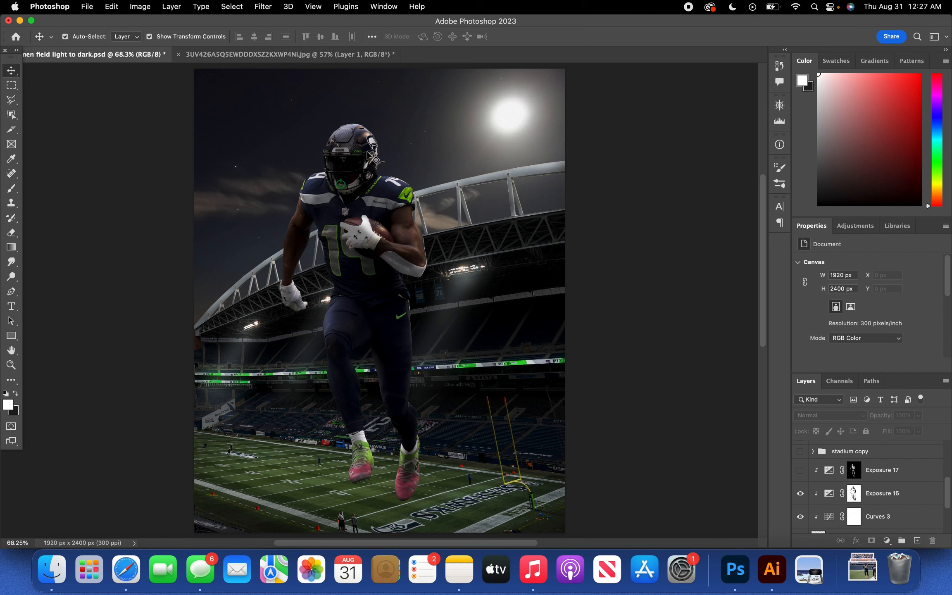
pyautogui.click(802, 472)
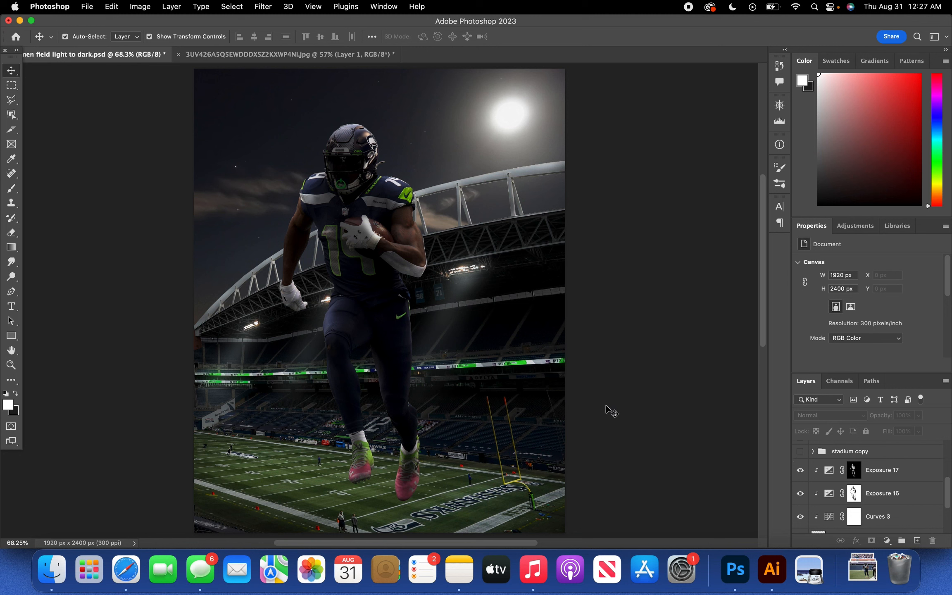
pyautogui.click(802, 472)
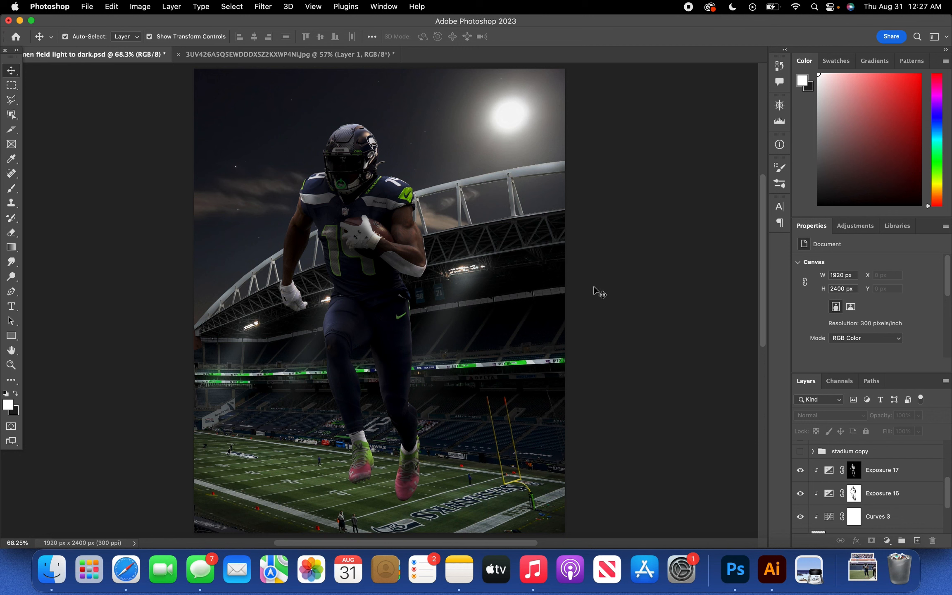
# - Add a third Exposure adjustment layer above Exposure 17 and clip it to the player
pyautogui.click(882, 470)
pyautogui.click(886, 540)
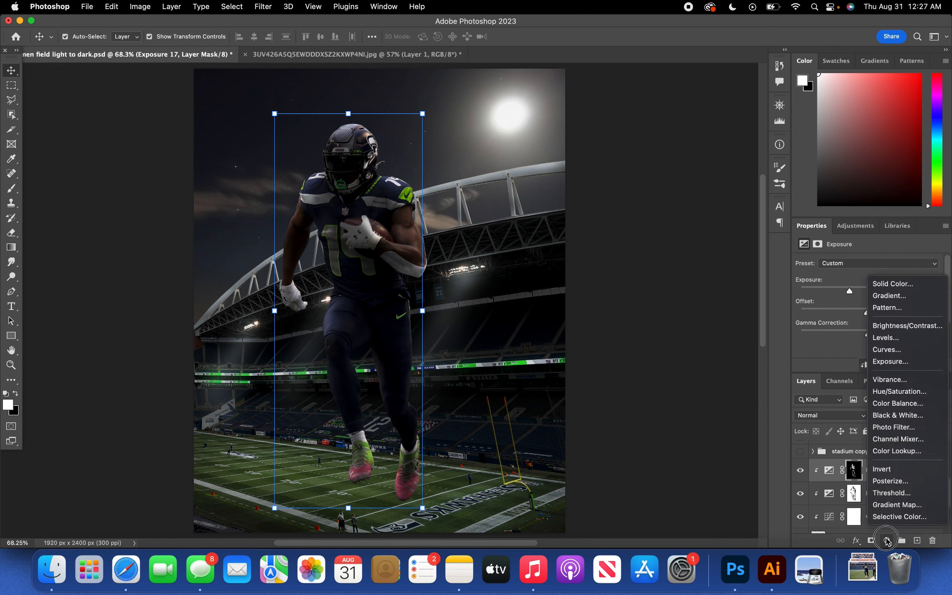
pyautogui.click(890, 361)
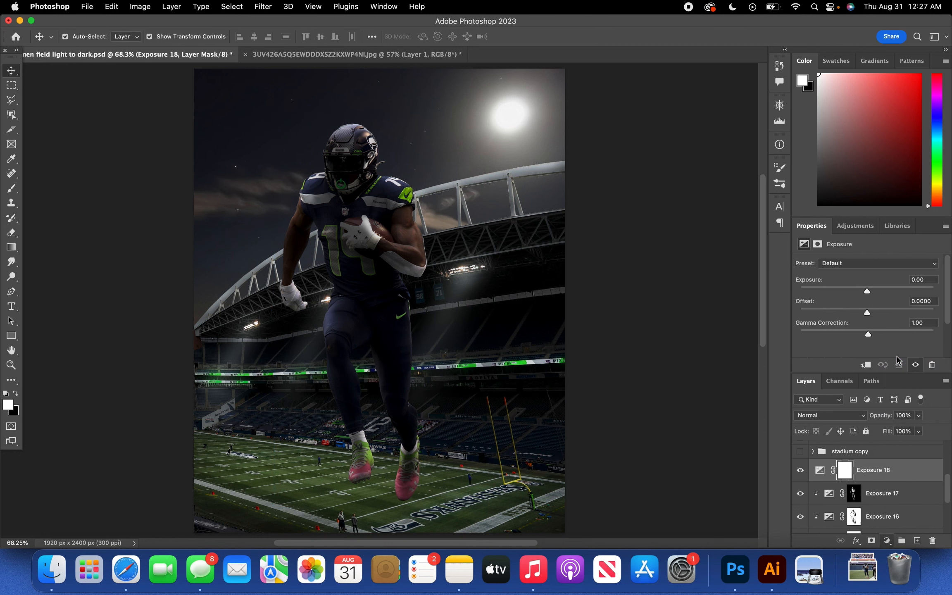
pyautogui.keyDown('alt'); pyautogui.click(903, 478); pyautogui.keyUp('alt')
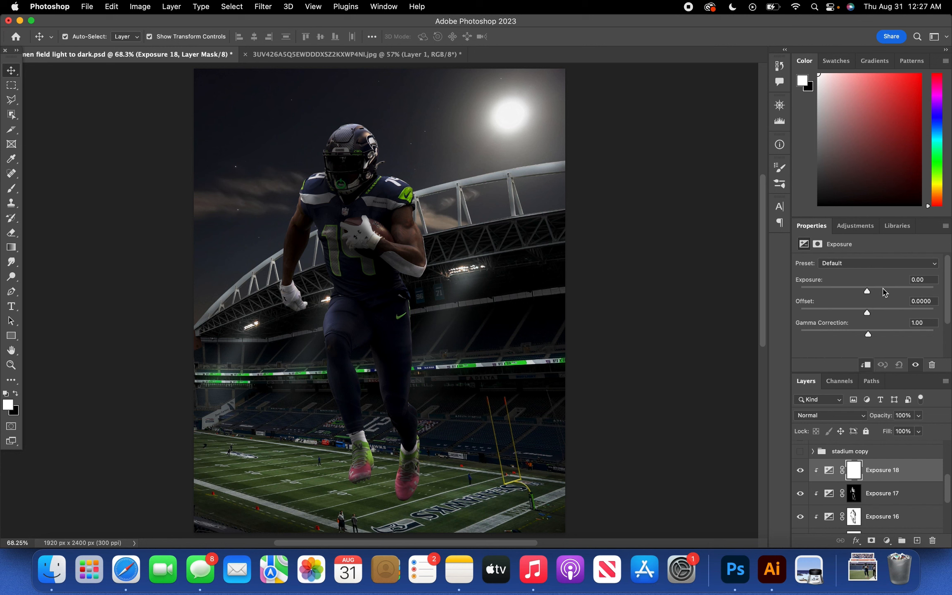
# - Set the Exposure 18 adjustment's exposure to +1.64 and invert its layer mask to black
pyautogui.click(884, 291)
pyautogui.moveTo(882, 292); pyautogui.dragTo(883, 295)
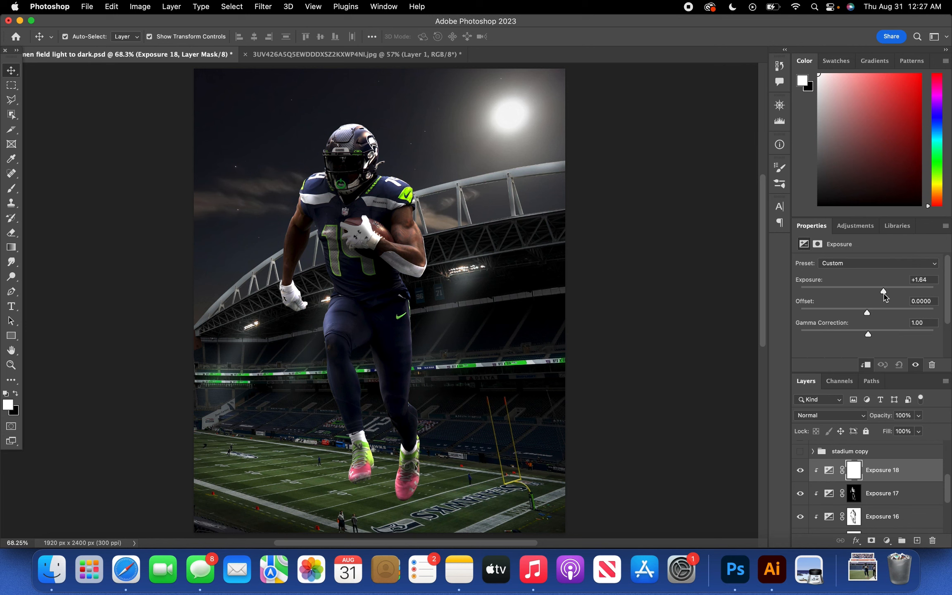
pyautogui.press('super+i')
# - Paint white highlights on the Exposure 18 mask along the lit edges of the player's arms, glove and legs
pyautogui.press('b')
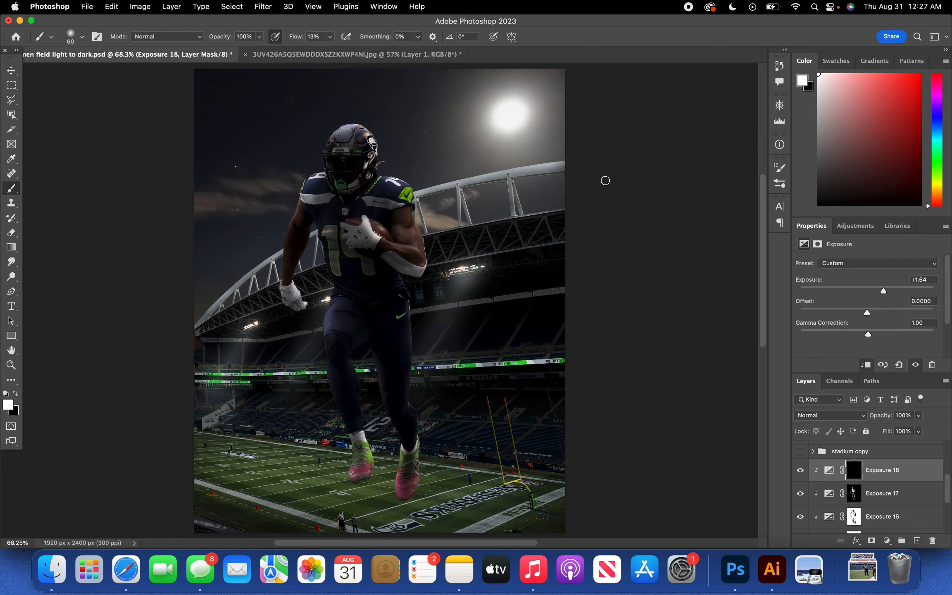
pyautogui.scroll(5, 604, 180)
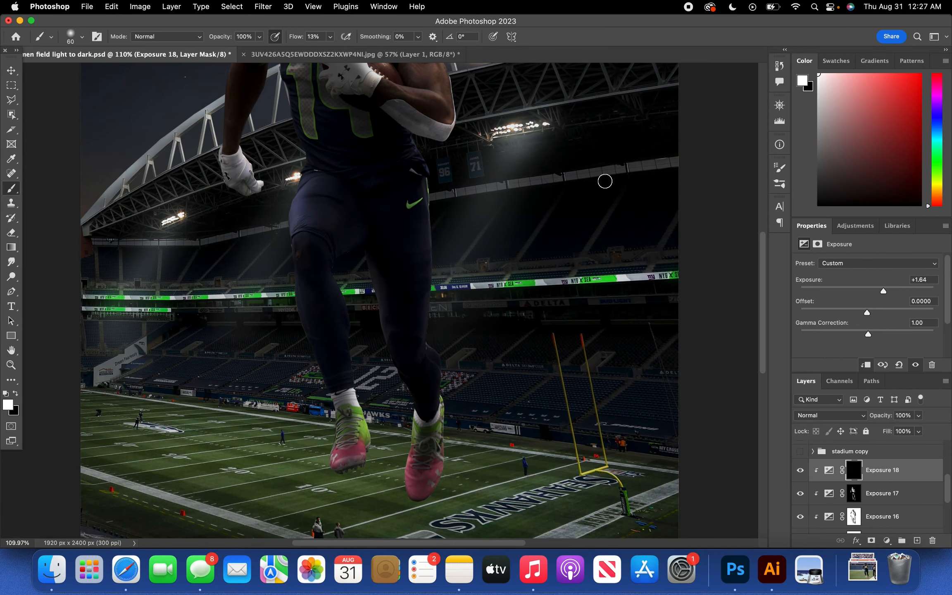
pyautogui.scroll(5, 586, 173)
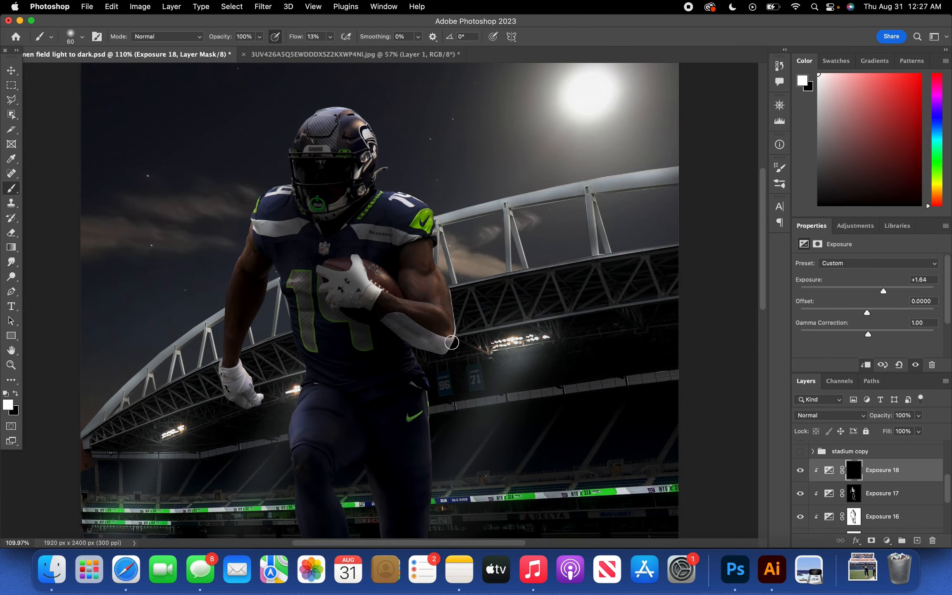
pyautogui.scroll(-4, 227, 290)
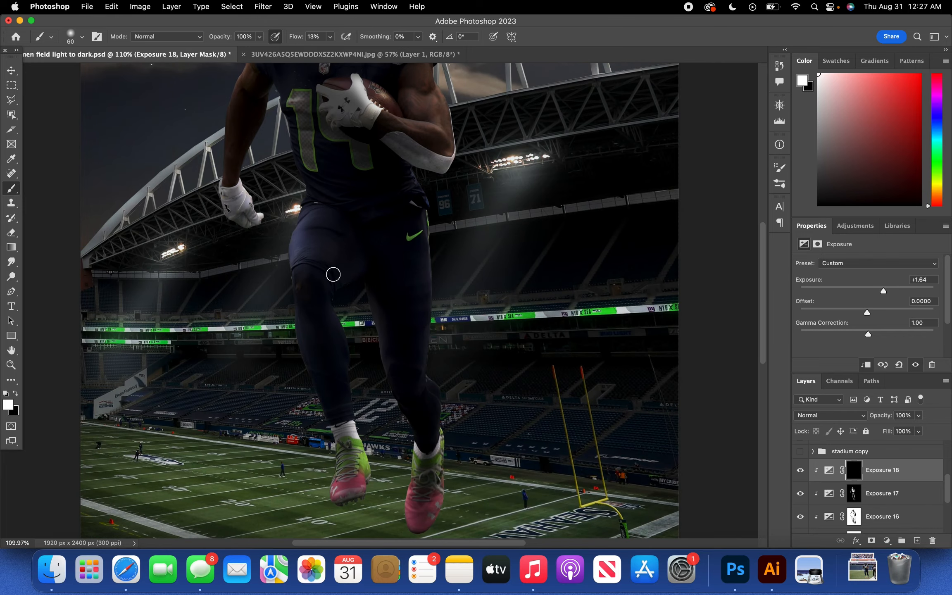
pyautogui.scroll(5, 333, 273)
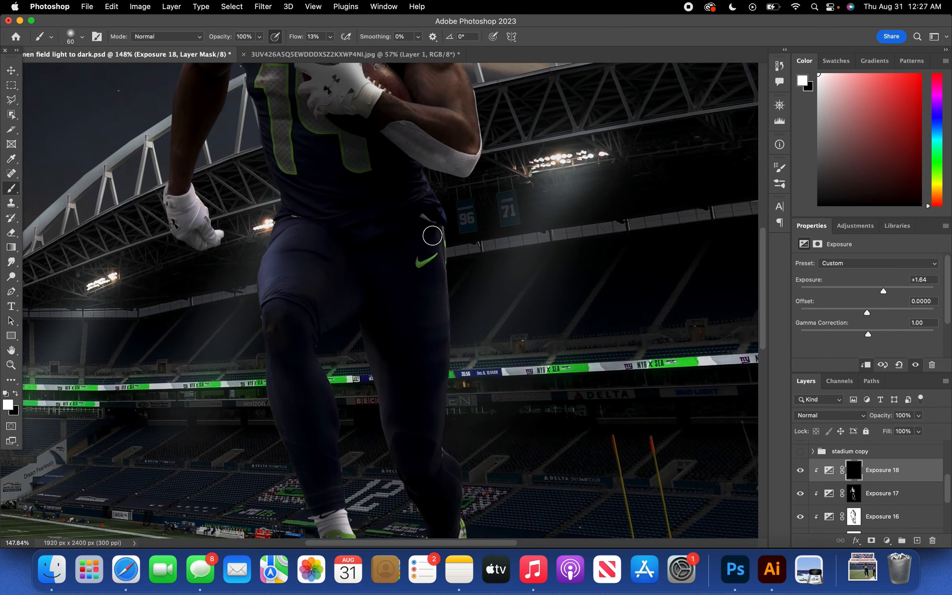
pyautogui.scroll(6, 437, 96)
pyautogui.scroll(-3, 510, 351)
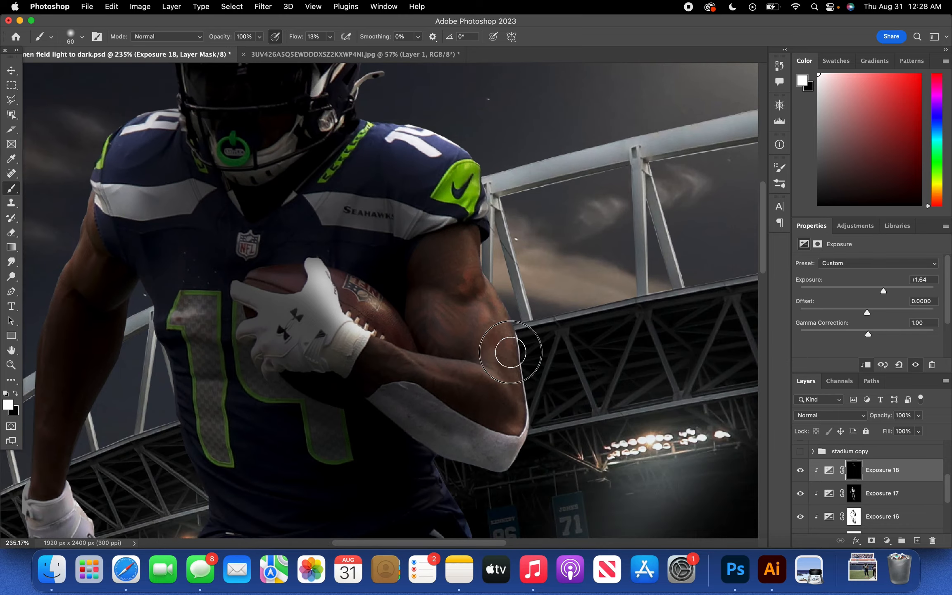
pyautogui.moveTo(510, 351); pyautogui.dragTo(532, 412)
pyautogui.scroll(-8, 474, 195)
pyautogui.scroll(-5, 474, 195)
pyautogui.scroll(15, 435, 410)
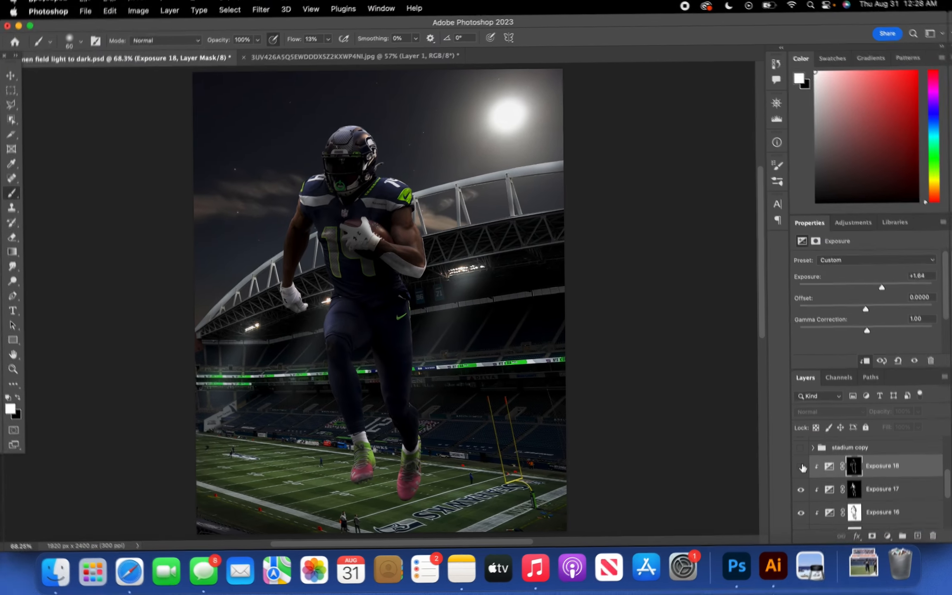
# - Compare the player's highlights with the Exposure 18 adjustment hidden and shown
pyautogui.click(800, 469)
pyautogui.click(801, 470)
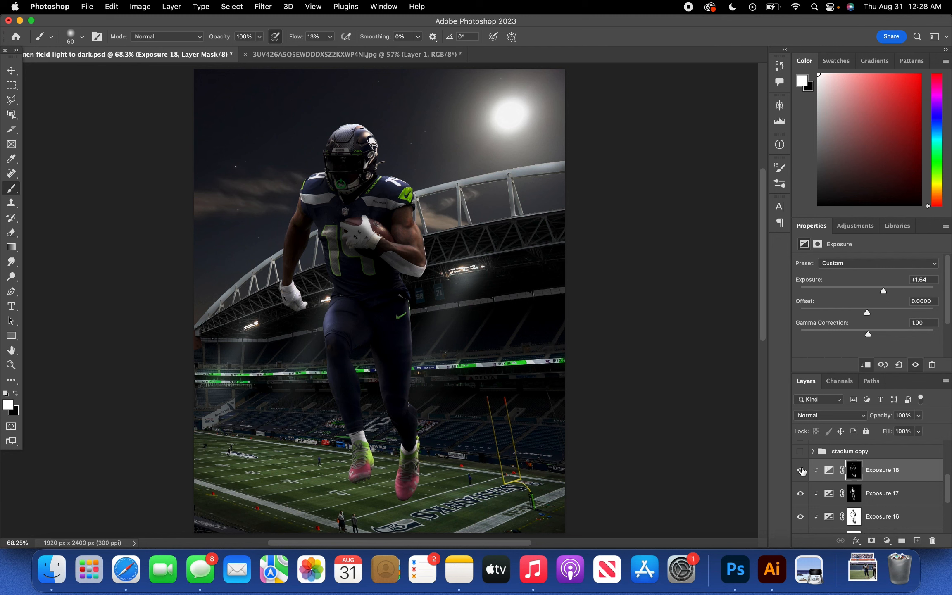
pyautogui.click(801, 470)
pyautogui.click(800, 470)
# - Add a colorized Hue/Saturation adjustment above Exposure 18 with hue 105, saturation 48 and lightness +8
pyautogui.click(887, 540)
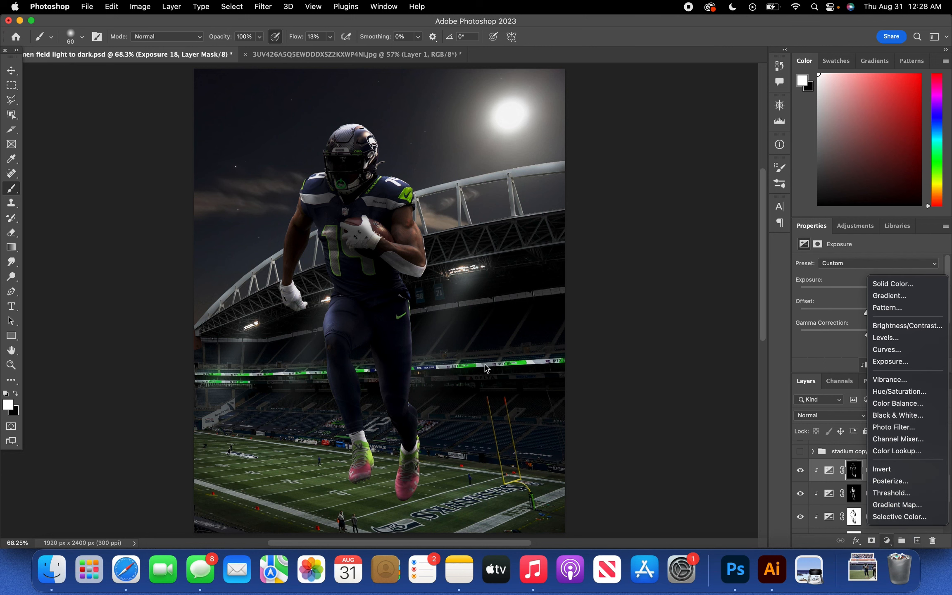
pyautogui.click(904, 391)
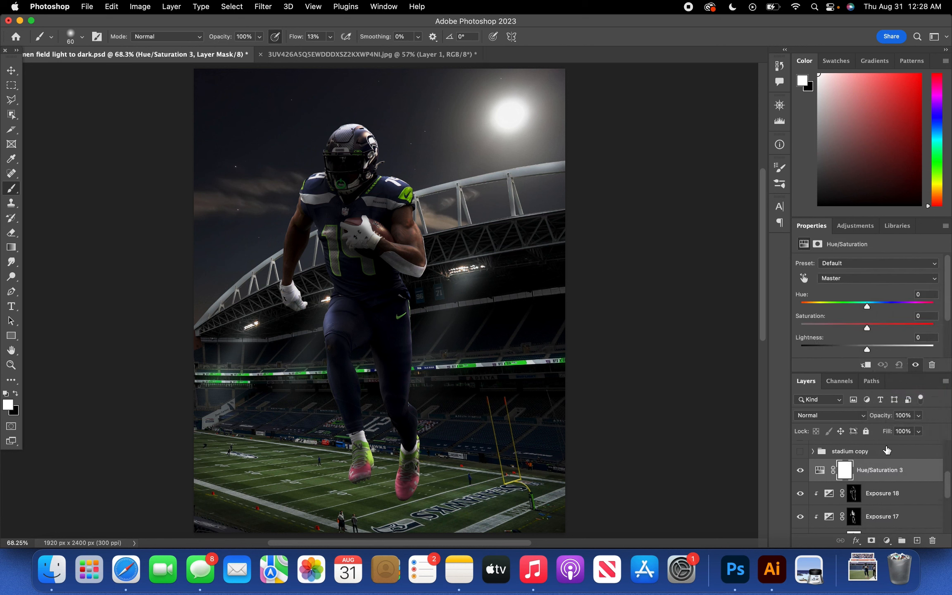
pyautogui.scroll(-2, 871, 322)
pyautogui.click(856, 337)
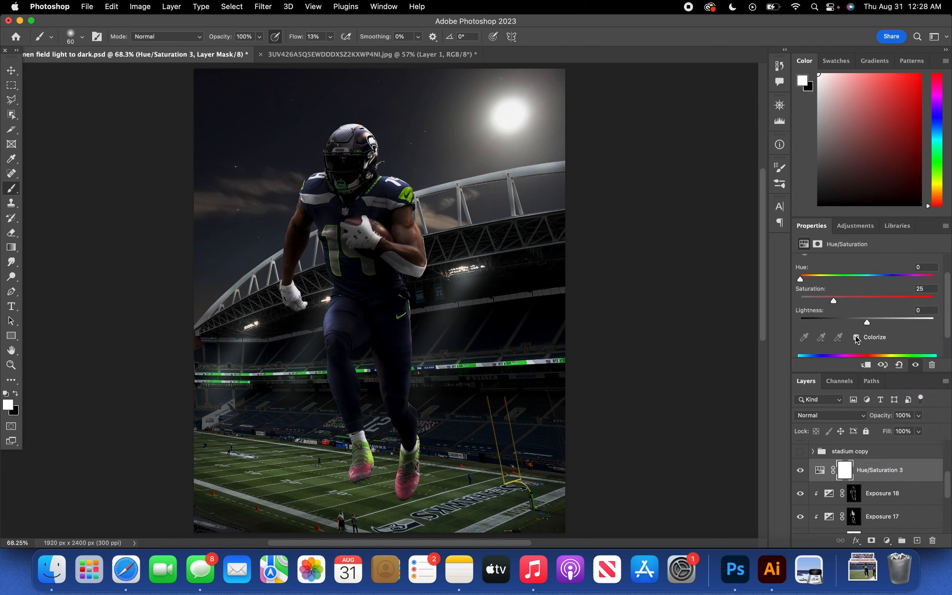
pyautogui.moveTo(820, 281); pyautogui.dragTo(840, 285)
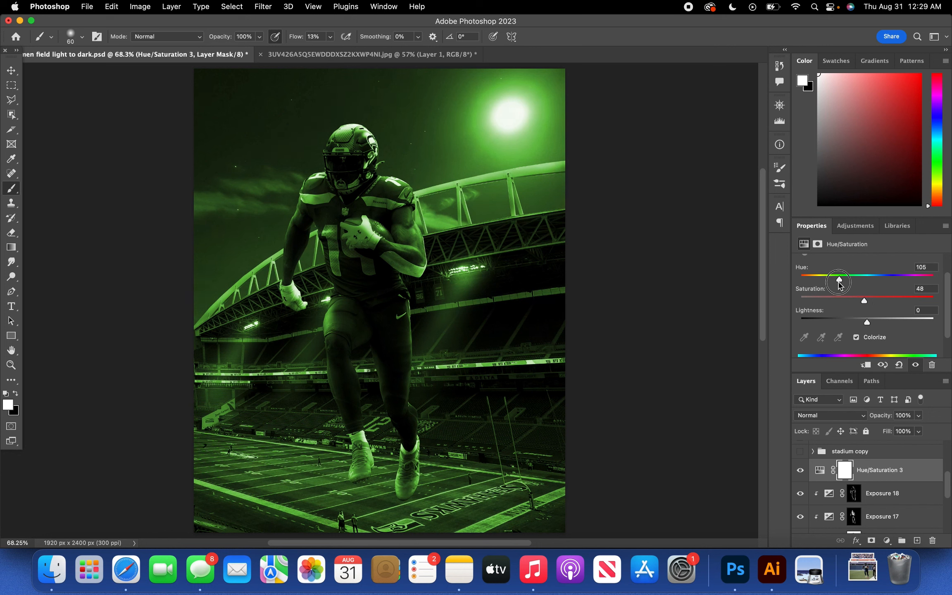
pyautogui.moveTo(872, 323); pyautogui.dragTo(871, 323)
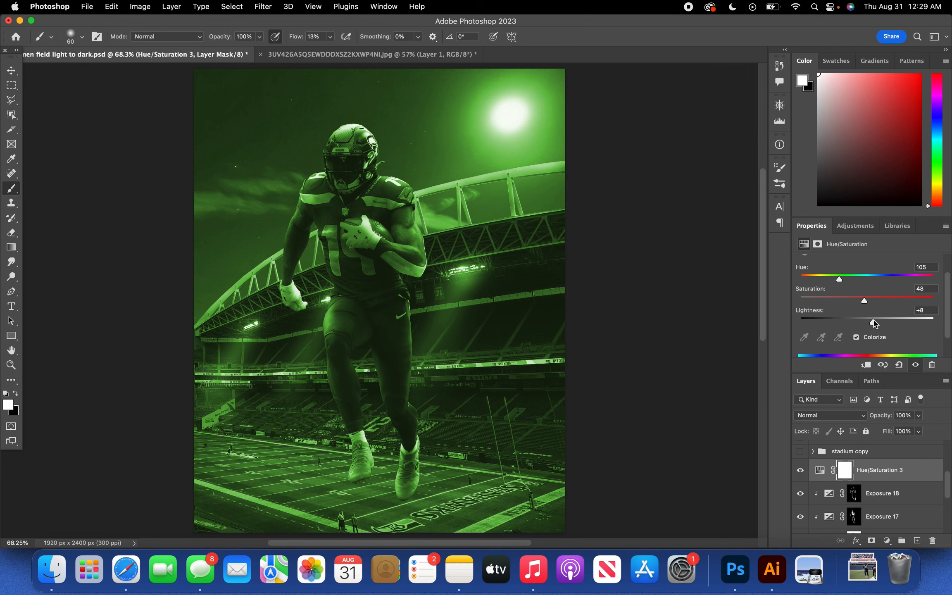
# - Invert the Hue/Saturation 3 mask to black and set the brush to 94 px with 6% flow
pyautogui.press('super+i')
pyautogui.scroll(5, 339, 194)
pyautogui.scroll(-10, 339, 194)
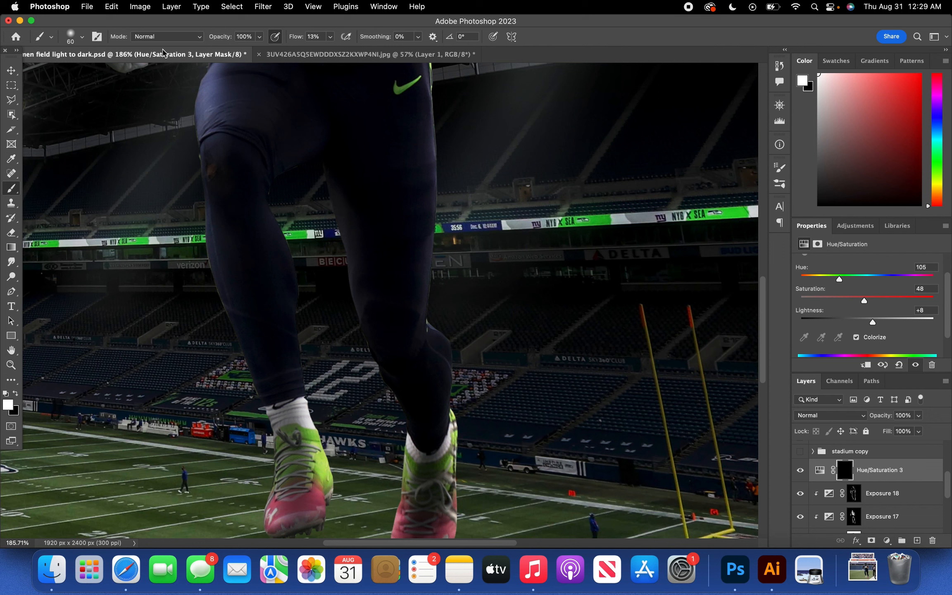
pyautogui.click(83, 38)
pyautogui.moveTo(87, 74); pyautogui.dragTo(98, 73)
pyautogui.click(330, 38)
pyautogui.moveTo(427, 231)
pyautogui.mouseDown()
pyautogui.moveTo(420, 175)
pyautogui.moveTo(408, 282)
pyautogui.moveTo(420, 281)
pyautogui.moveTo(428, 137)
pyautogui.moveTo(437, 310)
pyautogui.mouseUp()
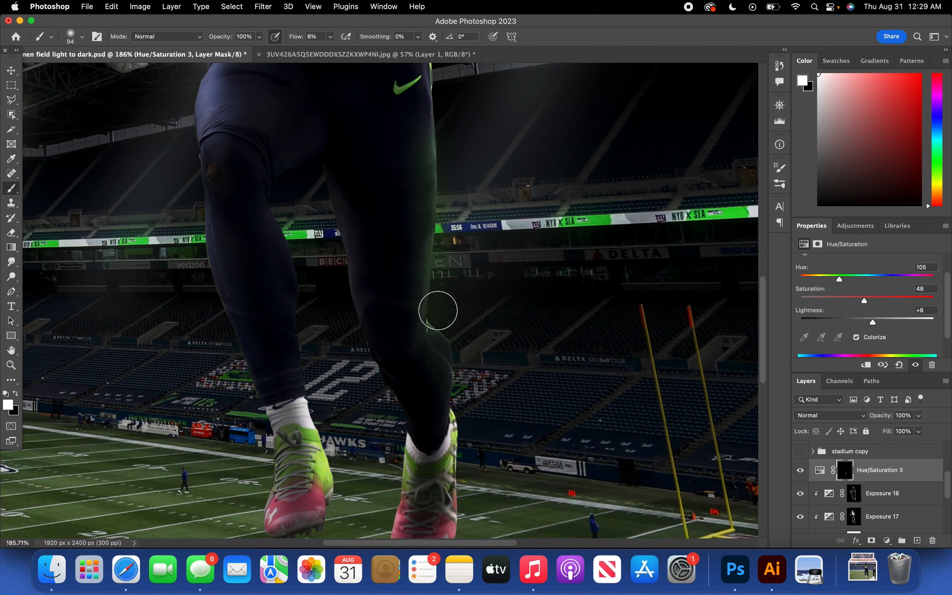
pyautogui.press('x')
pyautogui.moveTo(436, 195)
pyautogui.mouseDown()
pyautogui.moveTo(431, 302)
pyautogui.moveTo(436, 158)
pyautogui.moveTo(448, 444)
pyautogui.moveTo(430, 270)
pyautogui.moveTo(455, 345)
pyautogui.mouseUp()
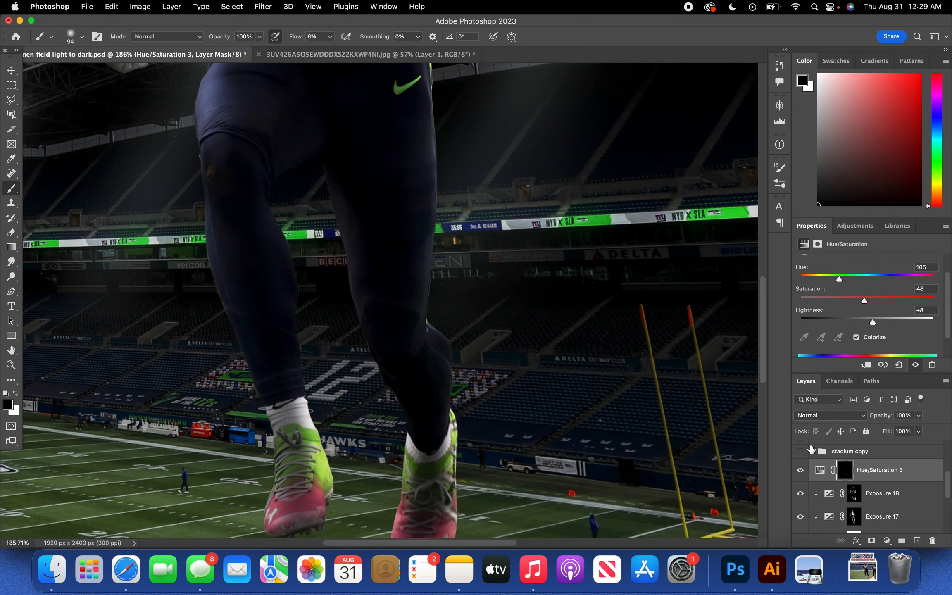
# - Clip Hue/Saturation 3 to the player and paint green reflected light in white along the outer edges of both legs
pyautogui.keyDown('alt'); pyautogui.click(894, 480); pyautogui.keyUp('alt')
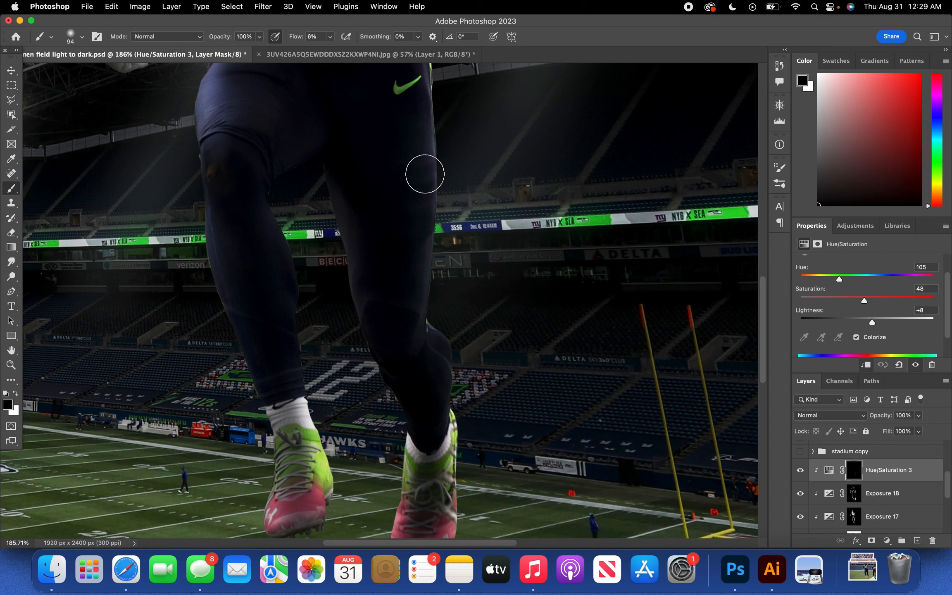
pyautogui.press('x')
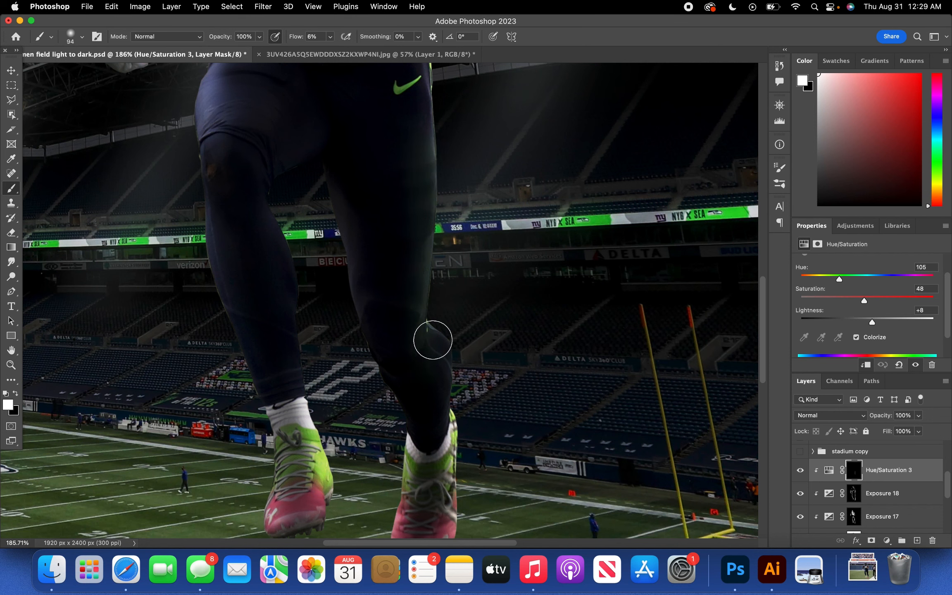
pyautogui.scroll(-5, 461, 381)
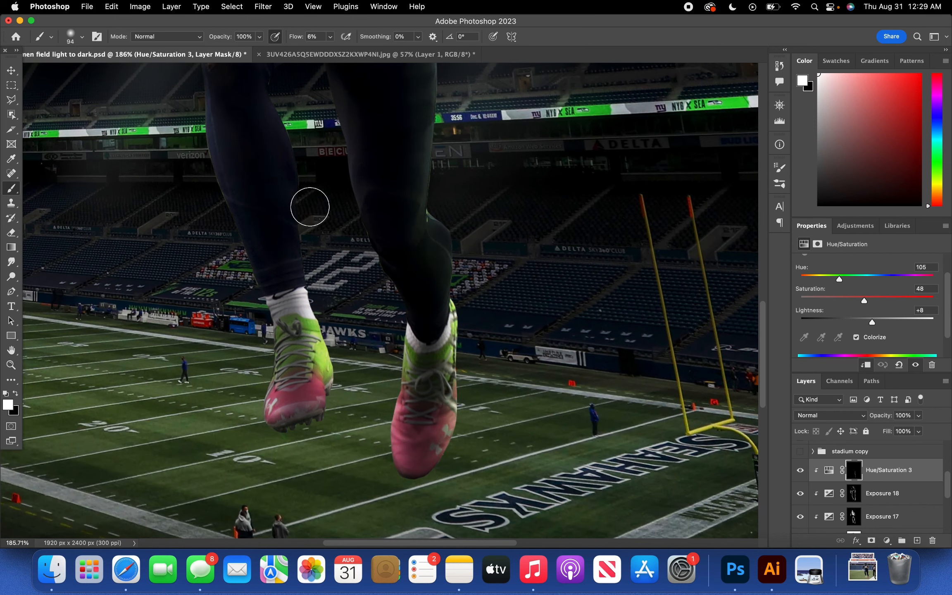
pyautogui.scroll(6, 311, 209)
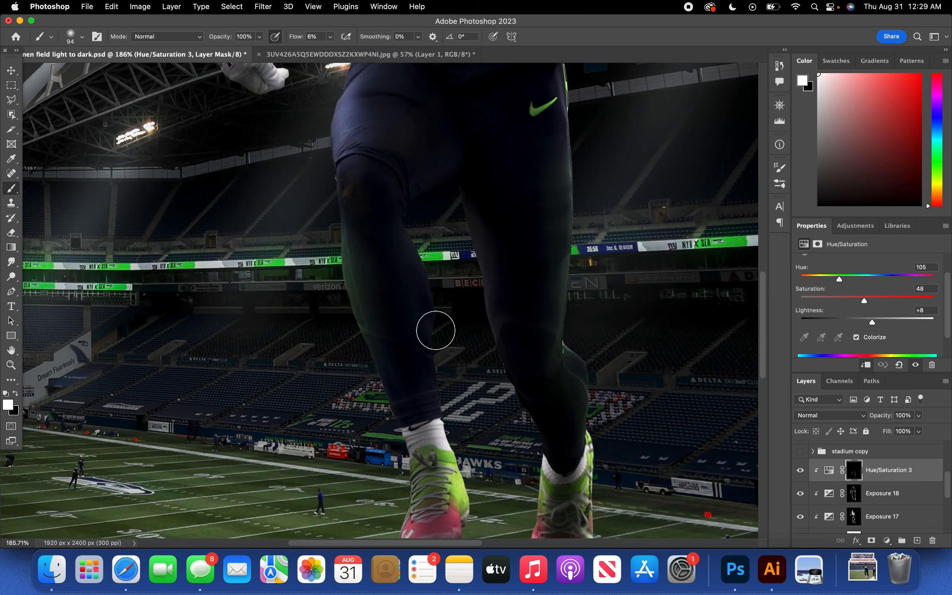
pyautogui.scroll(5, 390, 211)
# - Soften the green reflection on the legs in black and touch up its edge along the thigh and hip on the mask
pyautogui.press('x')
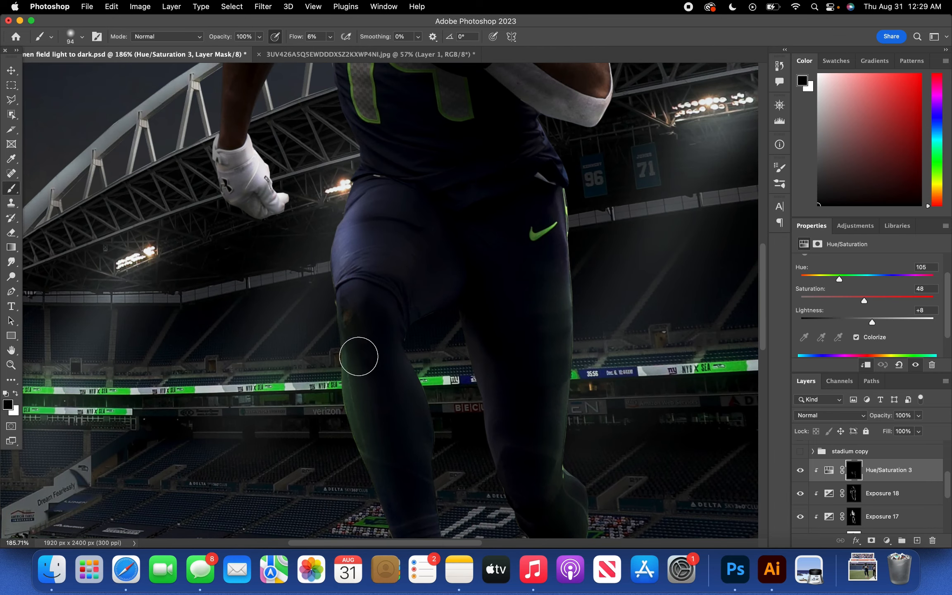
pyautogui.scroll(4, 549, 392)
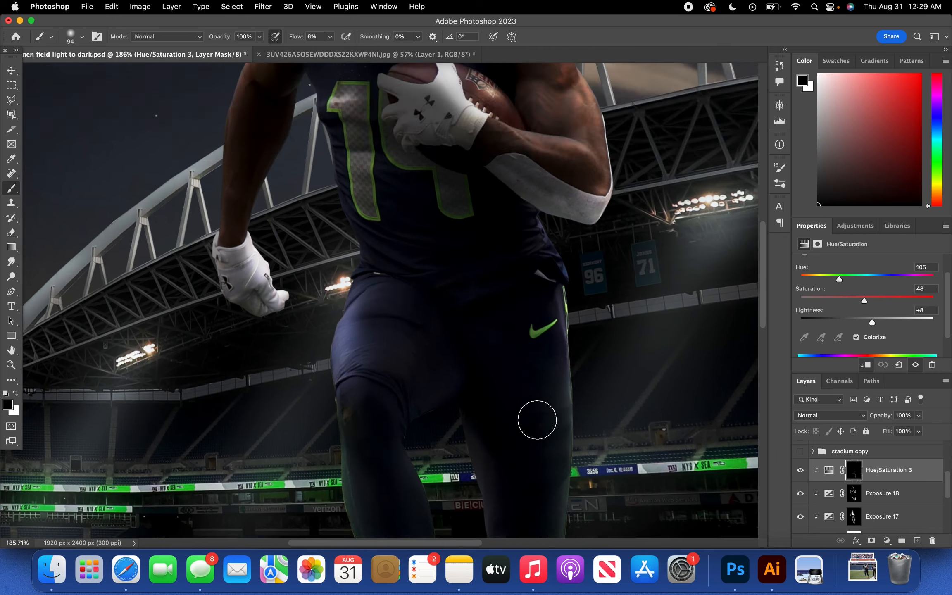
pyautogui.scroll(-7, 535, 419)
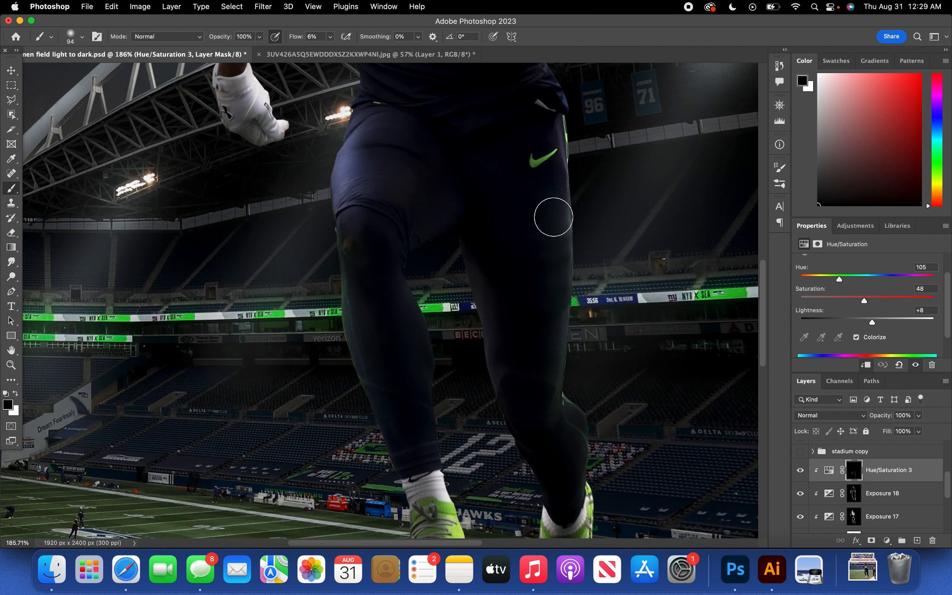
pyautogui.scroll(1, 555, 215)
pyautogui.press('x')
pyautogui.press('x')
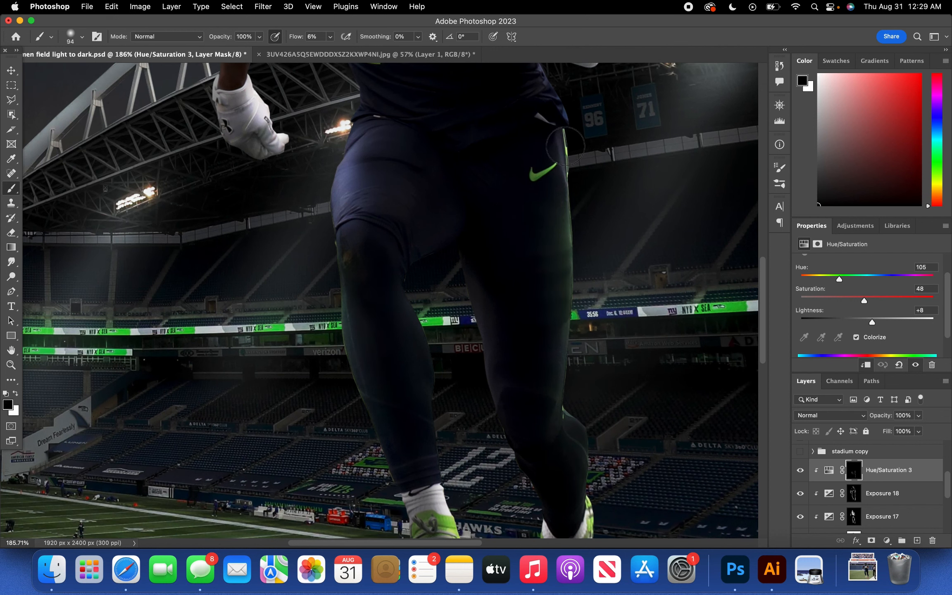
pyautogui.moveTo(560, 153); pyautogui.dragTo(556, 196)
# - Fit the whole image on screen and compare the player with Hue/Saturation 3 hidden and shown
pyautogui.click(317, 8)
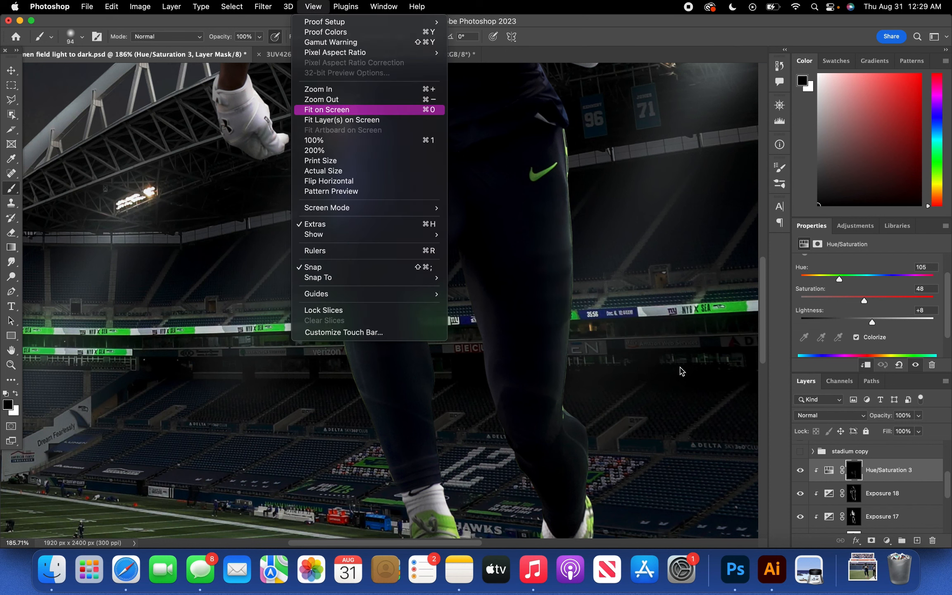
pyautogui.click(342, 110)
pyautogui.click(799, 471)
pyautogui.click(799, 470)
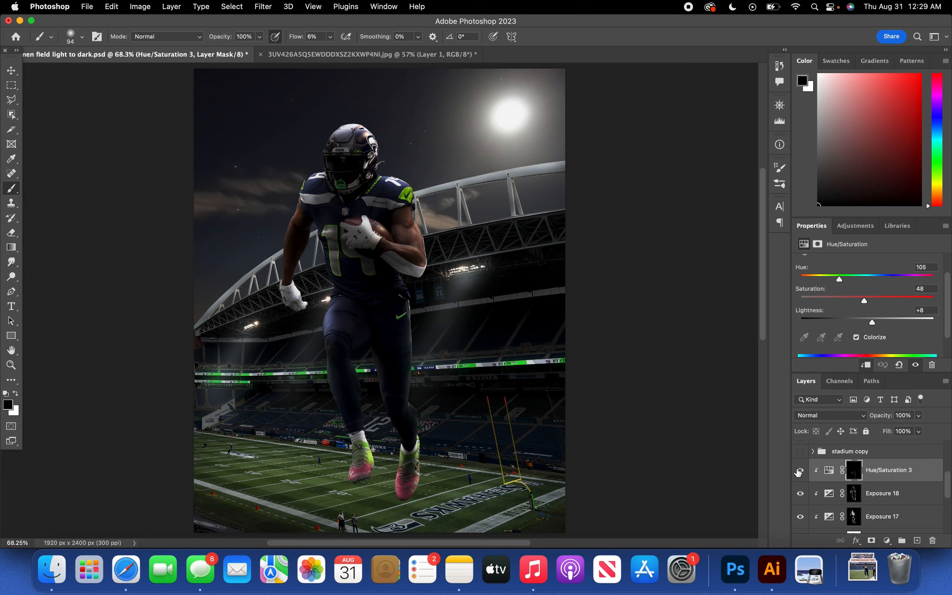
pyautogui.click(12, 71)
pyautogui.click(127, 163)
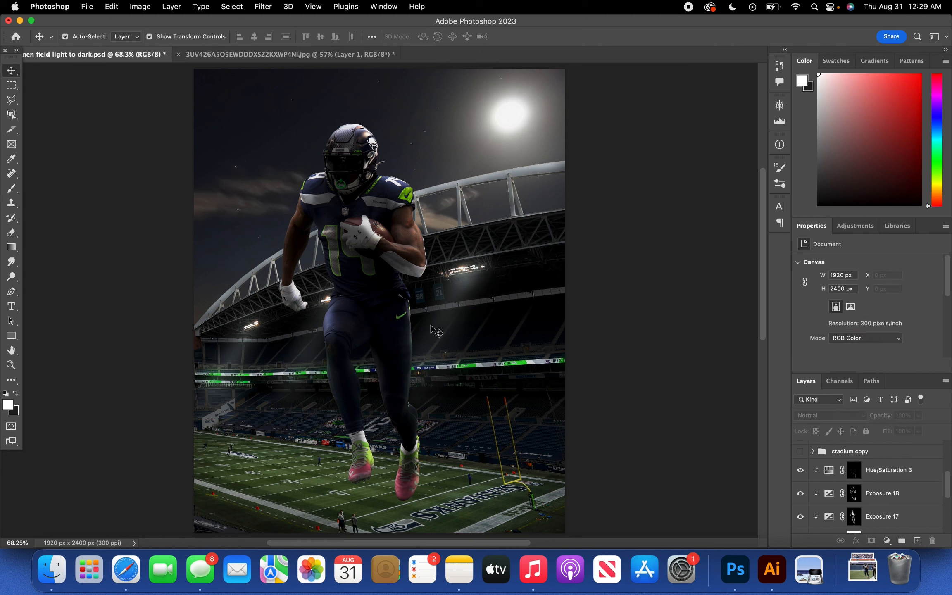
pyautogui.click(921, 473)
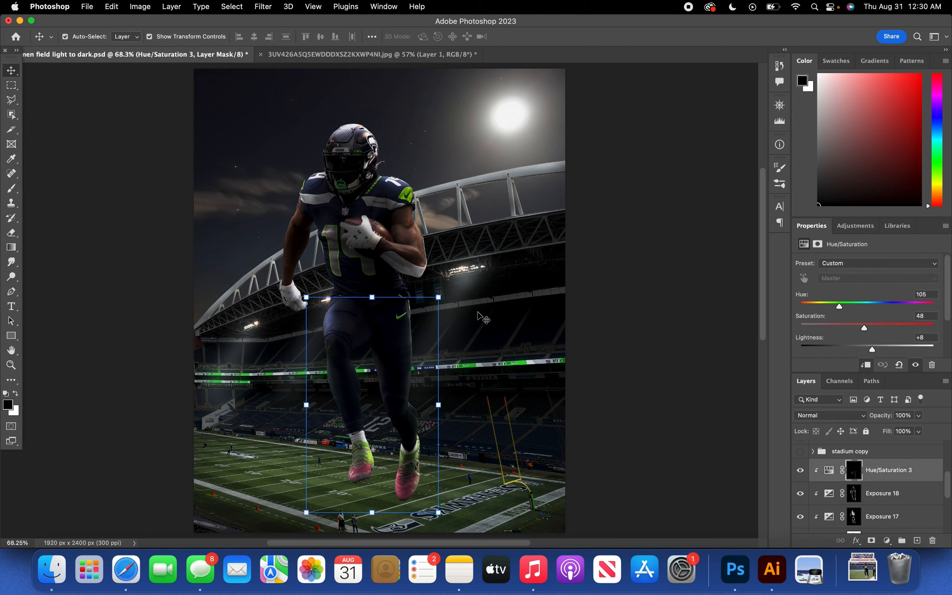
# - Add a tan Solid Color fill layer directly above the Background layer
pyautogui.scroll(-5, 890, 508)
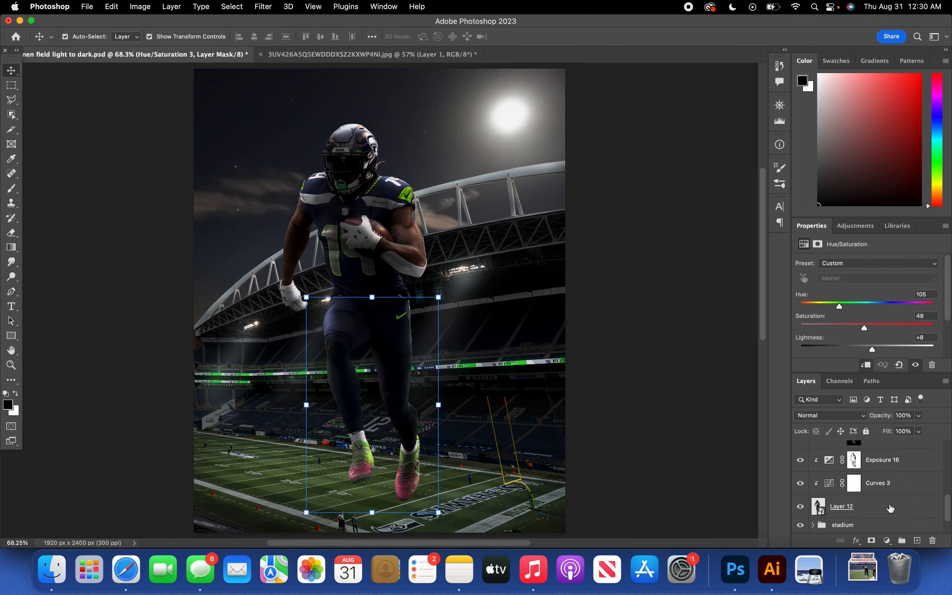
pyautogui.click(865, 521)
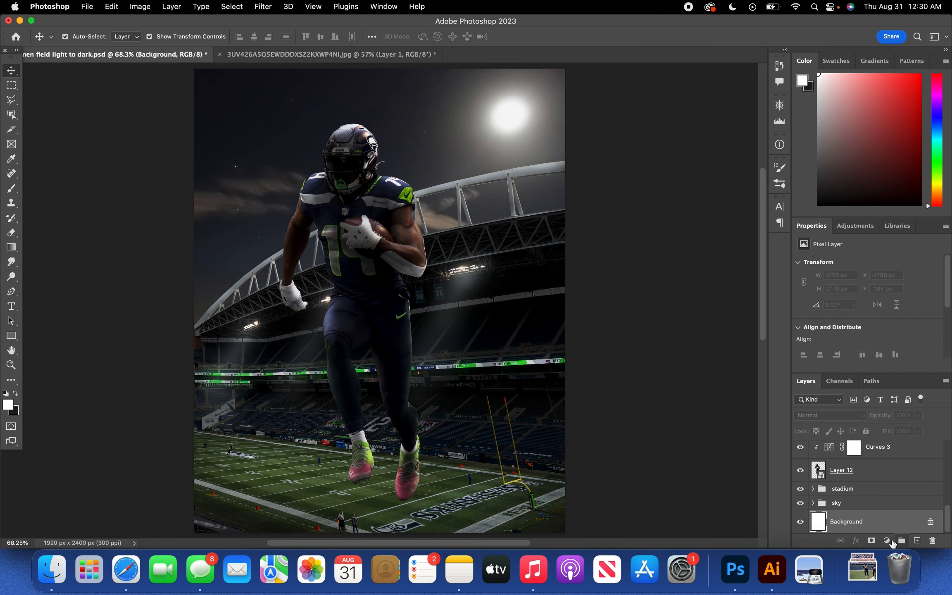
pyautogui.click(869, 503)
pyautogui.click(886, 540)
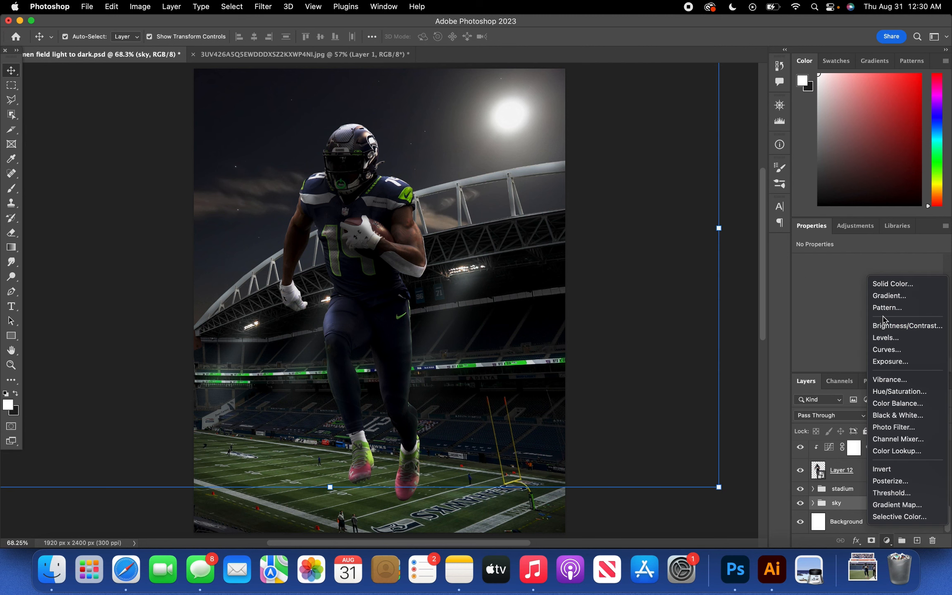
pyautogui.click(581, 273)
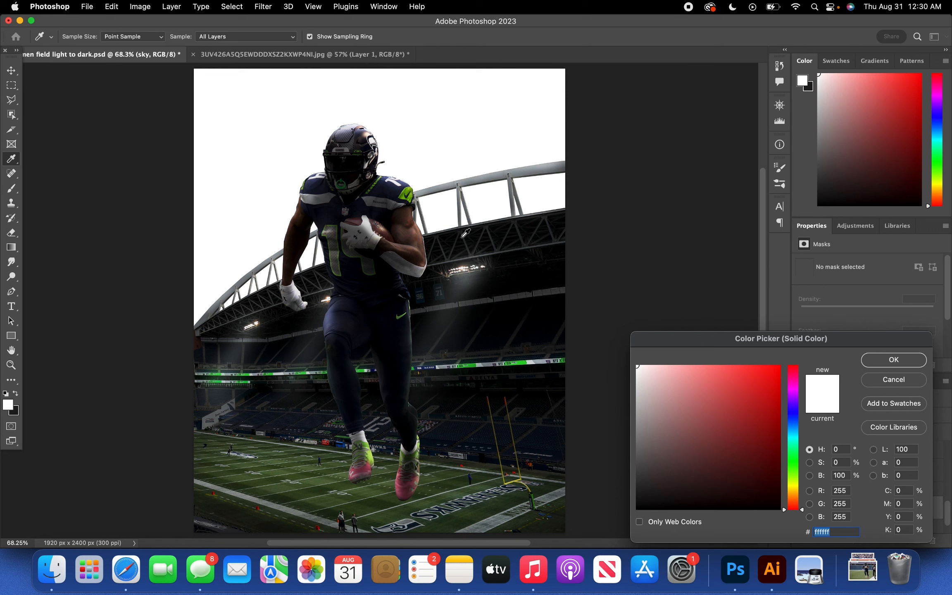
pyautogui.click(894, 379)
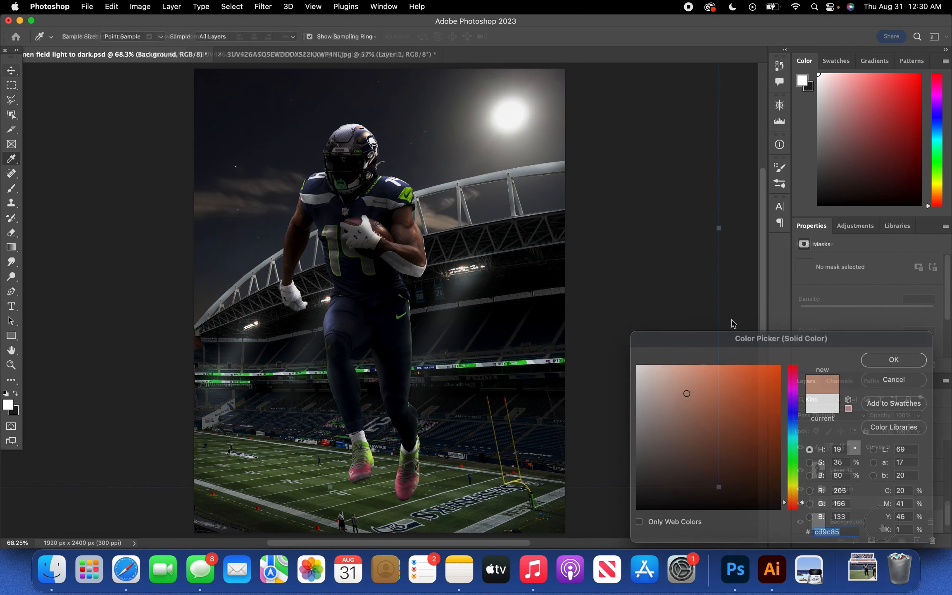
pyautogui.click(907, 362)
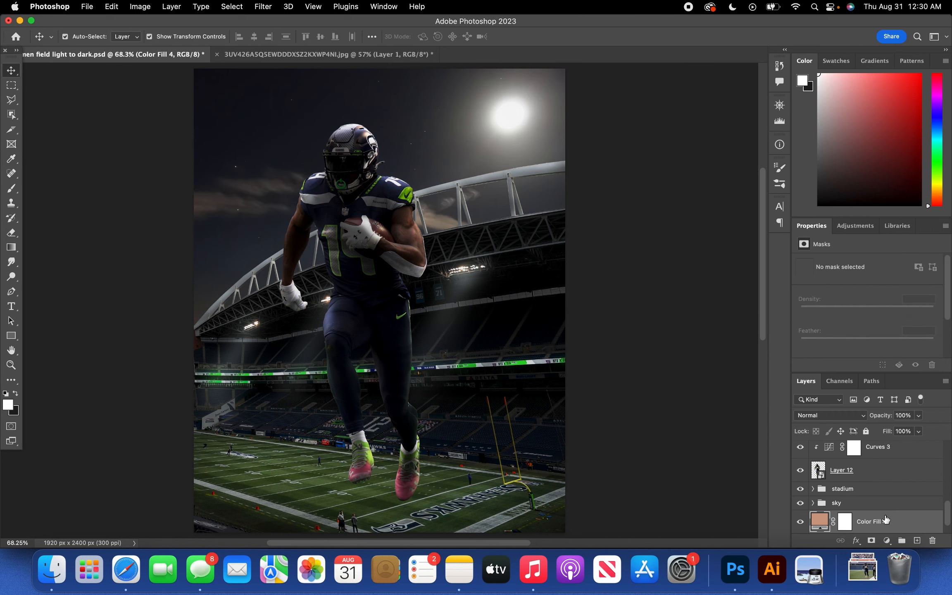
# - Move the Solid Color fill above Hue/Saturation 3 and lighten its colour to a pale pinkish beige
pyautogui.moveTo(886, 521); pyautogui.dragTo(870, 471)
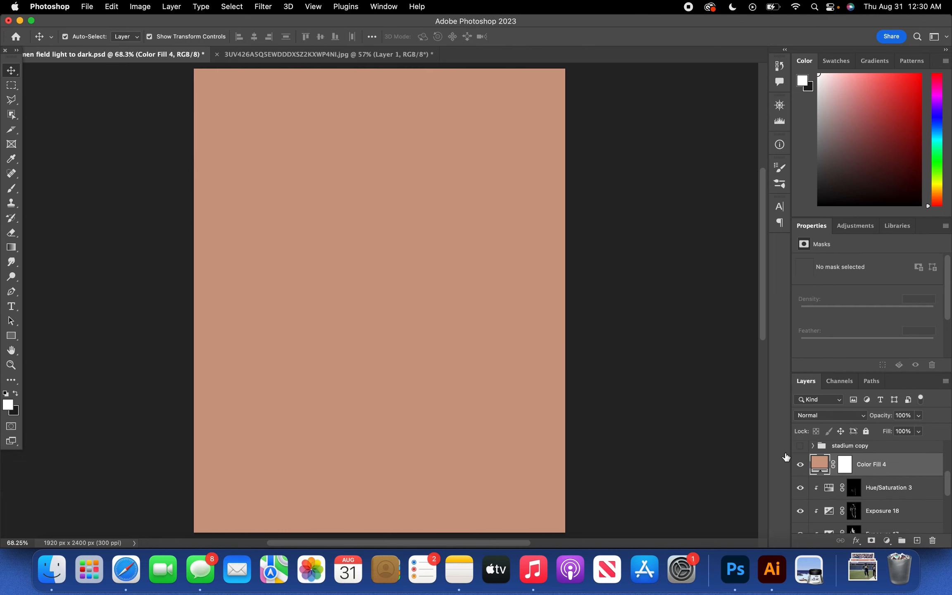
pyautogui.moveTo(688, 394); pyautogui.dragTo(662, 389)
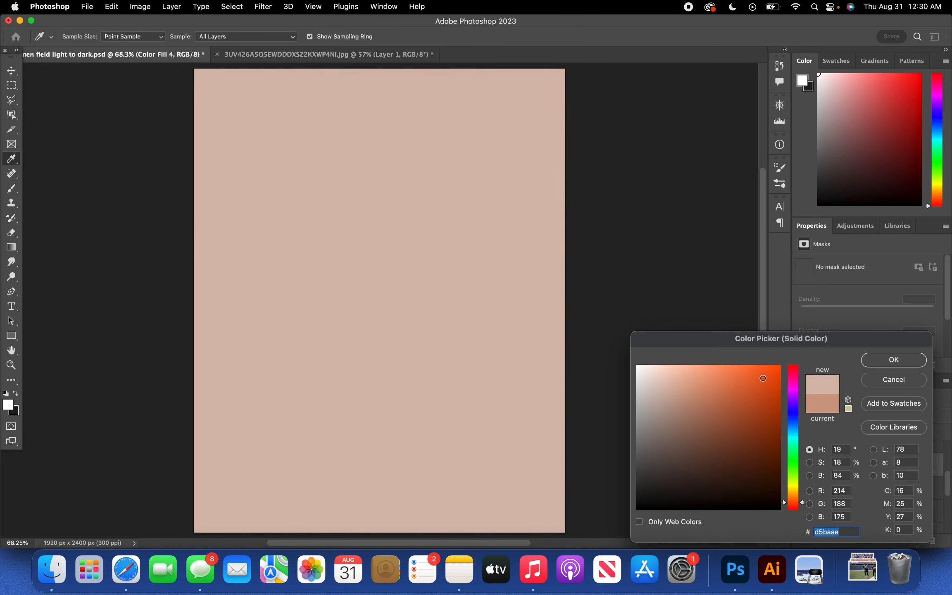
pyautogui.click(893, 360)
# - Set Color Fill 4 to the Linear Dodge (Add) blend mode and invert its mask to black
pyautogui.click(829, 416)
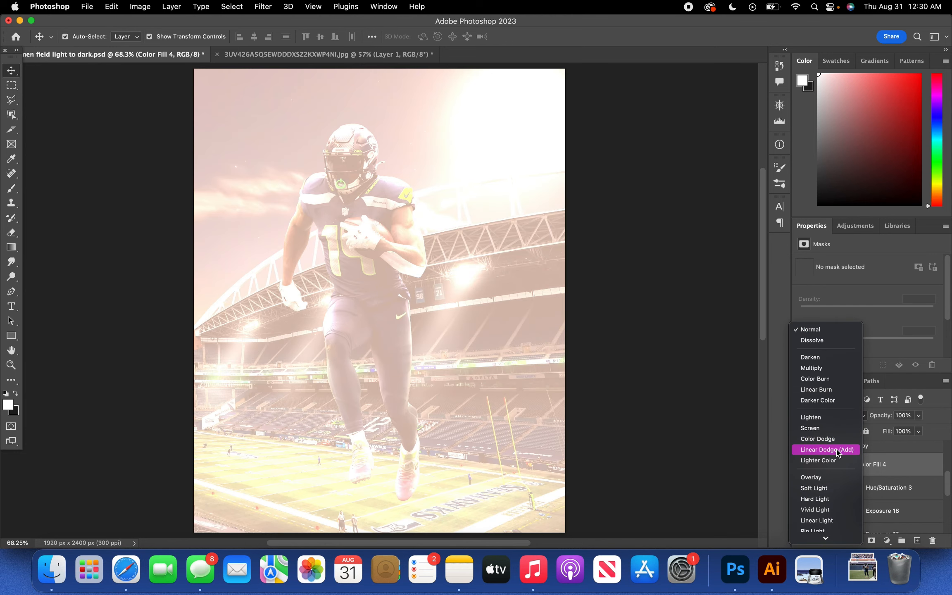
pyautogui.click(826, 449)
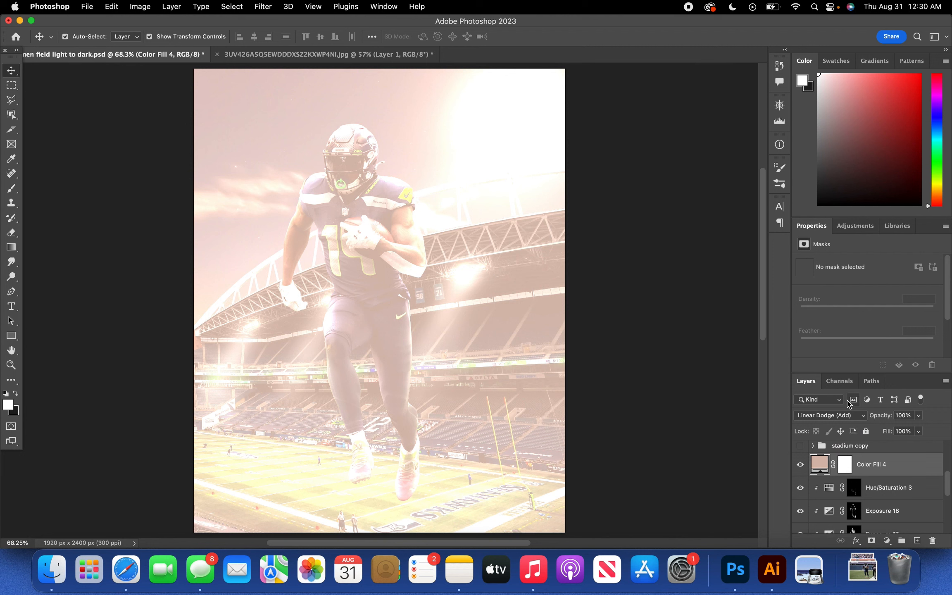
pyautogui.click(839, 417)
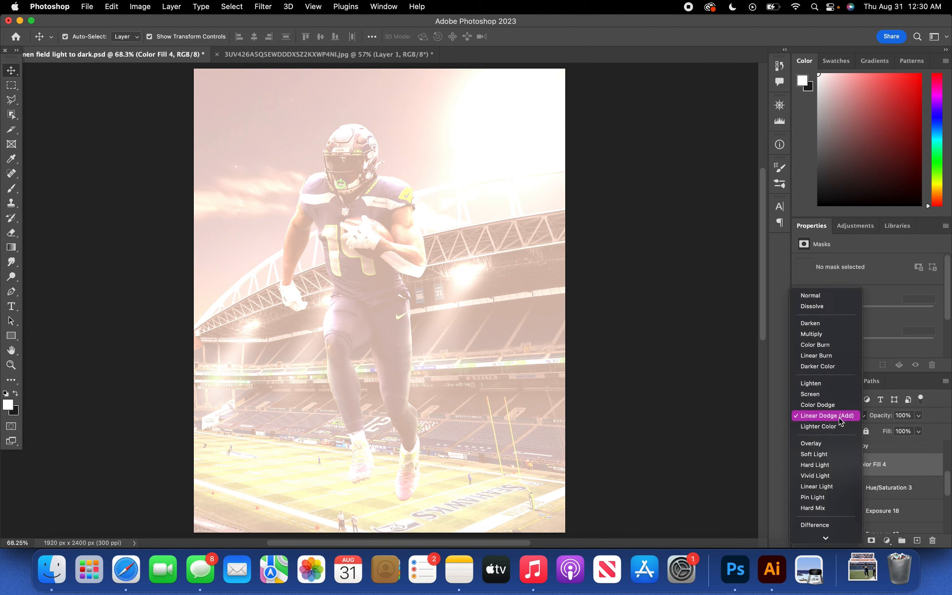
pyautogui.click(844, 465)
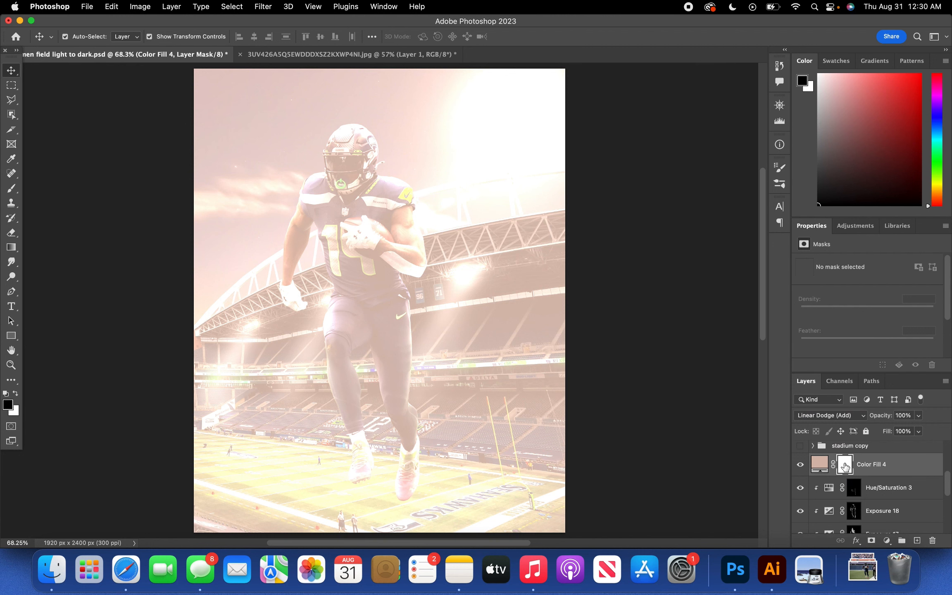
pyautogui.press('super+i')
# - Set up a soft round brush at 1040 px with 3% flow
pyautogui.press('b')
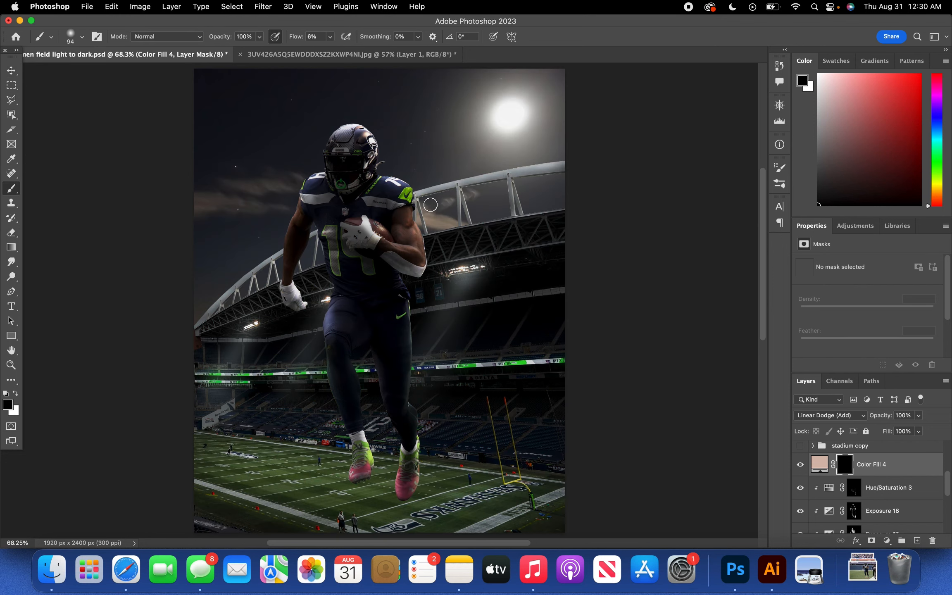
pyautogui.click(83, 37)
pyautogui.moveTo(126, 75); pyautogui.dragTo(125, 75)
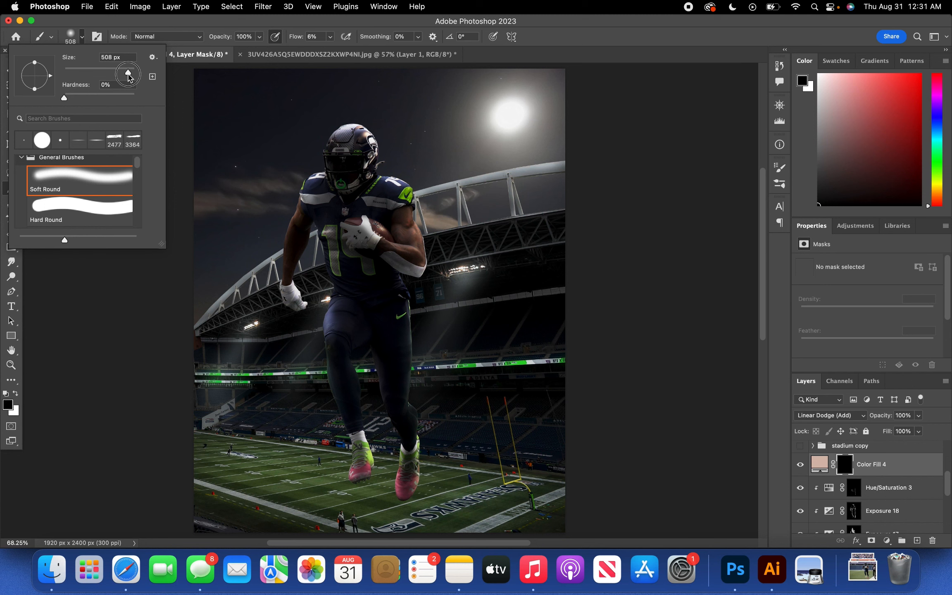
pyautogui.moveTo(129, 76); pyautogui.dragTo(129, 75)
pyautogui.click(126, 30)
pyautogui.click(331, 37)
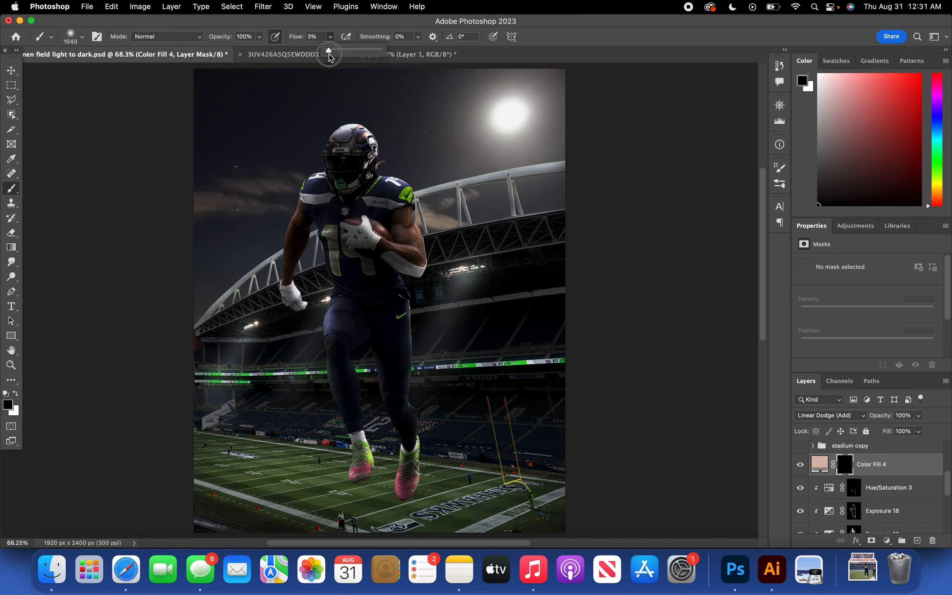
pyautogui.click(330, 37)
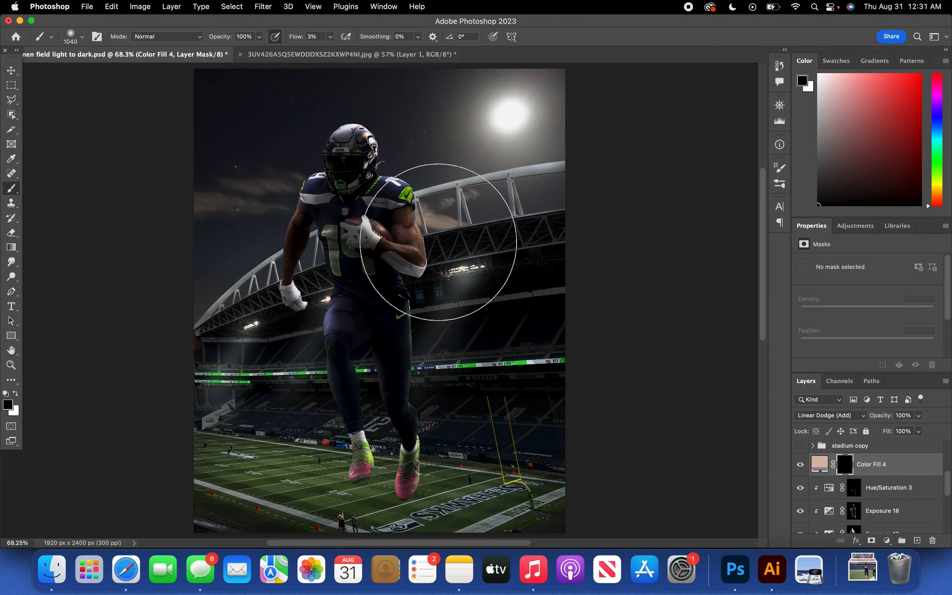
# - Paint faint haze over the player and stadium in white on the Color Fill 4 mask, and tone it down in black around the helmet
pyautogui.press('x')
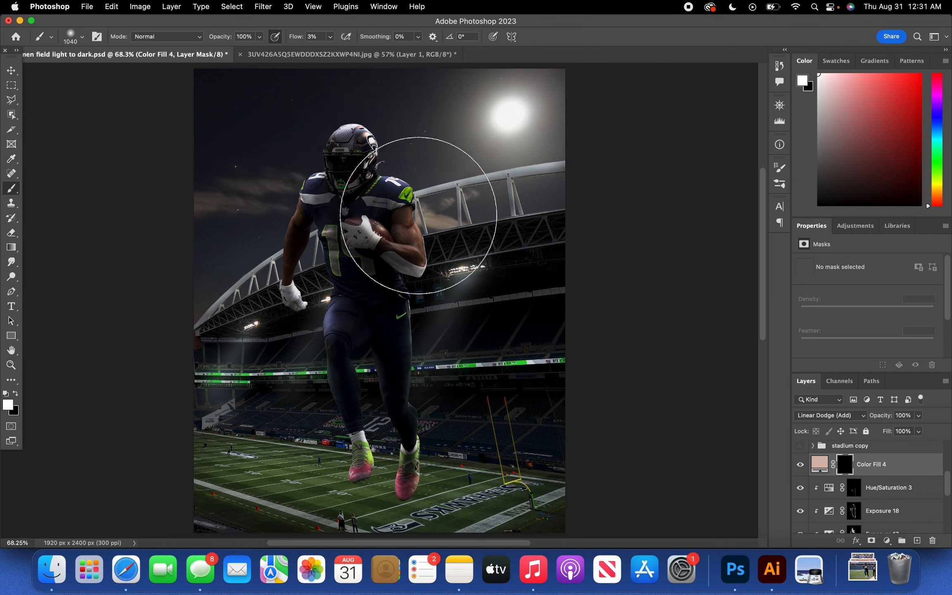
pyautogui.moveTo(418, 215)
pyautogui.mouseDown()
pyautogui.moveTo(376, 153)
pyautogui.moveTo(418, 298)
pyautogui.moveTo(422, 212)
pyautogui.mouseUp()
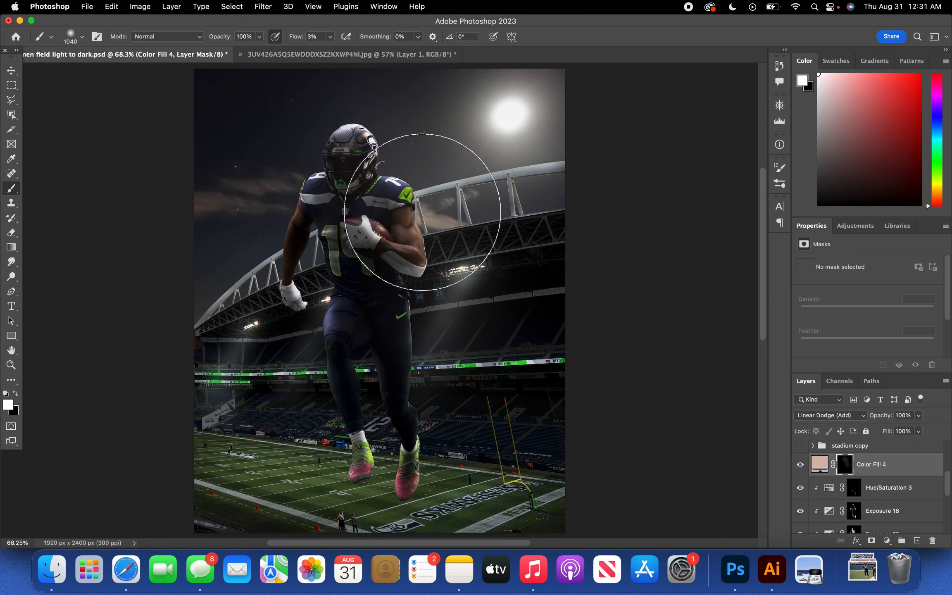
pyautogui.press('x')
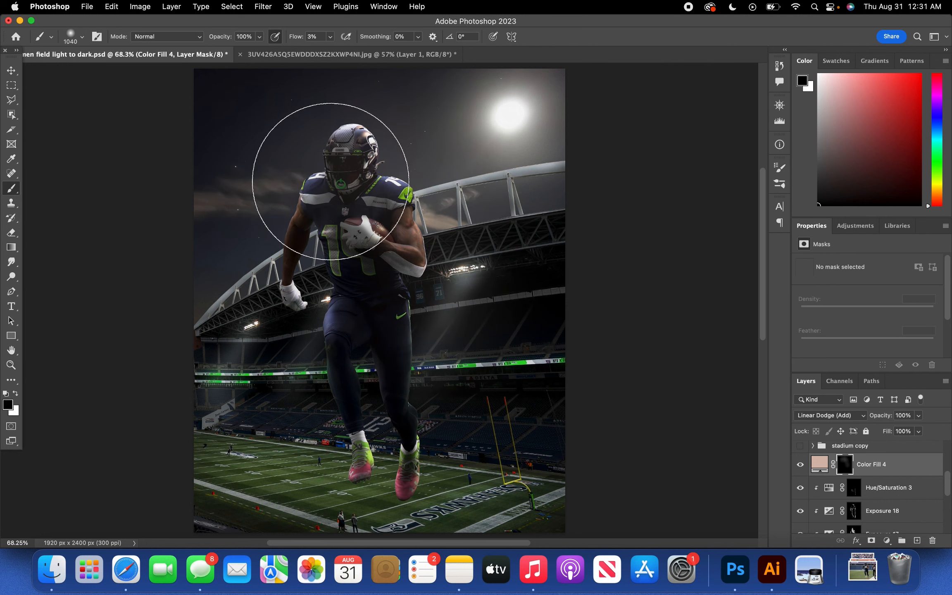
pyautogui.moveTo(330, 181)
pyautogui.mouseDown()
pyautogui.moveTo(265, 143)
pyautogui.moveTo(279, 81)
pyautogui.moveTo(313, 102)
pyautogui.moveTo(350, 248)
pyautogui.moveTo(338, 360)
pyautogui.moveTo(438, 323)
pyautogui.moveTo(413, 209)
pyautogui.moveTo(445, 139)
pyautogui.moveTo(467, 212)
pyautogui.moveTo(420, 183)
pyautogui.moveTo(433, 189)
pyautogui.moveTo(348, 161)
pyautogui.moveTo(419, 141)
pyautogui.mouseUp()
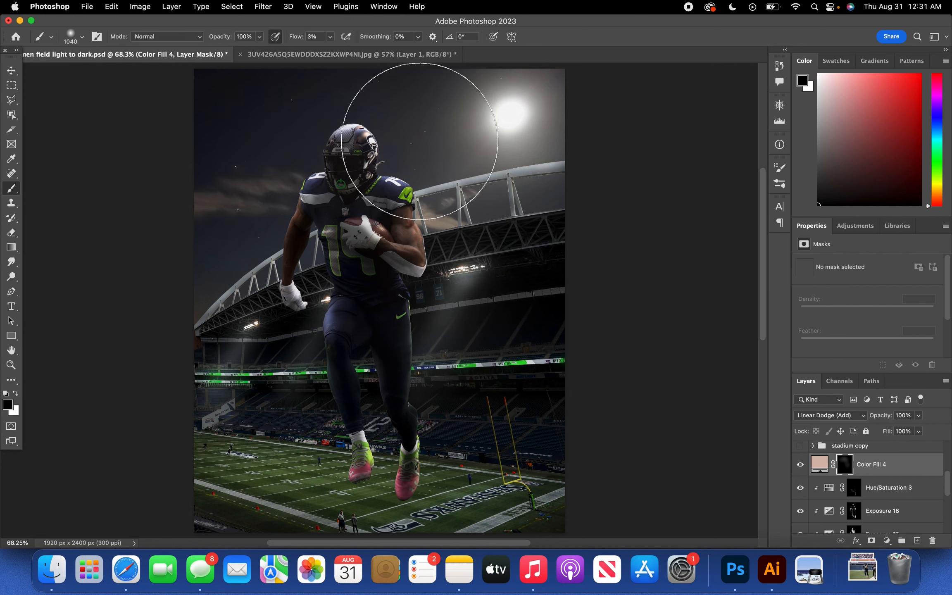
pyautogui.press('v')
pyautogui.press('x')
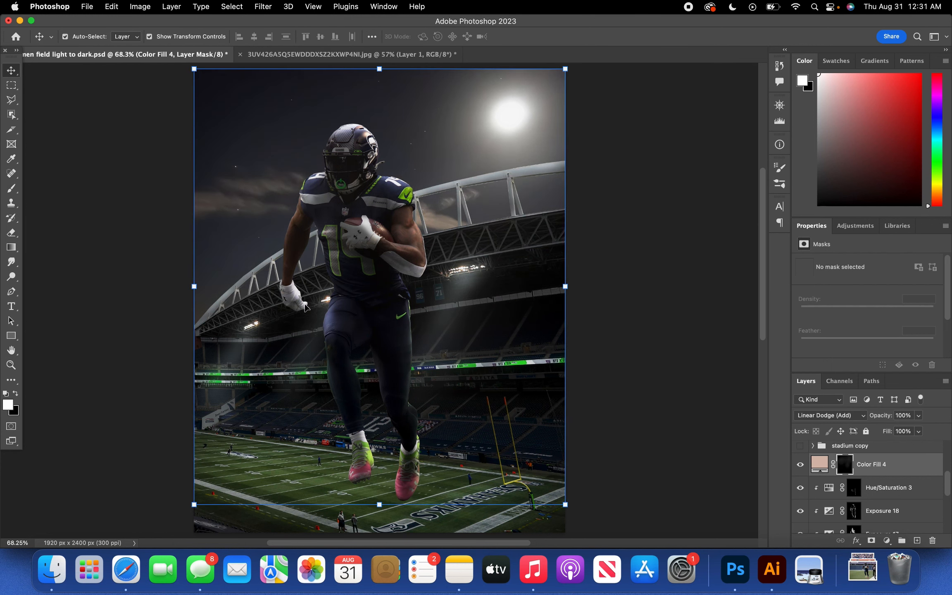
# - Add a clipped Color Balance adjustment above Curves 3 with midtones at Cyan/Red -14, Magenta/Green -7 and Yellow/Blue -13
pyautogui.hotkey('alt', '[')
pyautogui.hotkey('alt', '[')
pyautogui.hotkey('alt', '[')
pyautogui.hotkey('alt', '[')
pyautogui.hotkey('alt', '[')
pyautogui.press('x')
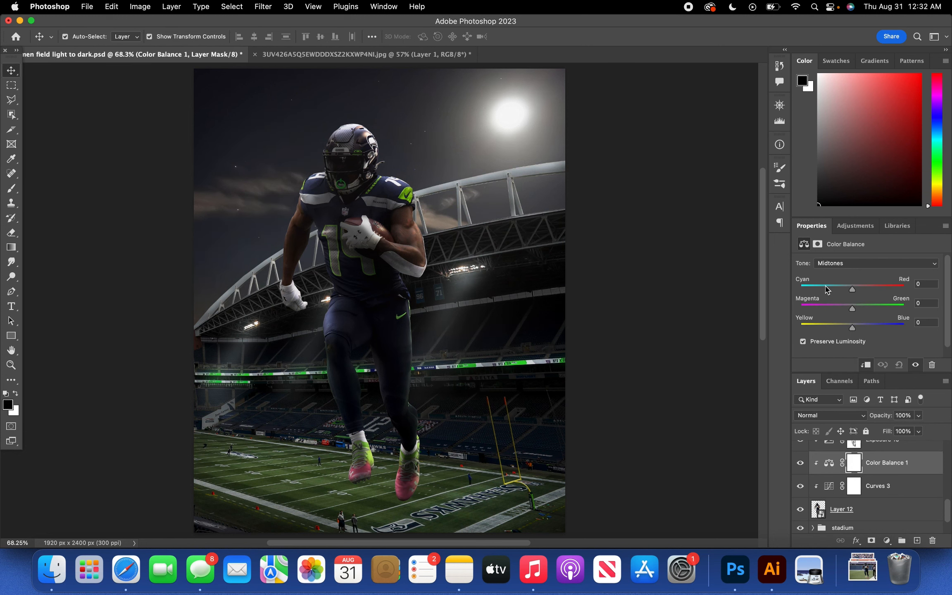
pyautogui.moveTo(851, 289); pyautogui.dragTo(845, 289)
pyautogui.moveTo(851, 308); pyautogui.dragTo(845, 328)
# - Compare the player with and without the Color Balance 1 adjustment
pyautogui.click(801, 464)
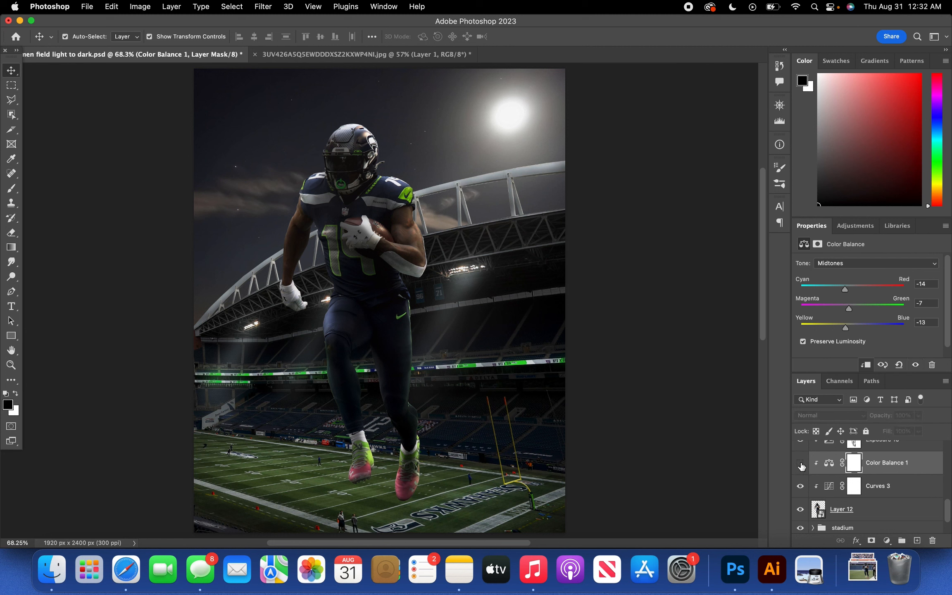
pyautogui.click(801, 464)
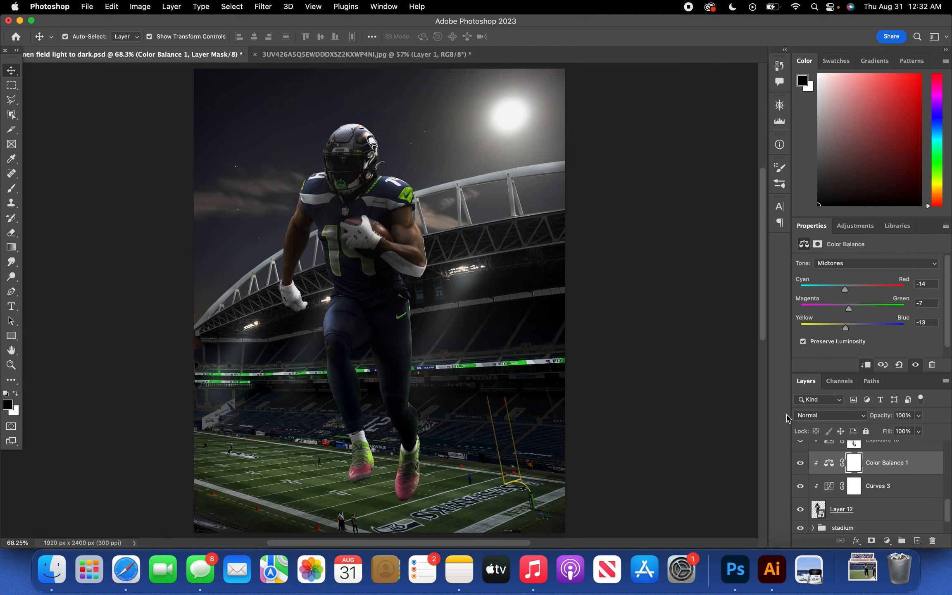
pyautogui.scroll(10, 838, 457)
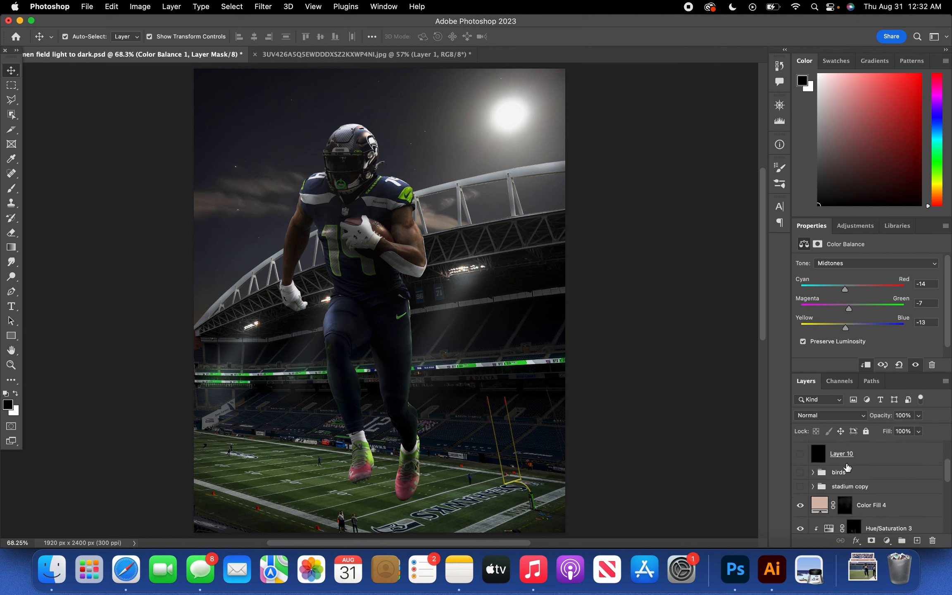
pyautogui.scroll(-1, 846, 477)
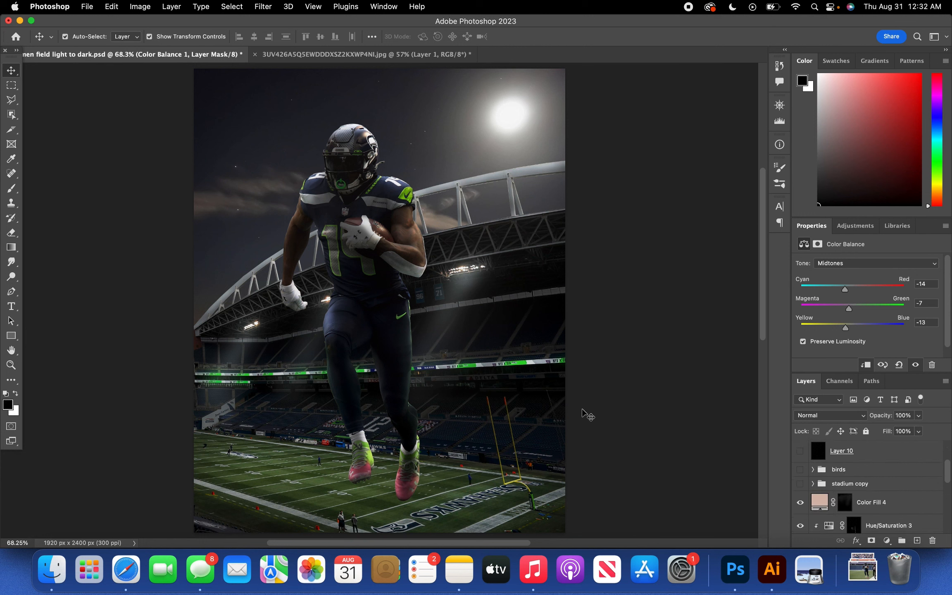
# - Add a black (000000) Solid Color fill layer between Layer 12 and the stadium group, and invert its mask to black
pyautogui.scroll(-6, 875, 483)
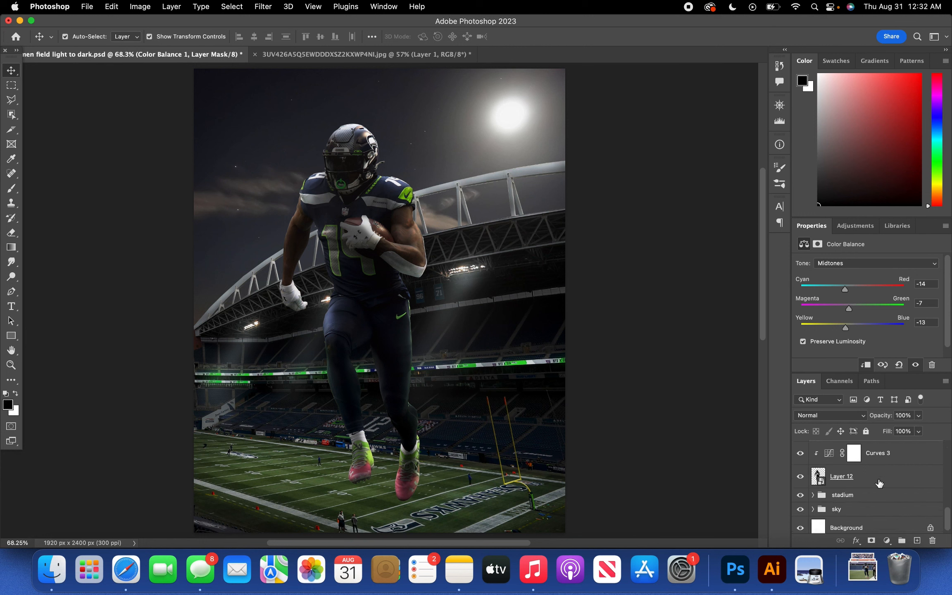
pyautogui.click(871, 496)
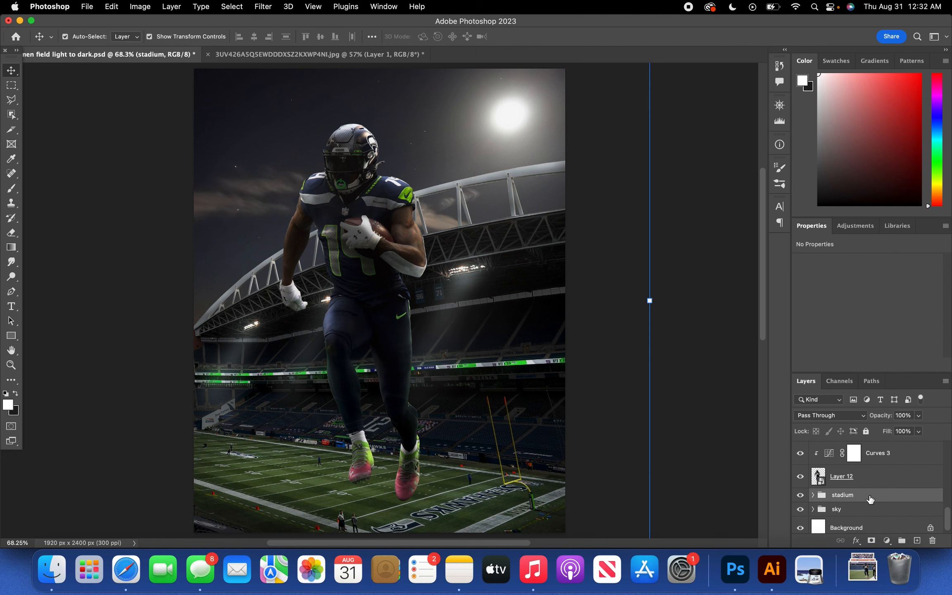
pyautogui.click(887, 540)
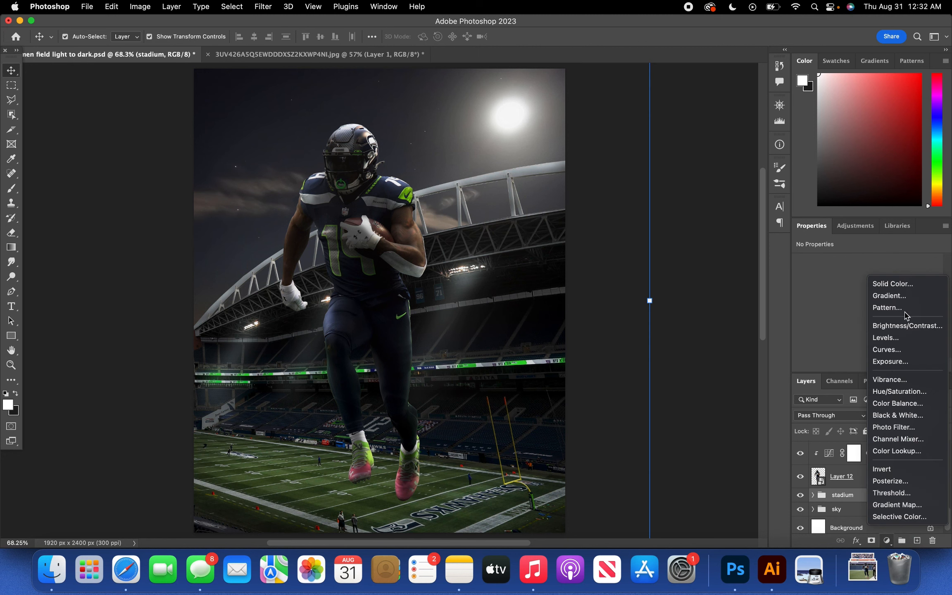
pyautogui.click(892, 284)
pyautogui.moveTo(658, 463); pyautogui.dragTo(502, 533)
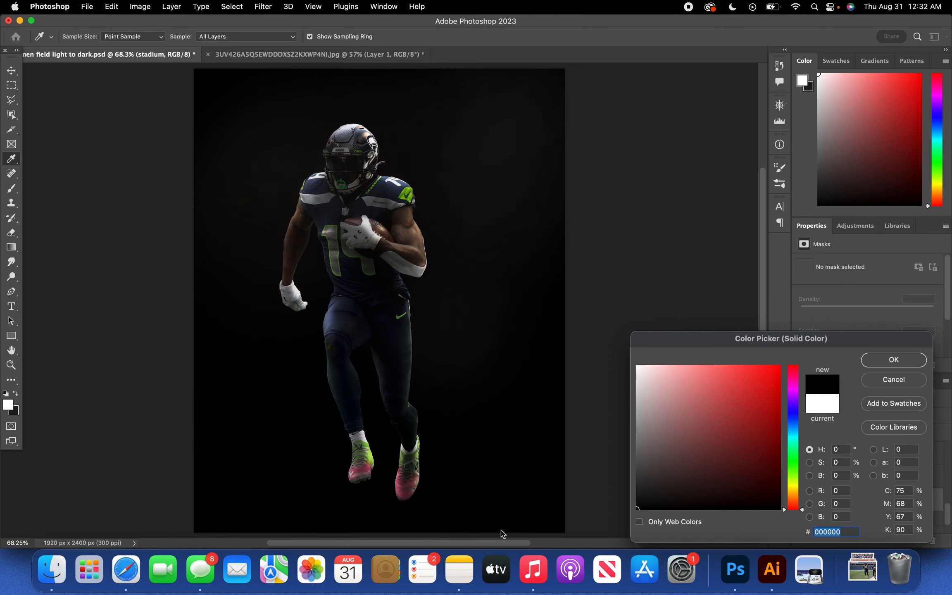
pyautogui.click(894, 360)
pyautogui.click(846, 500)
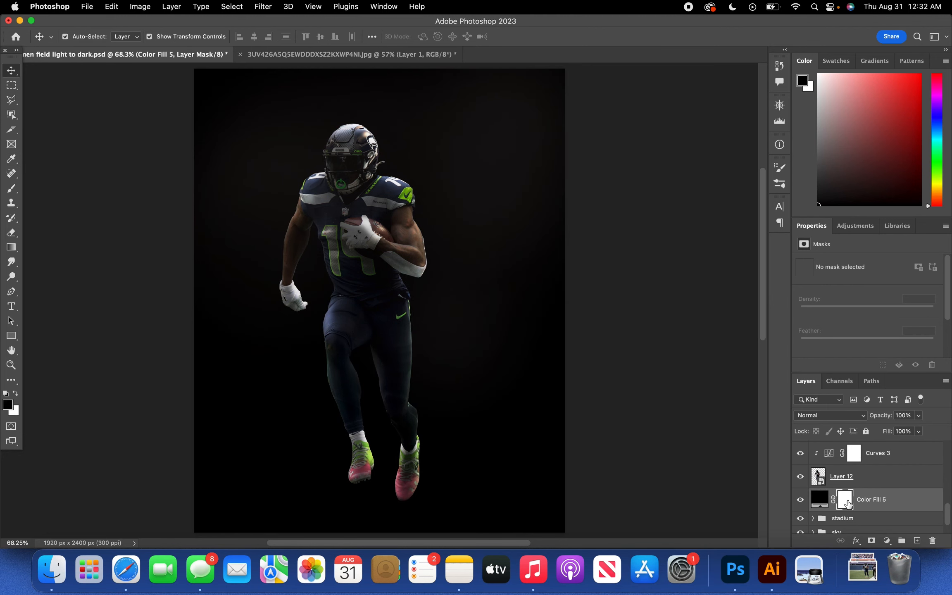
pyautogui.press('super+i')
# - Flatten the soft round brush tip into a thin ellipse at a -1° angle and reduce its size to 188 px
pyautogui.press('b')
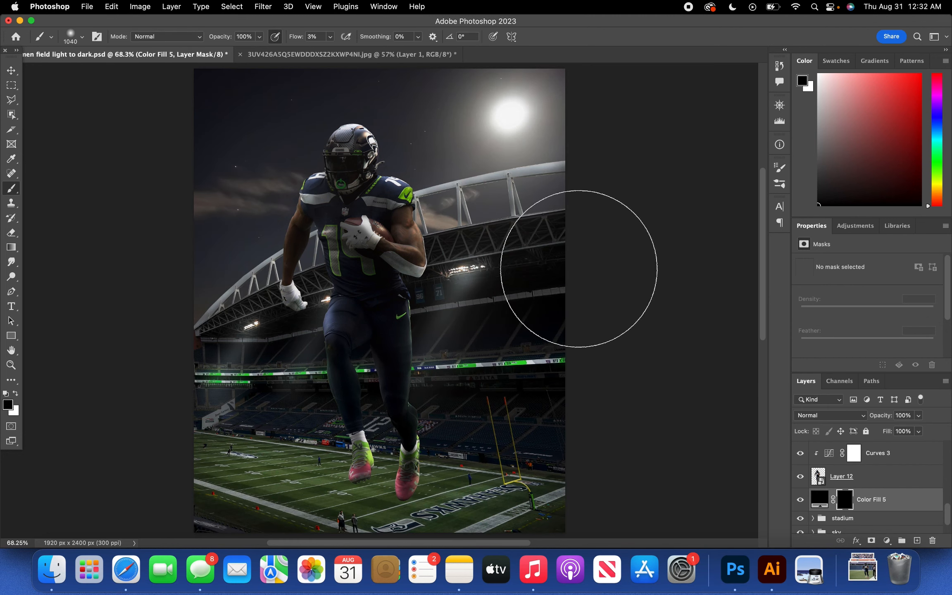
pyautogui.click(78, 37)
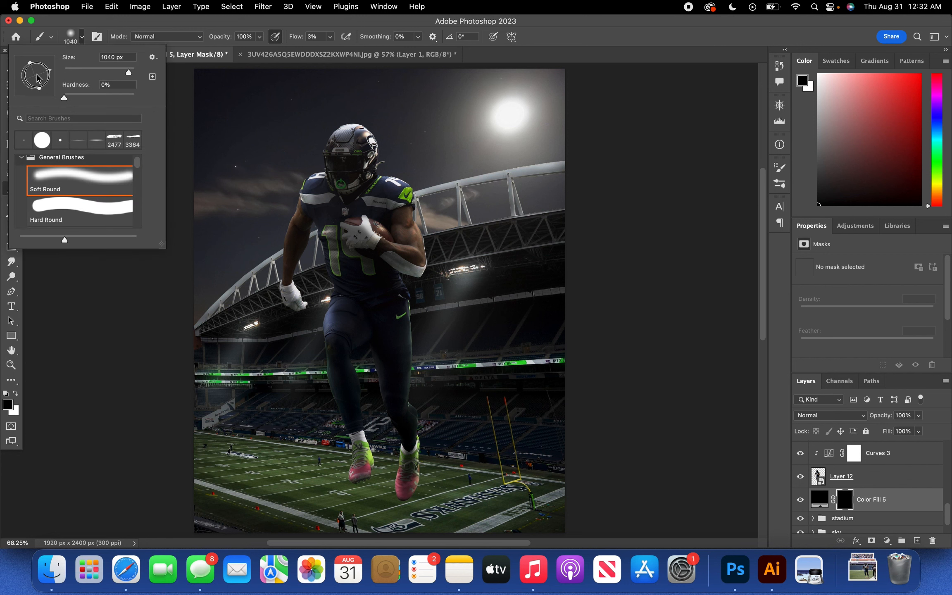
pyautogui.moveTo(44, 84)
pyautogui.mouseDown()
pyautogui.moveTo(53, 79)
pyautogui.moveTo(39, 78)
pyautogui.mouseUp()
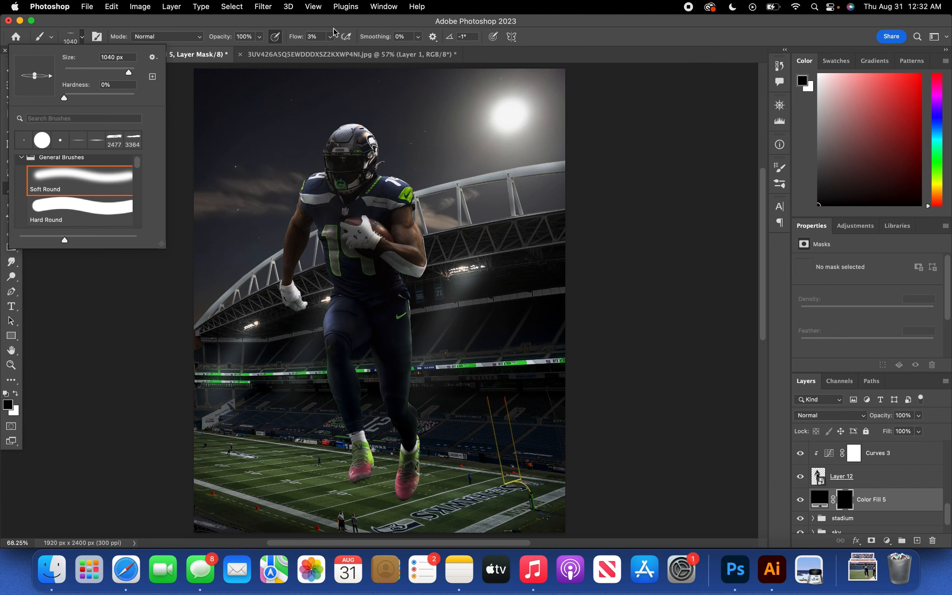
pyautogui.moveTo(116, 73)
pyautogui.mouseDown()
pyautogui.moveTo(106, 74)
pyautogui.moveTo(115, 74)
pyautogui.mouseUp()
pyautogui.click(127, 27)
# - Paint soft ground shadows beneath the player's cleats in white on the Color Fill 5 mask with the flattened brush at 10% flow
pyautogui.scroll(10, 413, 320)
pyautogui.scroll(-10, 447, 316)
pyautogui.press('x')
pyautogui.moveTo(410, 376); pyautogui.dragTo(399, 386)
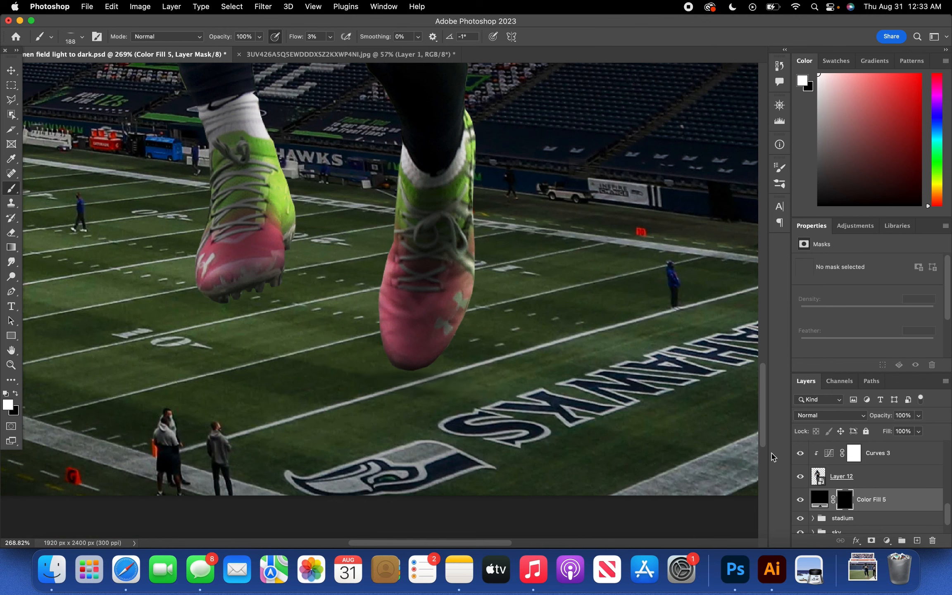
pyautogui.moveTo(330, 36); pyautogui.dragTo(334, 38)
pyautogui.moveTo(415, 379); pyautogui.dragTo(427, 385)
pyautogui.moveTo(240, 392); pyautogui.dragTo(245, 388)
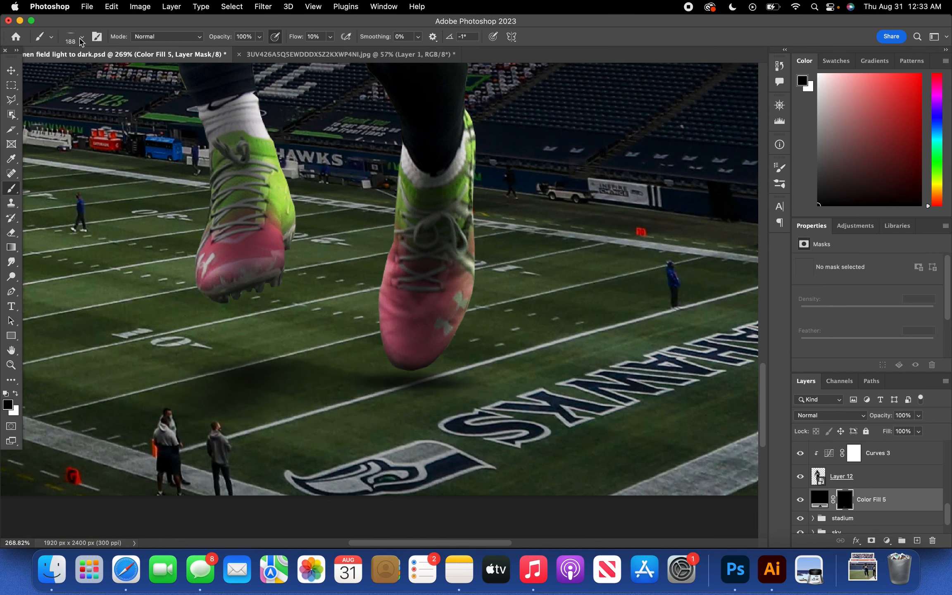
pyautogui.click(51, 36)
pyautogui.click(312, 6)
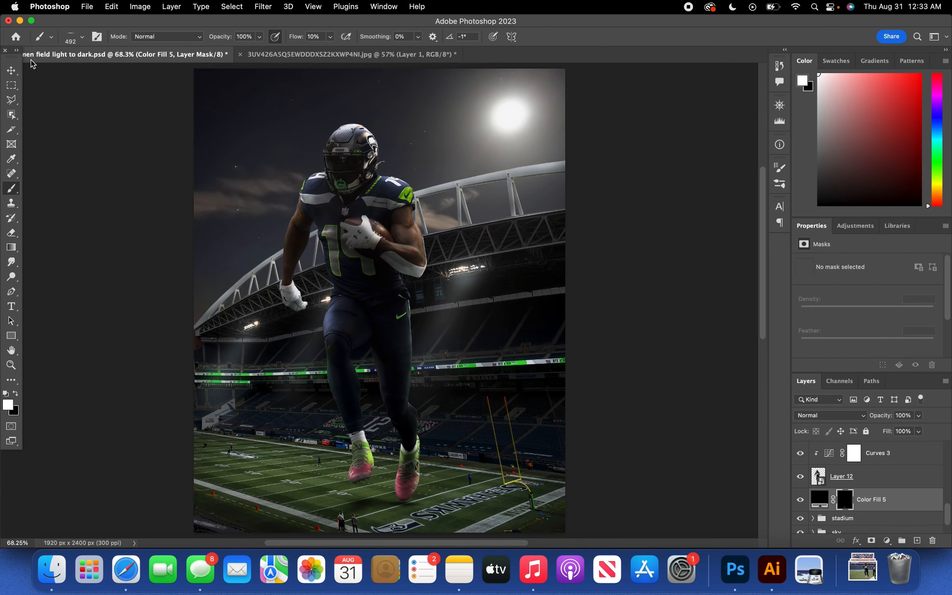
# - Reduce the Fill of the Color Fill 5 shadow layer to 87% and deselect the layer
pyautogui.click(11, 71)
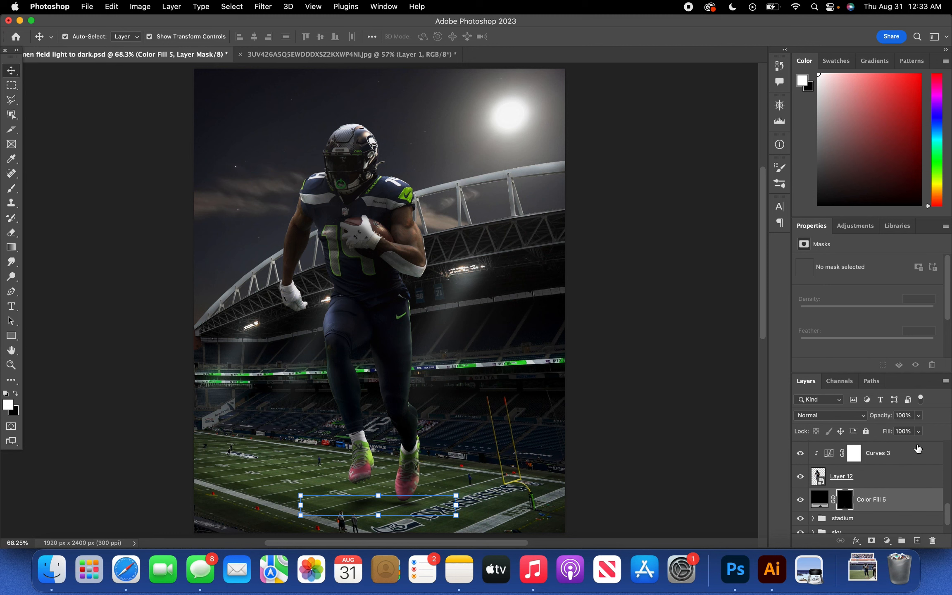
pyautogui.click(918, 431)
pyautogui.moveTo(915, 447); pyautogui.dragTo(913, 447)
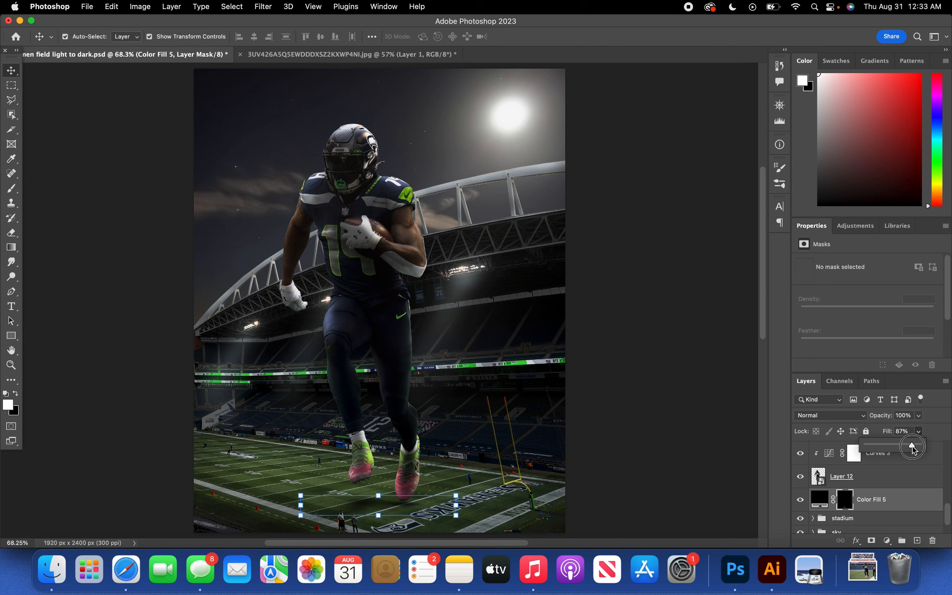
pyautogui.click(652, 366)
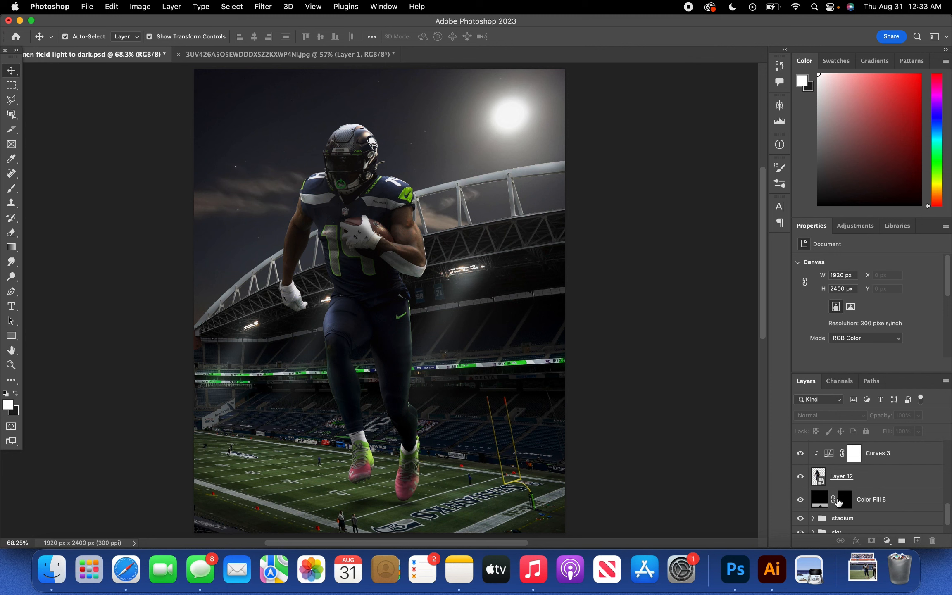
# - Show the birds group and the Color Dodge particle layer, Layer 10, over the composite
pyautogui.scroll(15, 838, 501)
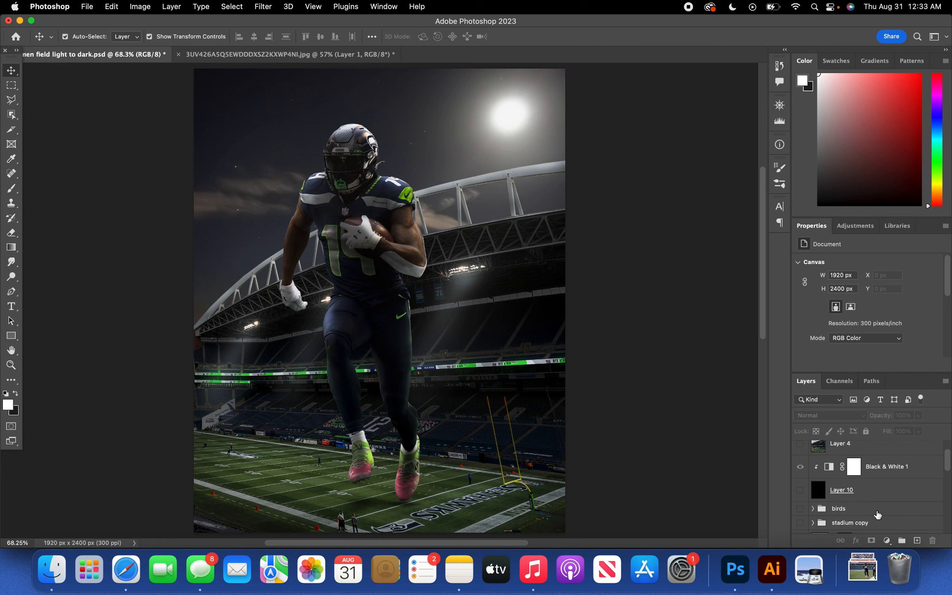
pyautogui.click(800, 509)
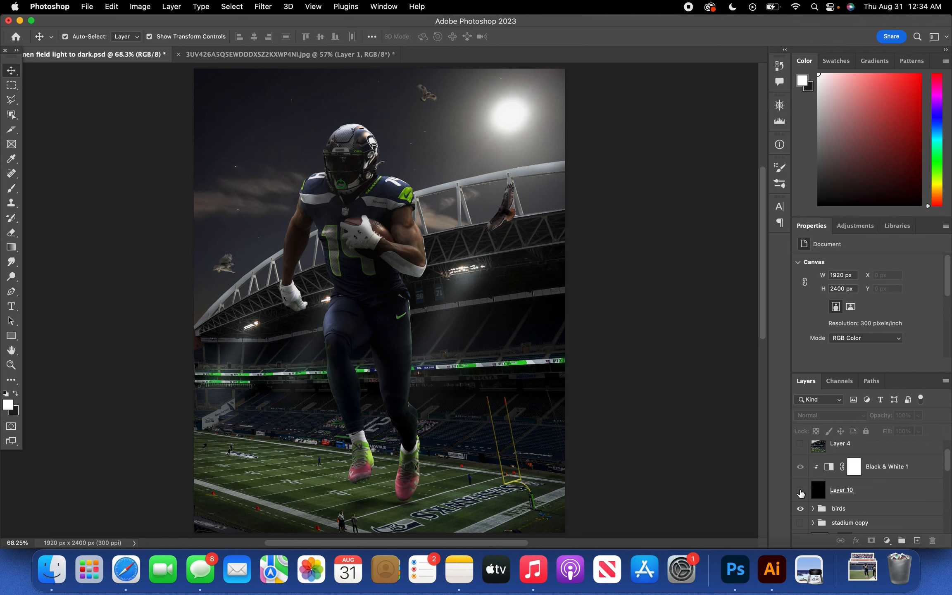
pyautogui.click(800, 490)
pyautogui.click(859, 494)
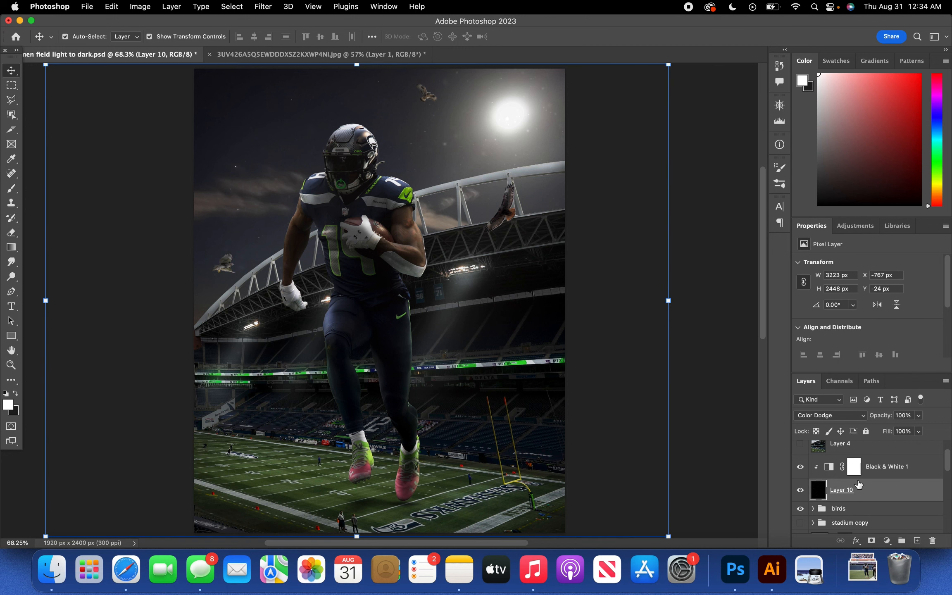
pyautogui.click(740, 419)
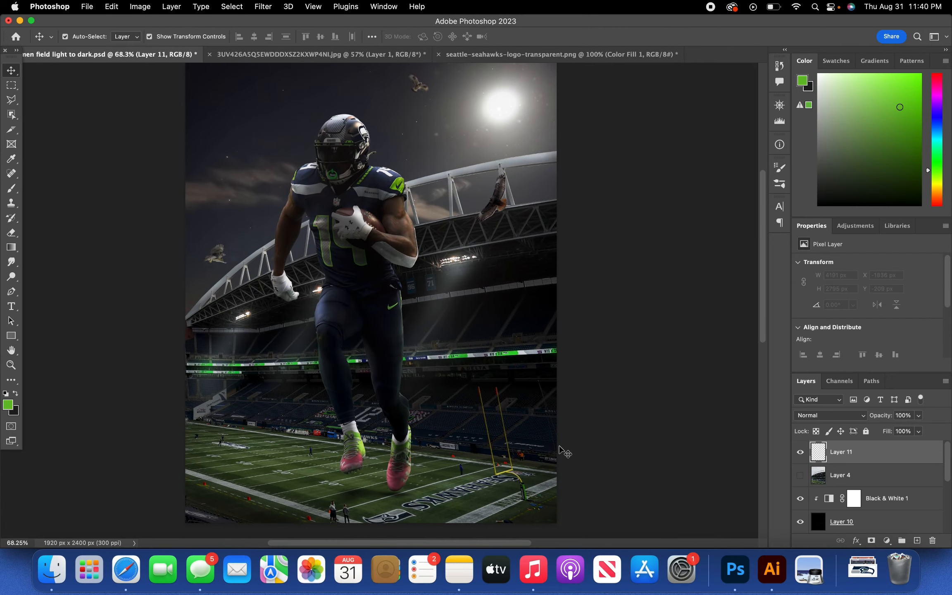
# - Apply the merged RGB image to the empty Layer 11 with Apply Image, using Multiply blending at 100% opacity
pyautogui.scroll(-2, 562, 330)
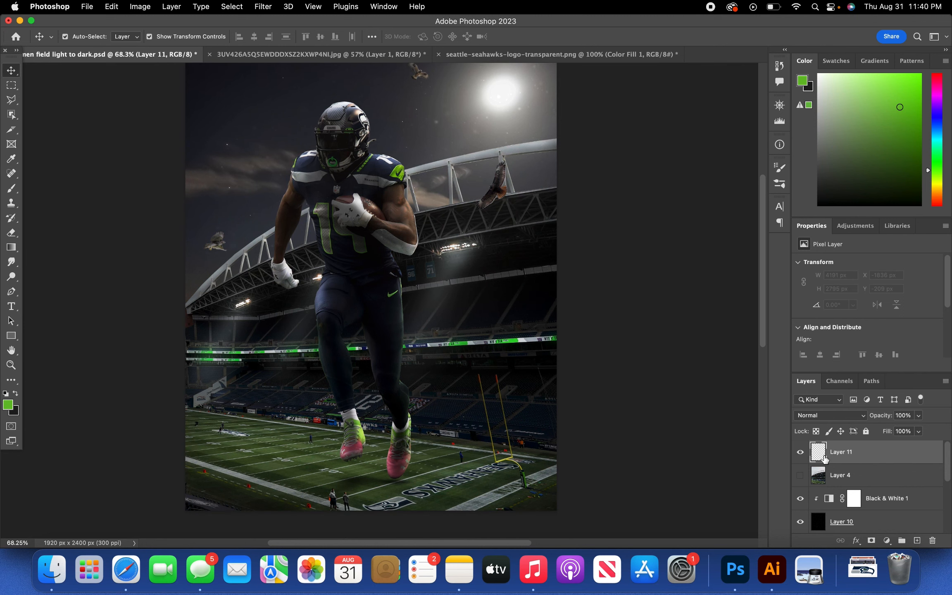
pyautogui.scroll(1, 536, 284)
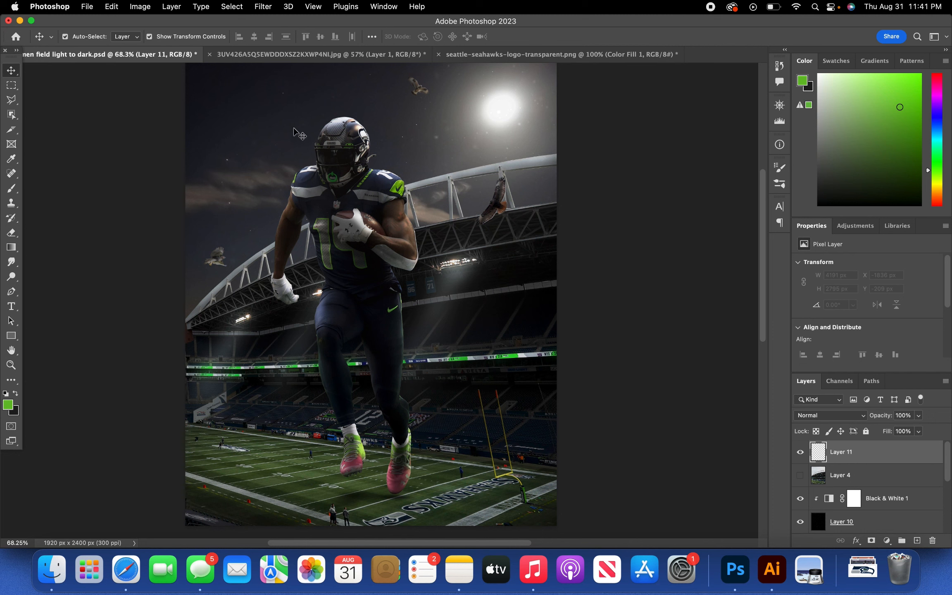
pyautogui.click(140, 6)
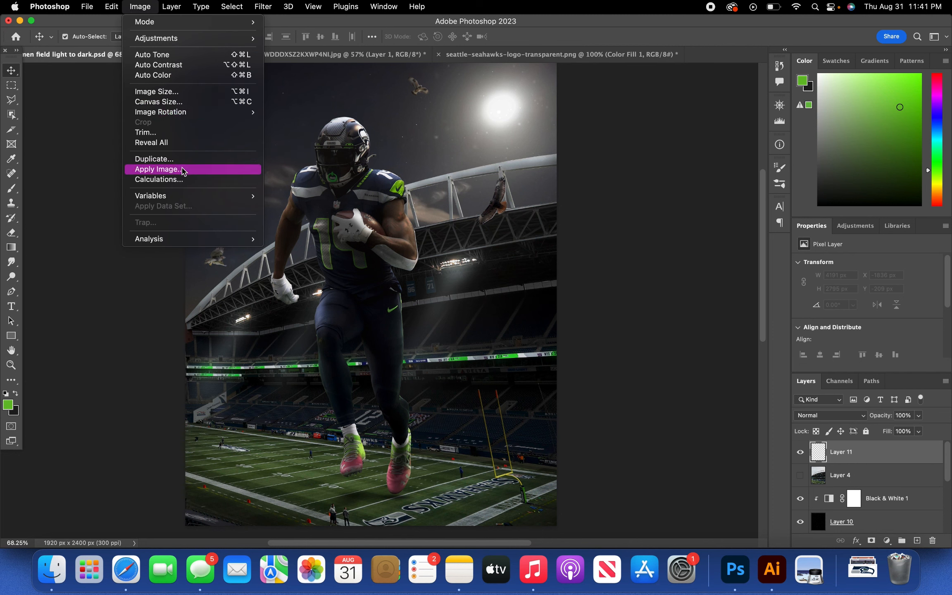
pyautogui.click(194, 172)
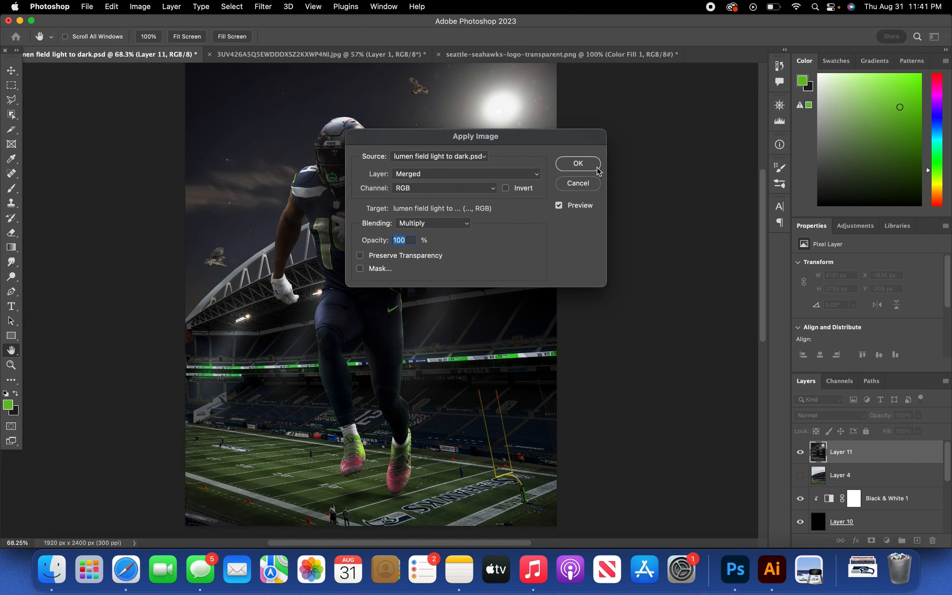
pyautogui.click(578, 163)
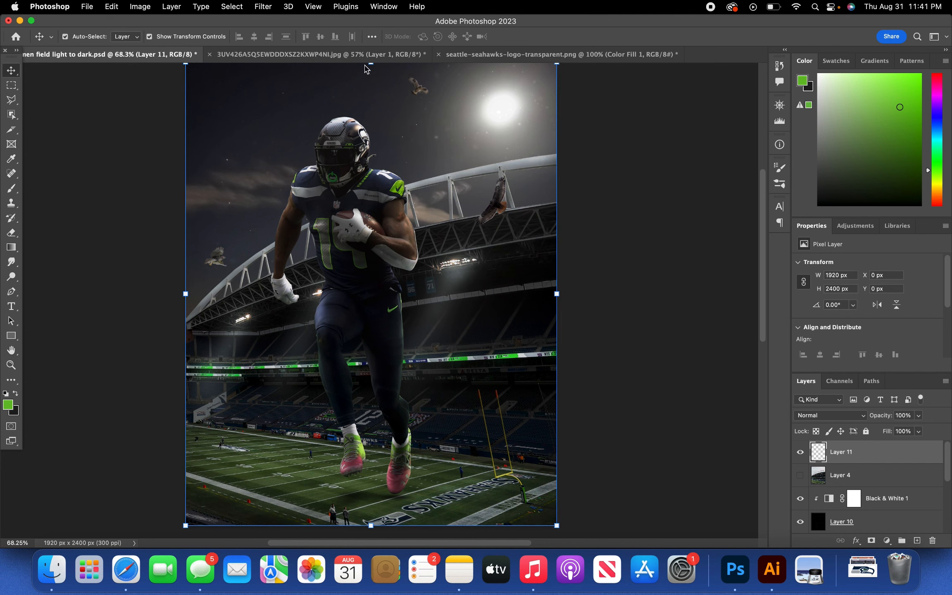
# - Open the Camera Raw Filter on Layer 11 and apply the Modern 04 profile at an amount of 85
pyautogui.click(263, 6)
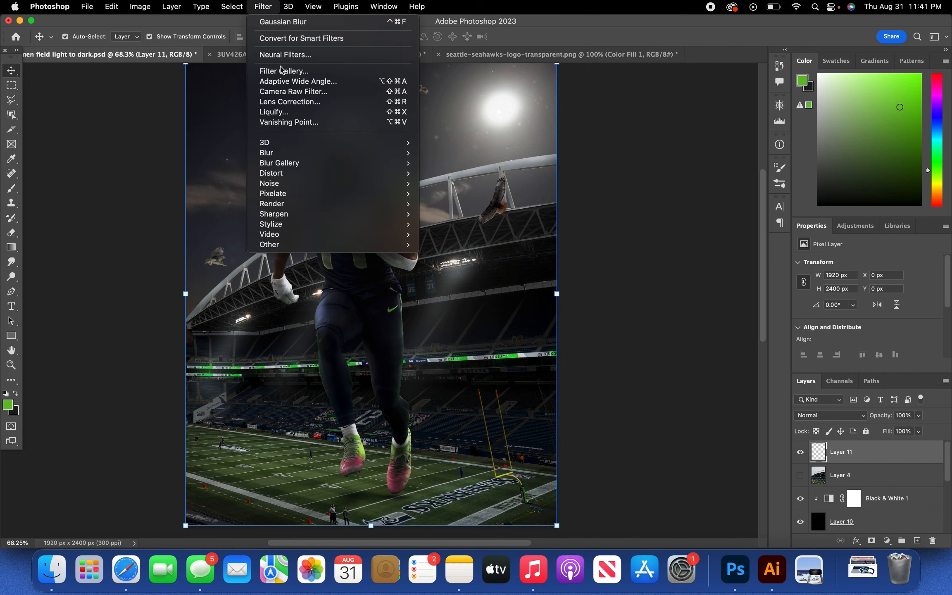
pyautogui.click(283, 92)
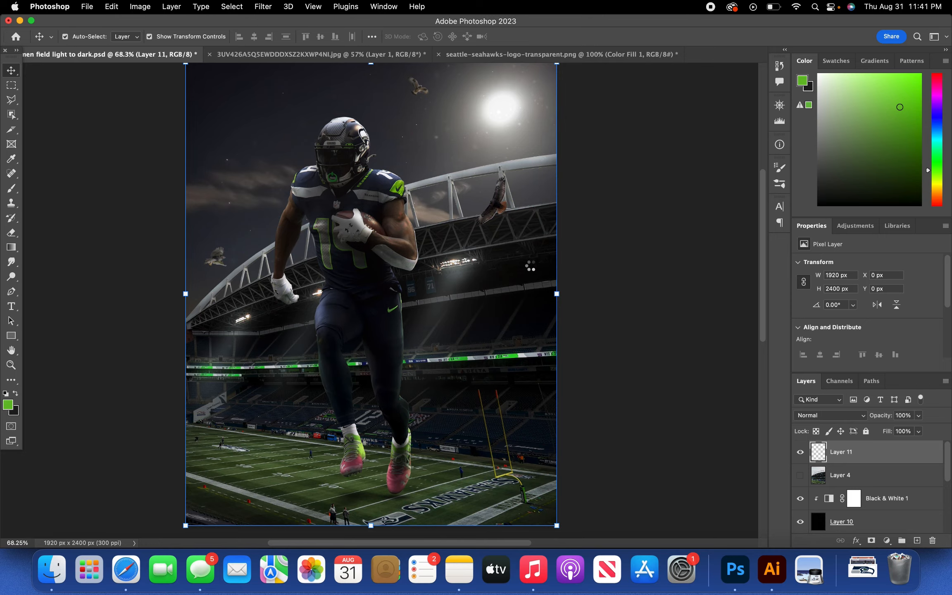
pyautogui.press('Return')
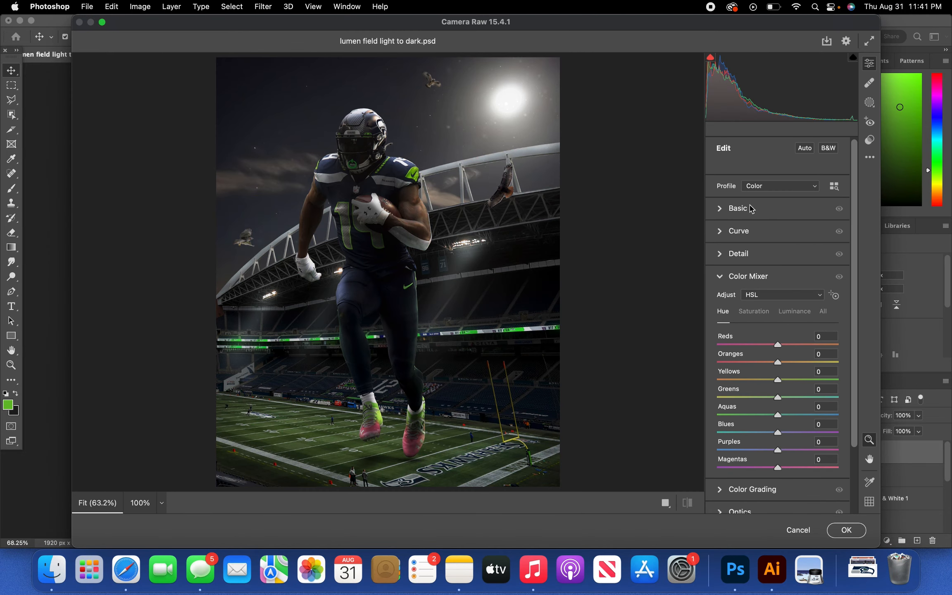
pyautogui.click(772, 187)
pyautogui.click(775, 216)
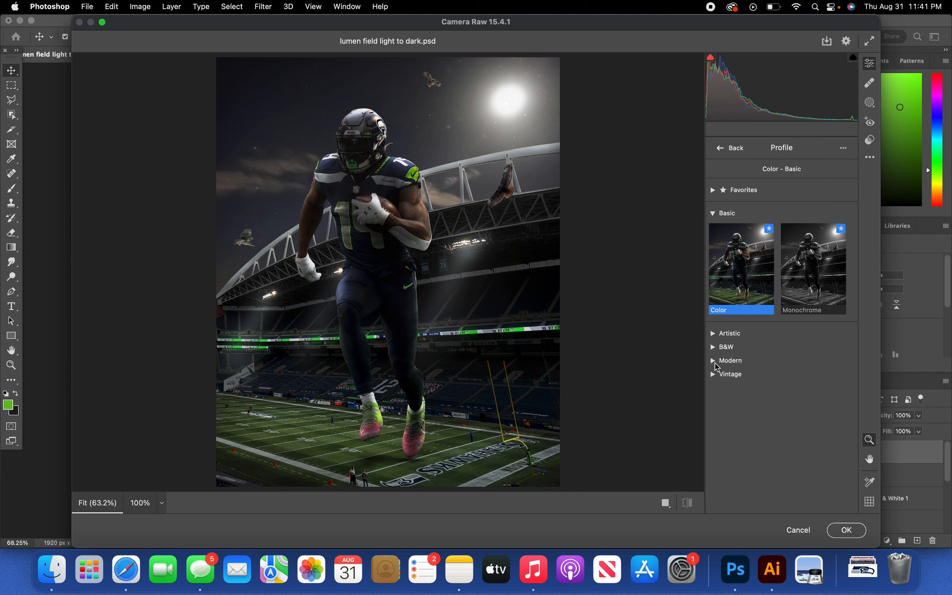
pyautogui.click(715, 365)
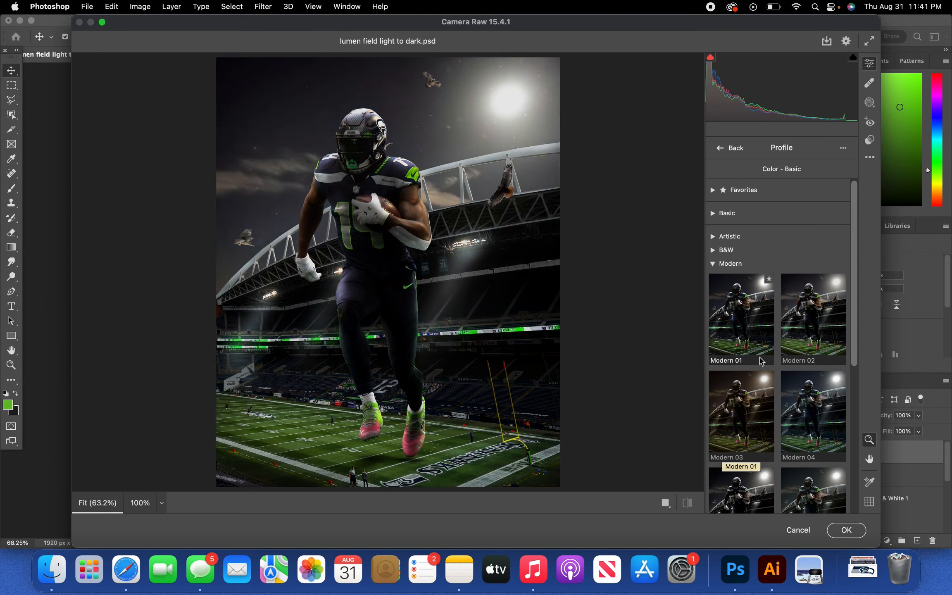
pyautogui.scroll(-5, 758, 458)
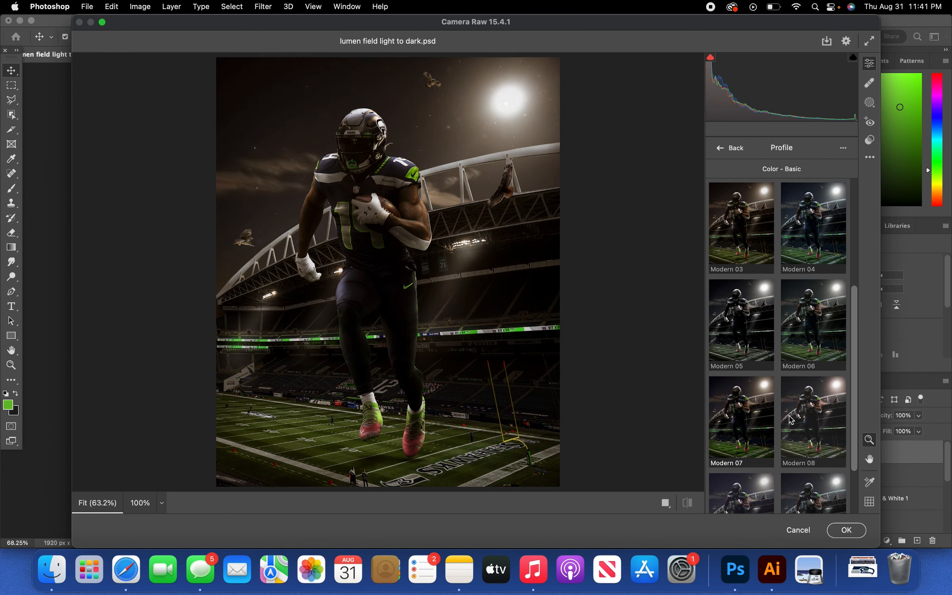
pyautogui.scroll(-2, 768, 450)
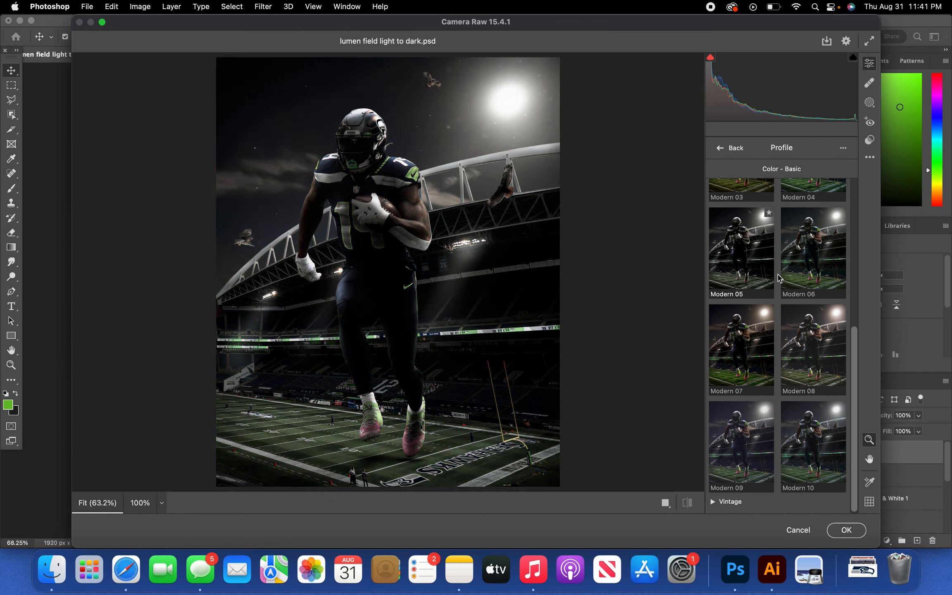
pyautogui.scroll(3, 812, 265)
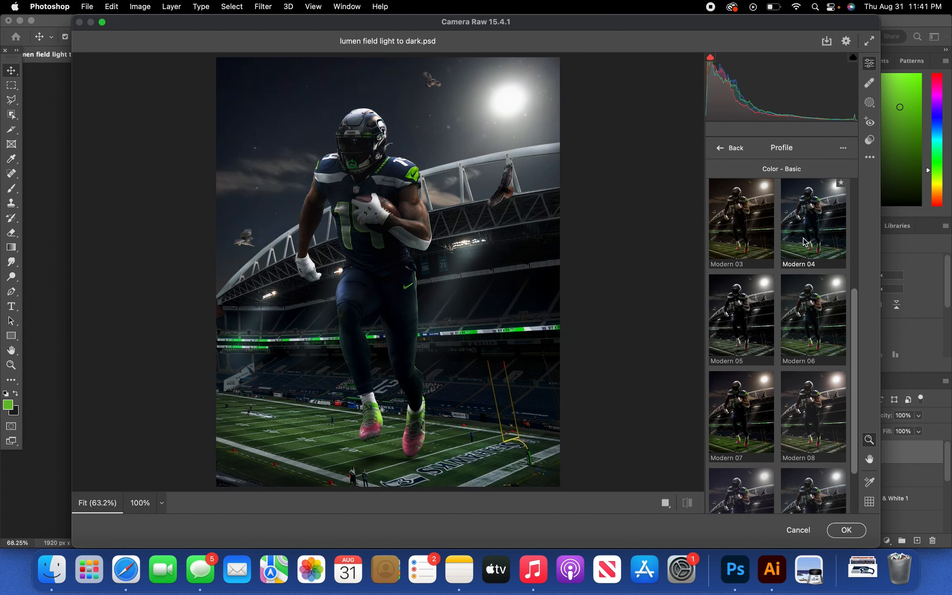
pyautogui.click(804, 242)
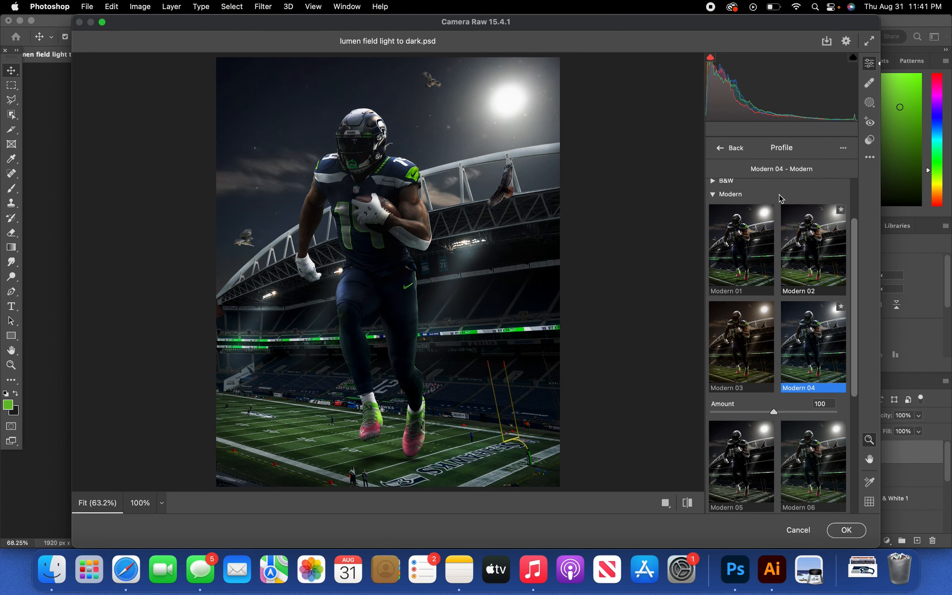
pyautogui.moveTo(774, 413); pyautogui.dragTo(764, 413)
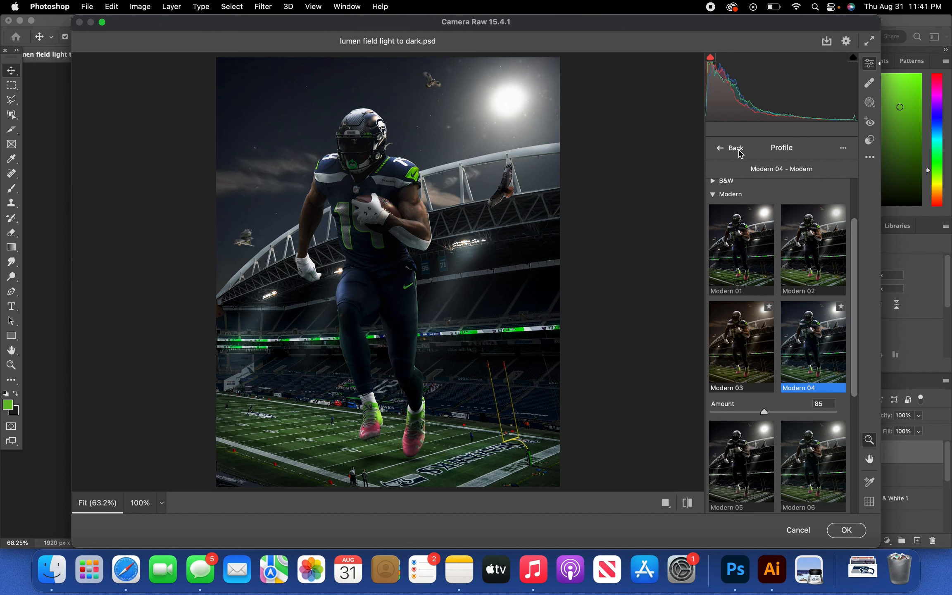
pyautogui.click(735, 149)
# - Adjust the Basic tone settings to Exposure -0.25, Contrast +6, Highlights +26, Shadows +16 and Whites +8
pyautogui.click(720, 226)
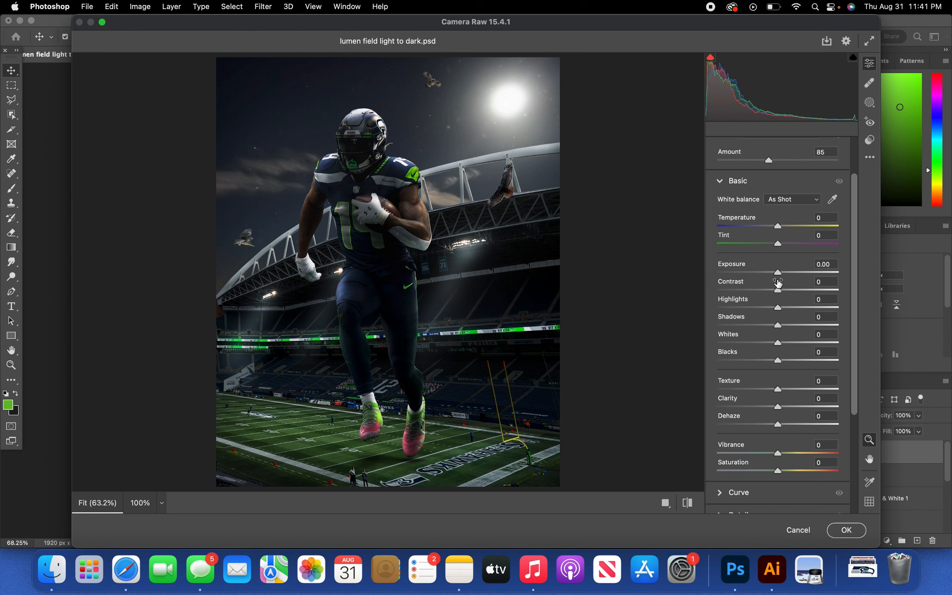
pyautogui.scroll(1, 778, 375)
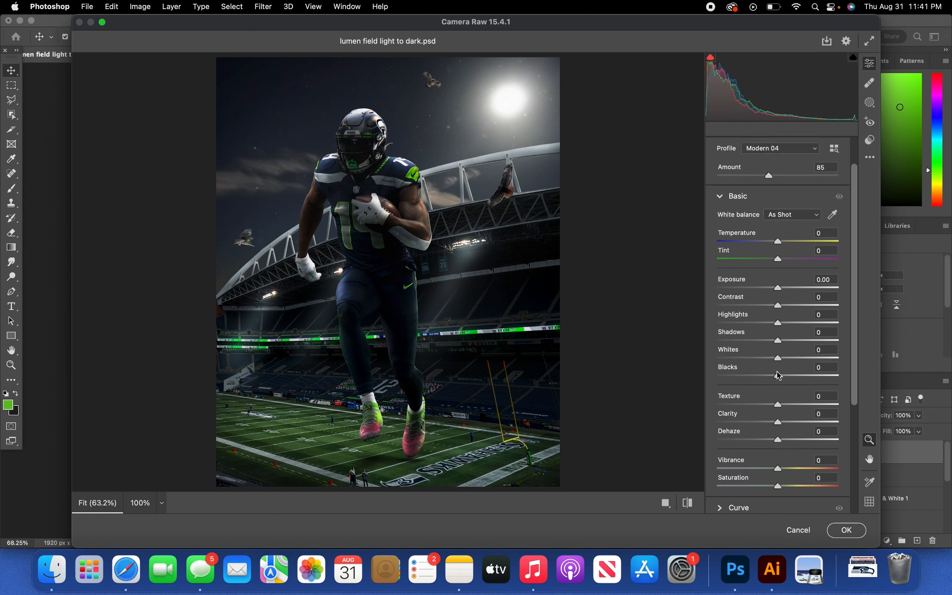
pyautogui.scroll(-8, 778, 375)
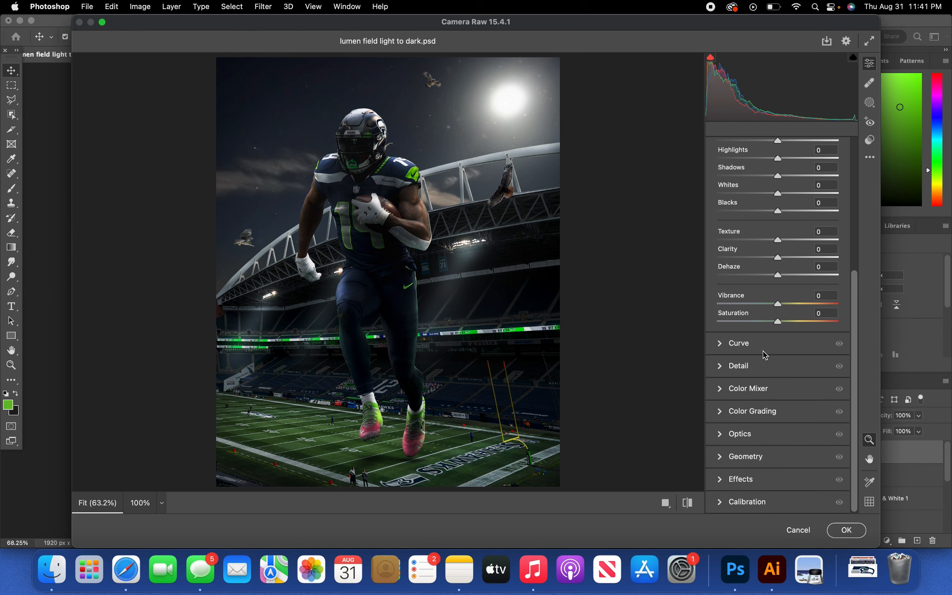
pyautogui.scroll(3, 740, 307)
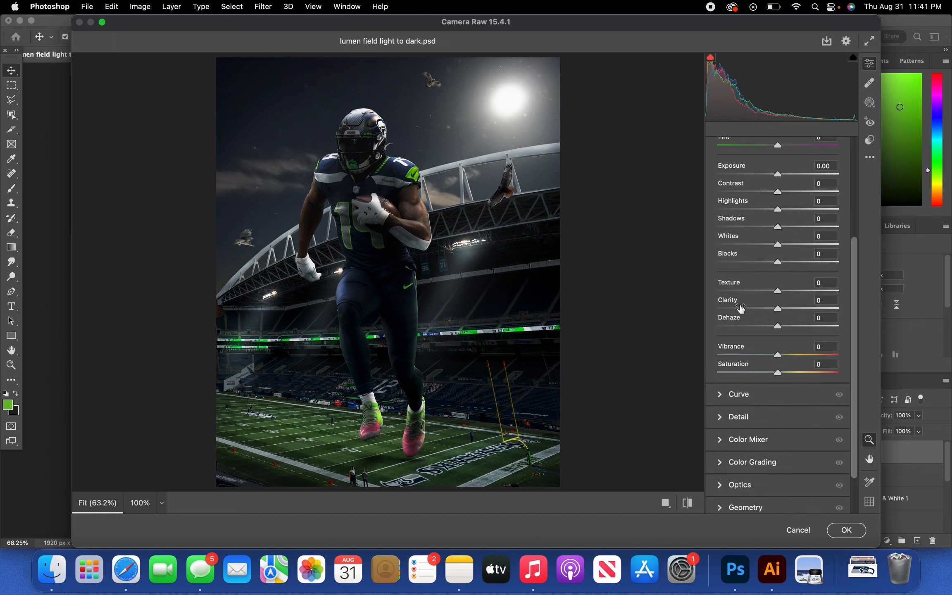
pyautogui.scroll(1, 739, 308)
pyautogui.moveTo(777, 187); pyautogui.dragTo(773, 189)
pyautogui.moveTo(777, 205); pyautogui.dragTo(780, 206)
pyautogui.moveTo(777, 223); pyautogui.dragTo(793, 223)
pyautogui.moveTo(777, 240); pyautogui.dragTo(787, 240)
pyautogui.moveTo(777, 258); pyautogui.dragTo(782, 259)
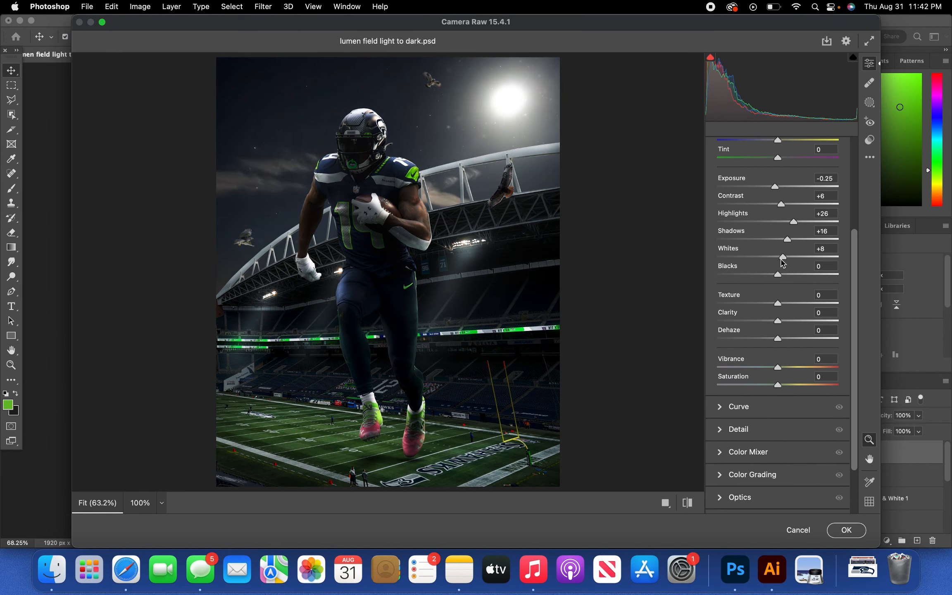
# - Raise Texture and Clarity slightly and make a light increase in the Detail settings
pyautogui.moveTo(777, 304); pyautogui.dragTo(784, 306)
pyautogui.moveTo(778, 321); pyautogui.dragTo(792, 325)
pyautogui.click(738, 429)
pyautogui.moveTo(718, 309); pyautogui.dragTo(737, 310)
# - Shift the Oranges hue to -13 in the Color Mixer
pyautogui.click(747, 401)
pyautogui.moveTo(777, 388)
pyautogui.mouseDown()
pyautogui.moveTo(762, 390)
pyautogui.moveTo(770, 389)
pyautogui.mouseUp()
pyautogui.scroll(-4, 760, 319)
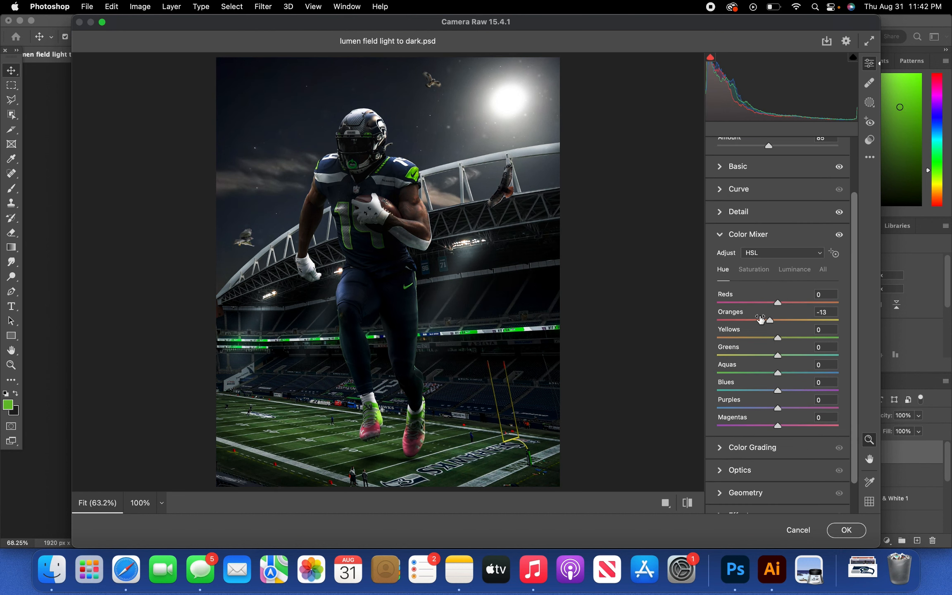
# - Color grade the midtones slightly toward blue and the highlights toward green at hue 114, saturation 11
pyautogui.click(753, 447)
pyautogui.moveTo(778, 275)
pyautogui.mouseDown()
pyautogui.moveTo(761, 282)
pyautogui.moveTo(774, 276)
pyautogui.mouseUp()
pyautogui.moveTo(741, 367)
pyautogui.mouseDown()
pyautogui.moveTo(731, 365)
pyautogui.moveTo(741, 366)
pyautogui.mouseUp()
pyautogui.moveTo(813, 366)
pyautogui.mouseDown()
pyautogui.moveTo(805, 347)
pyautogui.moveTo(812, 365)
pyautogui.mouseUp()
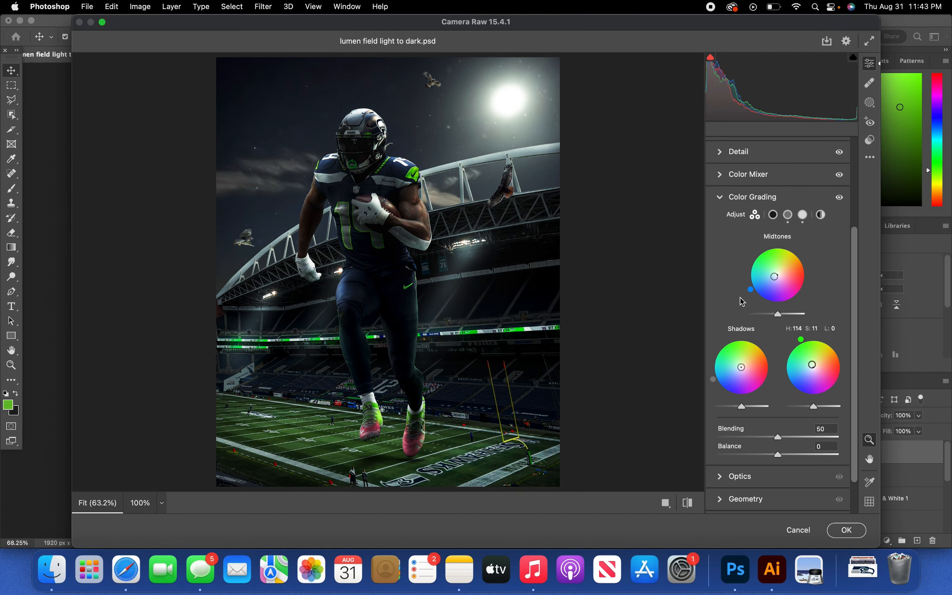
pyautogui.scroll(5, 739, 300)
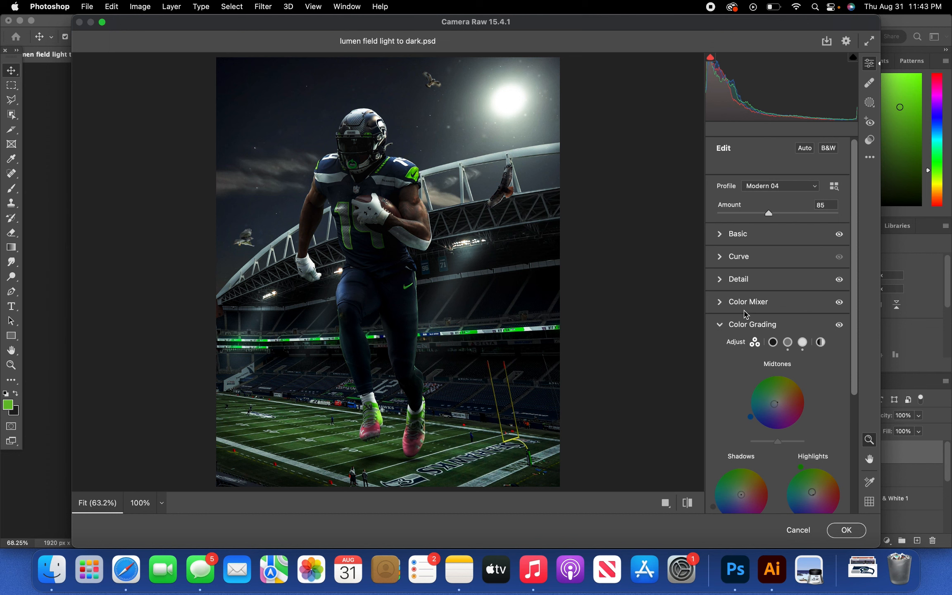
pyautogui.click(728, 330)
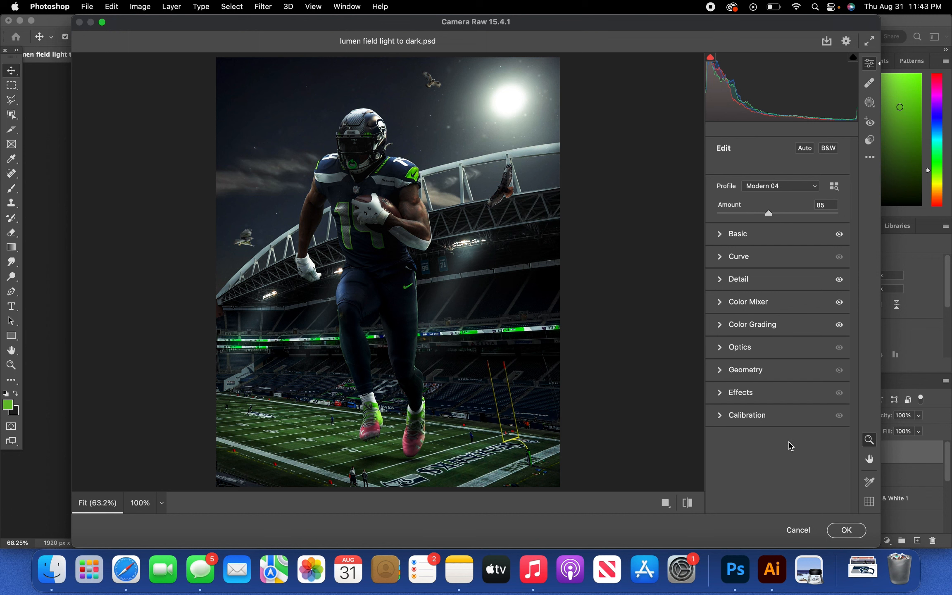
# - Apply the Camera Raw adjustments to Layer 11 and deselect the layer
pyautogui.click(729, 393)
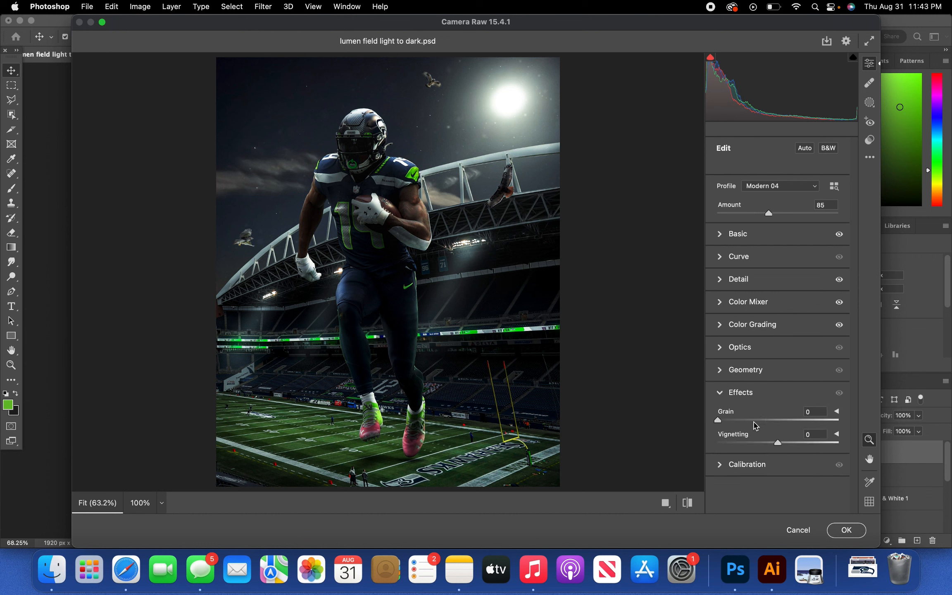
pyautogui.click(432, 263)
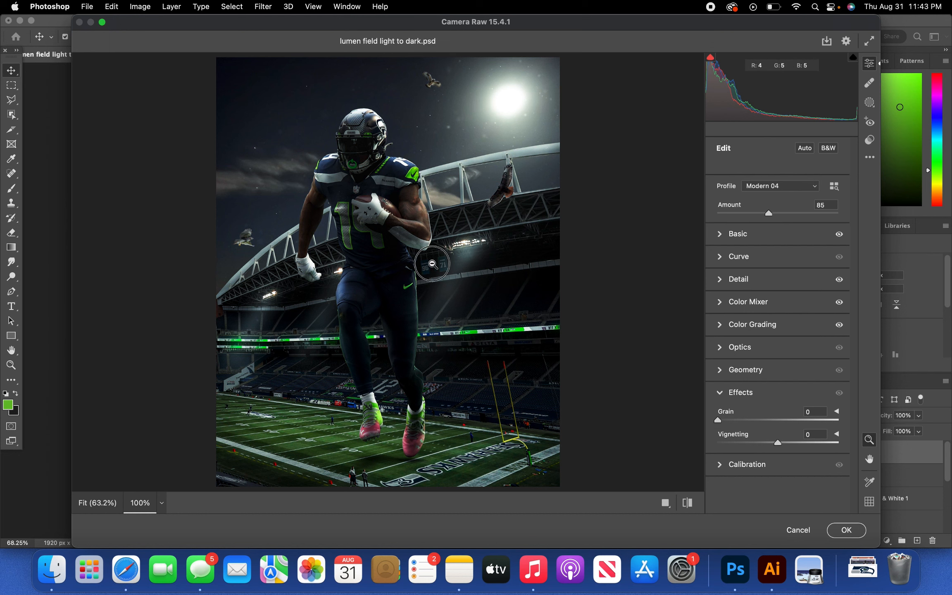
pyautogui.scroll(5, 496, 271)
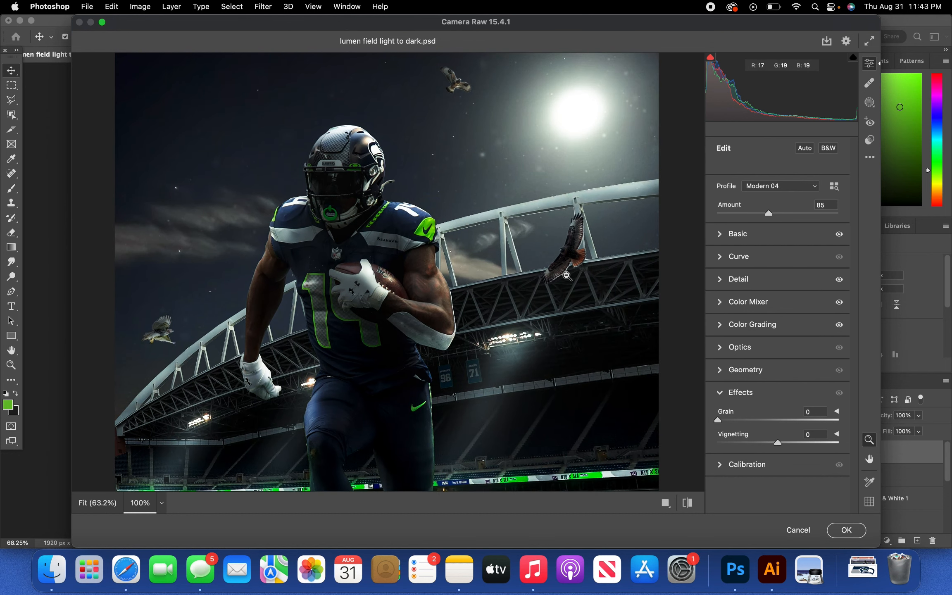
pyautogui.click(537, 274)
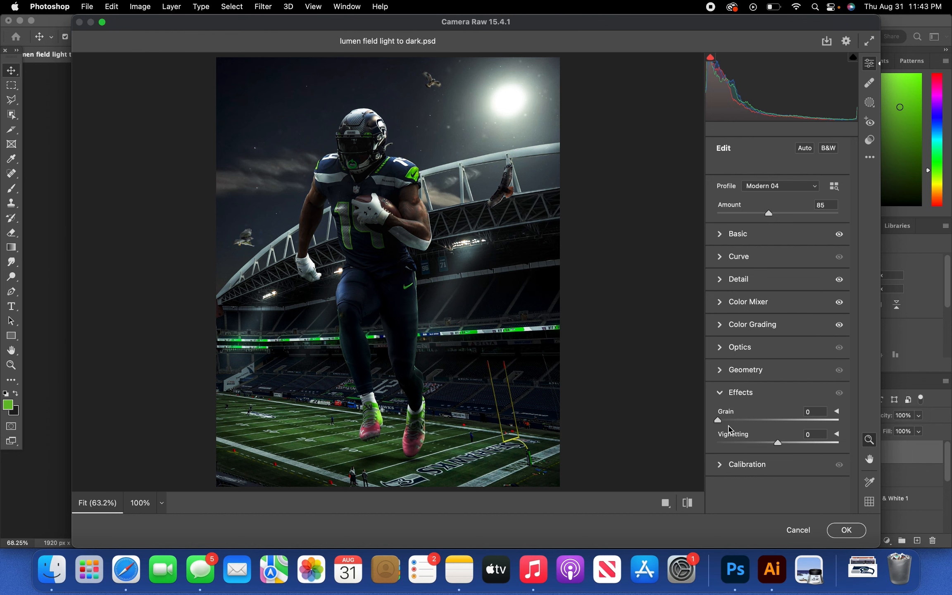
pyautogui.click(848, 533)
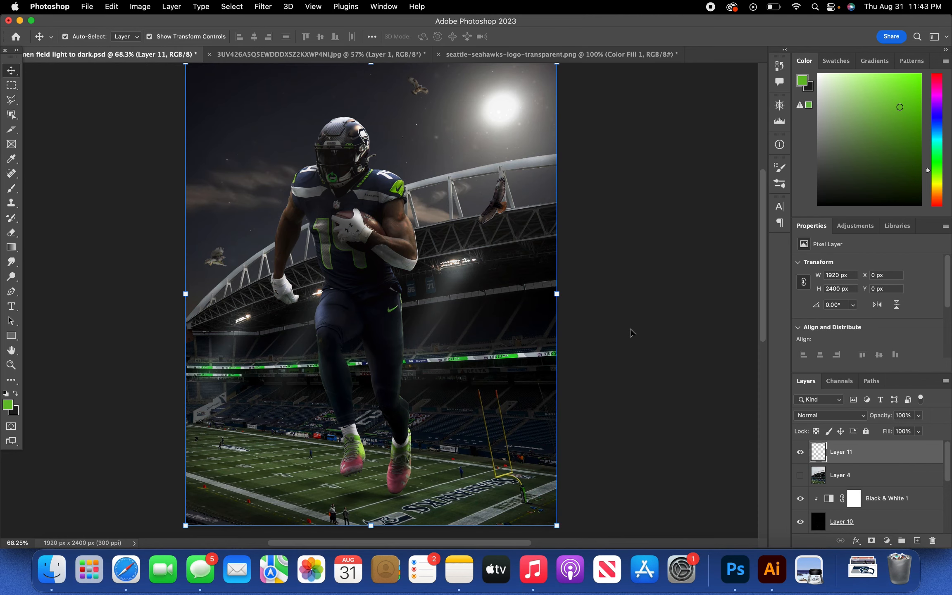
pyautogui.click(633, 326)
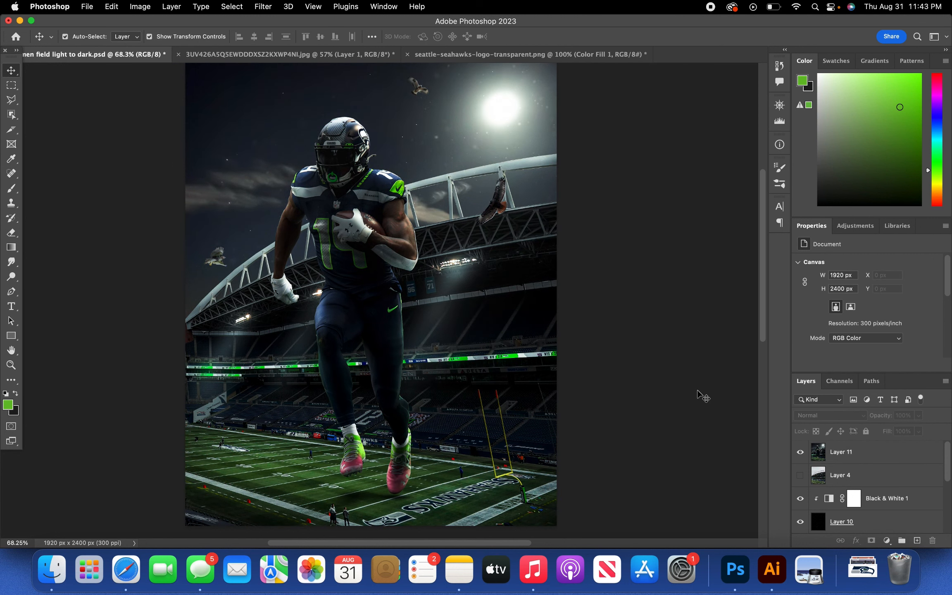